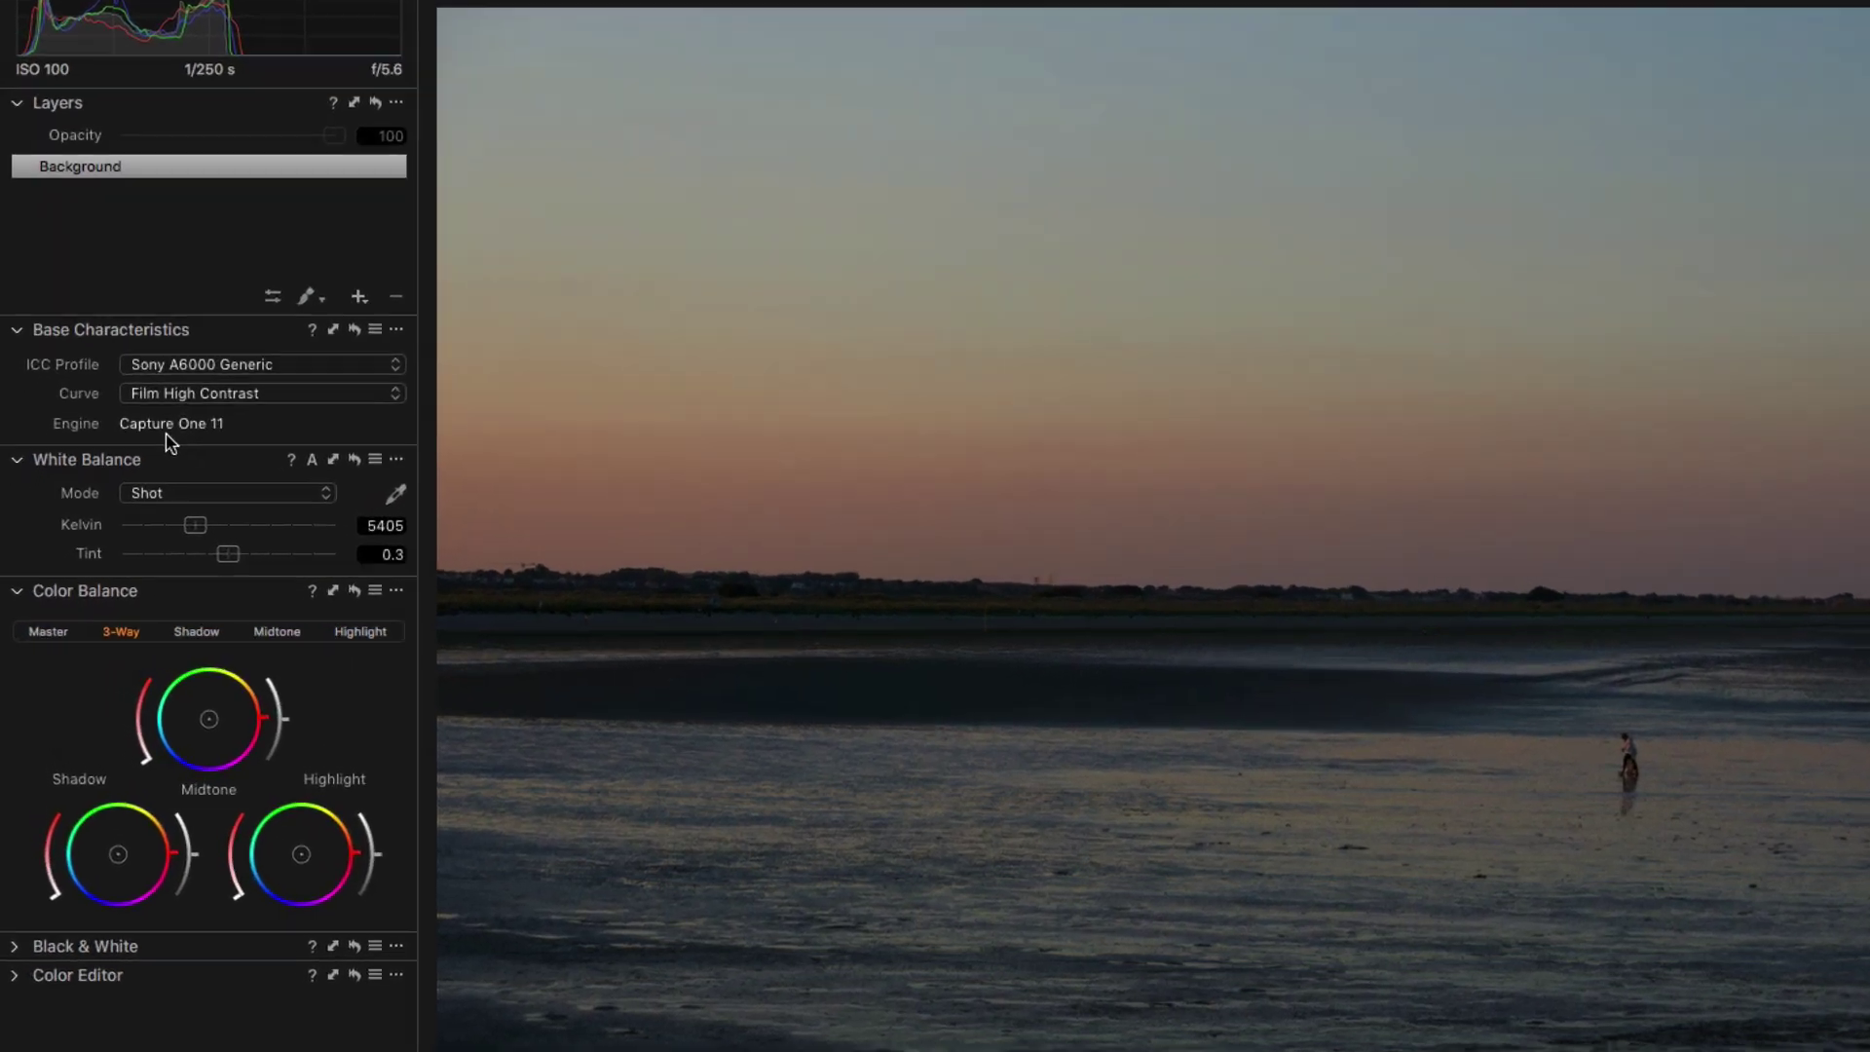
# Step: Review the curve and ICC profile options available in the photo's base characteristics, keeping Film High Contrast and Sony A6000 Generic
pyautogui.click(199, 372)
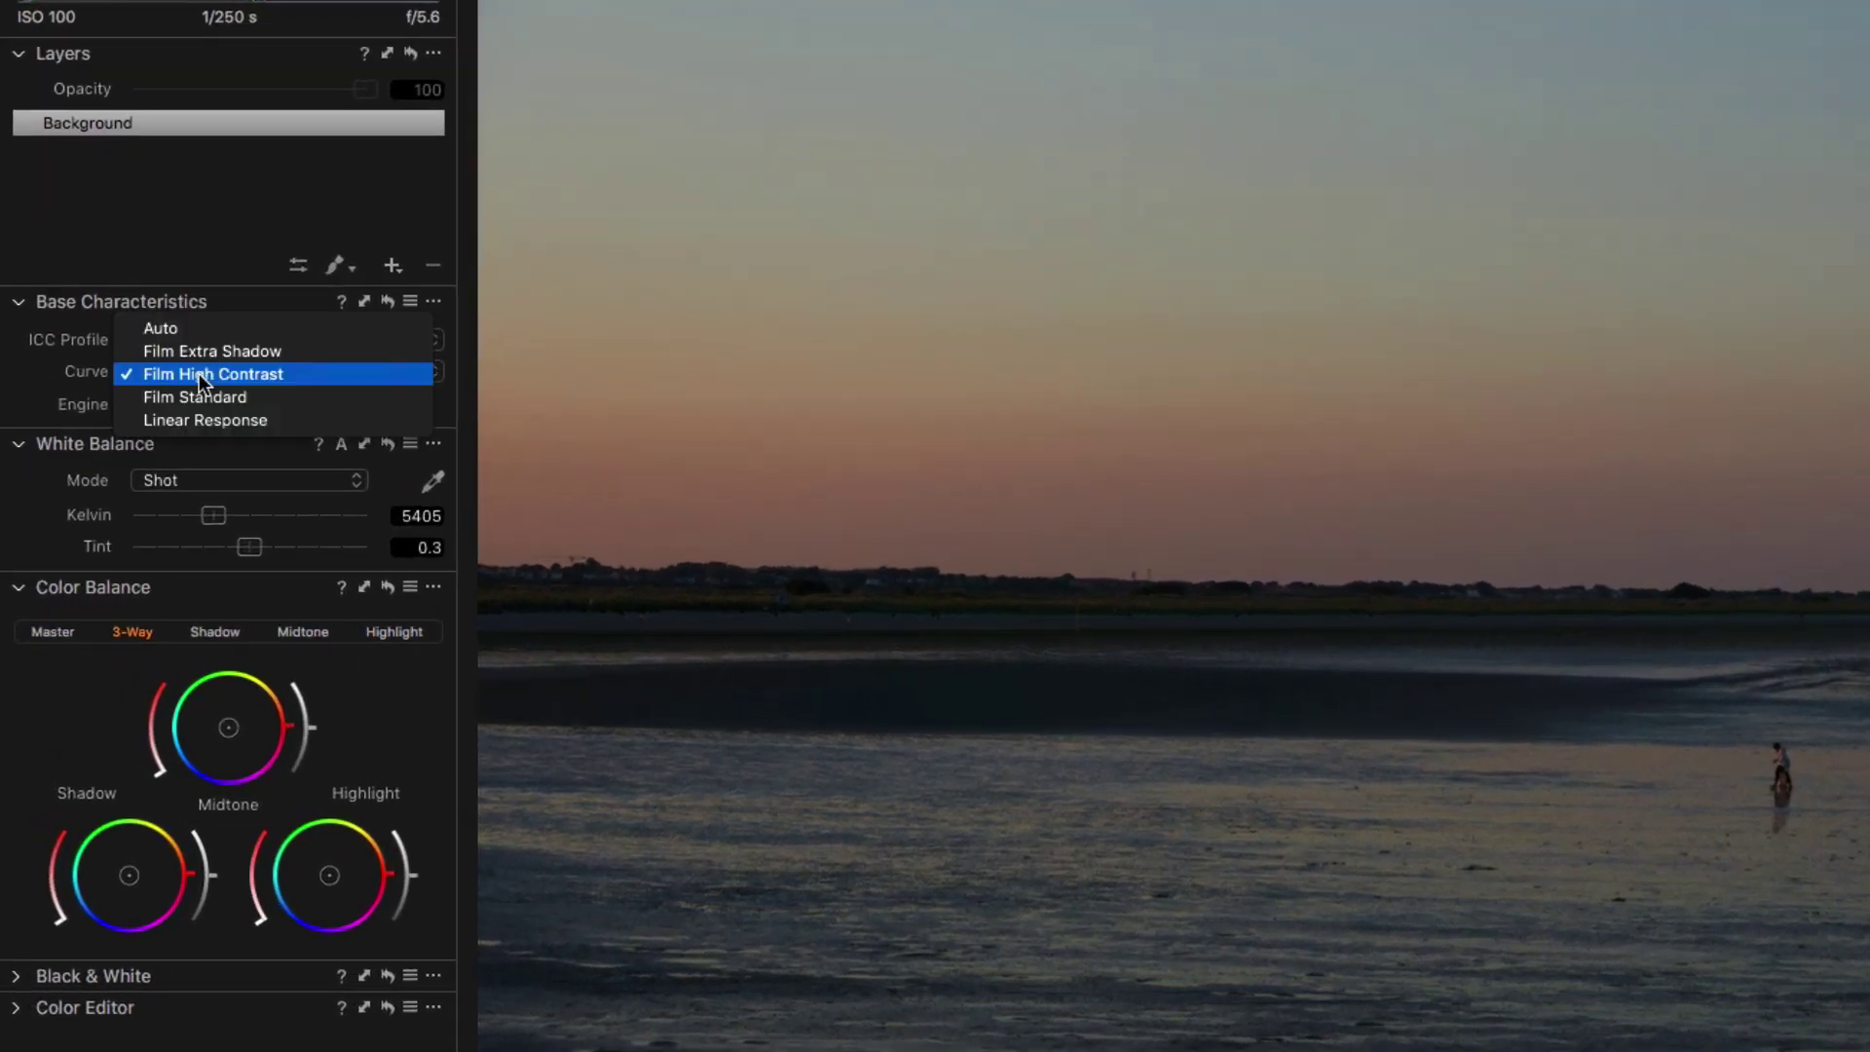
pyautogui.click(252, 373)
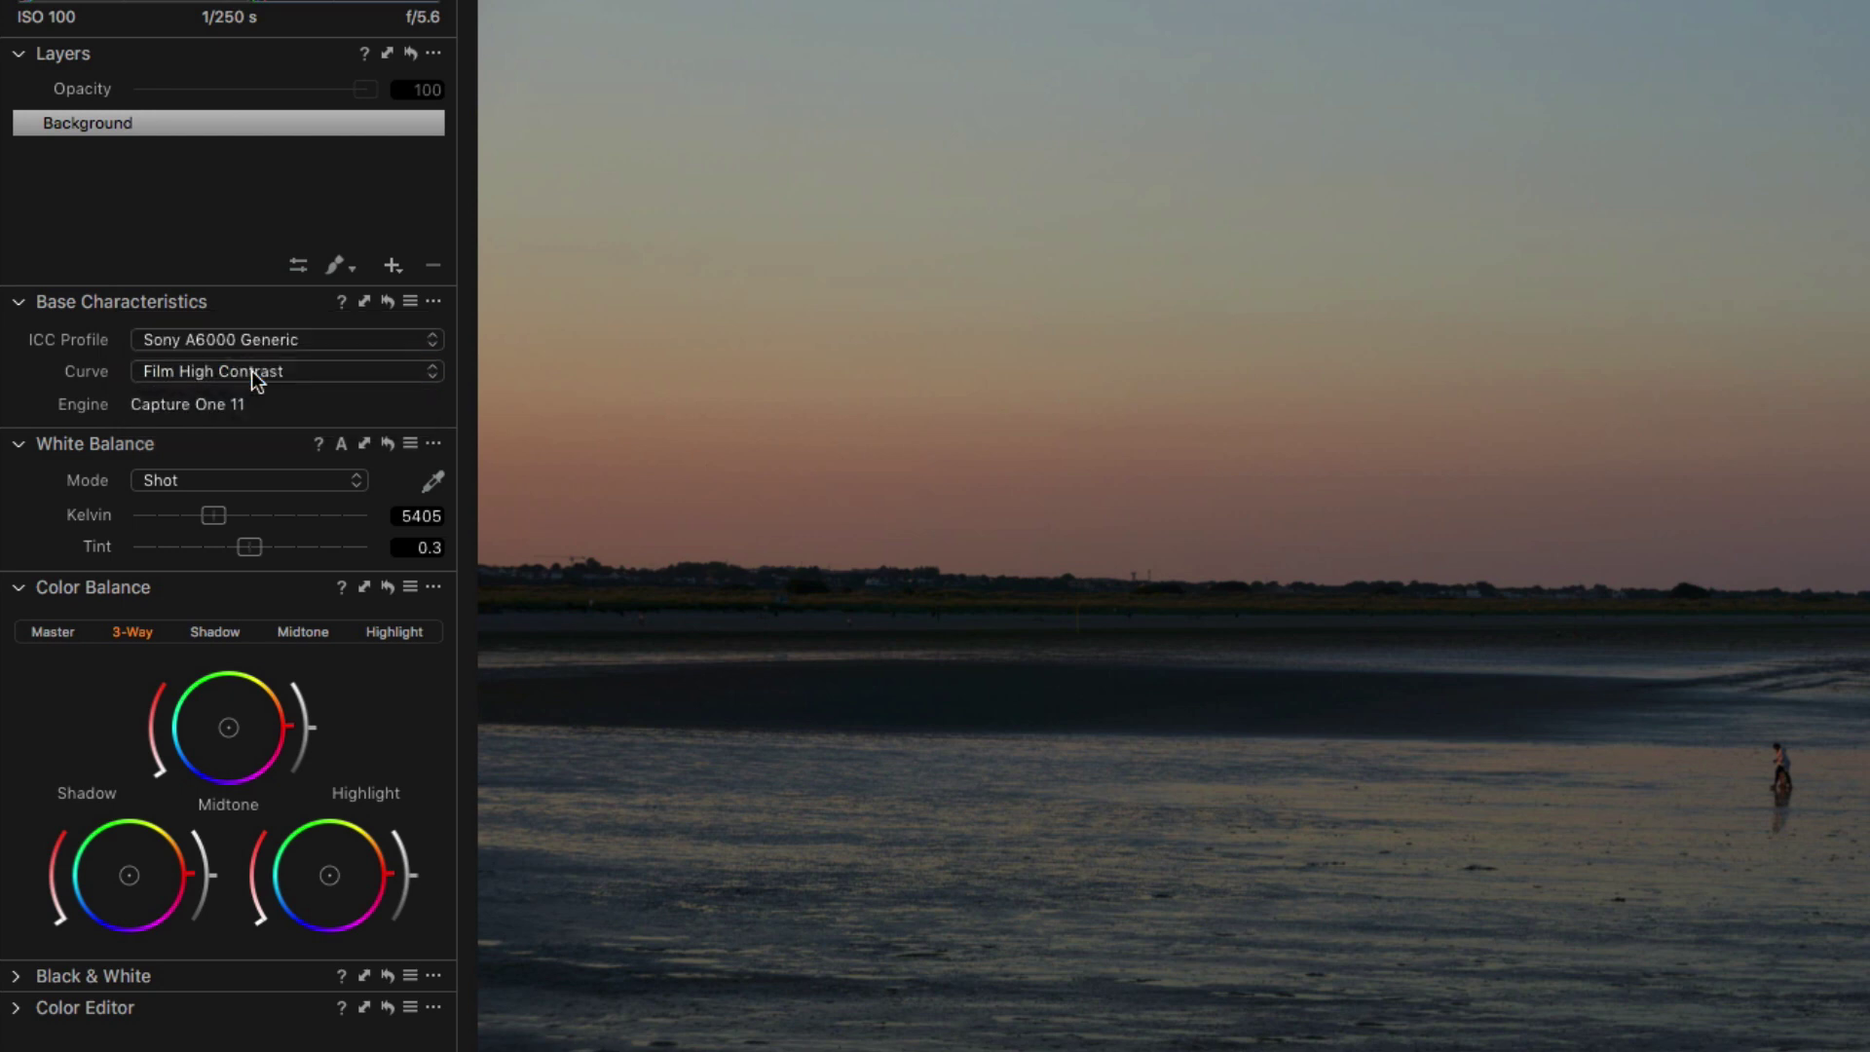
pyautogui.click(249, 342)
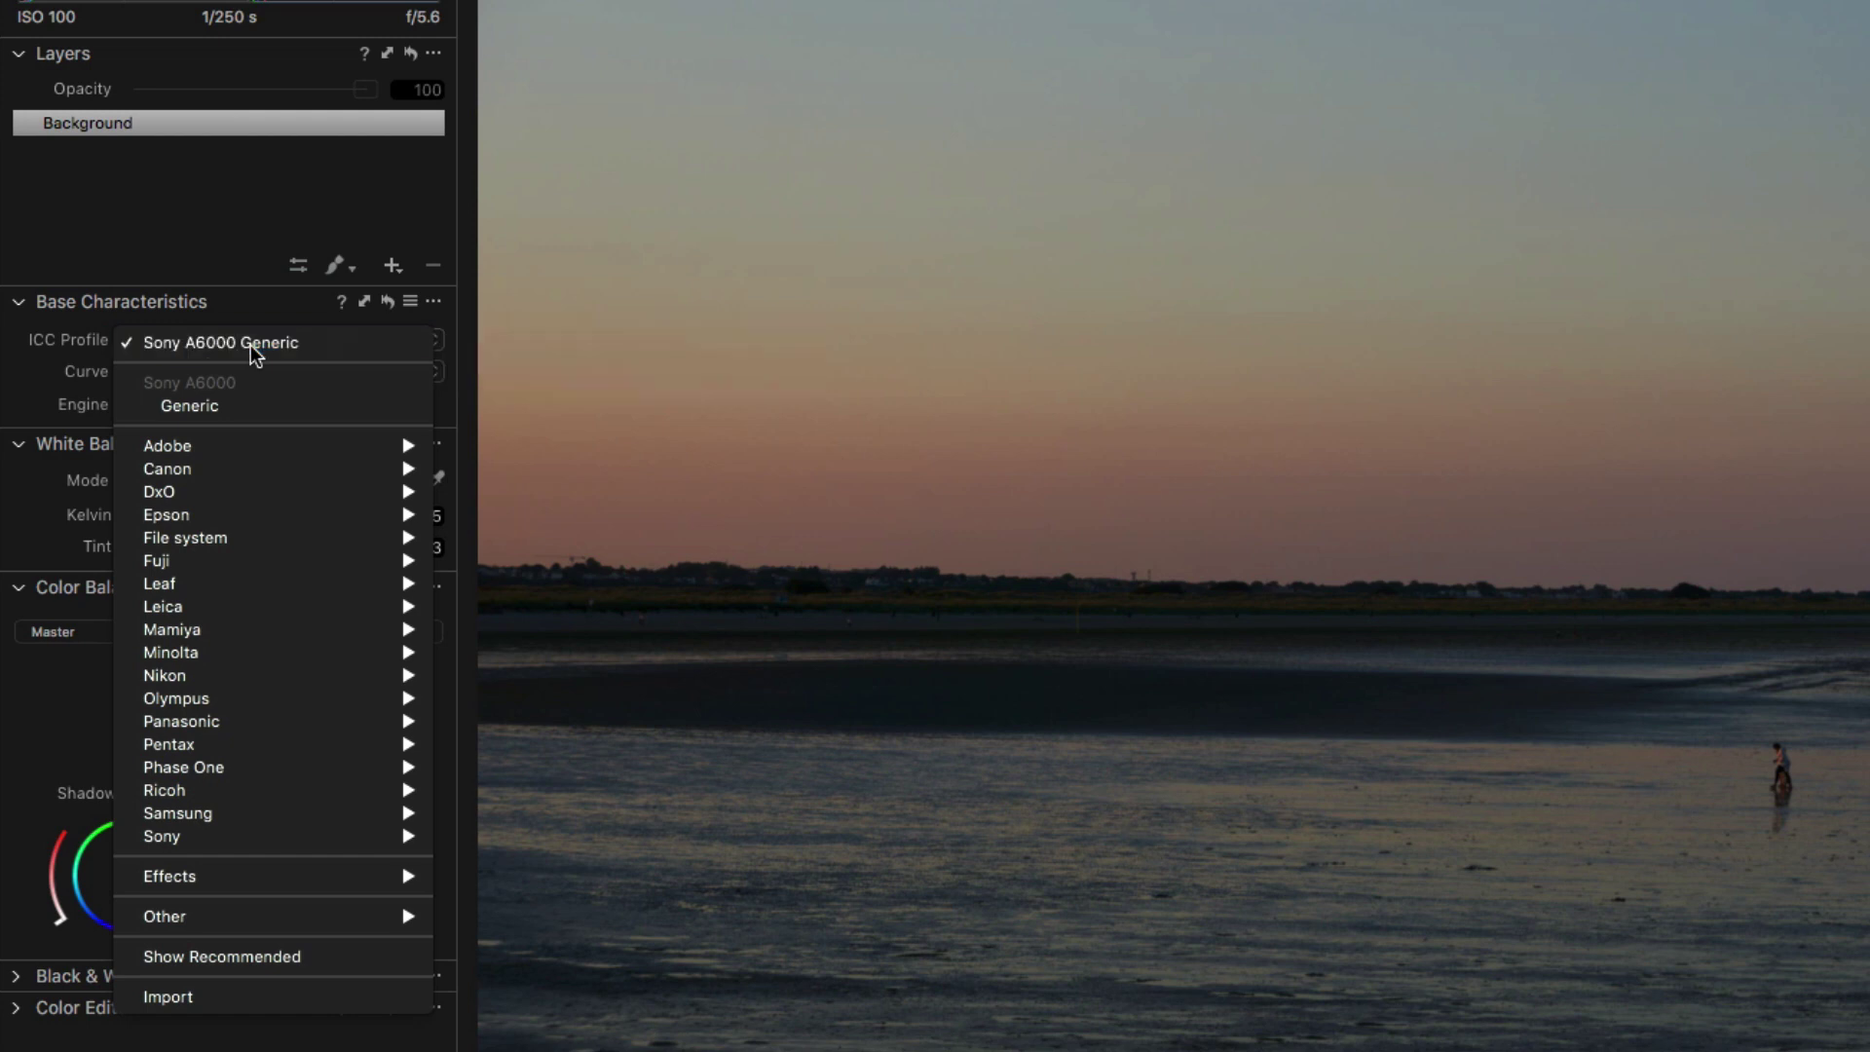
pyautogui.click(249, 344)
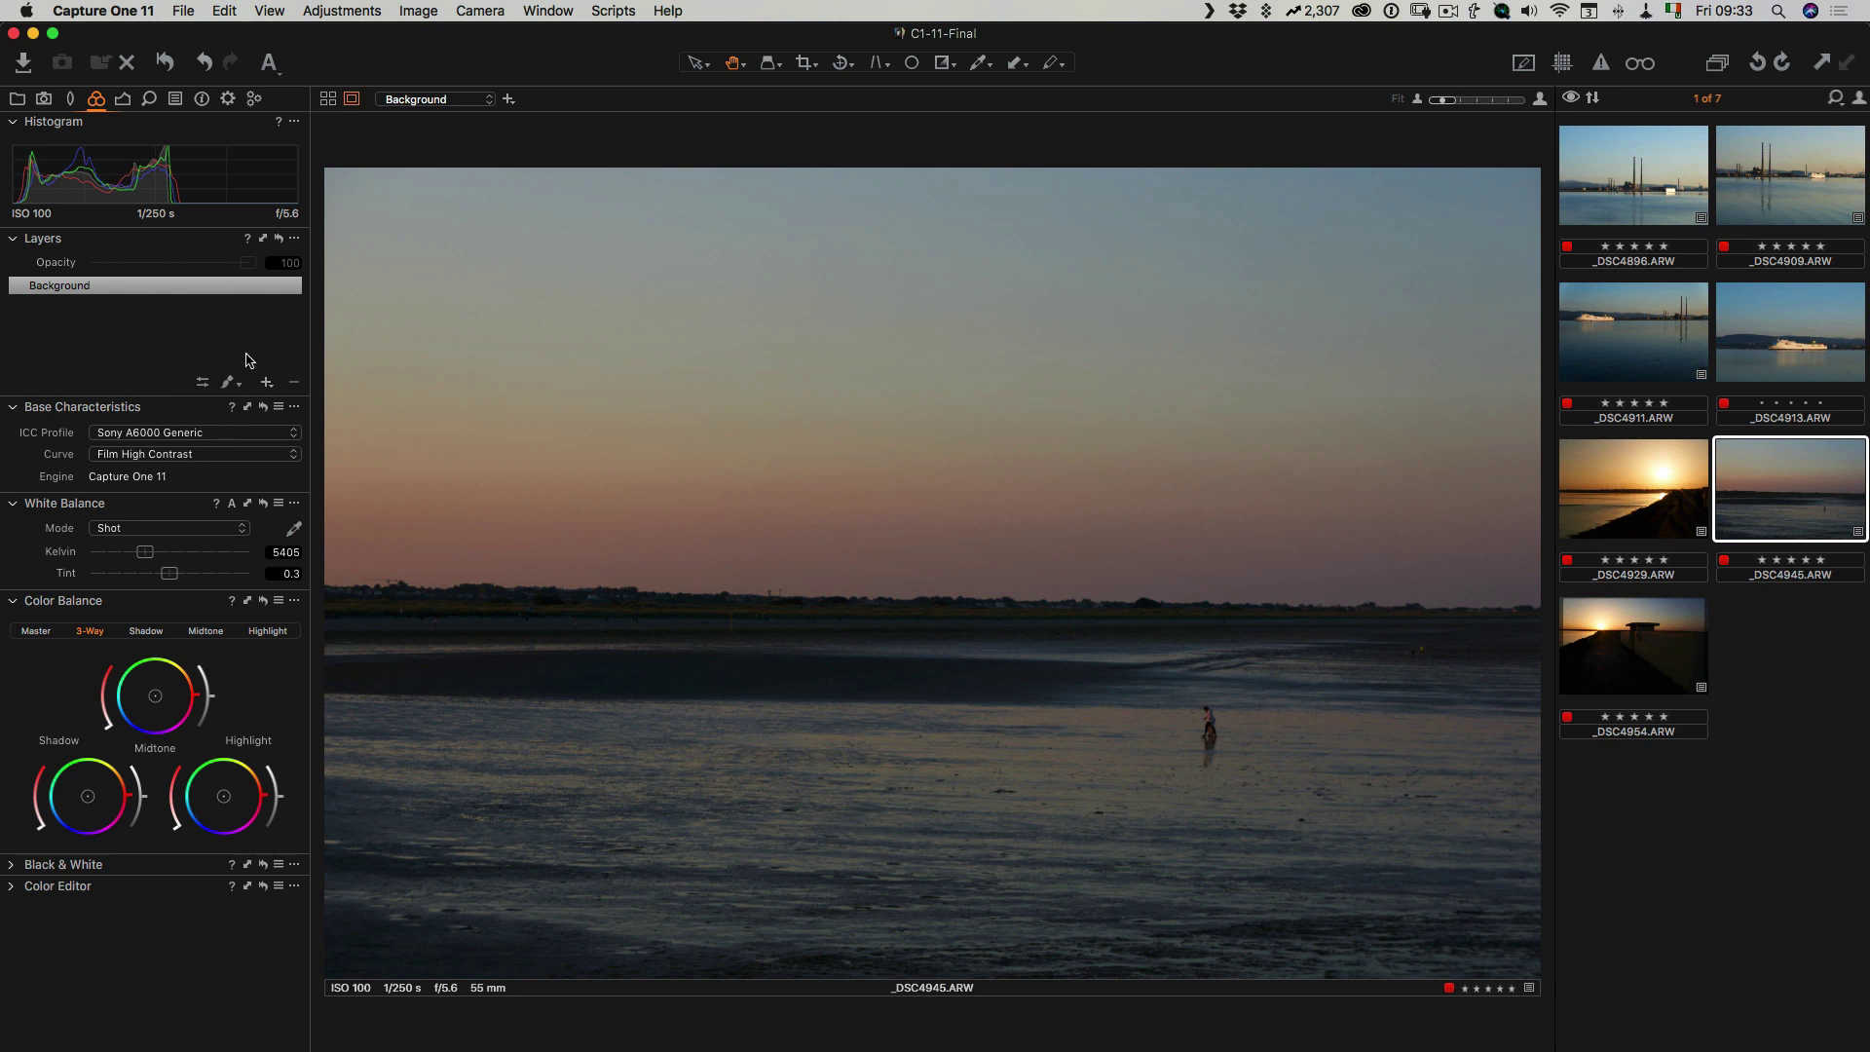
# Step: Review the saved sharpening and noise reduction presets available for the photo
pyautogui.click(149, 101)
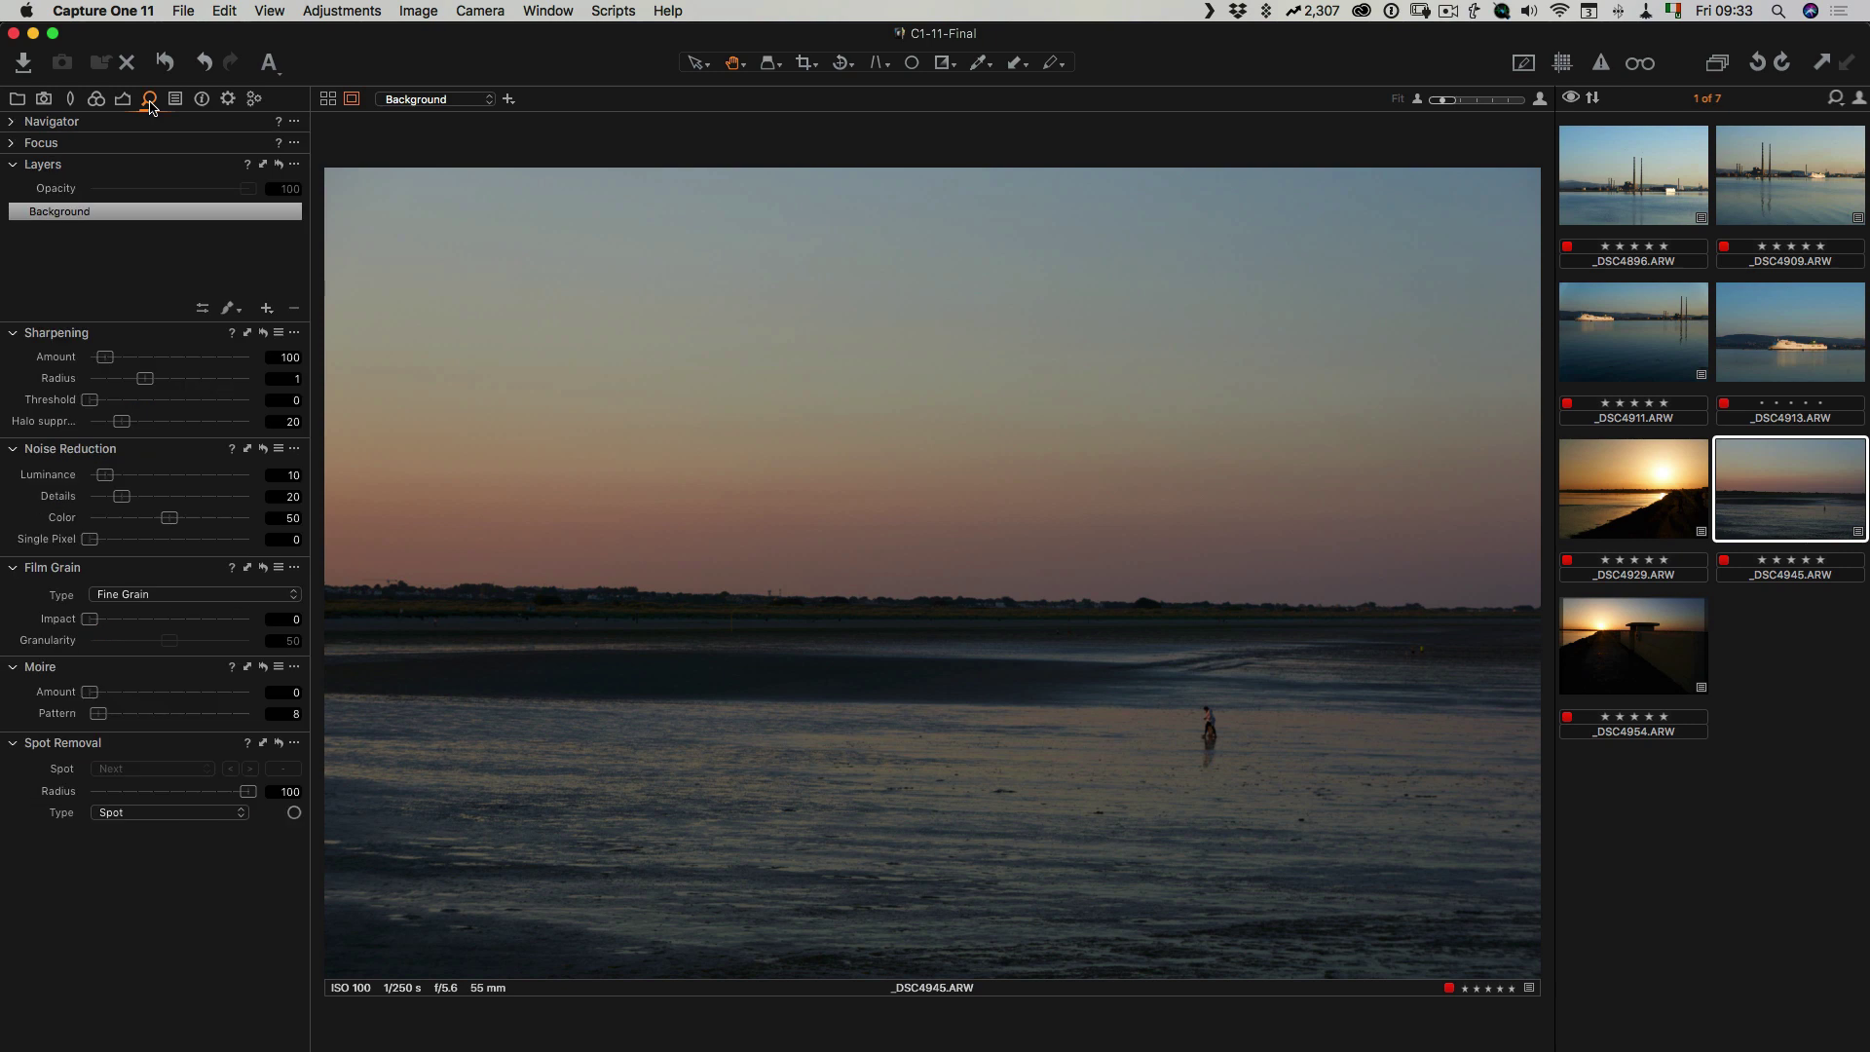
pyautogui.click(280, 335)
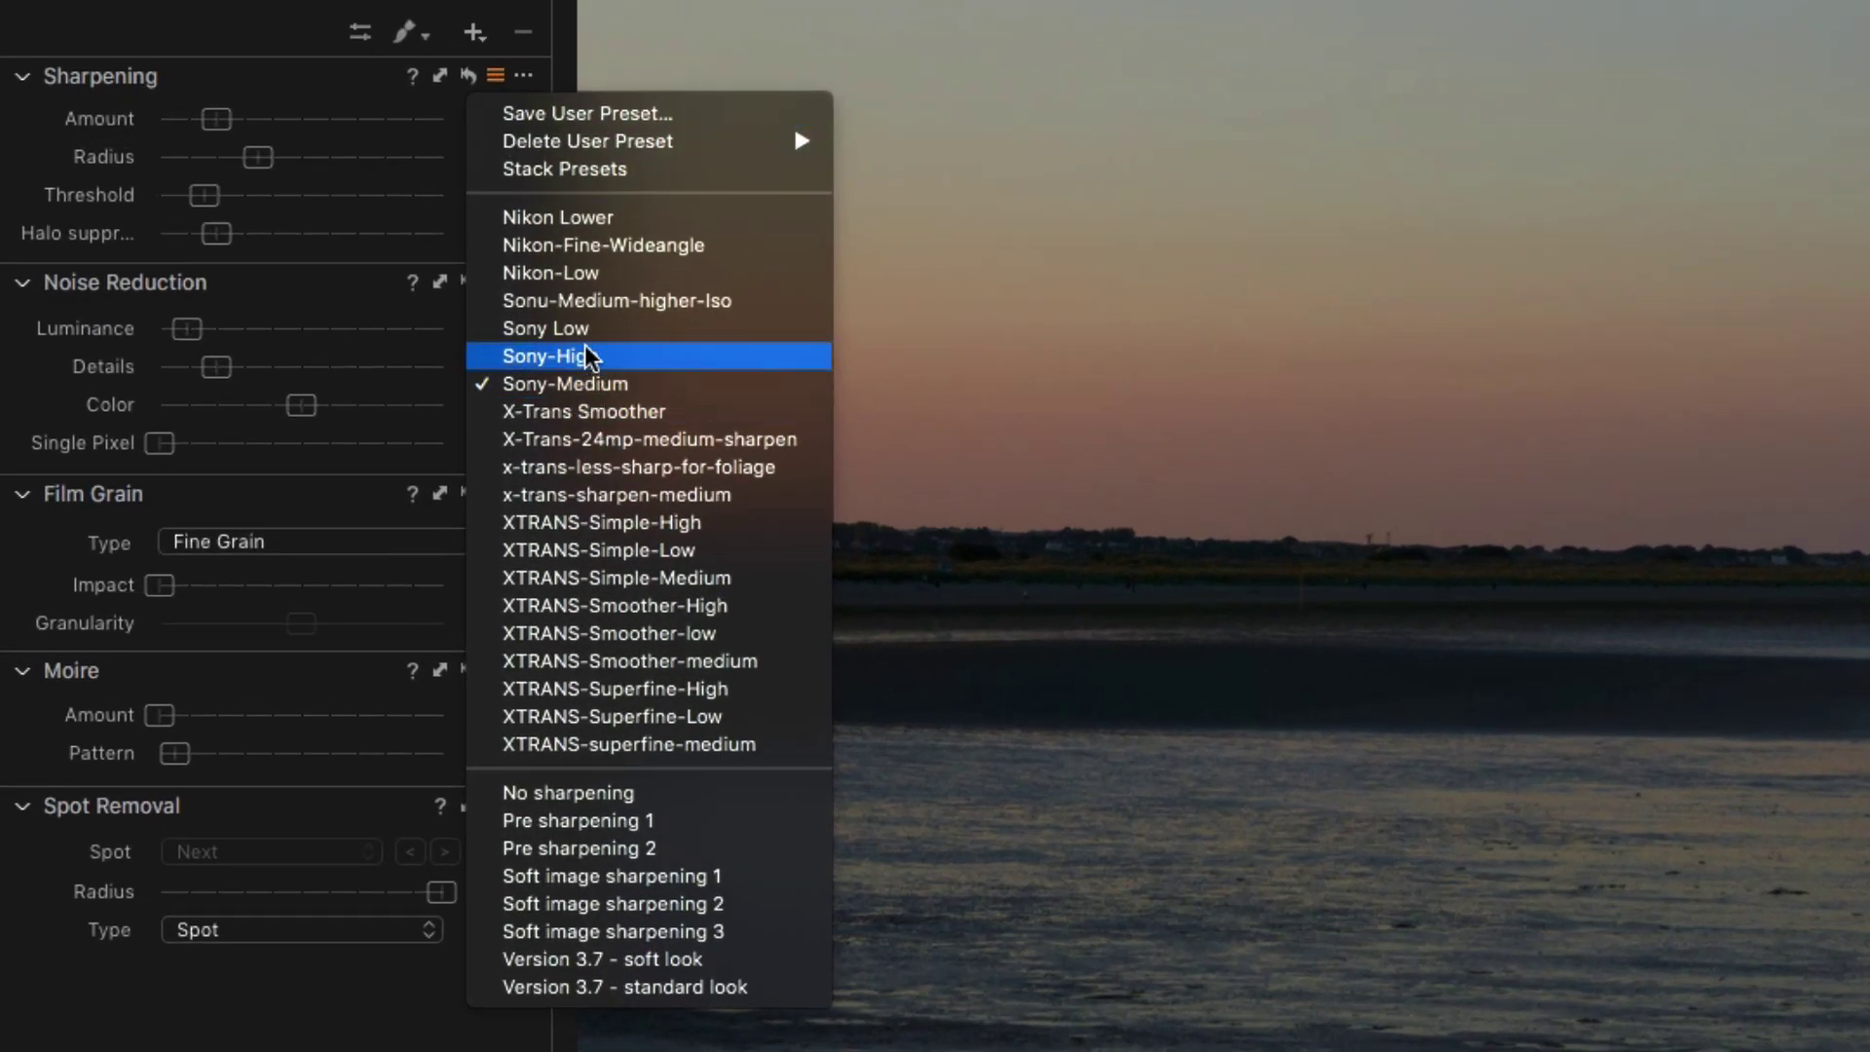
pyautogui.click(18, 18)
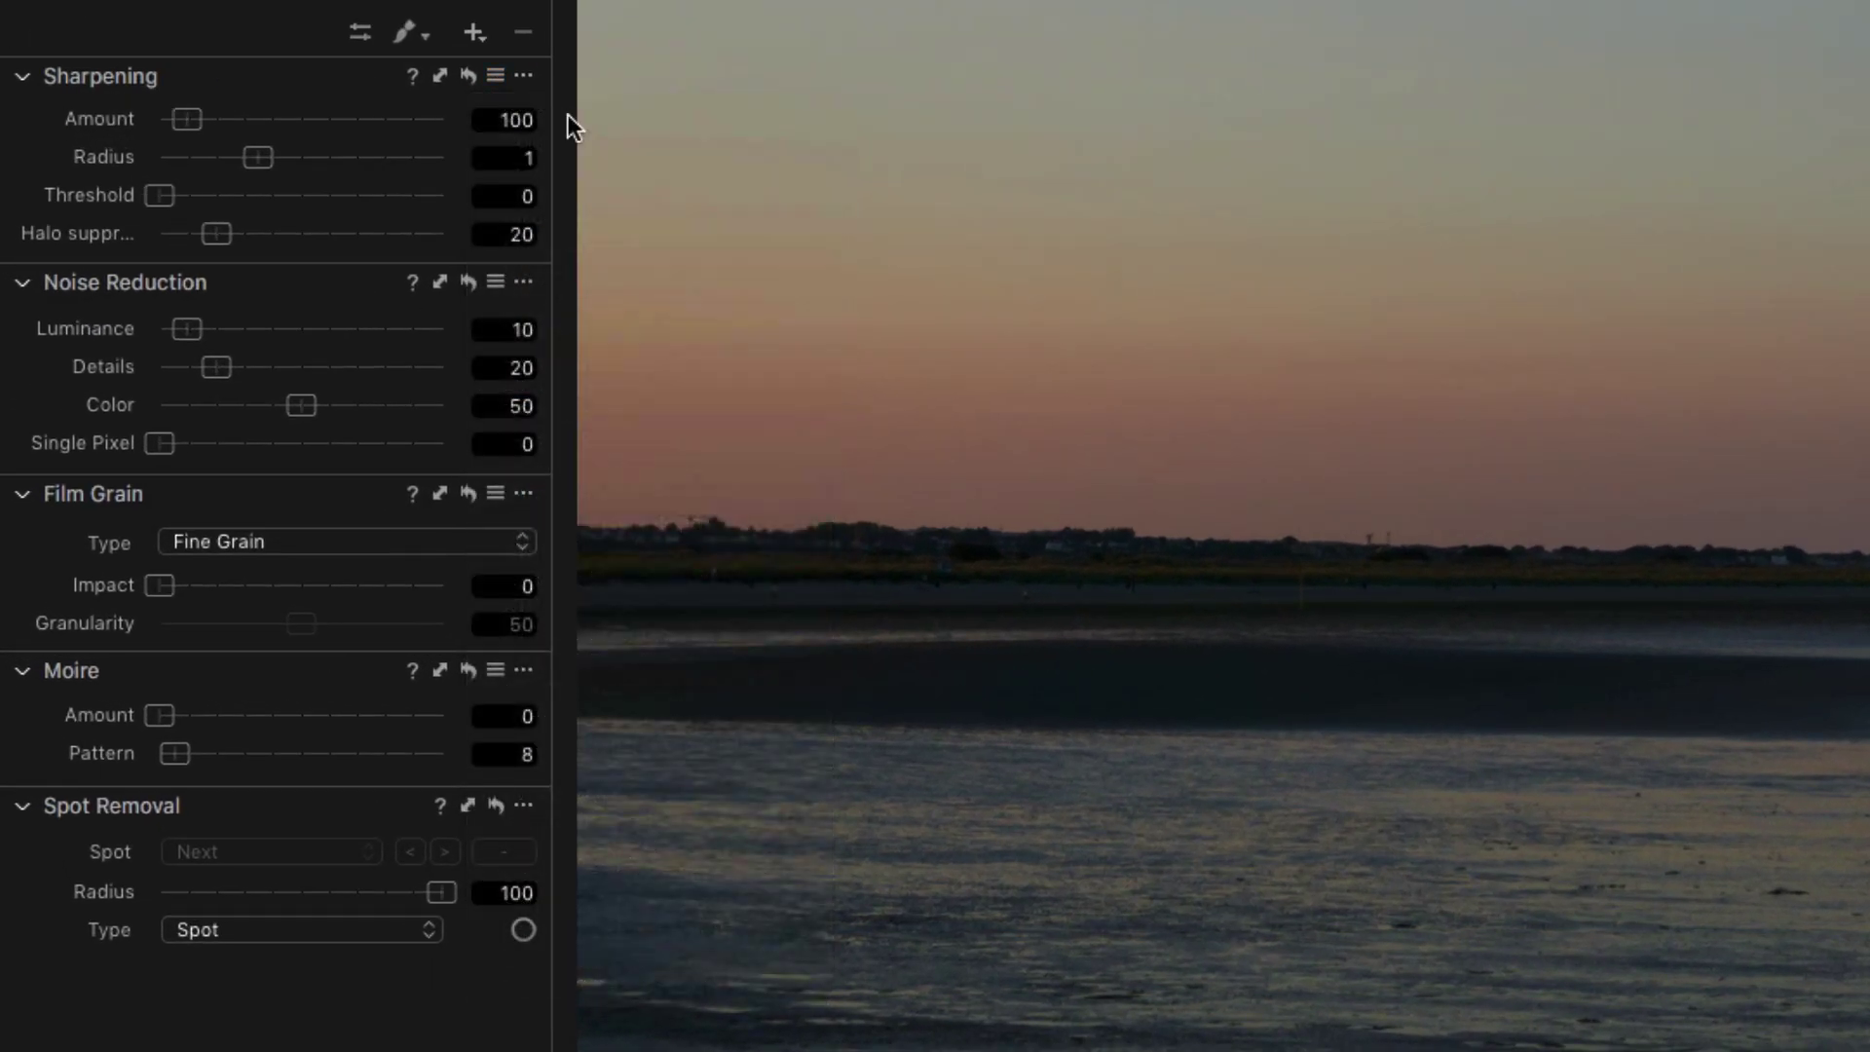
pyautogui.click(497, 76)
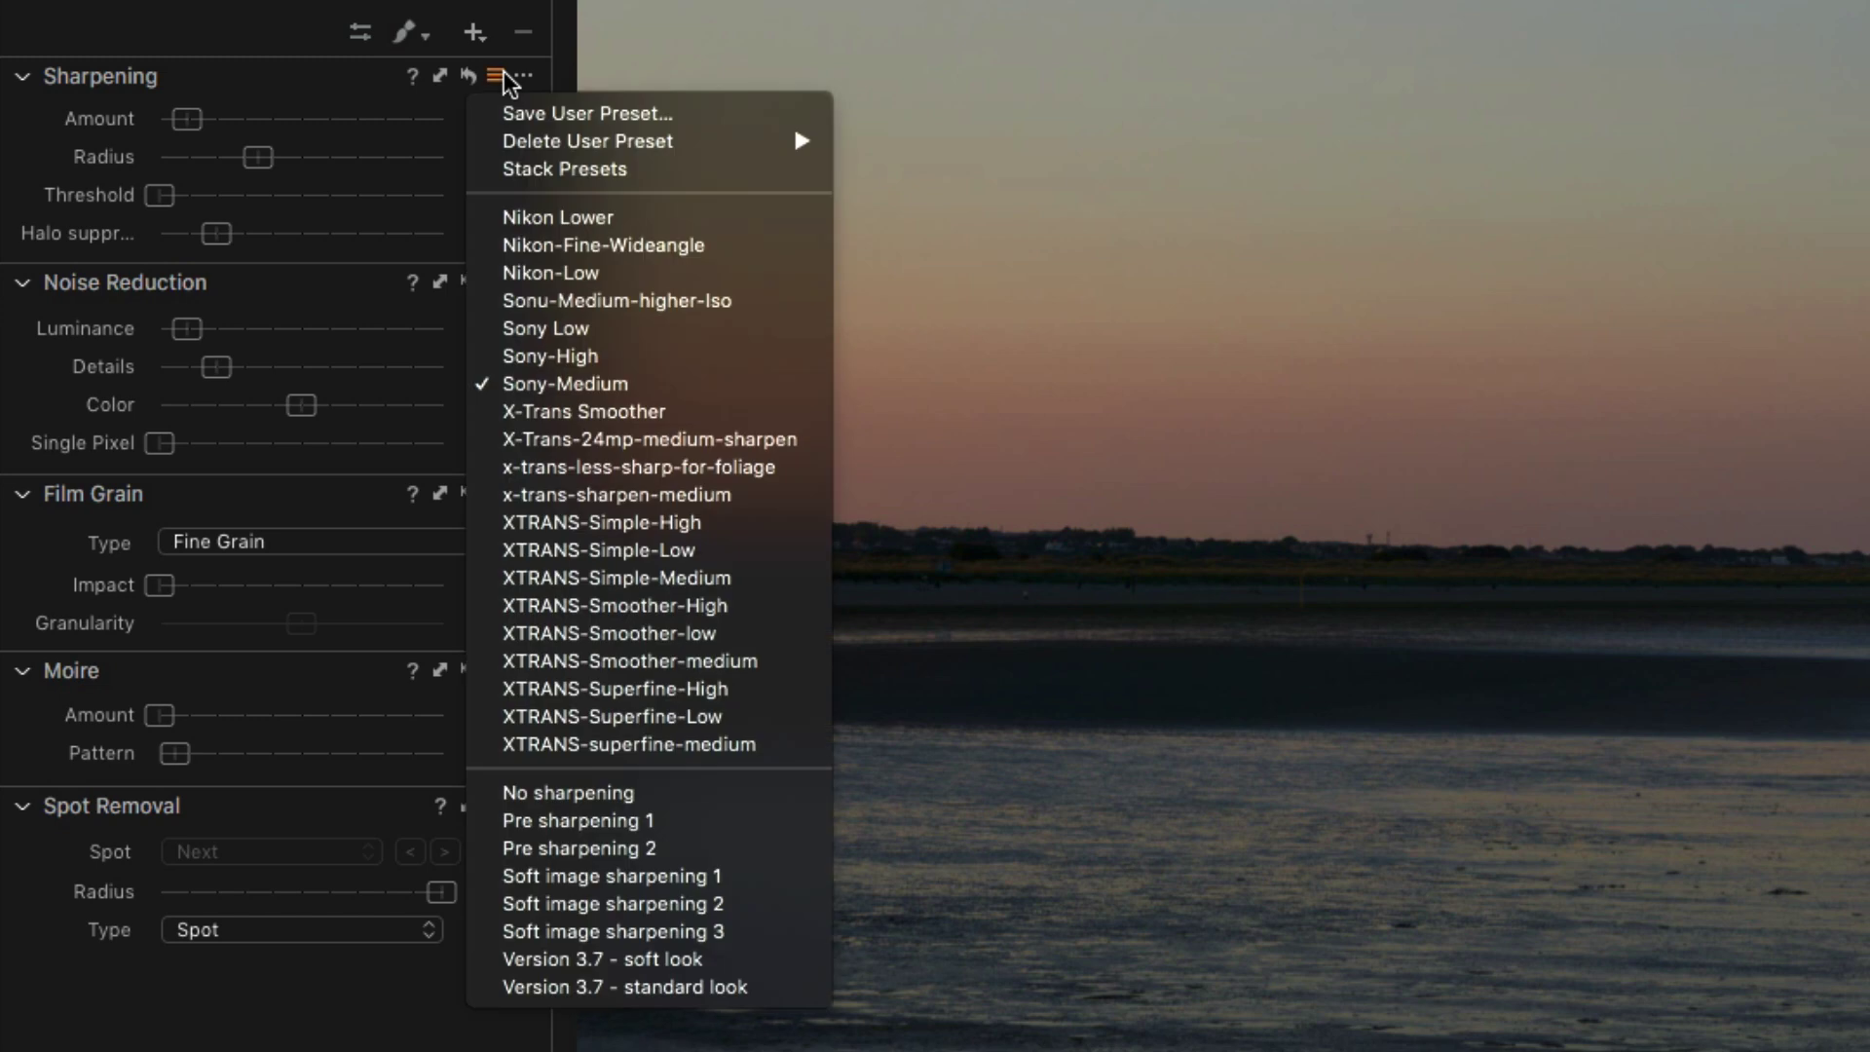
pyautogui.click(499, 76)
pyautogui.click(496, 282)
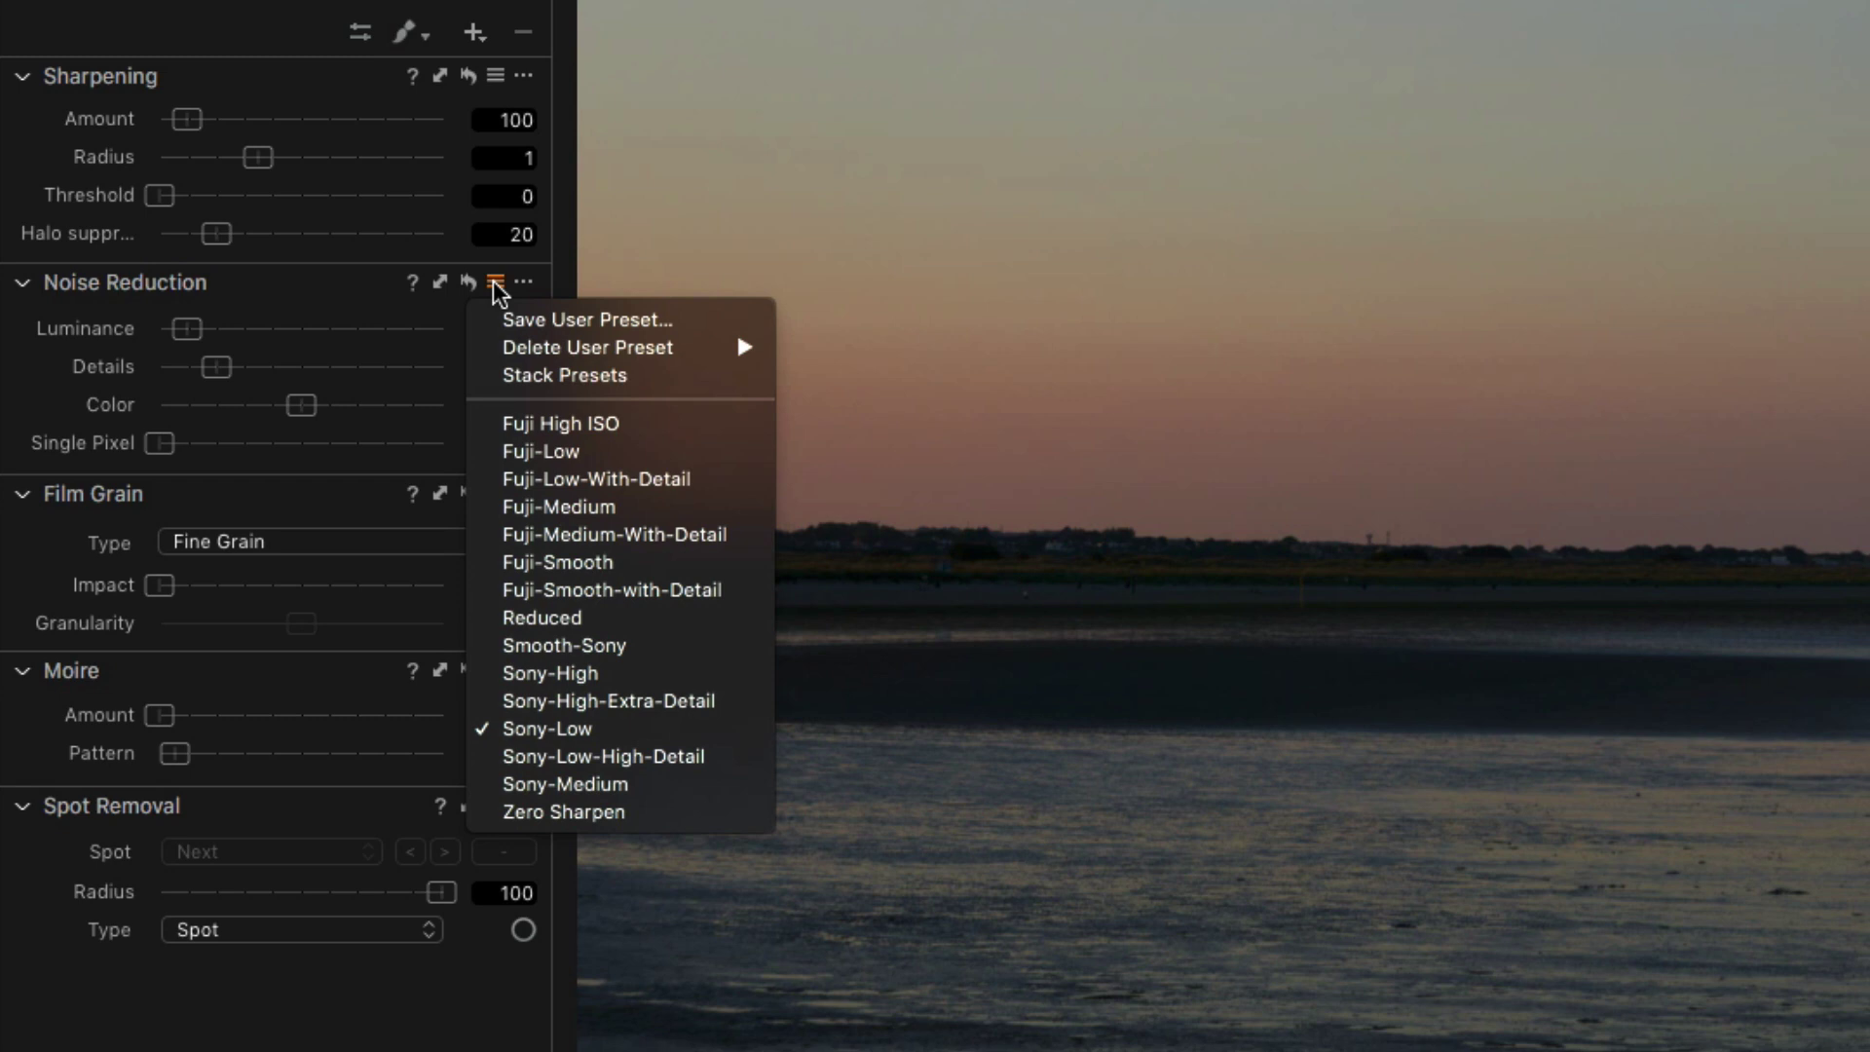
pyautogui.click(498, 284)
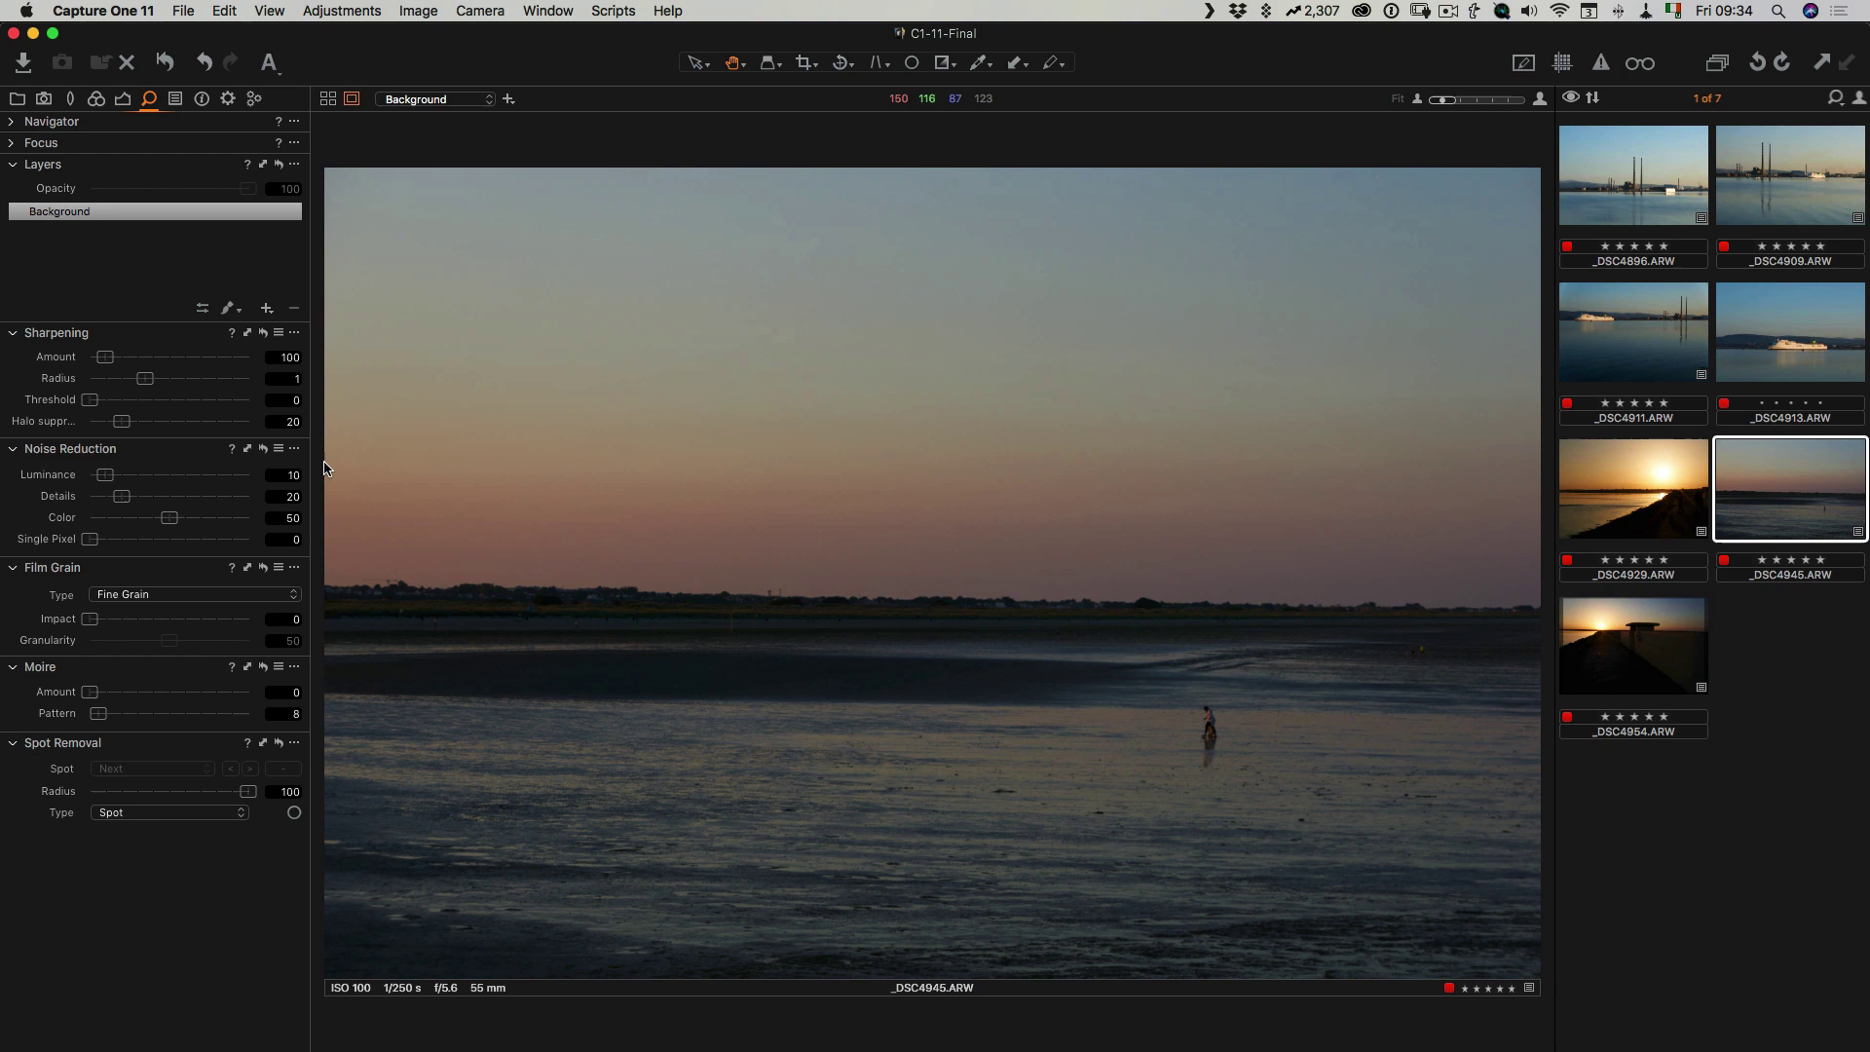
# Step: Save the photo's current RGB curve as the default for the Sony A6000
pyautogui.click(123, 99)
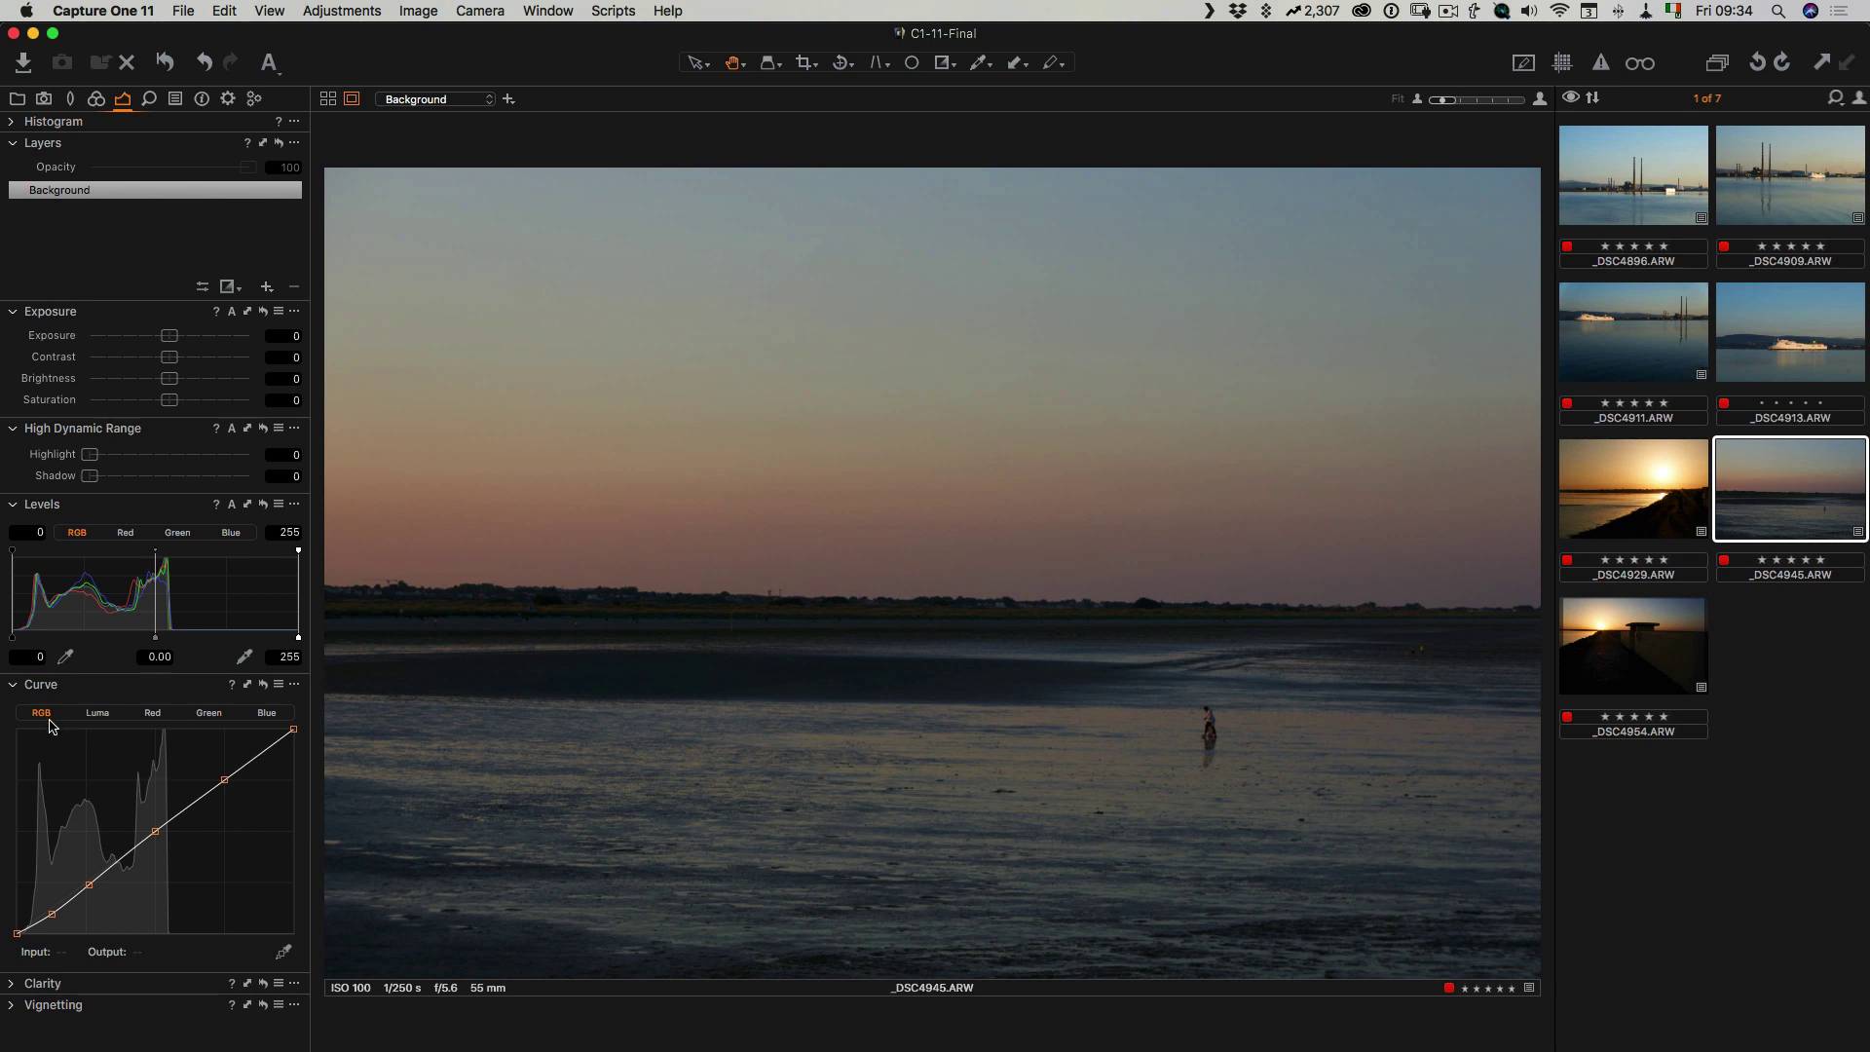
pyautogui.click(50, 914)
pyautogui.click(296, 687)
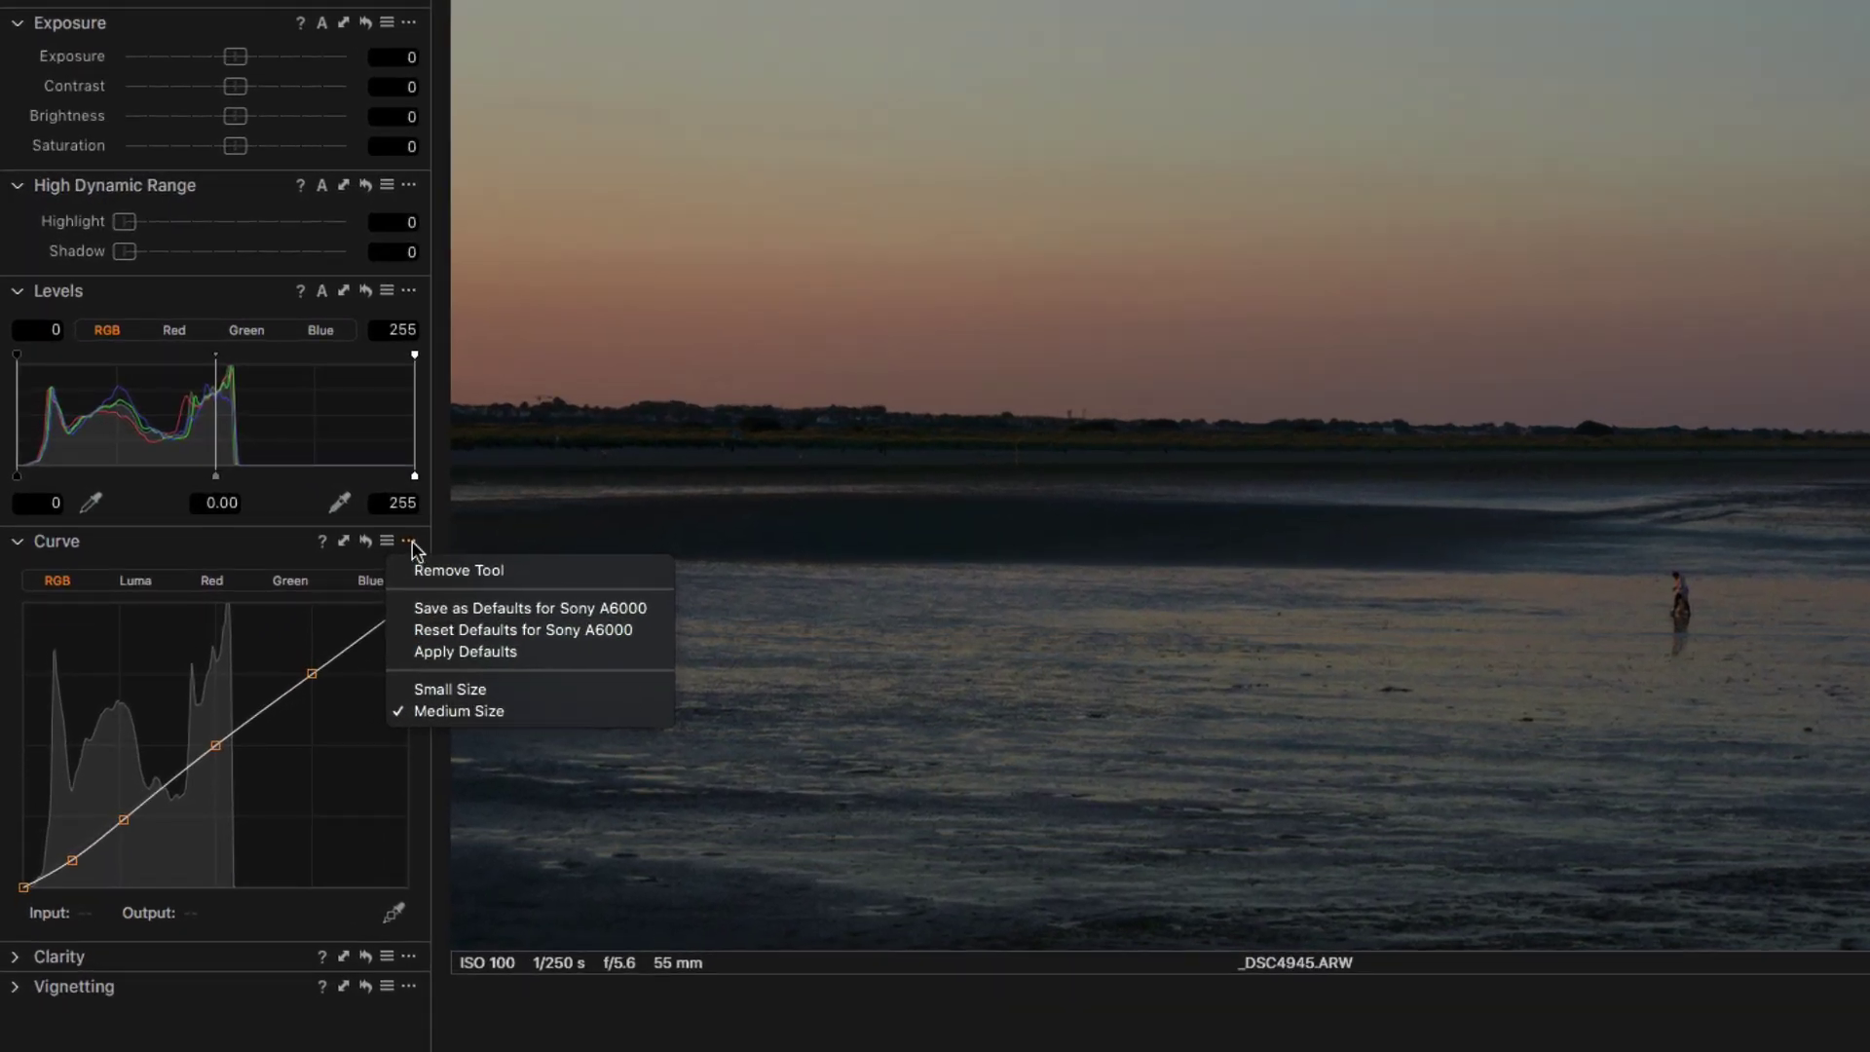
pyautogui.click(567, 615)
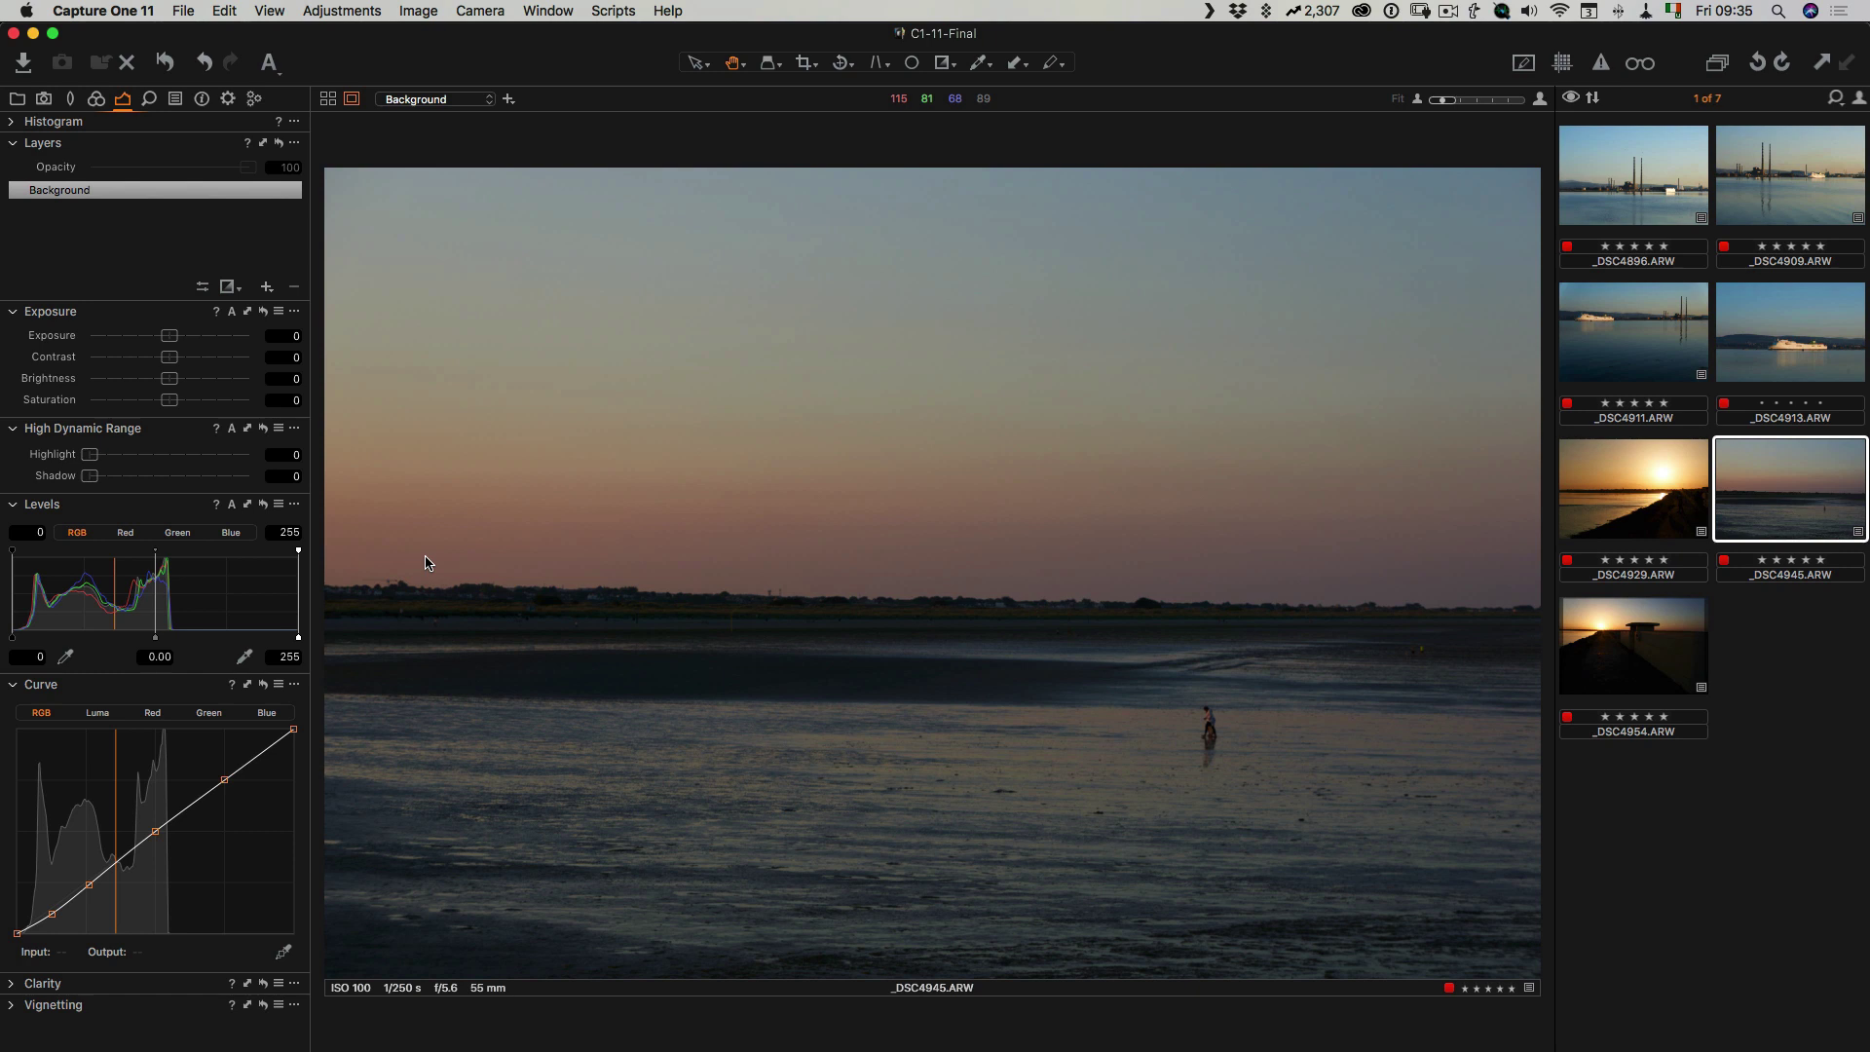
# Step: Open photo _DSC4896.ARW and set its High Dynamic Range highlight recovery to 96
pyautogui.click(1586, 177)
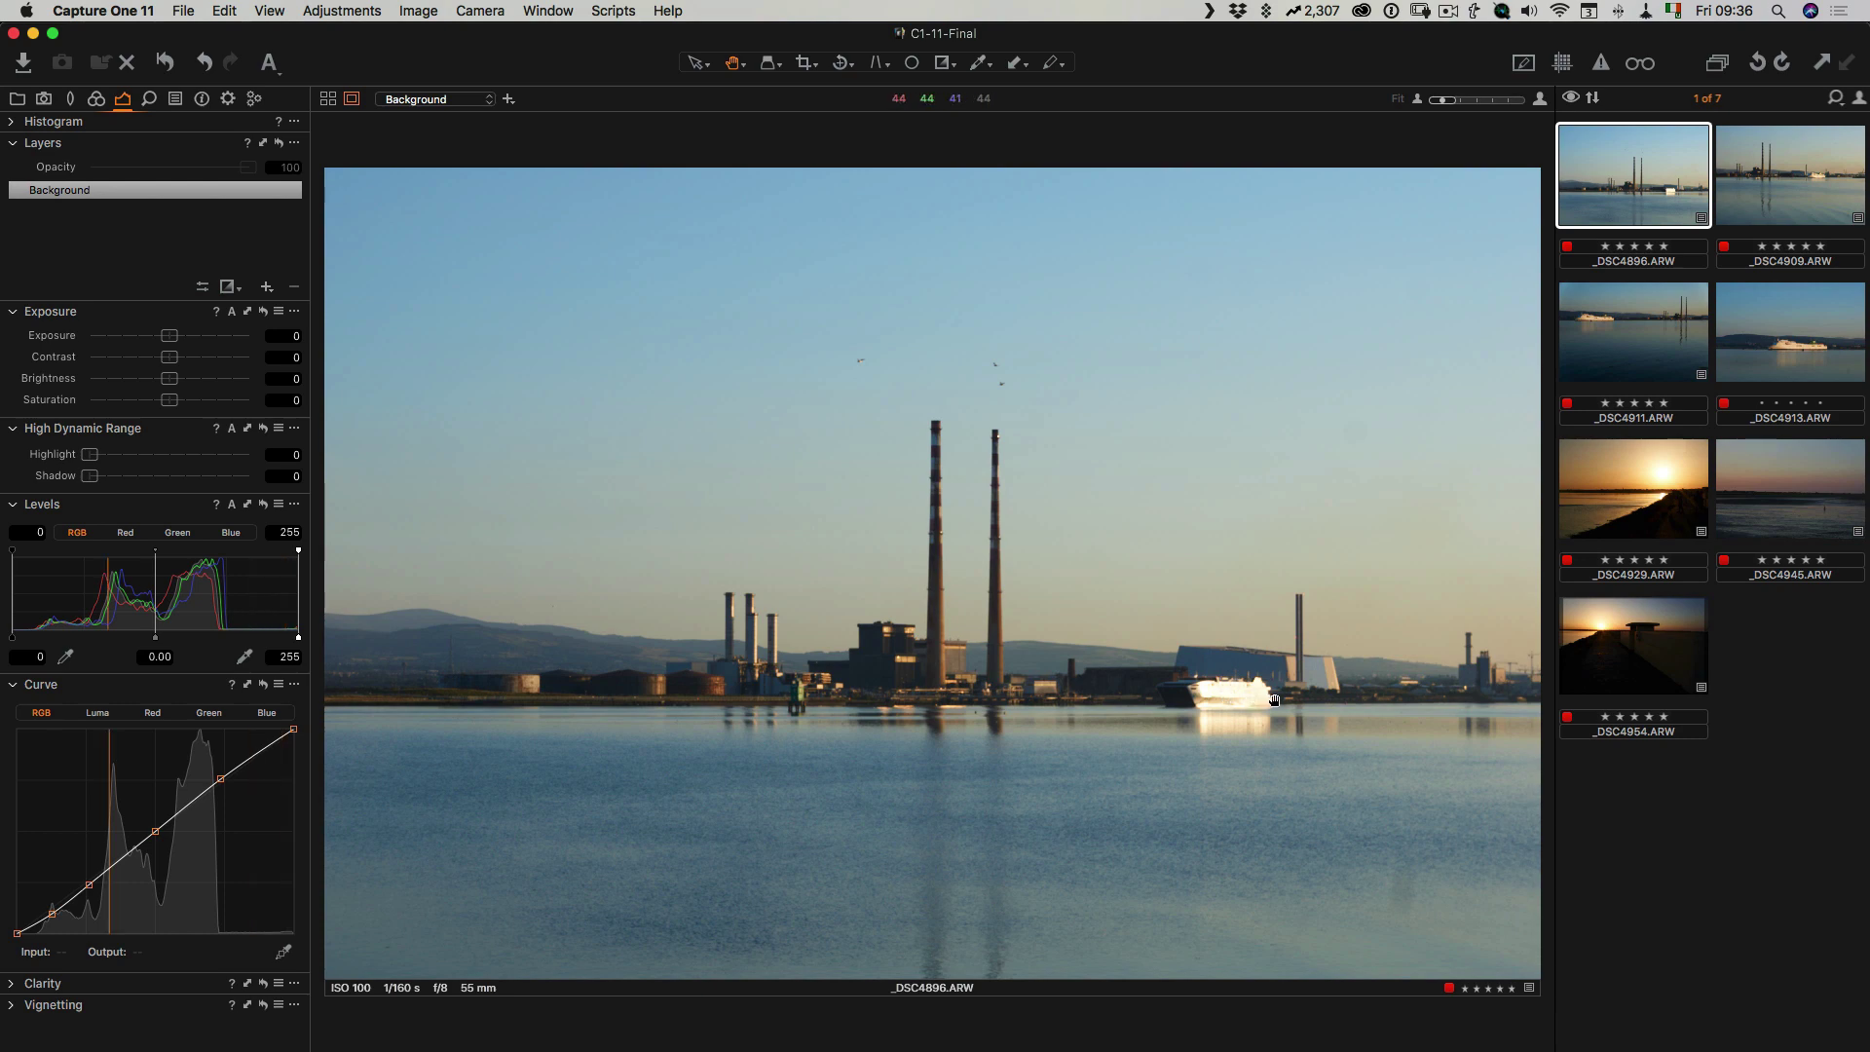
pyautogui.moveTo(89, 453); pyautogui.dragTo(242, 463)
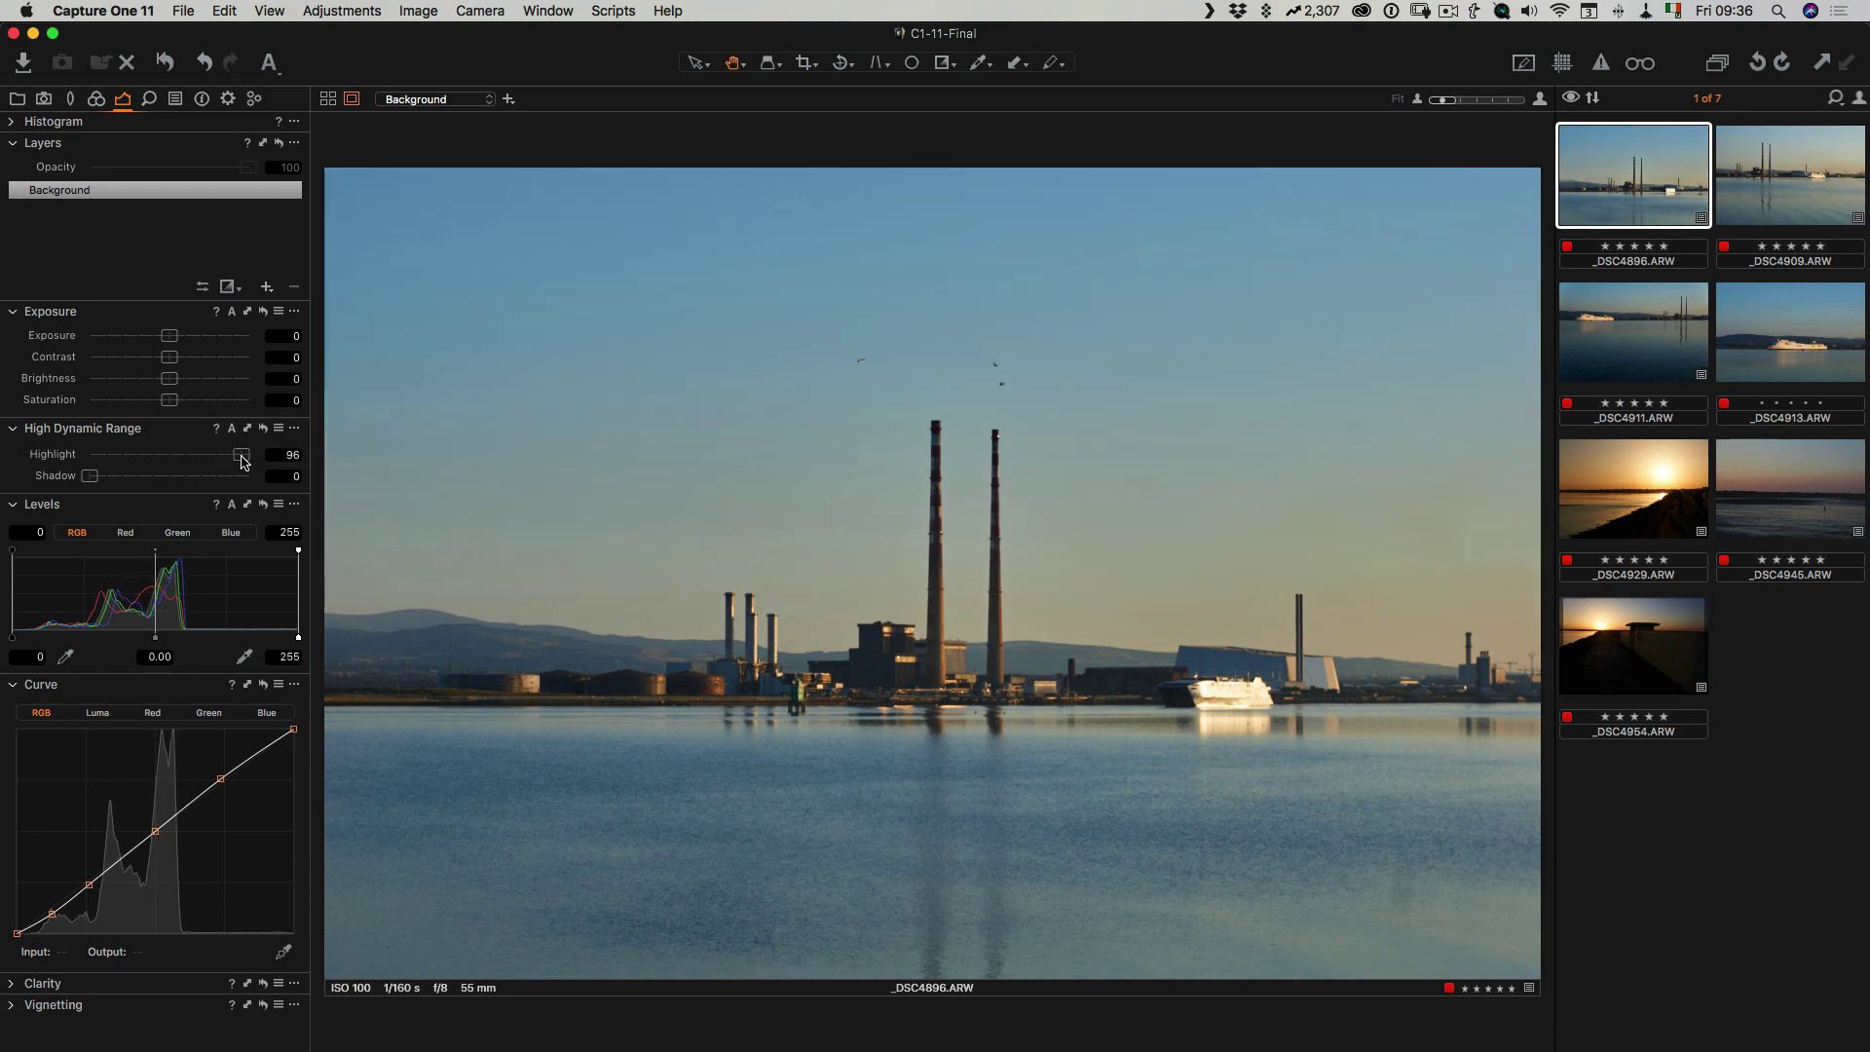
# Step: Set the photo's white balance to 6200 Kelvin with a tint of 4
pyautogui.click(96, 100)
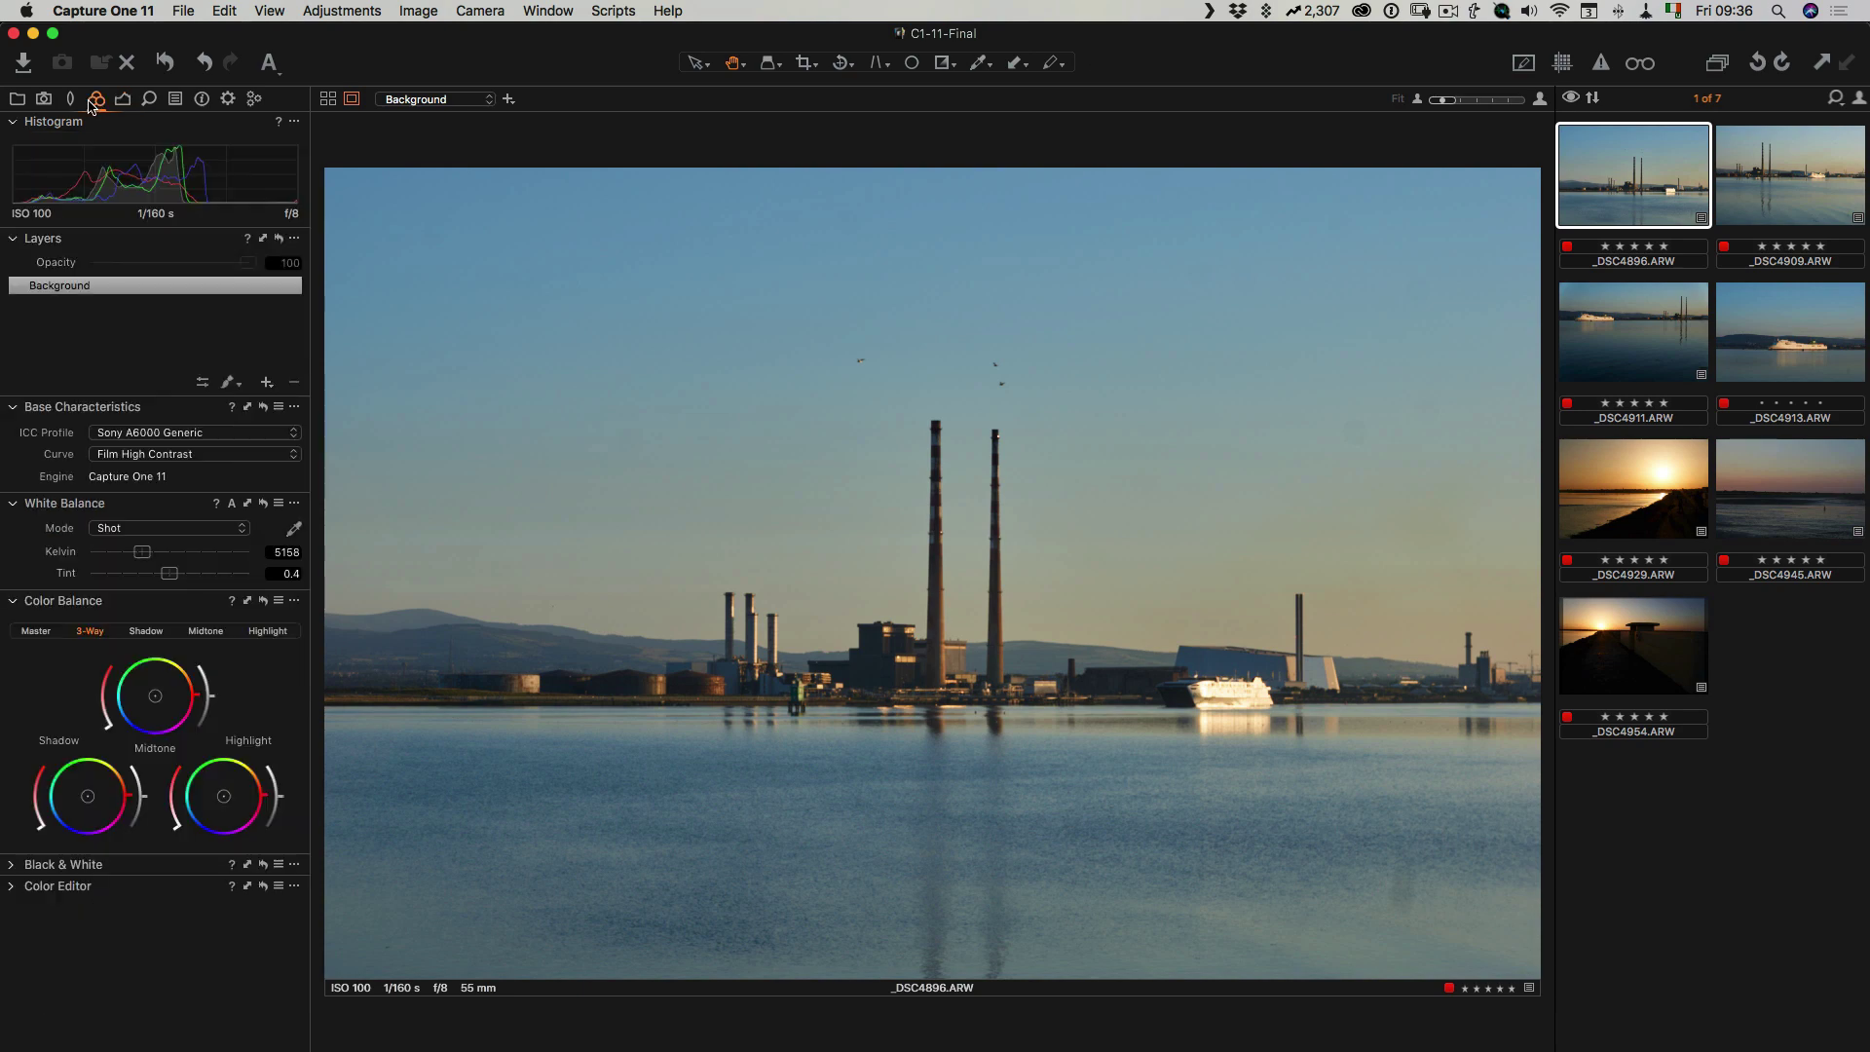
pyautogui.click(277, 555)
pyautogui.write('6200')
pyautogui.press('Tab')
pyautogui.write('4')
pyautogui.press('Return')
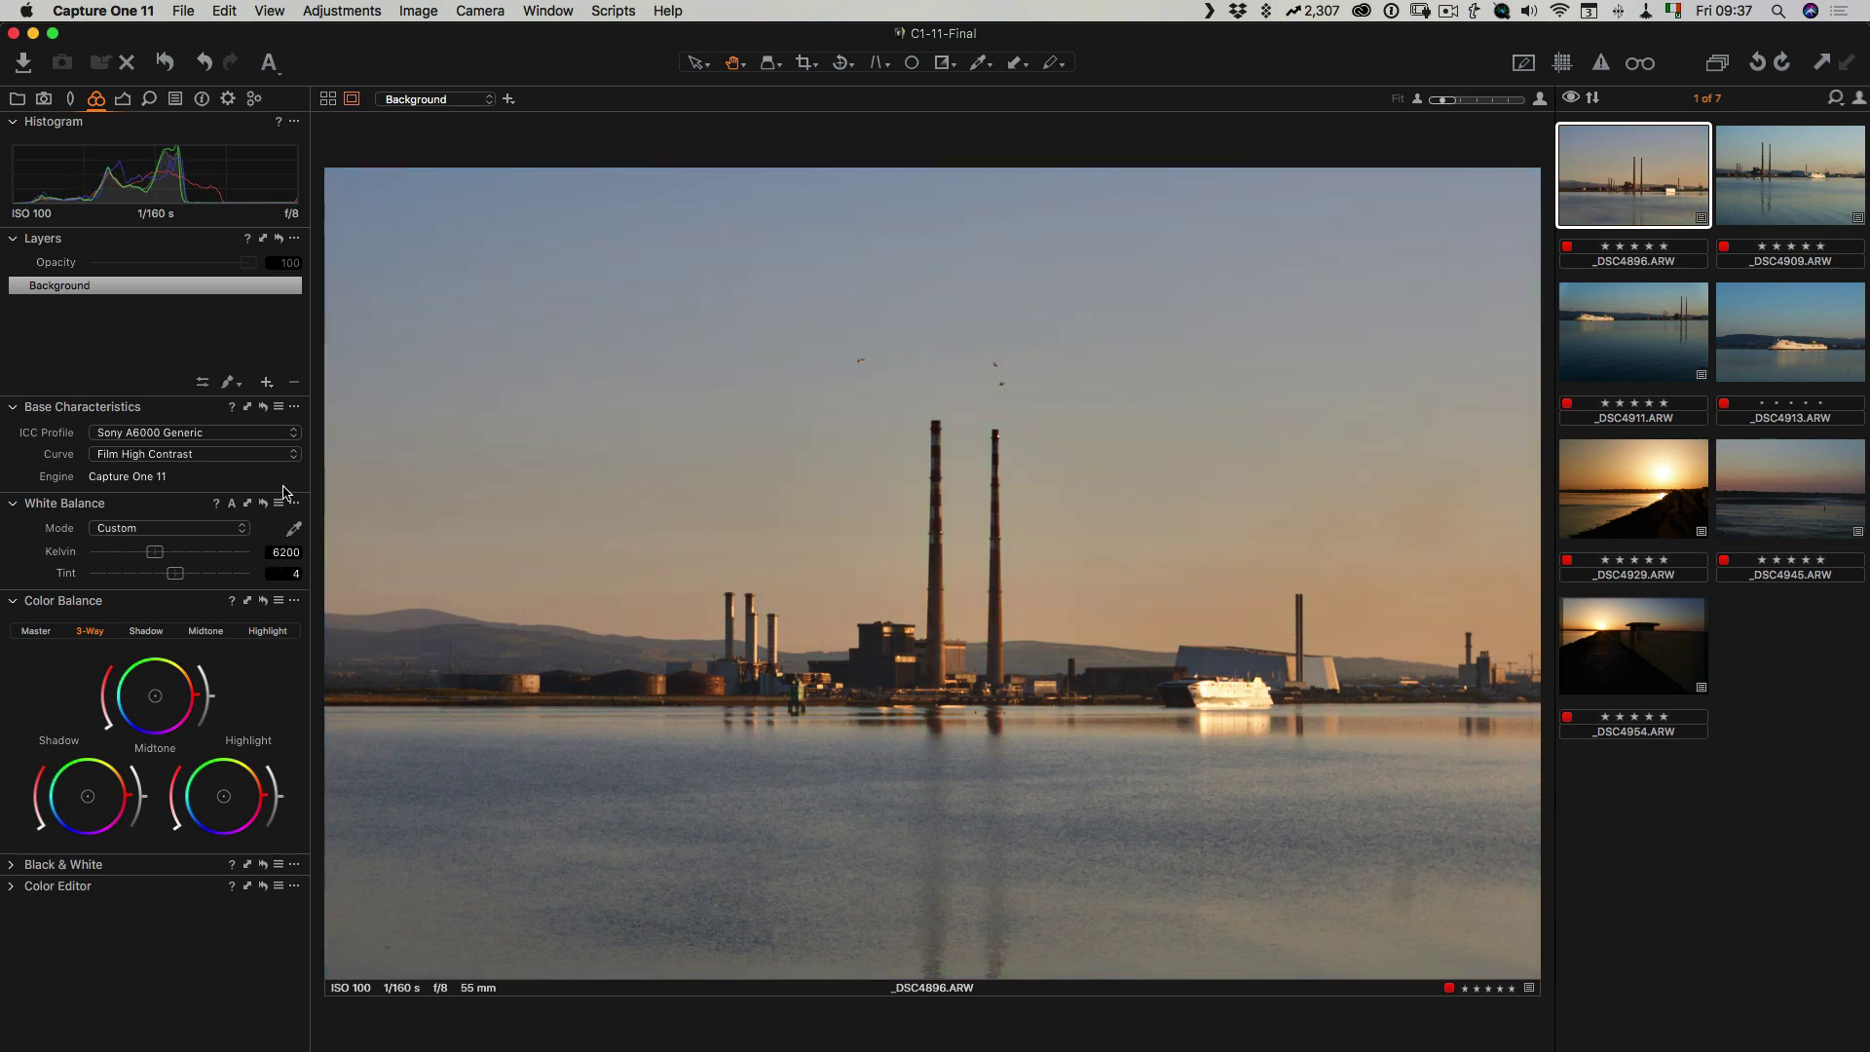
# Step: Set the photo's contrast to 11, saturation to 12 and High Dynamic Range shadow recovery to 21
pyautogui.press('super+alt+Right')
pyautogui.moveTo(178, 361); pyautogui.dragTo(192, 362)
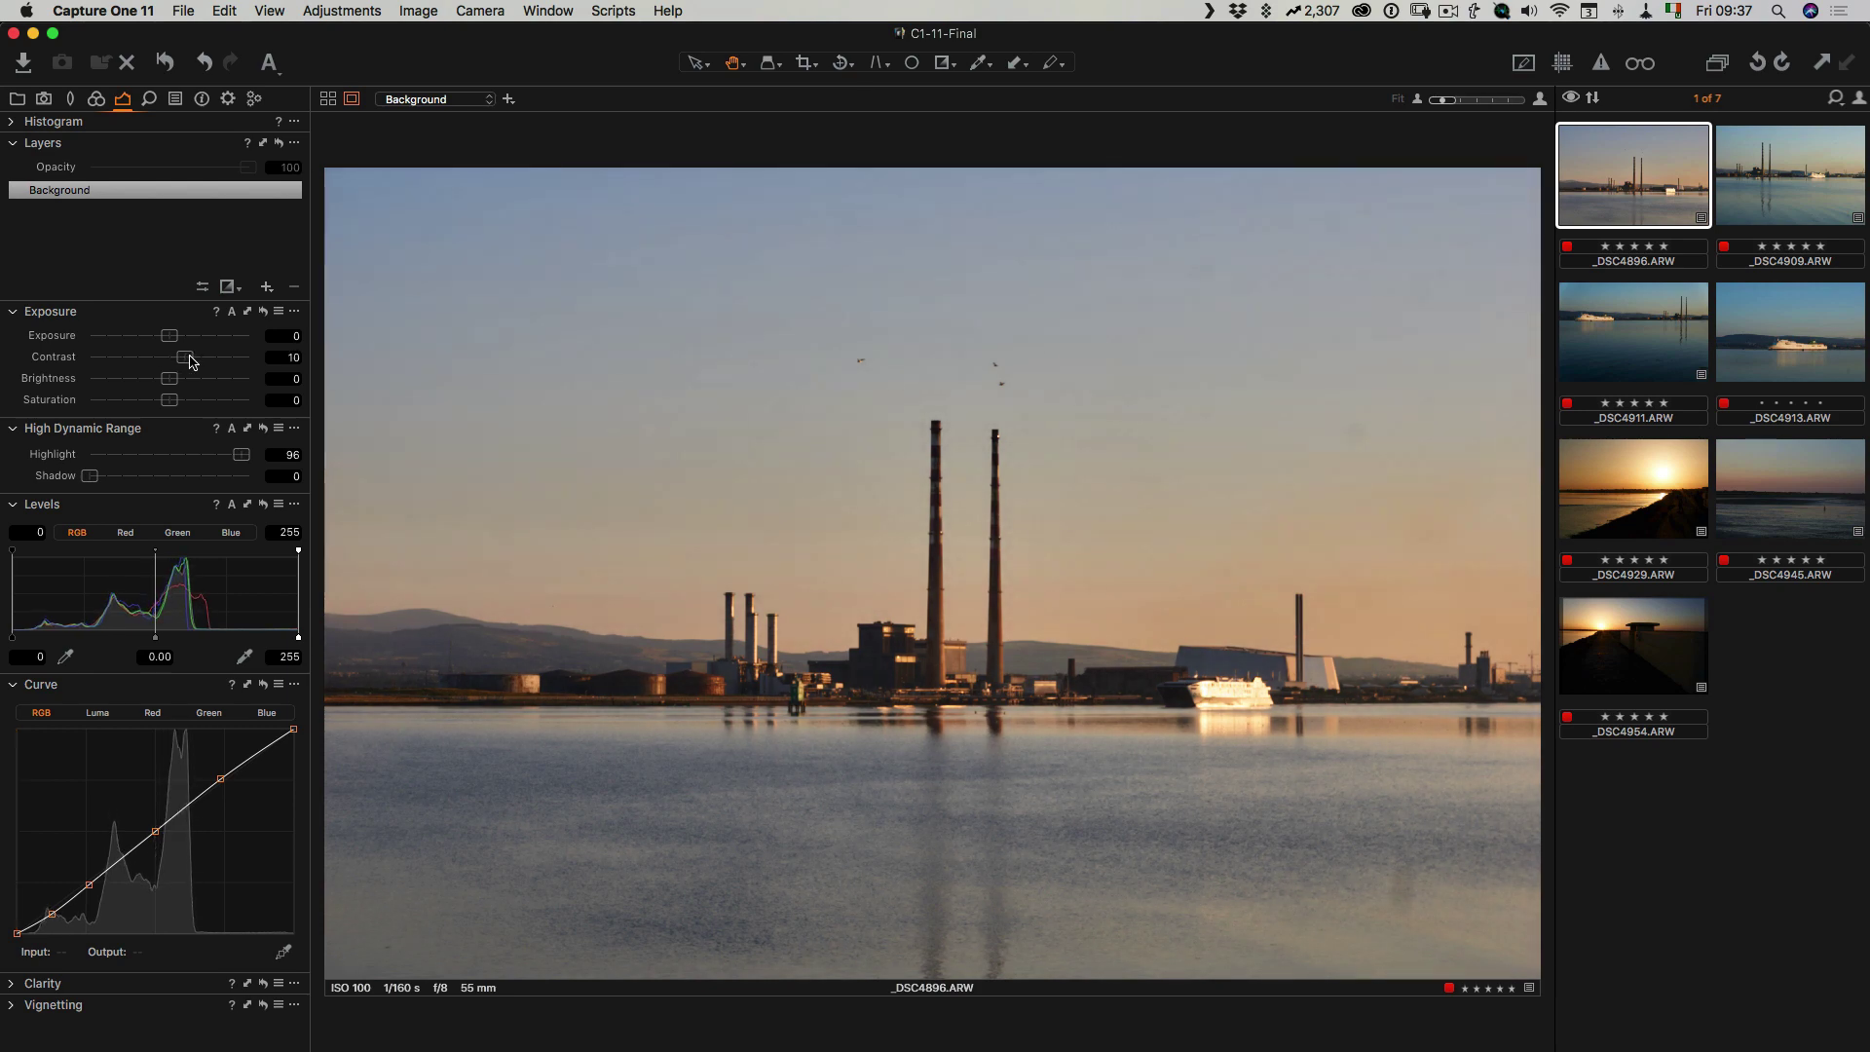
pyautogui.click(113, 476)
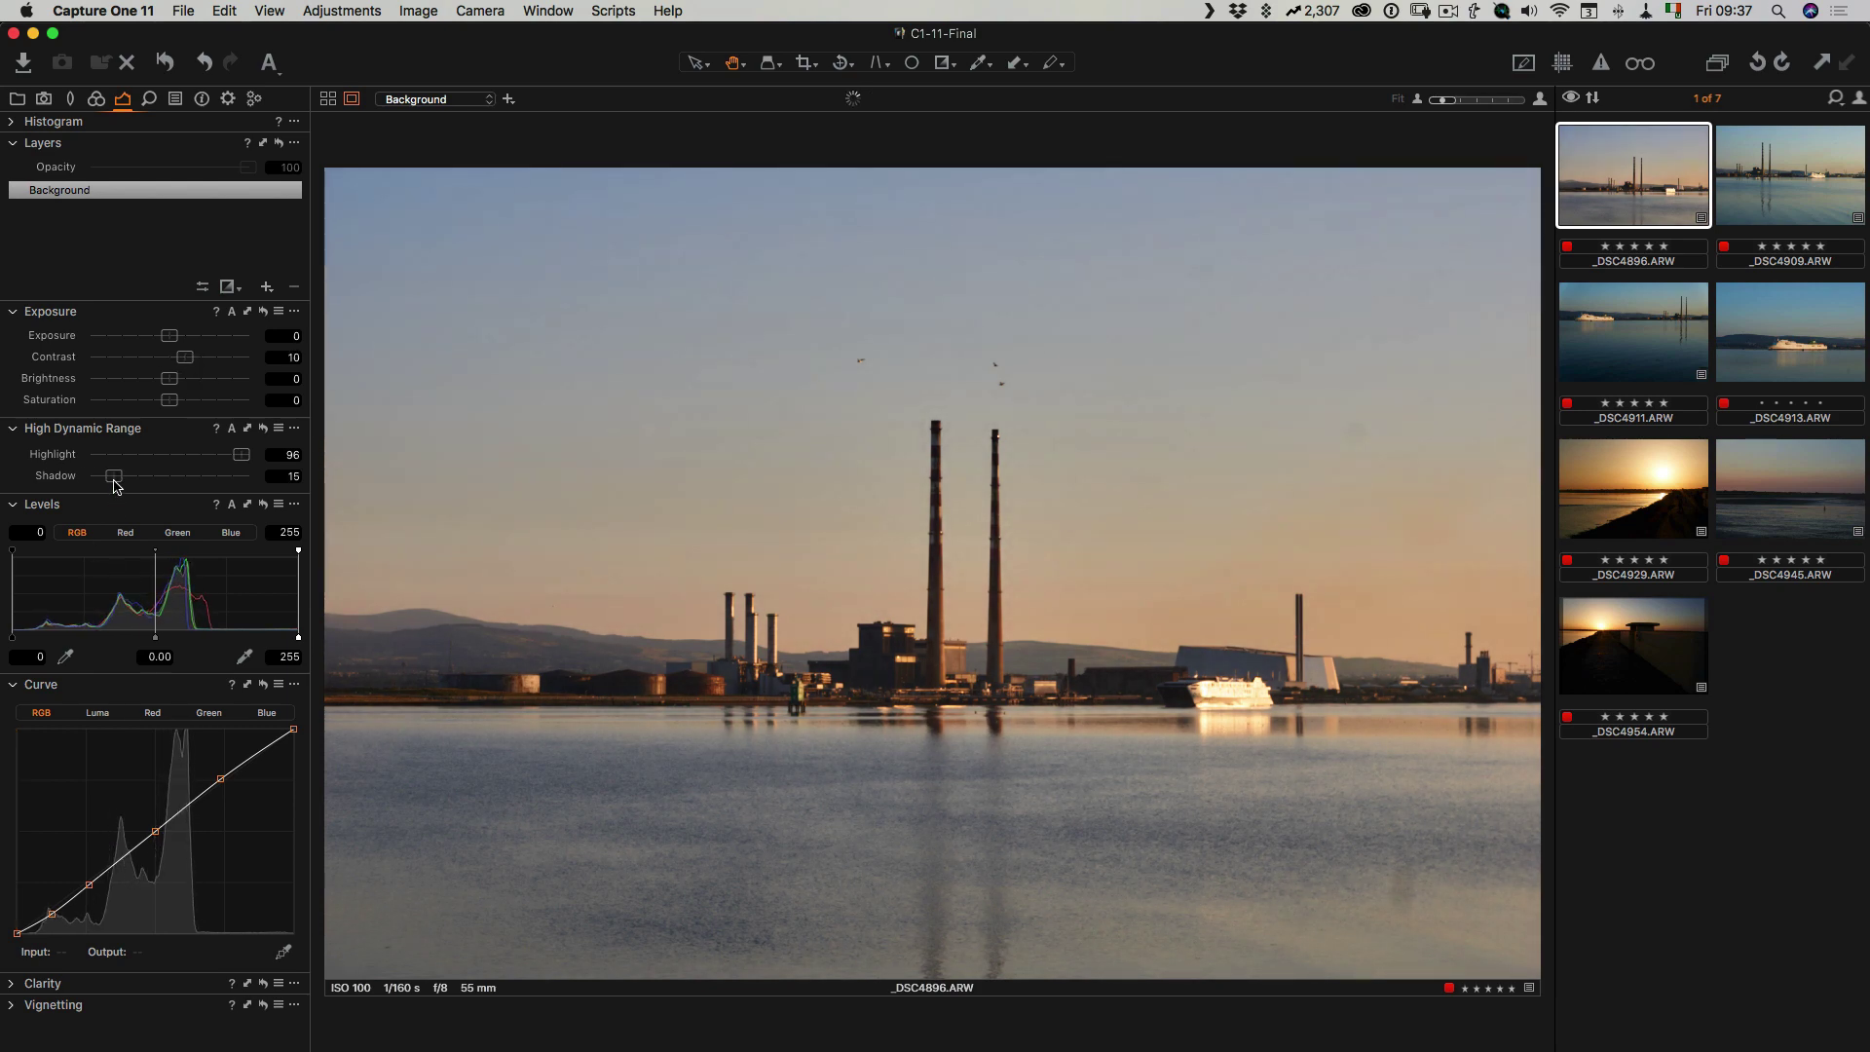
pyautogui.click(188, 363)
pyautogui.click(177, 401)
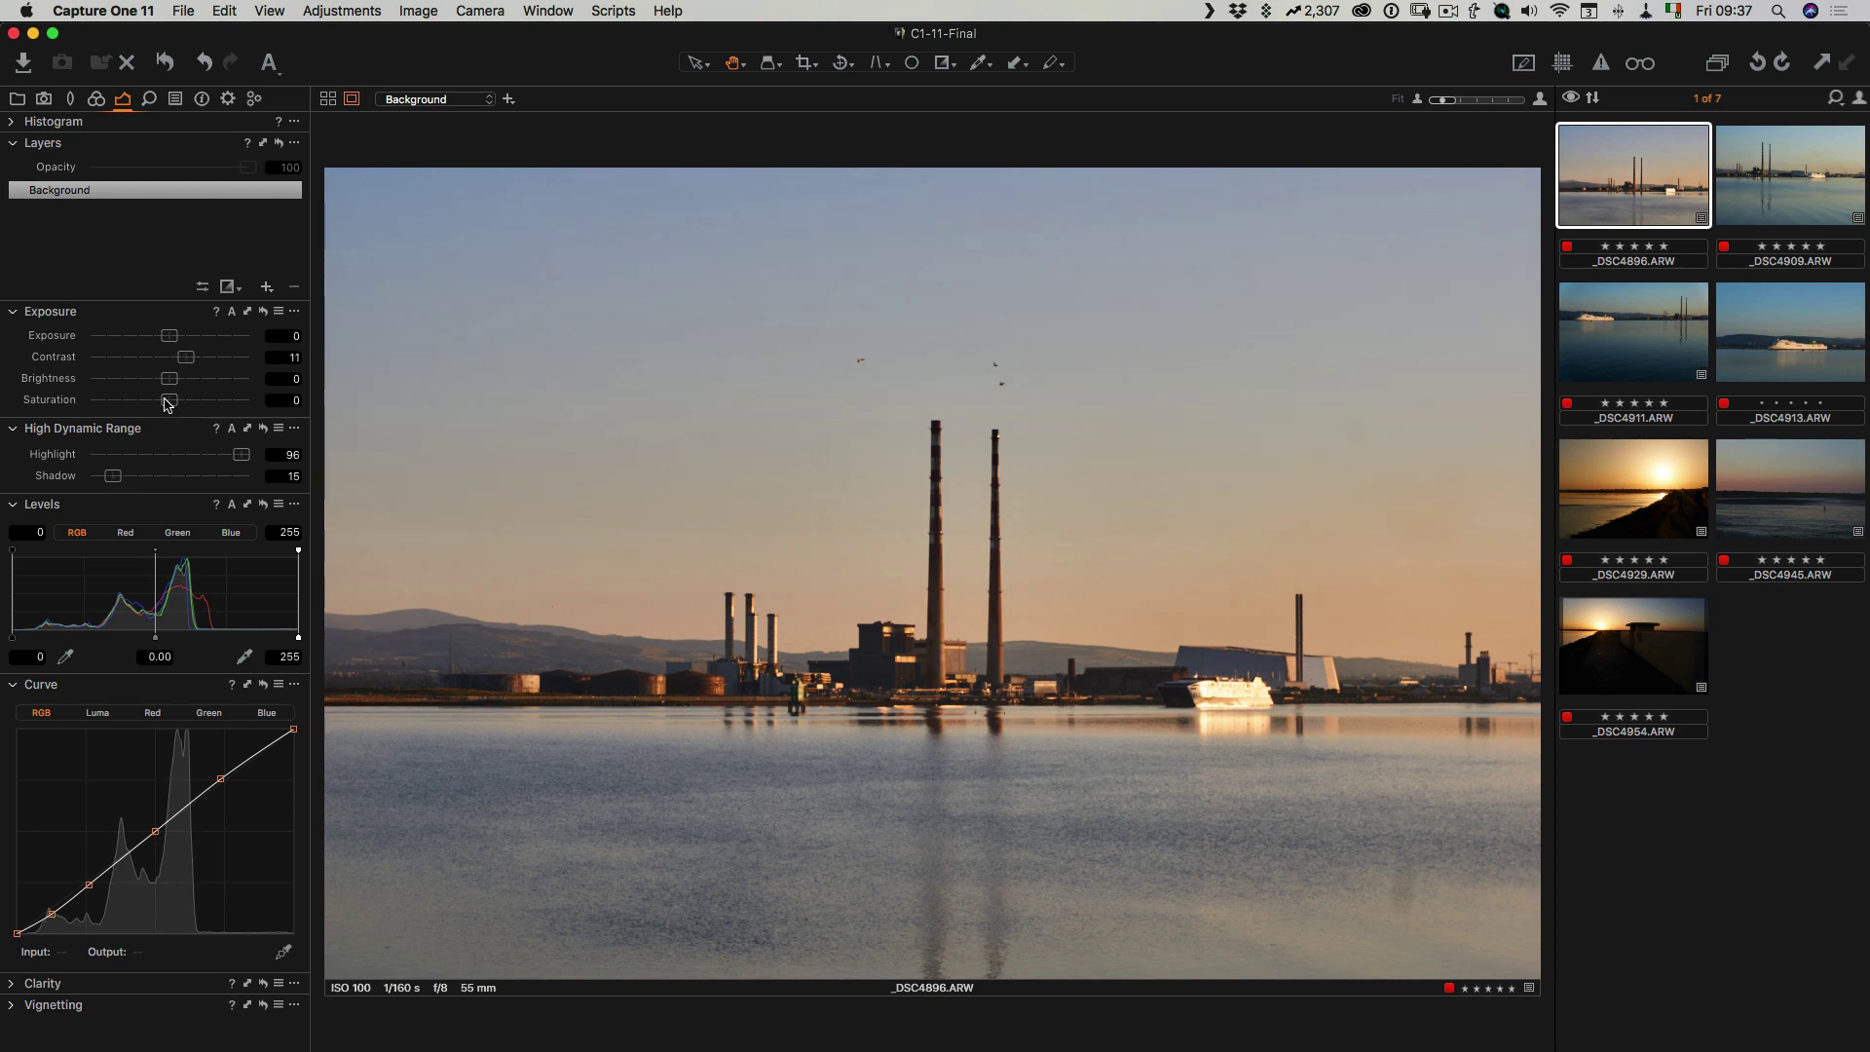
pyautogui.moveTo(175, 398); pyautogui.dragTo(177, 397)
pyautogui.moveTo(113, 476); pyautogui.dragTo(127, 476)
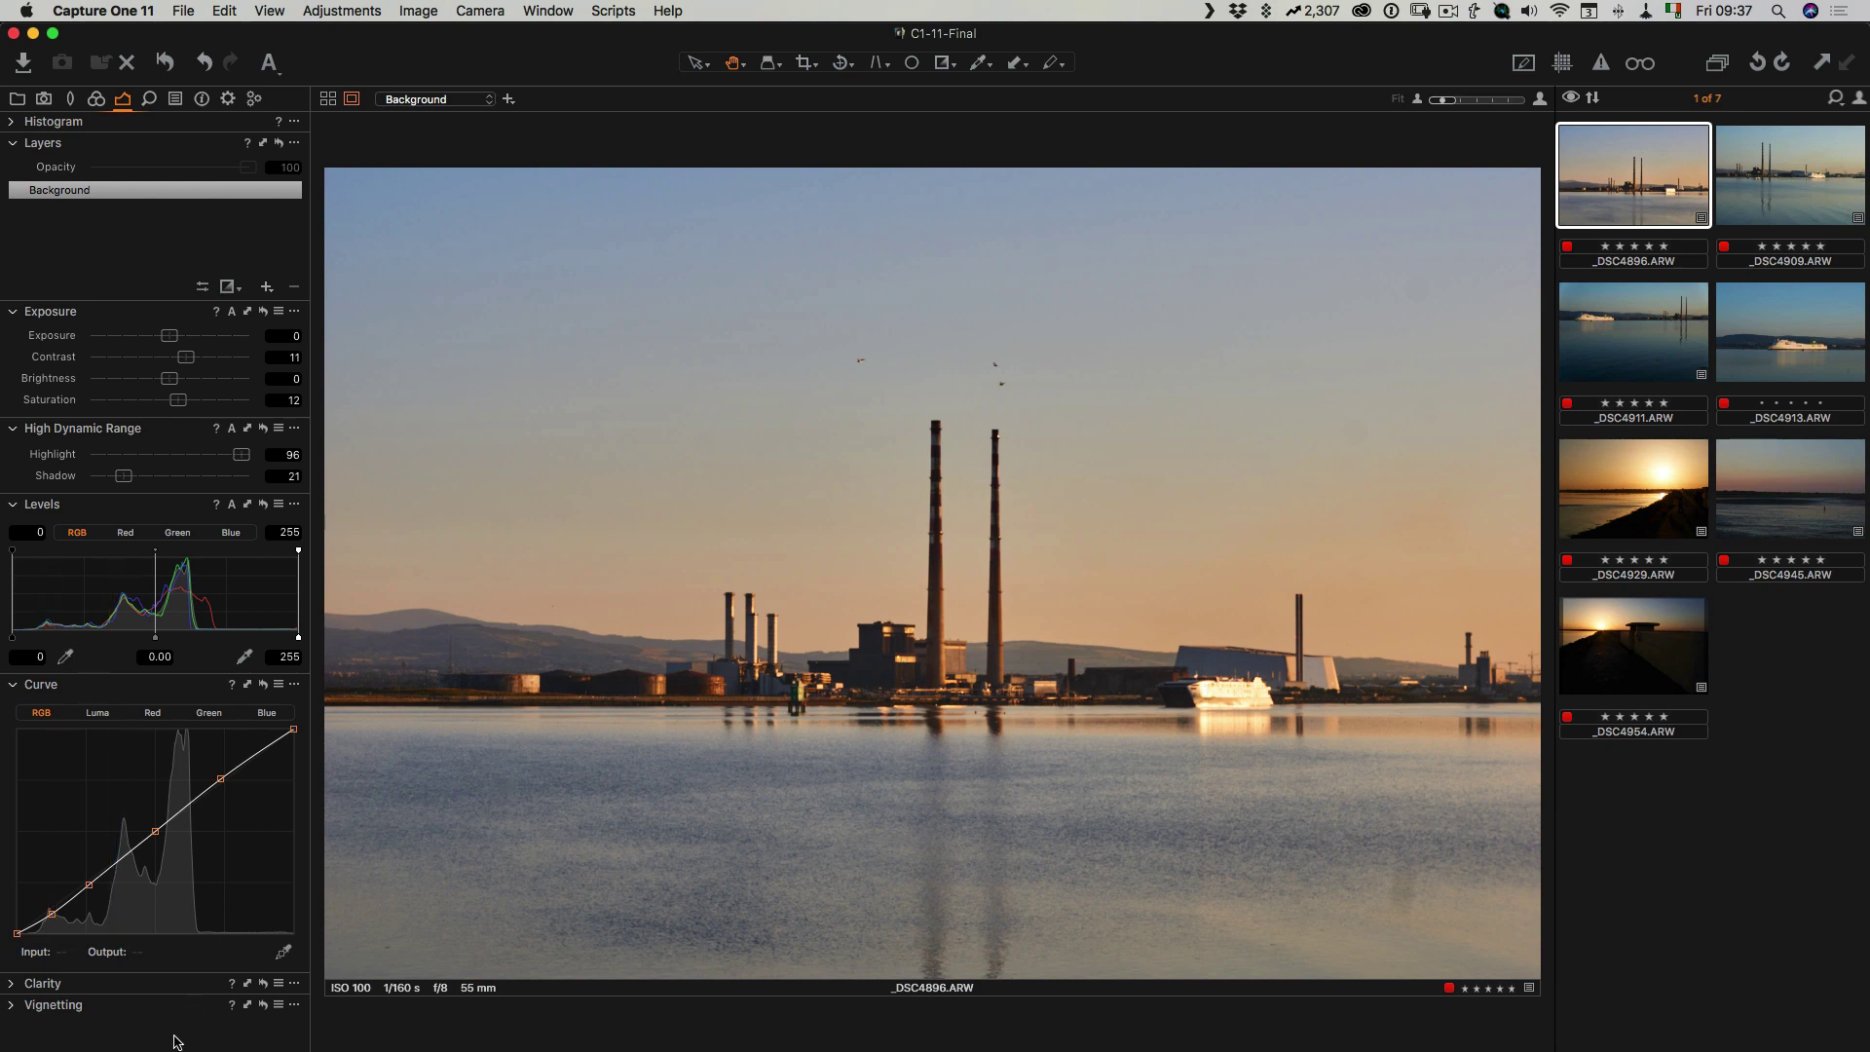
# Step: Set the clarity to 15 with the Natural method and expand the vignetting settings
pyautogui.click(11, 985)
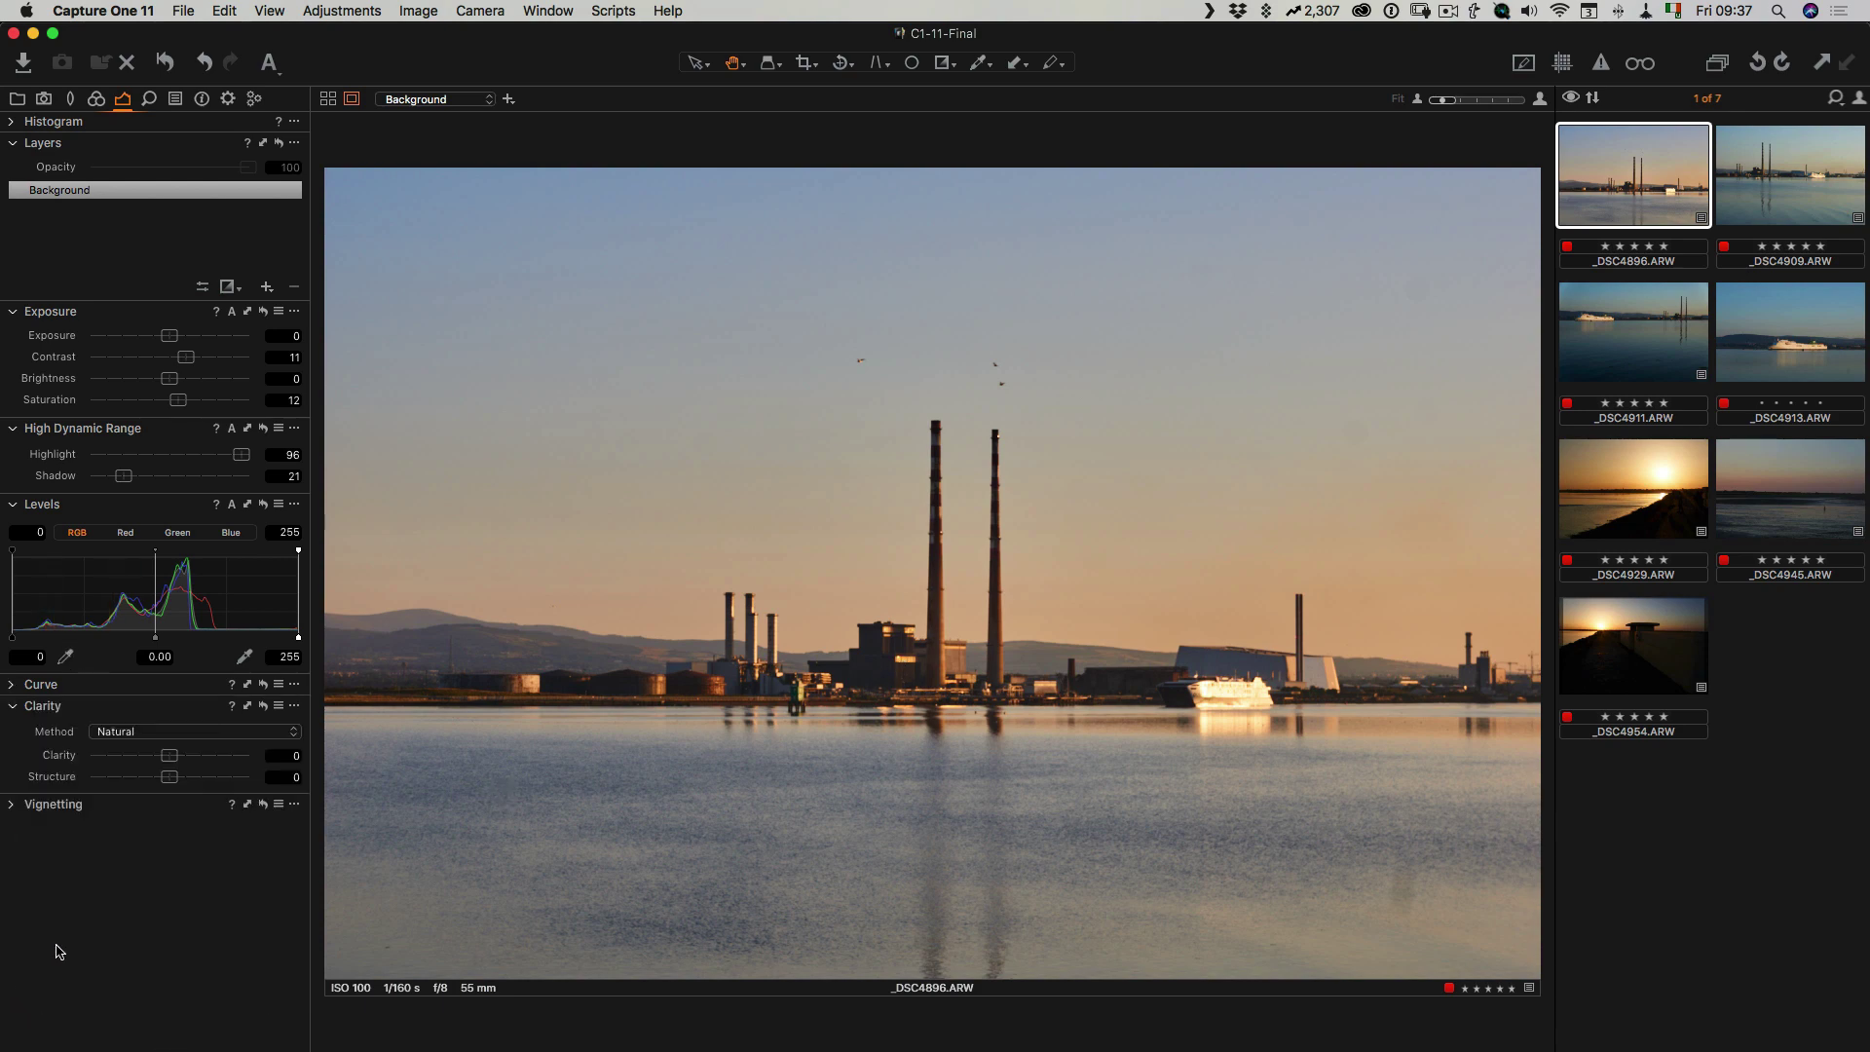
pyautogui.moveTo(172, 757); pyautogui.dragTo(185, 763)
pyautogui.click(11, 803)
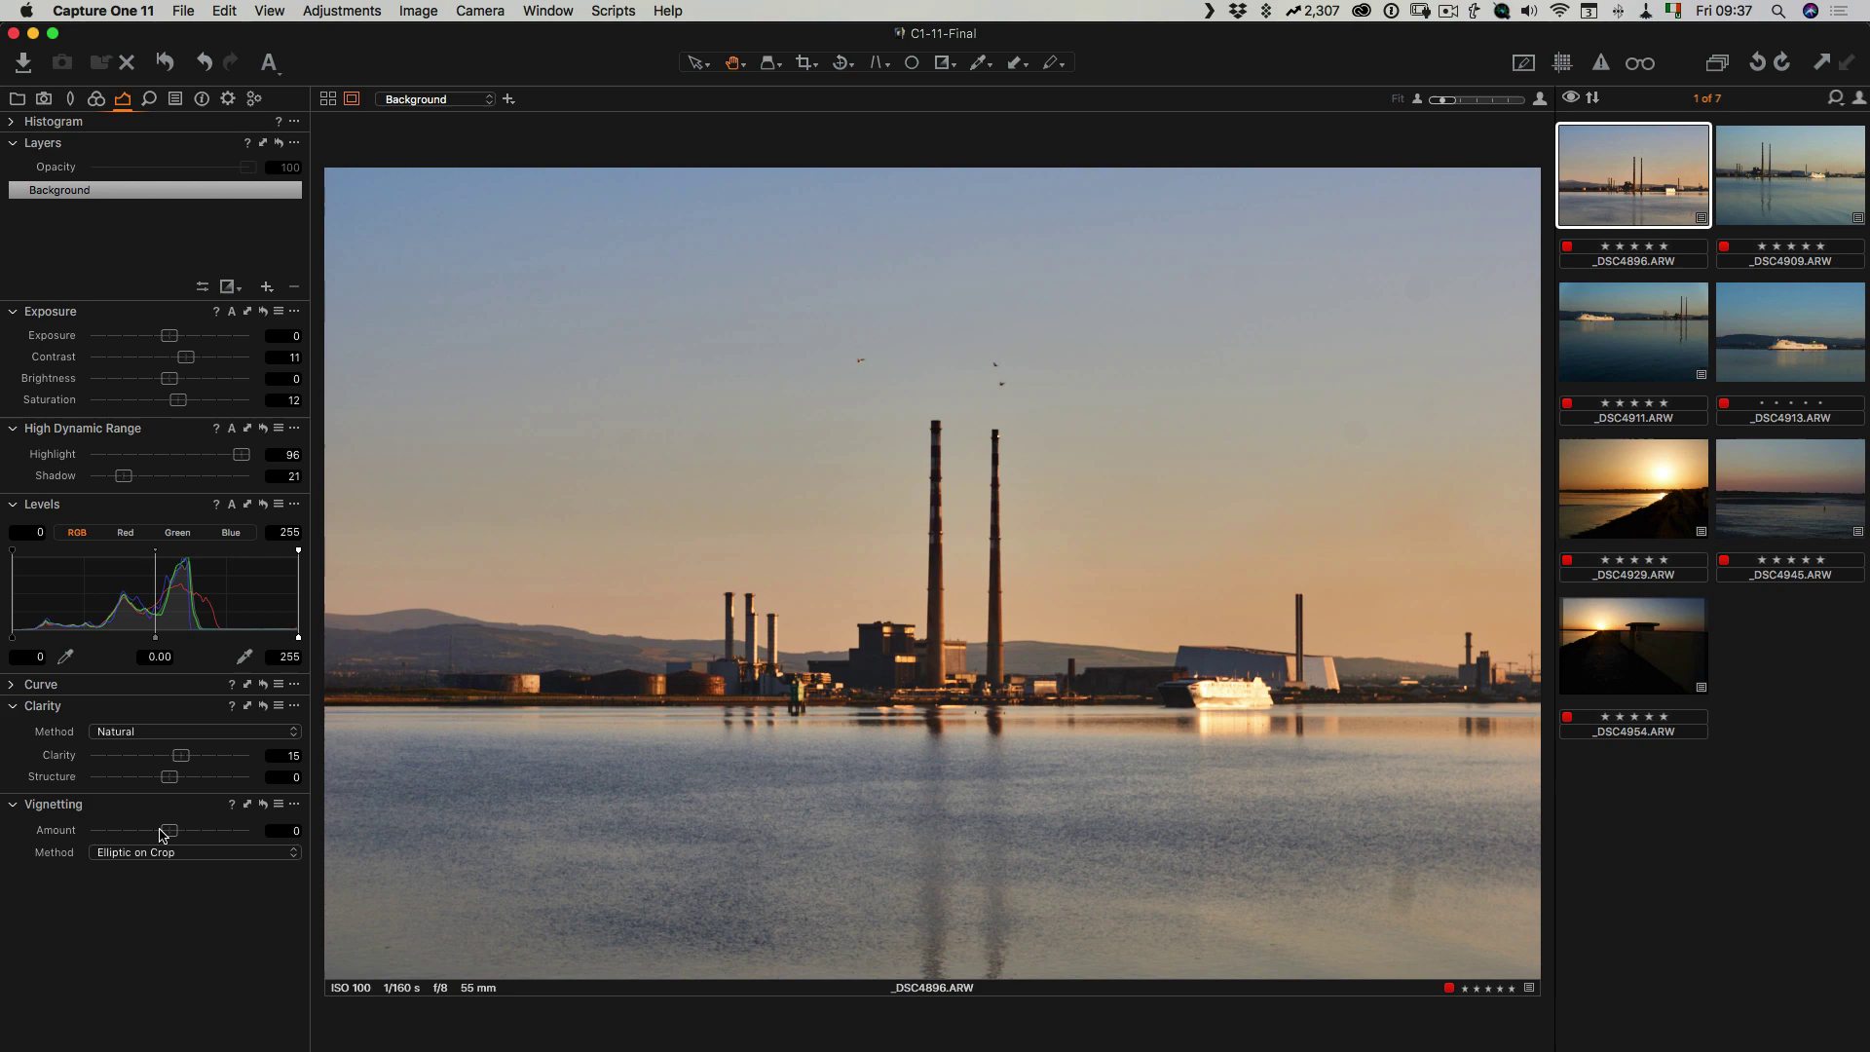
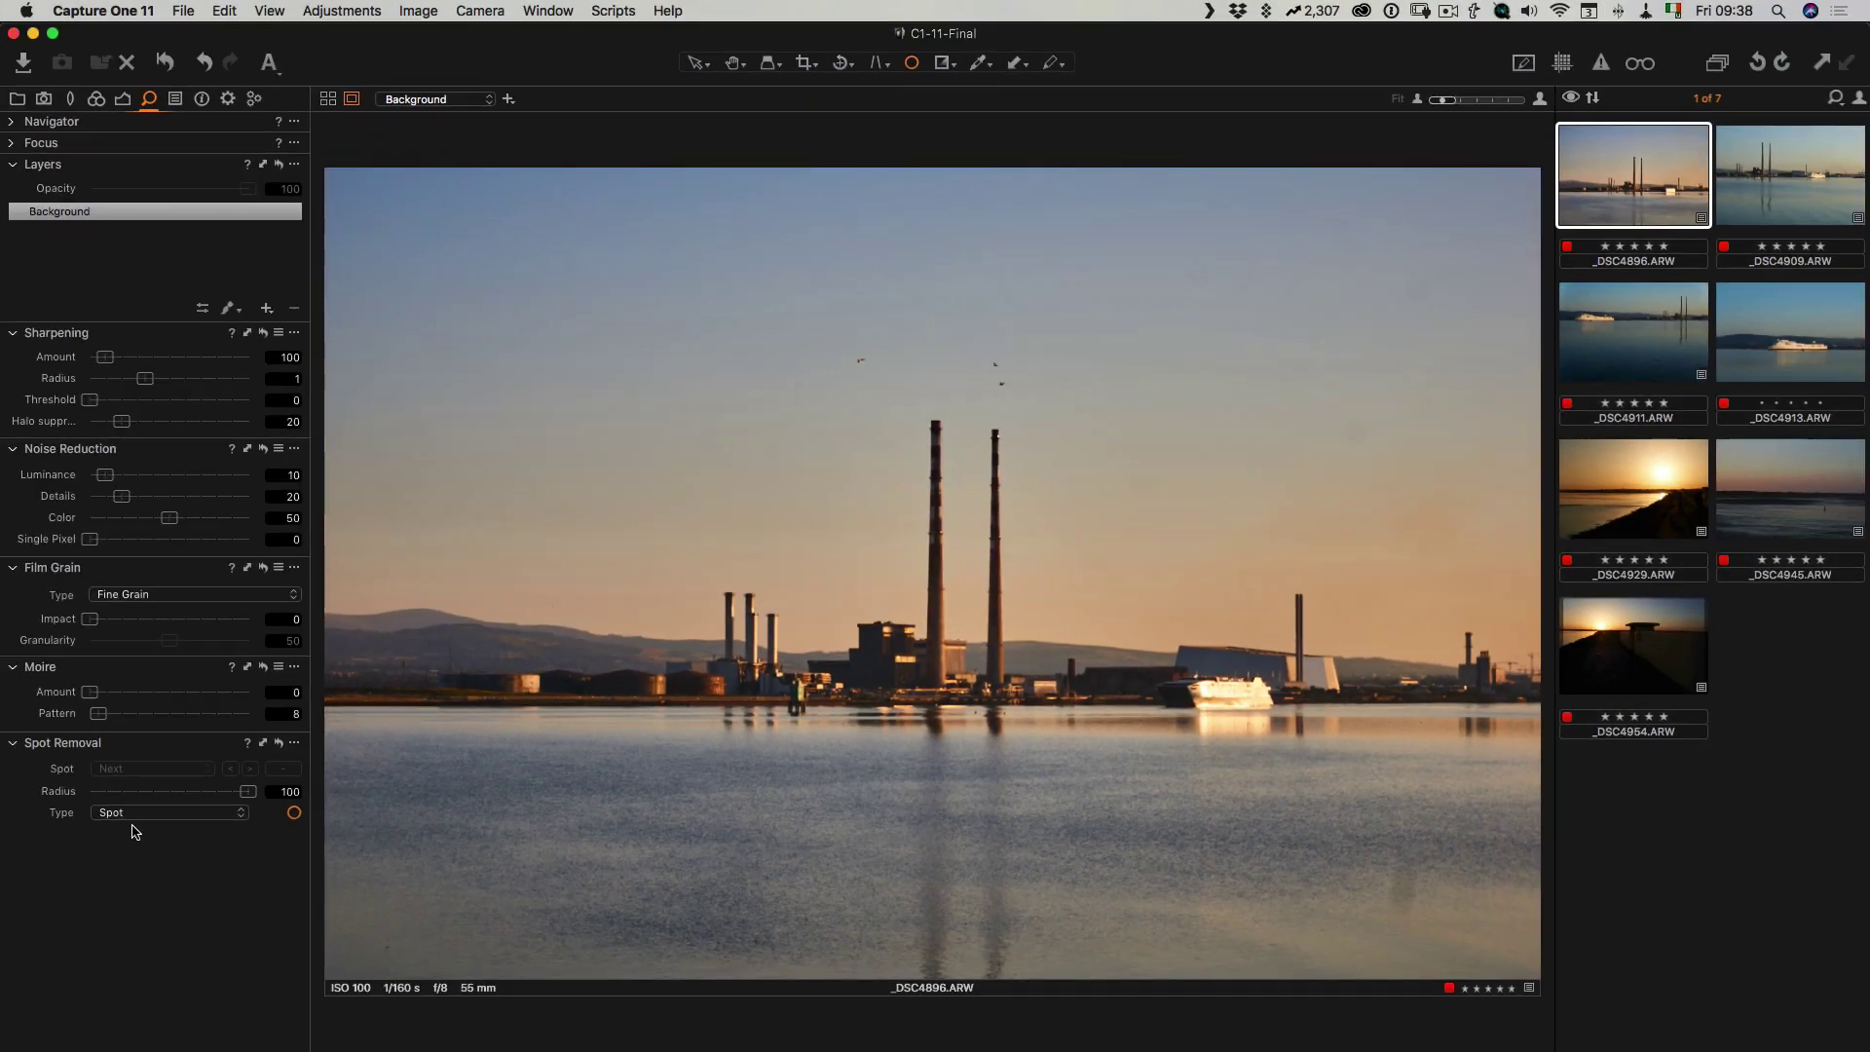
# Step: Try a Spot-type removal circle on the dark blemish in the water below the ship
pyautogui.click(177, 816)
pyautogui.click(135, 814)
pyautogui.click(1406, 860)
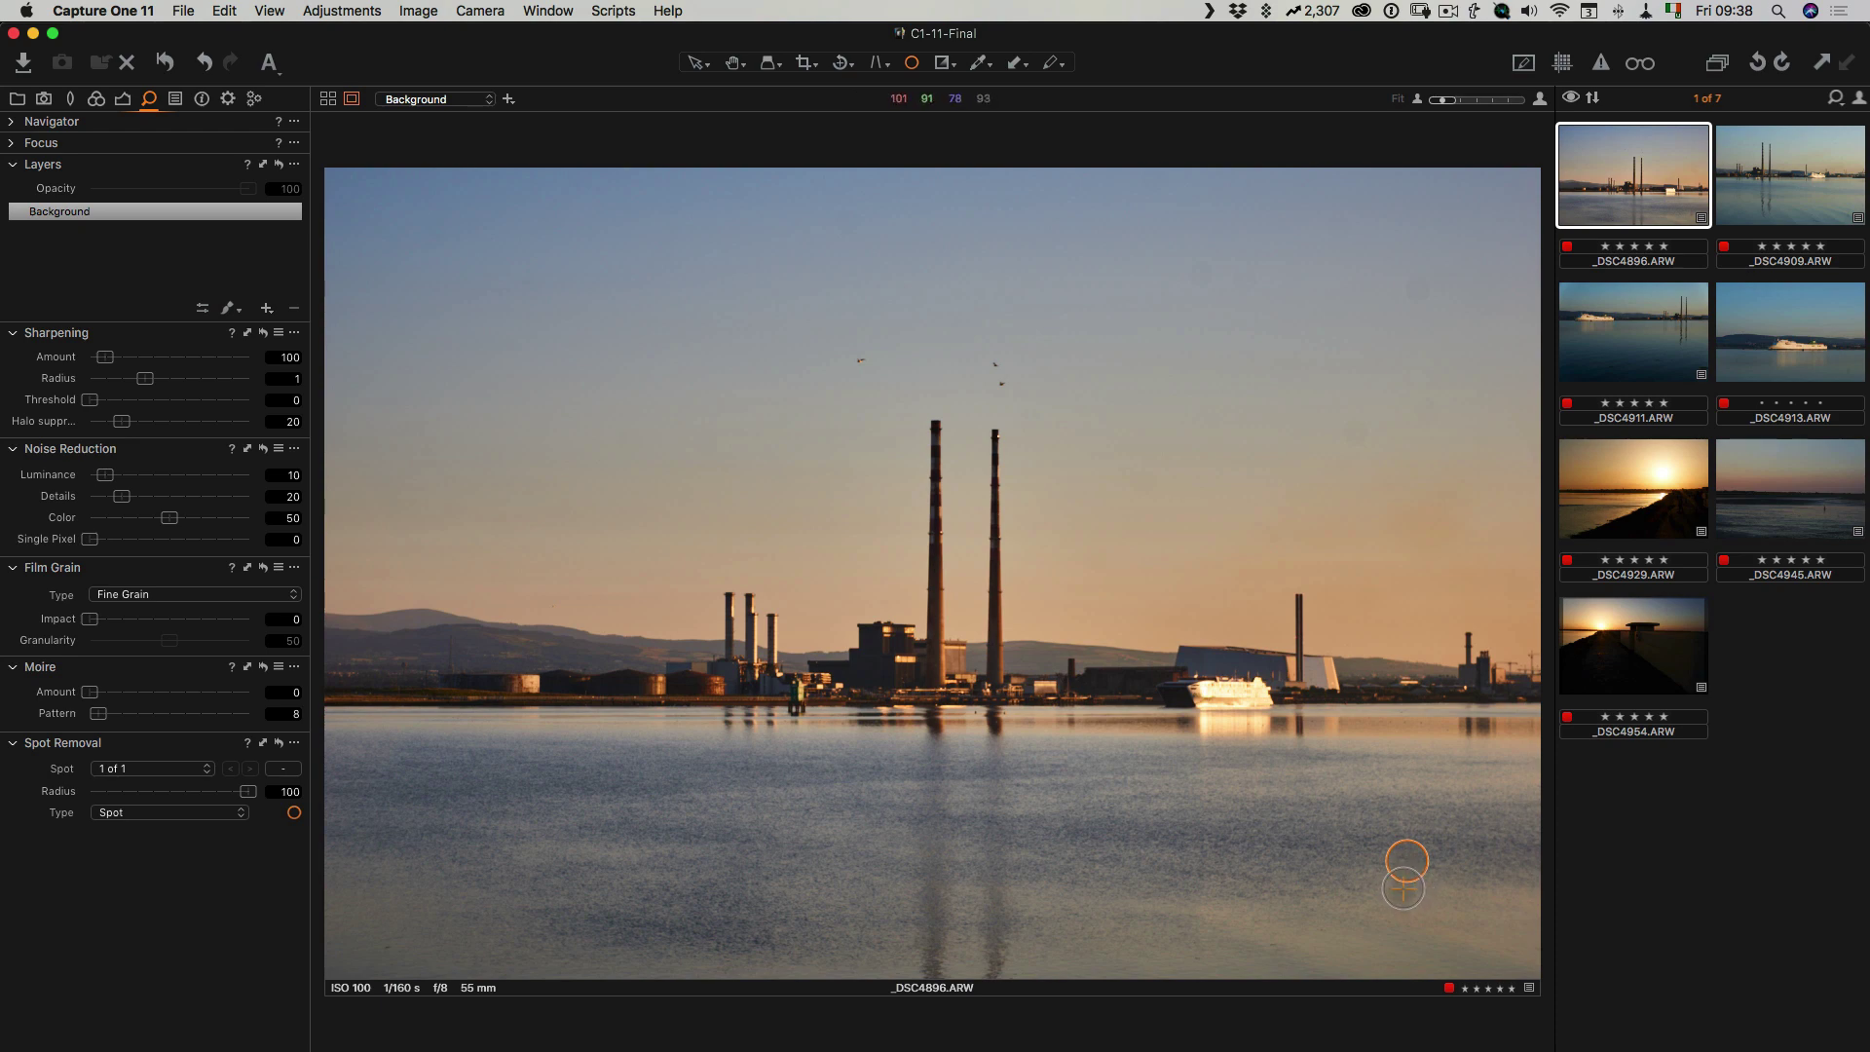
pyautogui.click(1402, 888)
pyautogui.click(733, 63)
# Step: Check the spot removal types and delete the correction placed on the water blemish
pyautogui.click(151, 813)
pyautogui.click(149, 798)
pyautogui.click(151, 812)
pyautogui.click(151, 833)
pyautogui.click(286, 769)
pyautogui.click(146, 771)
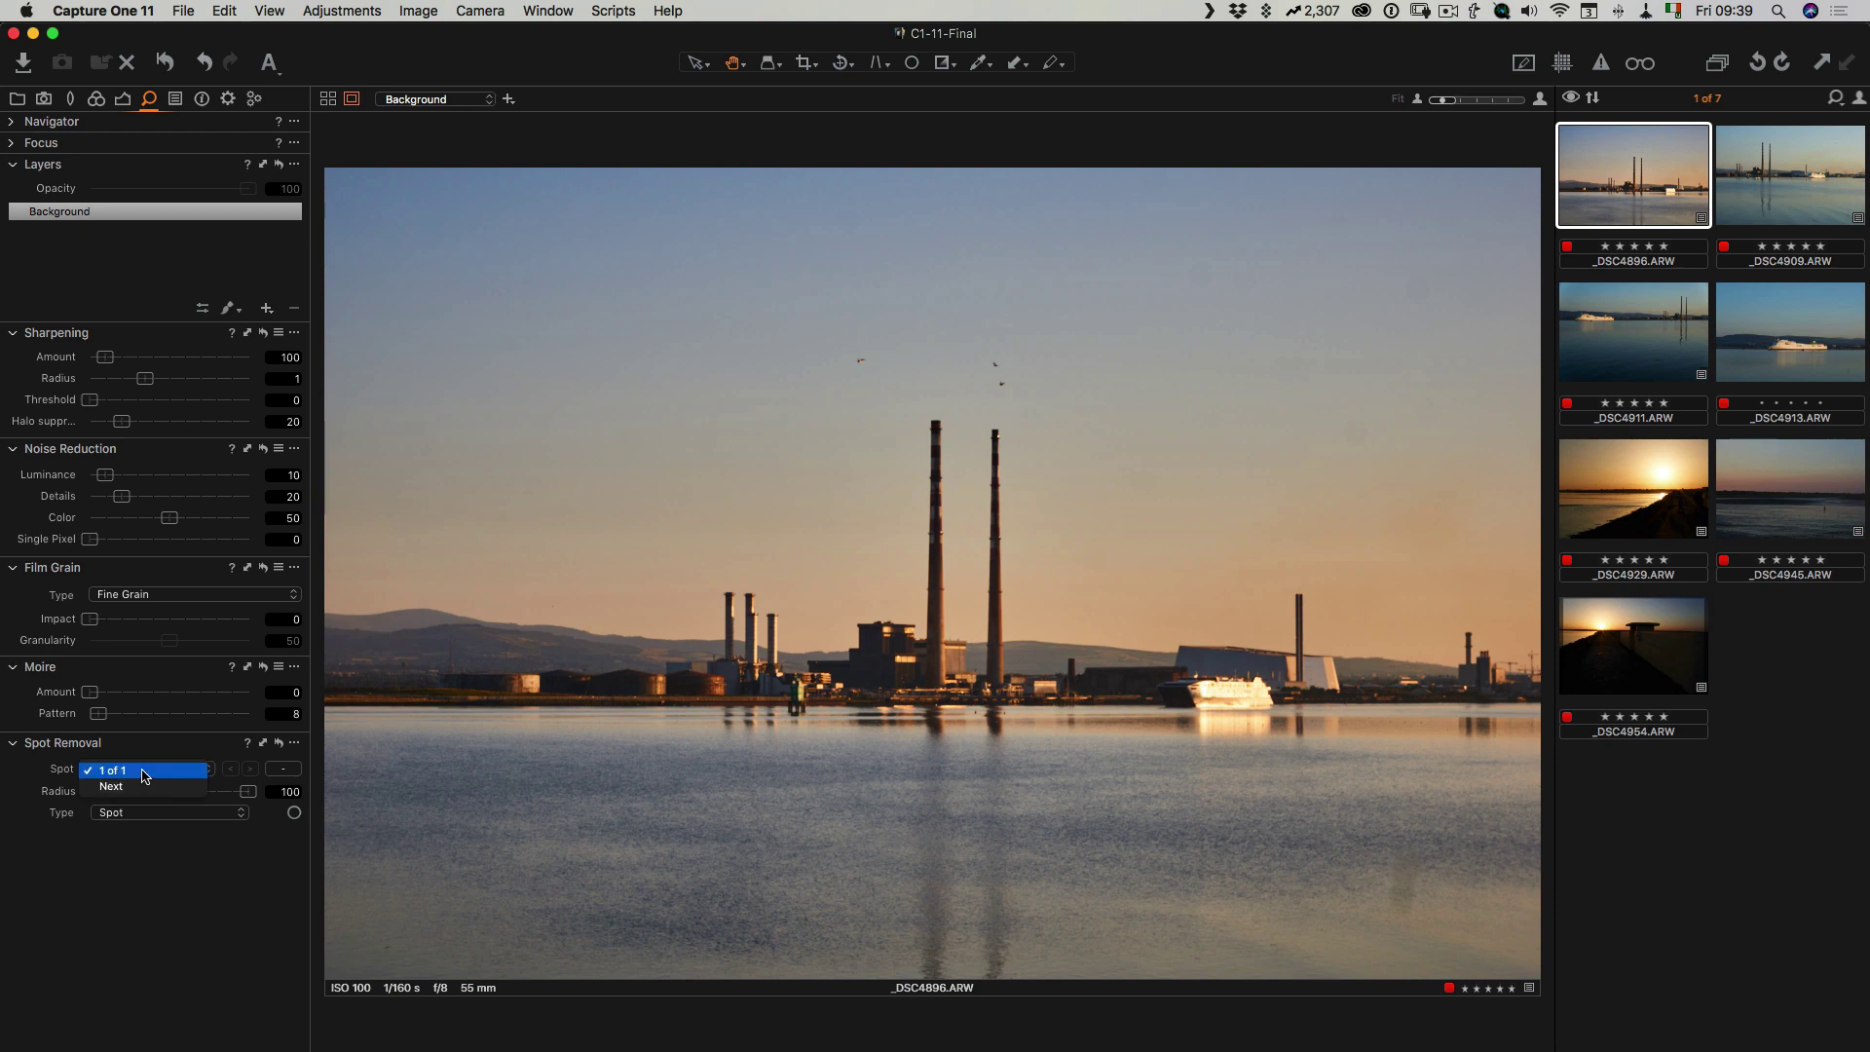
pyautogui.click(277, 771)
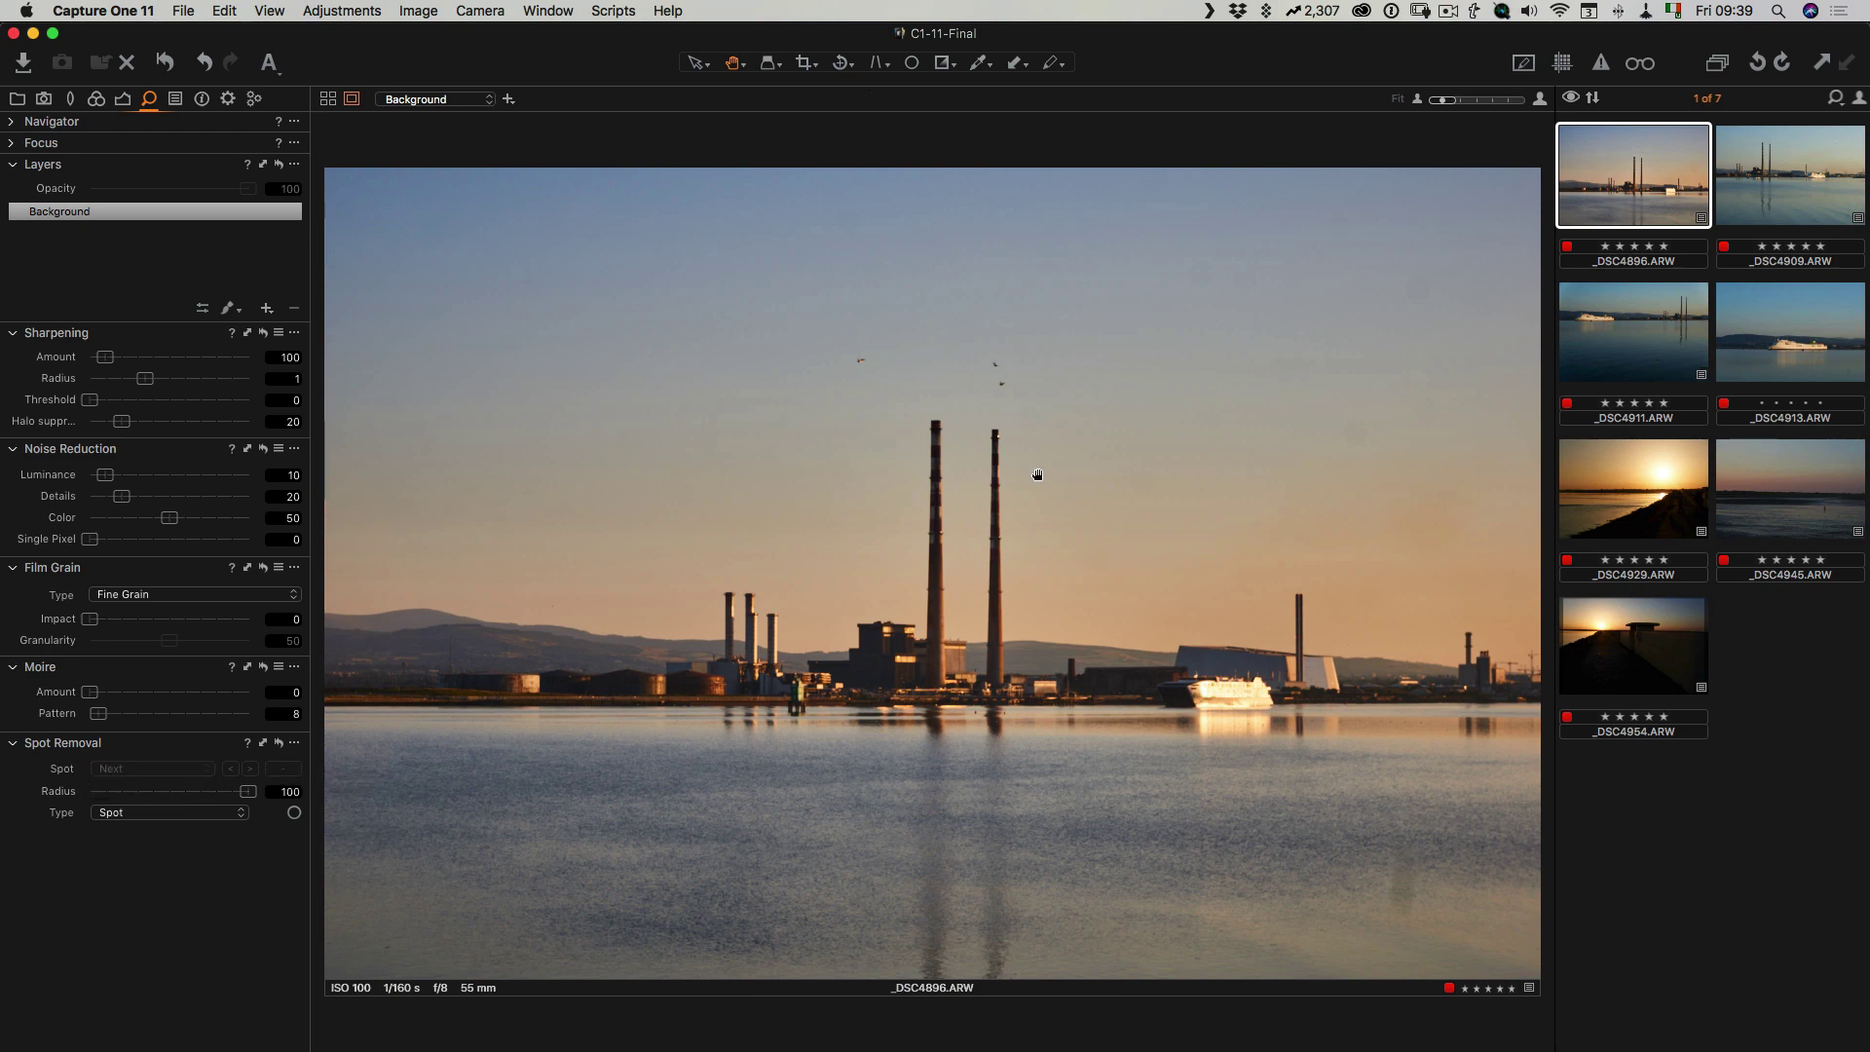
# Step: Place two overlapping spot removal circles over the dark blemish in the water below the ship
pyautogui.click(914, 63)
pyautogui.click(1401, 905)
pyautogui.click(1406, 876)
pyautogui.click(733, 64)
# Step: Remove the dust spots in the sky to the right of the tall chimneys with spot removal circles
pyautogui.click(911, 63)
pyautogui.click(1358, 431)
pyautogui.click(1159, 297)
pyautogui.moveTo(1173, 283); pyautogui.dragTo(1200, 275)
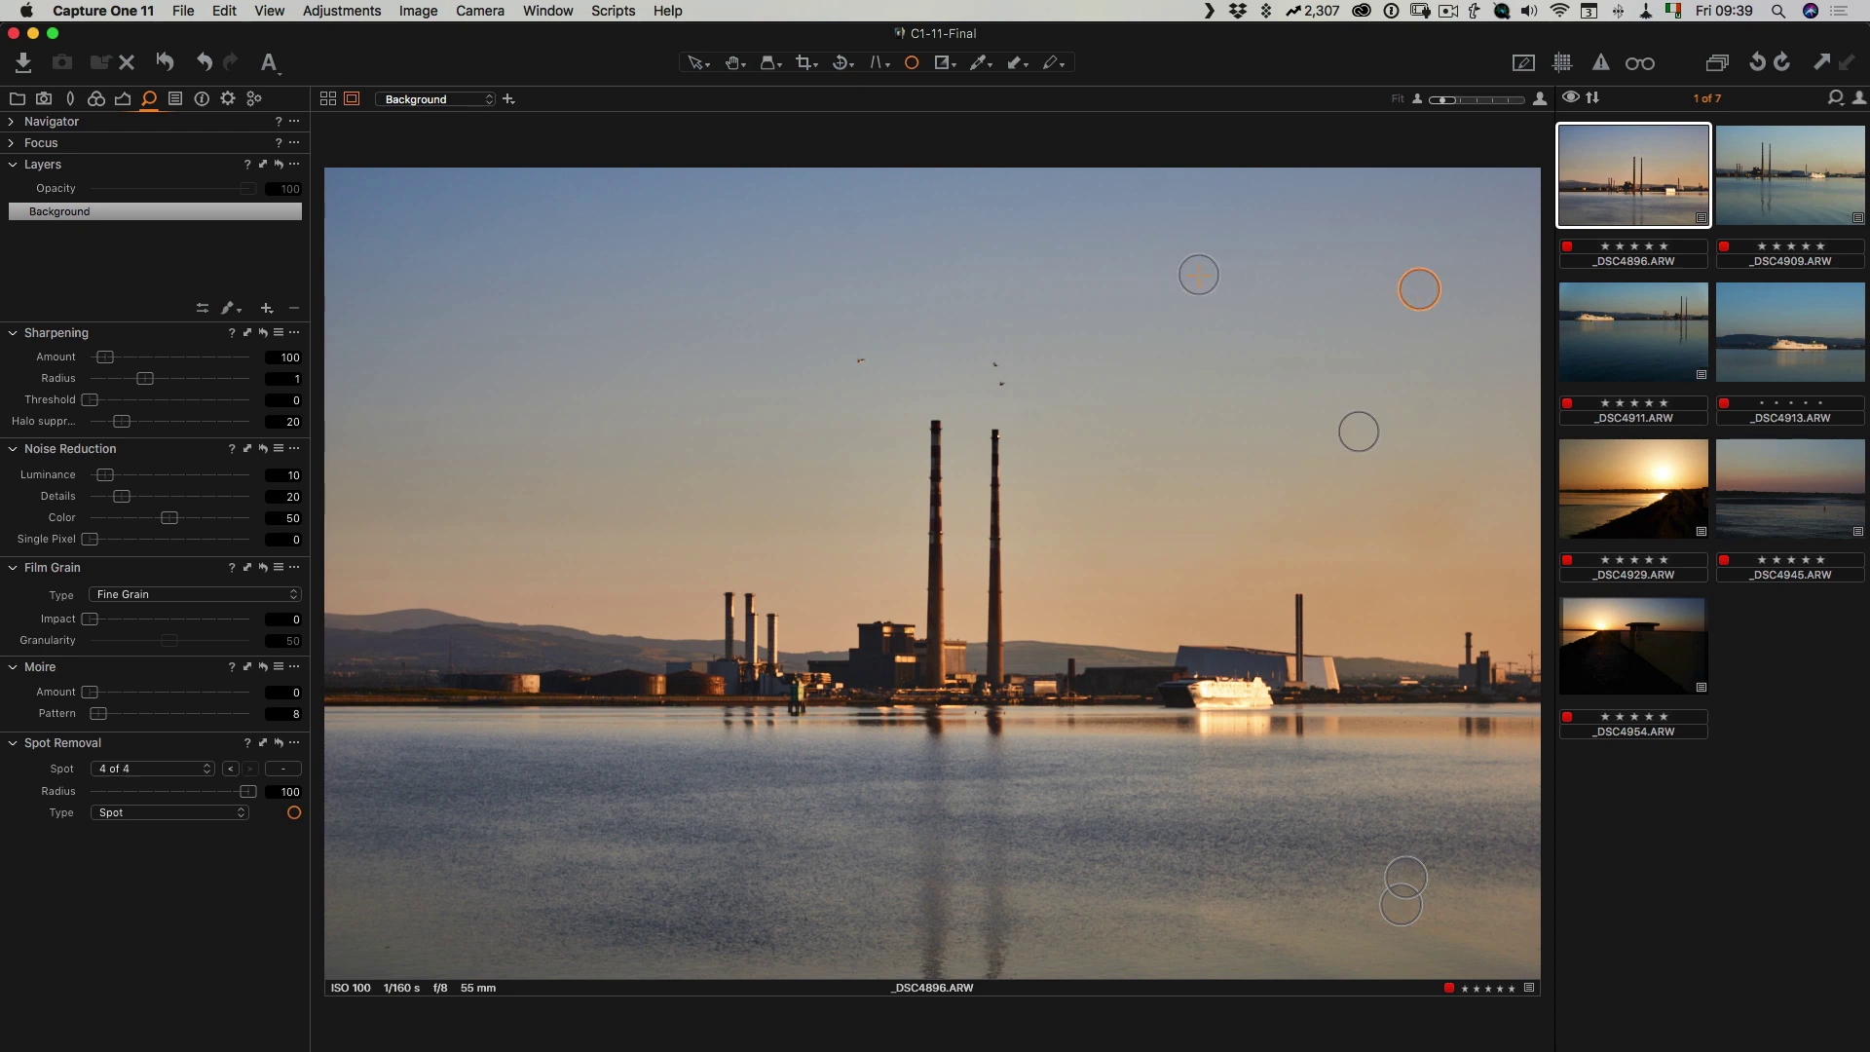
pyautogui.click(732, 63)
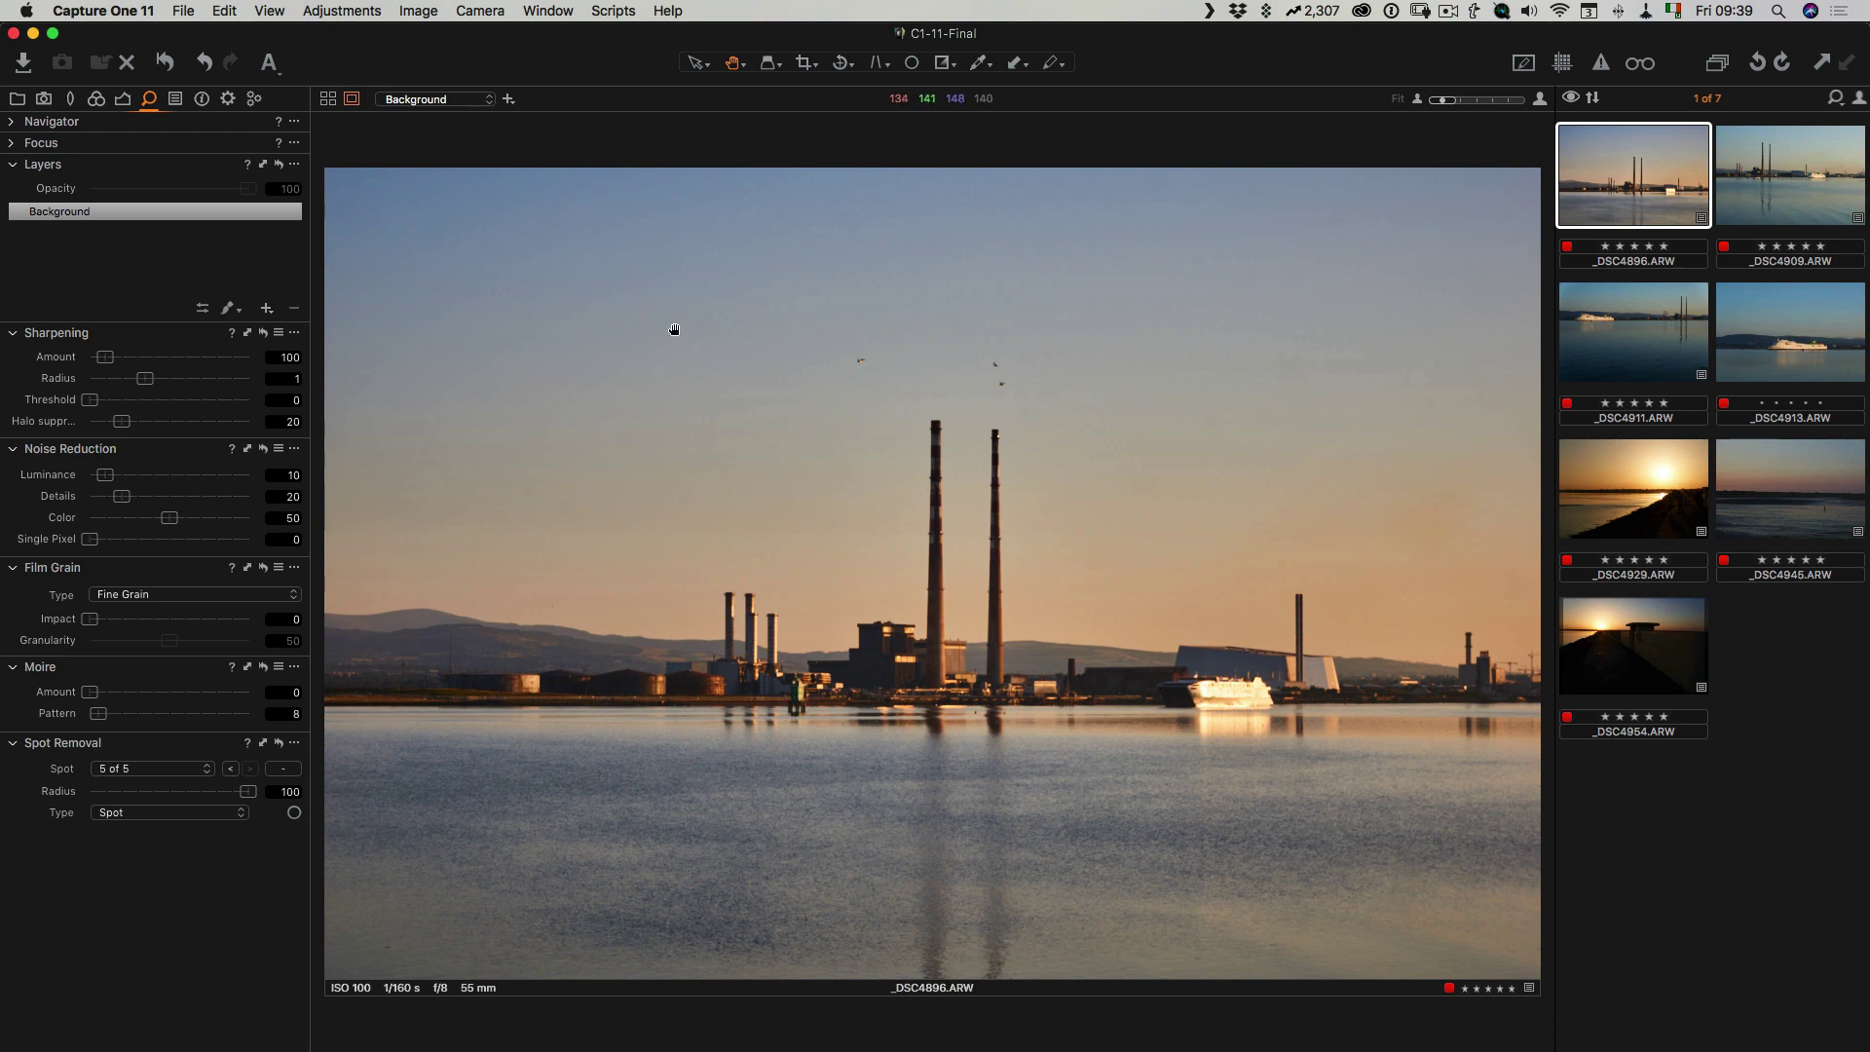
# Step: Compare the edited photo with its version before all adjustments
pyautogui.click(168, 64)
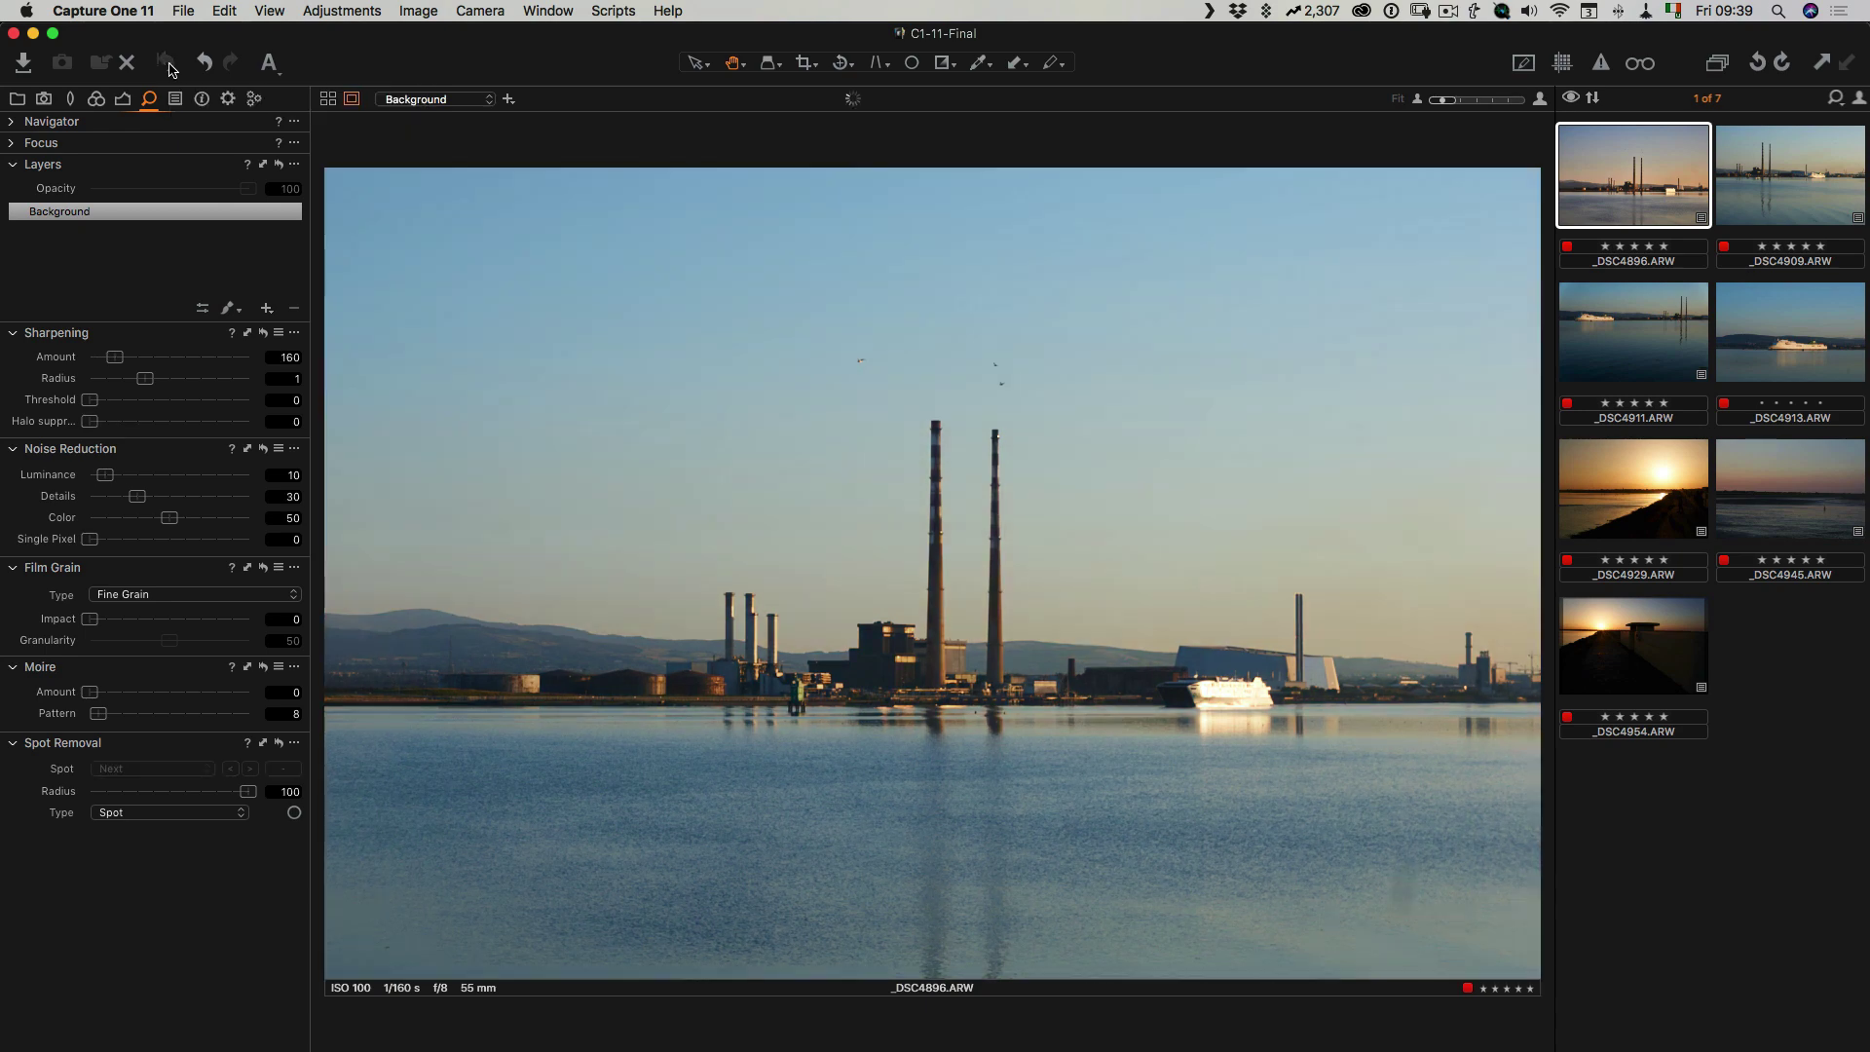
pyautogui.click(168, 64)
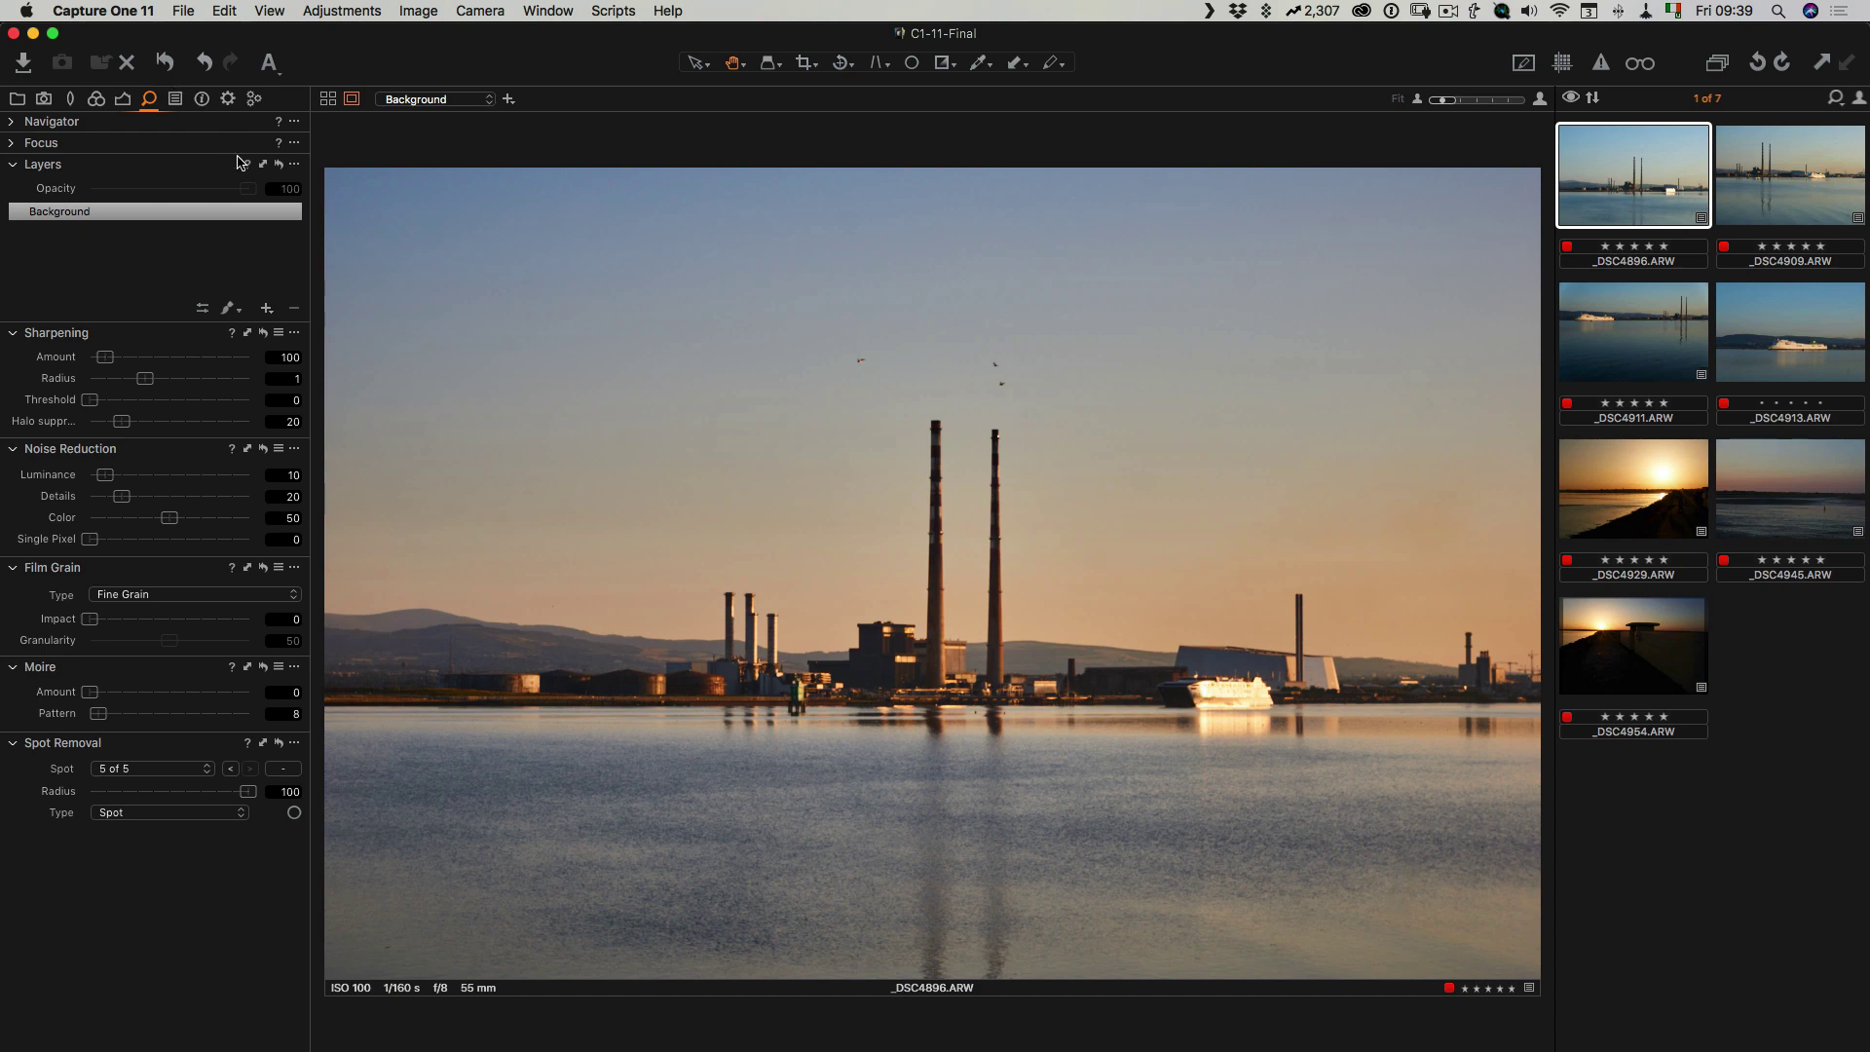
# Step: Add a new empty layer and draw a vertical gradient mask from the sky above the chimneys down into the water
pyautogui.click(267, 309)
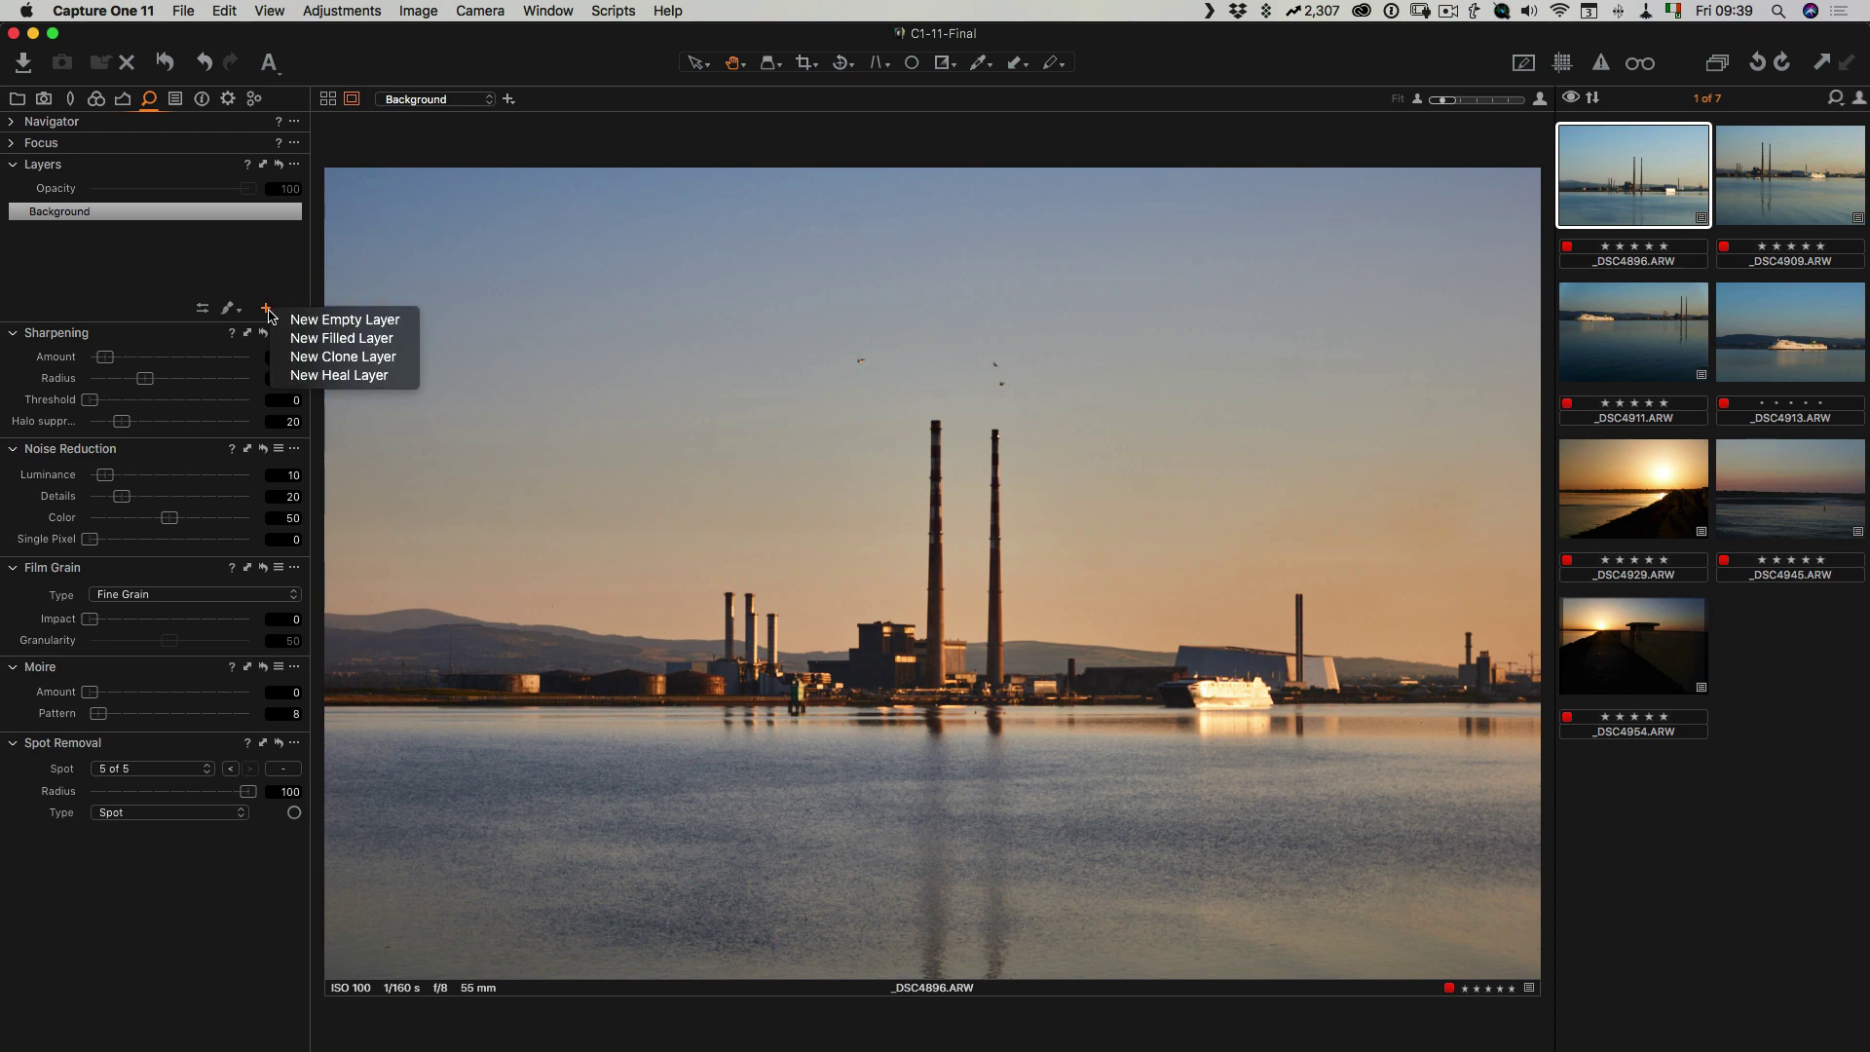
pyautogui.click(284, 321)
pyautogui.click(232, 310)
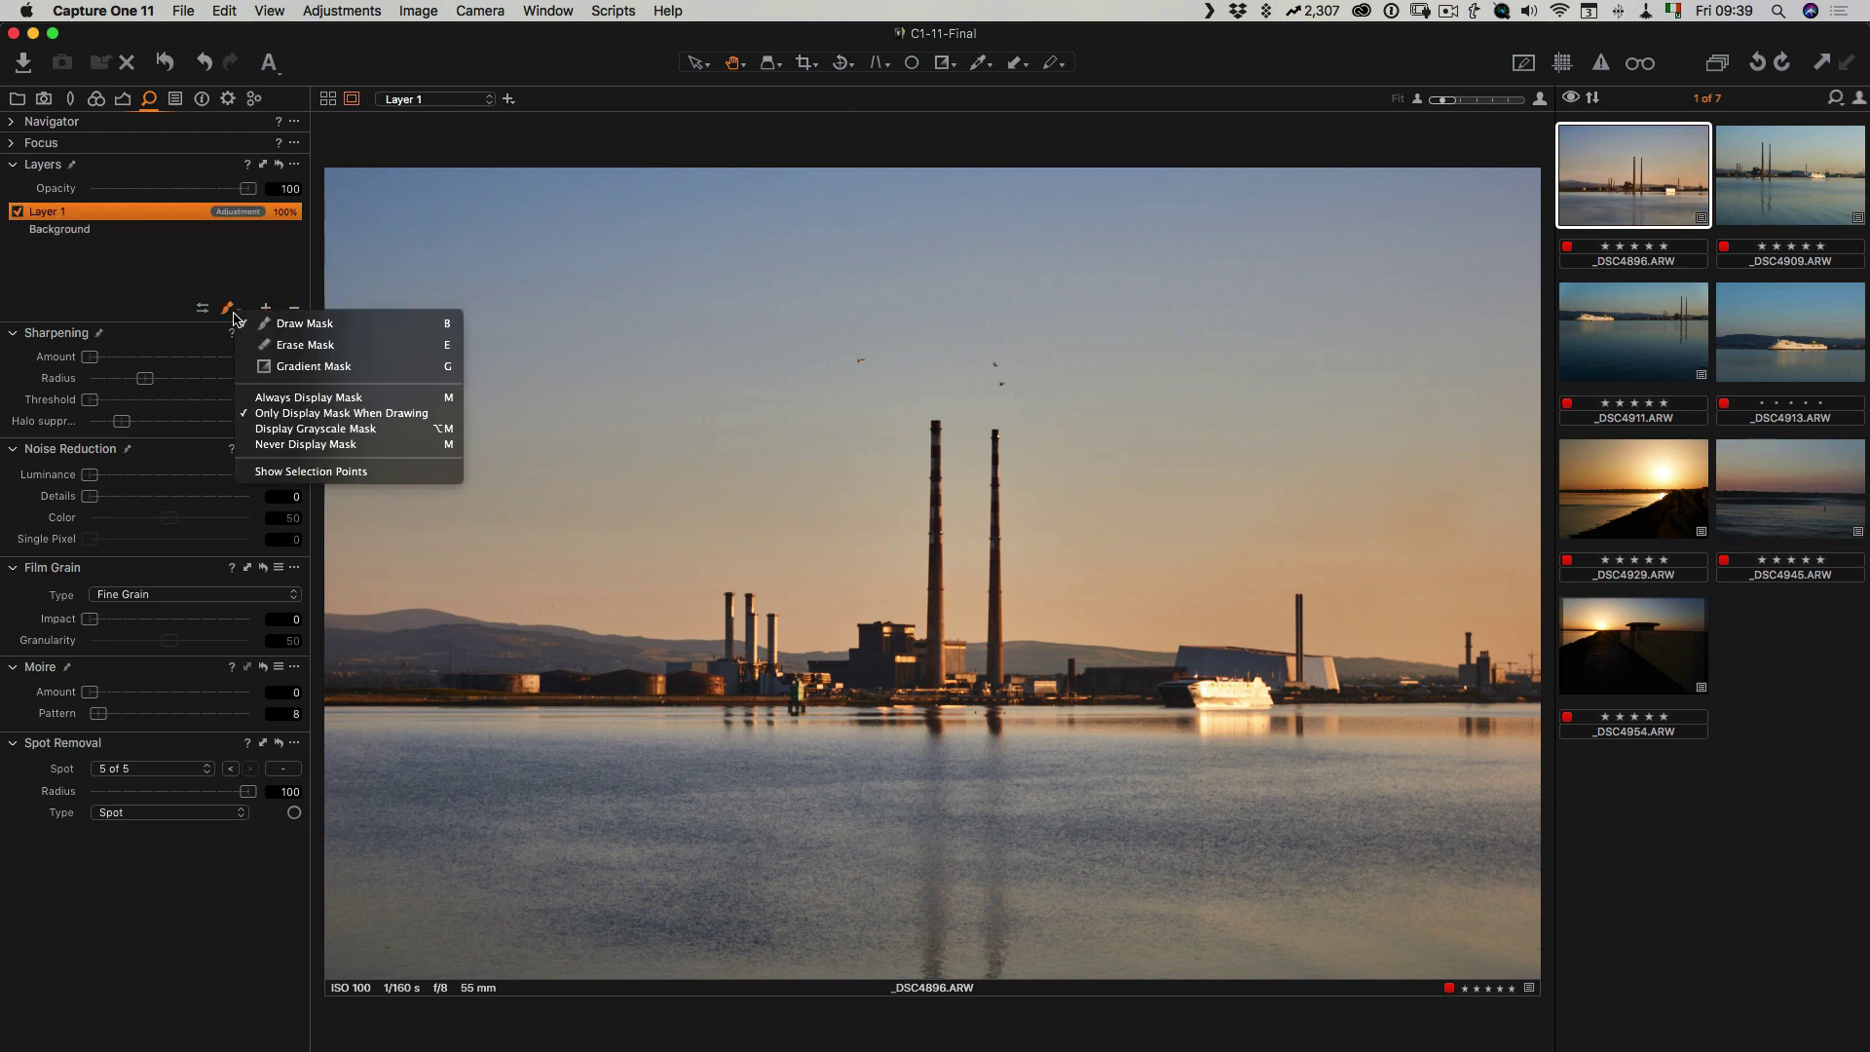
pyautogui.click(258, 368)
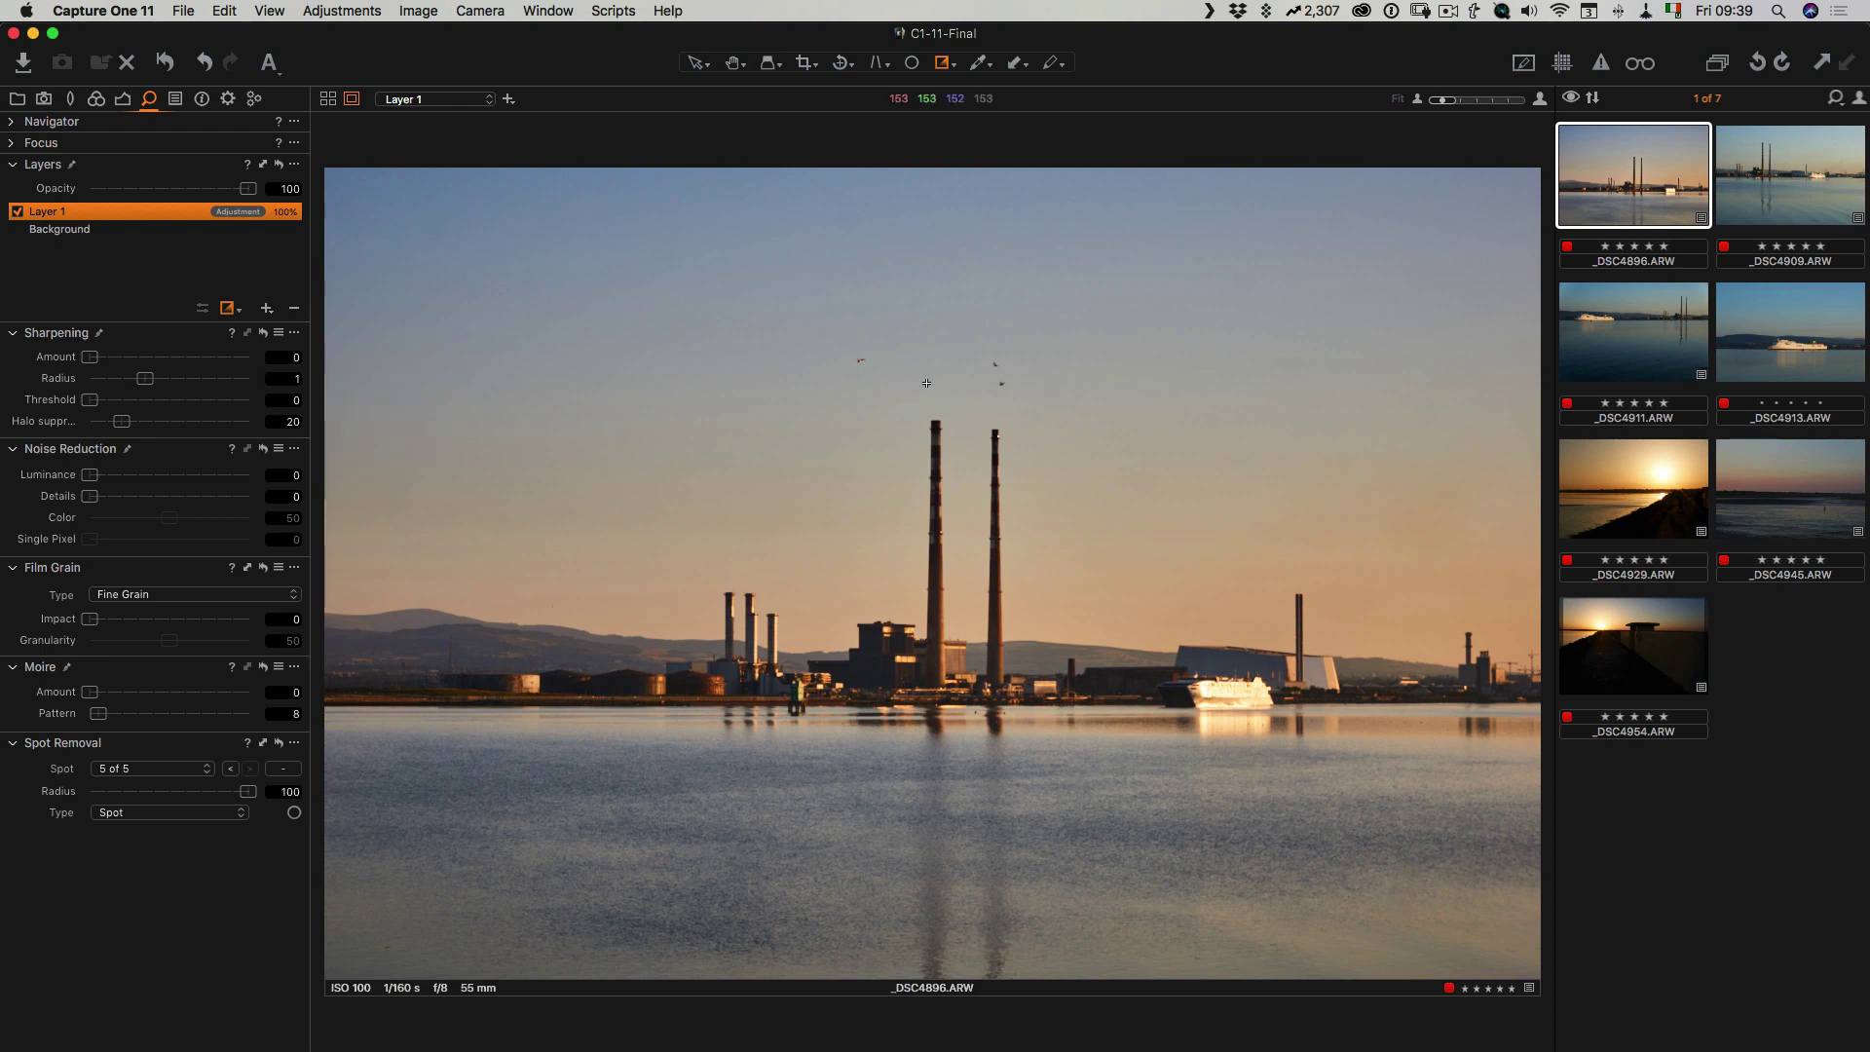
pyautogui.moveTo(973, 393); pyautogui.dragTo(979, 785)
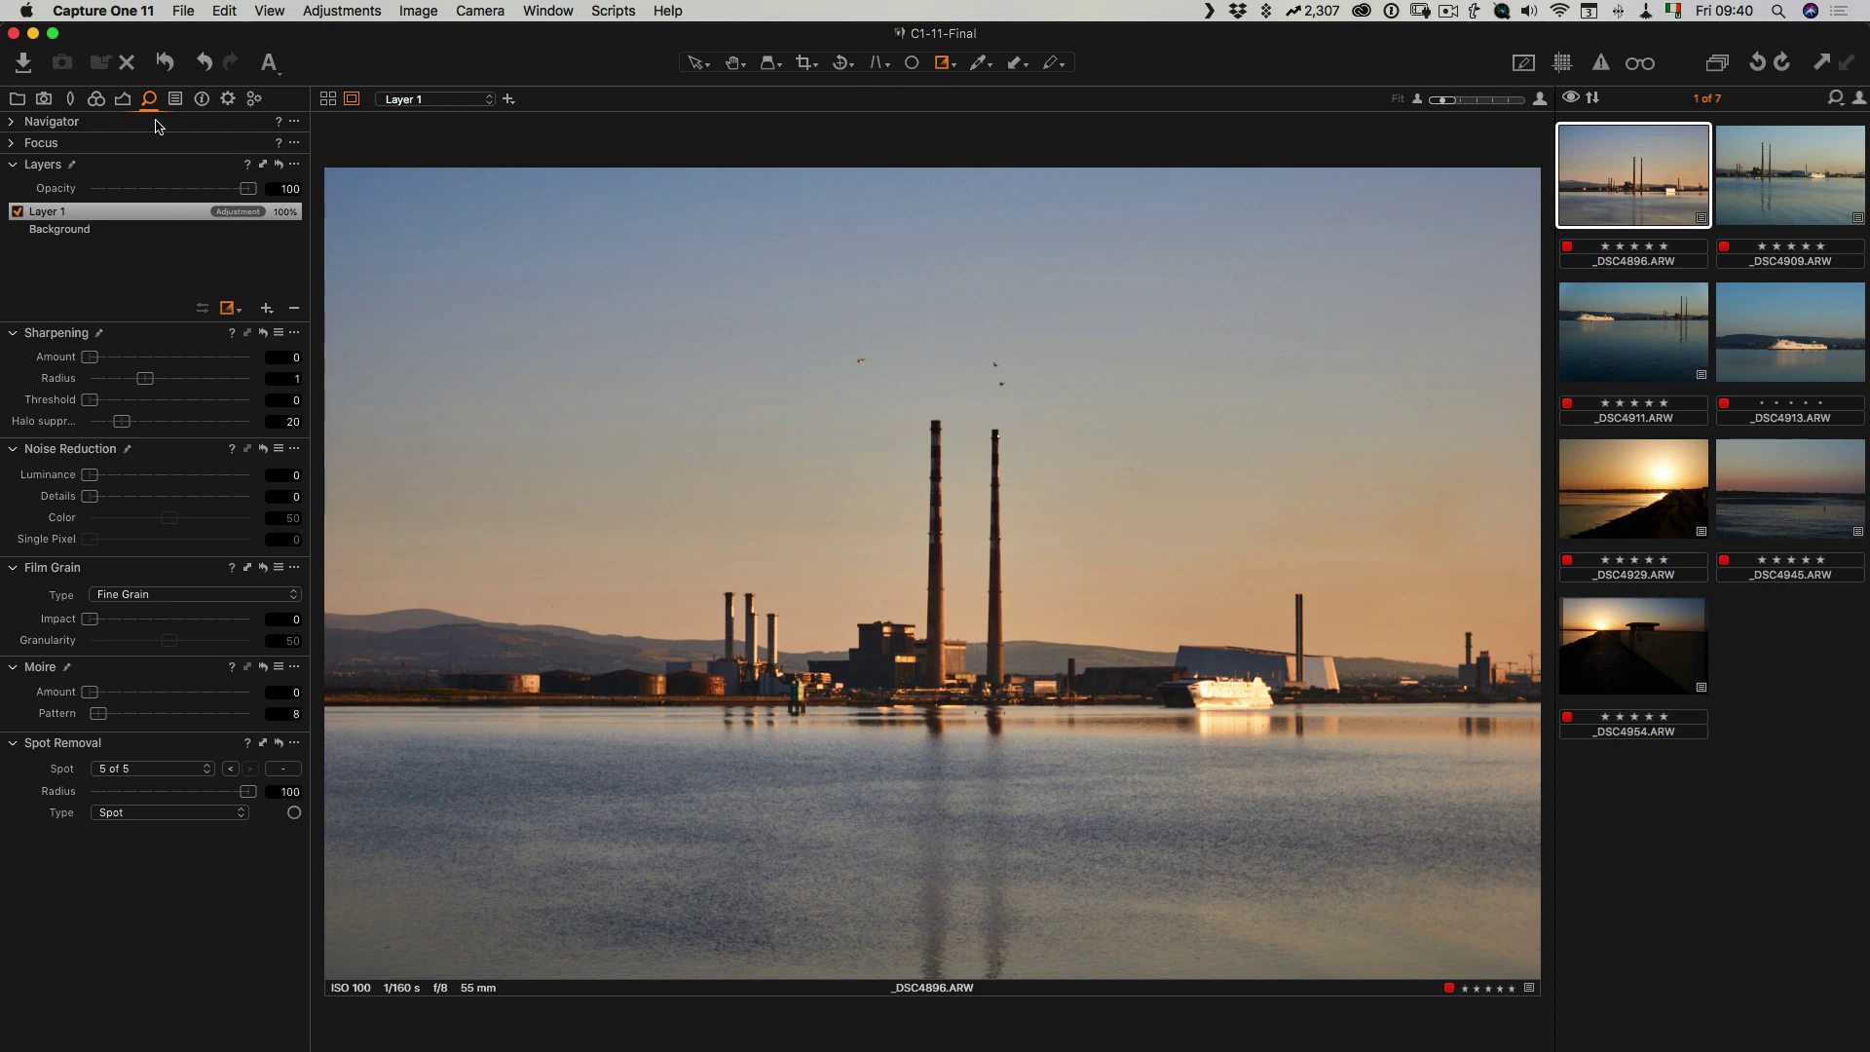
# Step: Set Layer 1's exposure to -0.25, contrast to 16, saturation to 24 and highlight recovery to 42
pyautogui.click(124, 98)
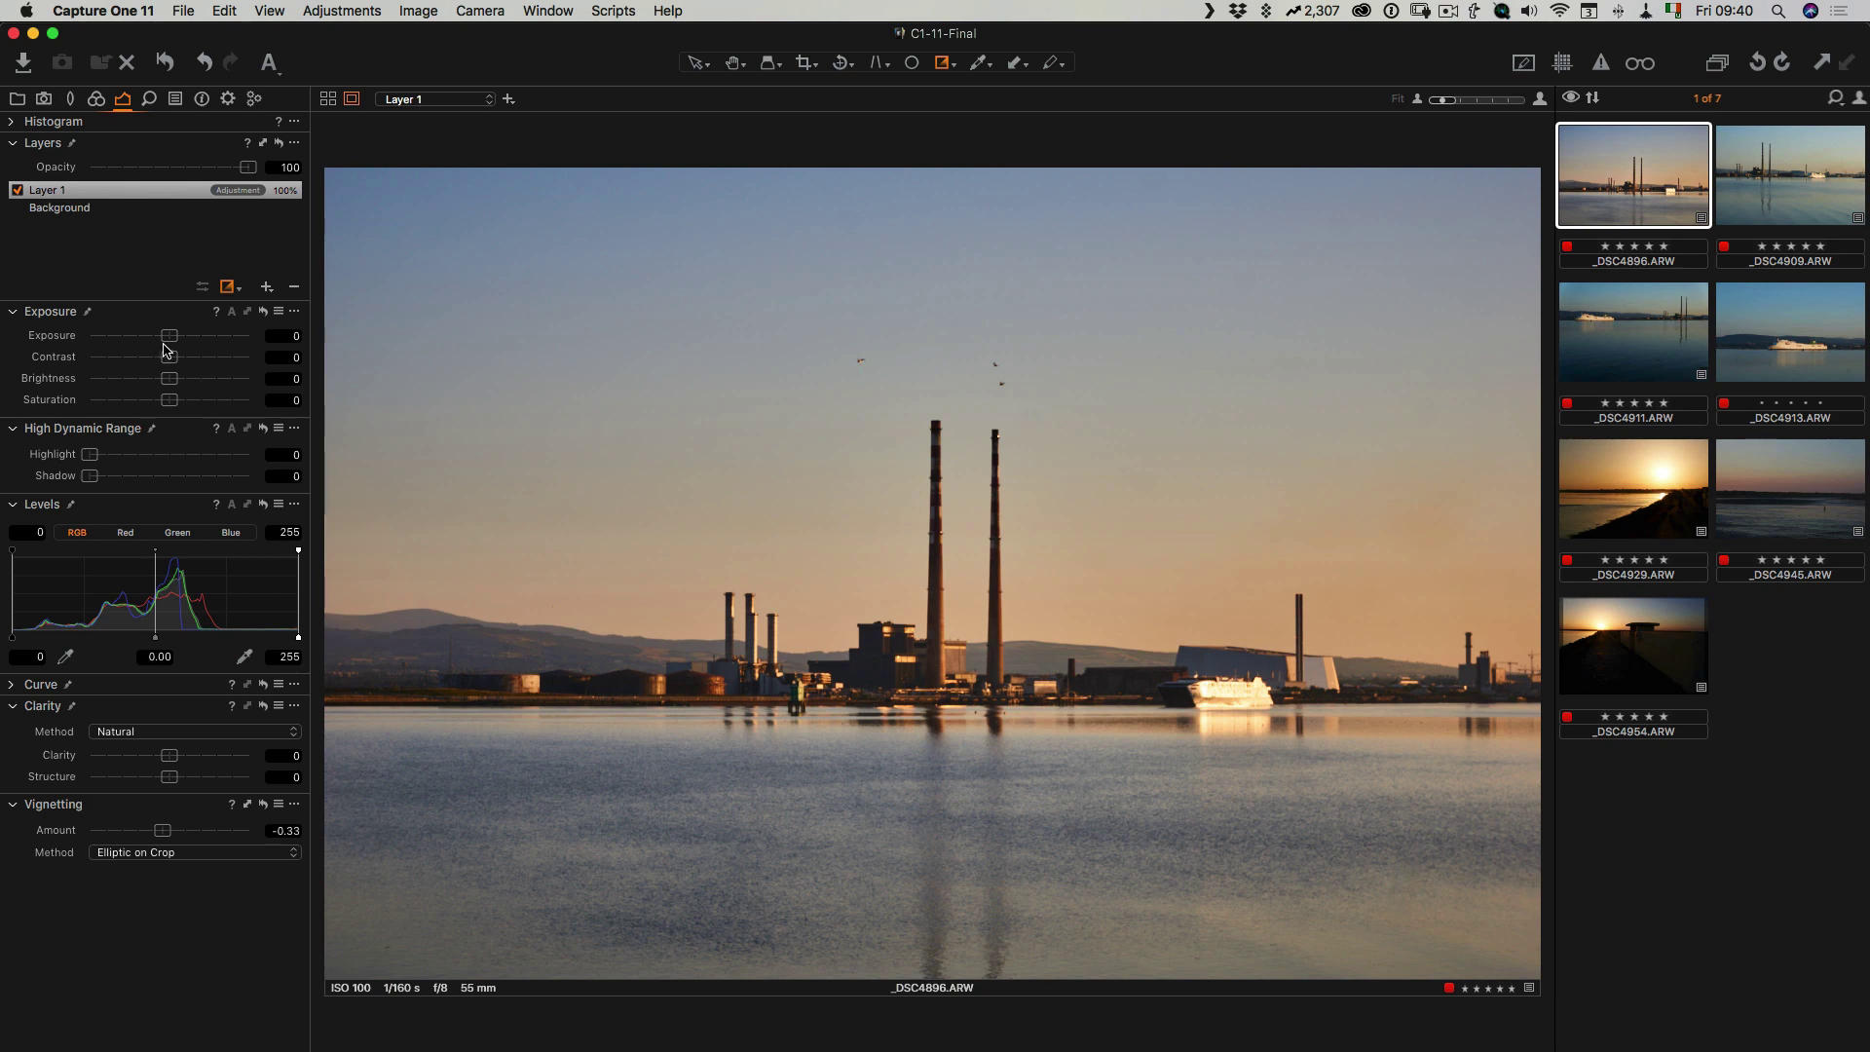
pyautogui.moveTo(170, 340); pyautogui.dragTo(203, 362)
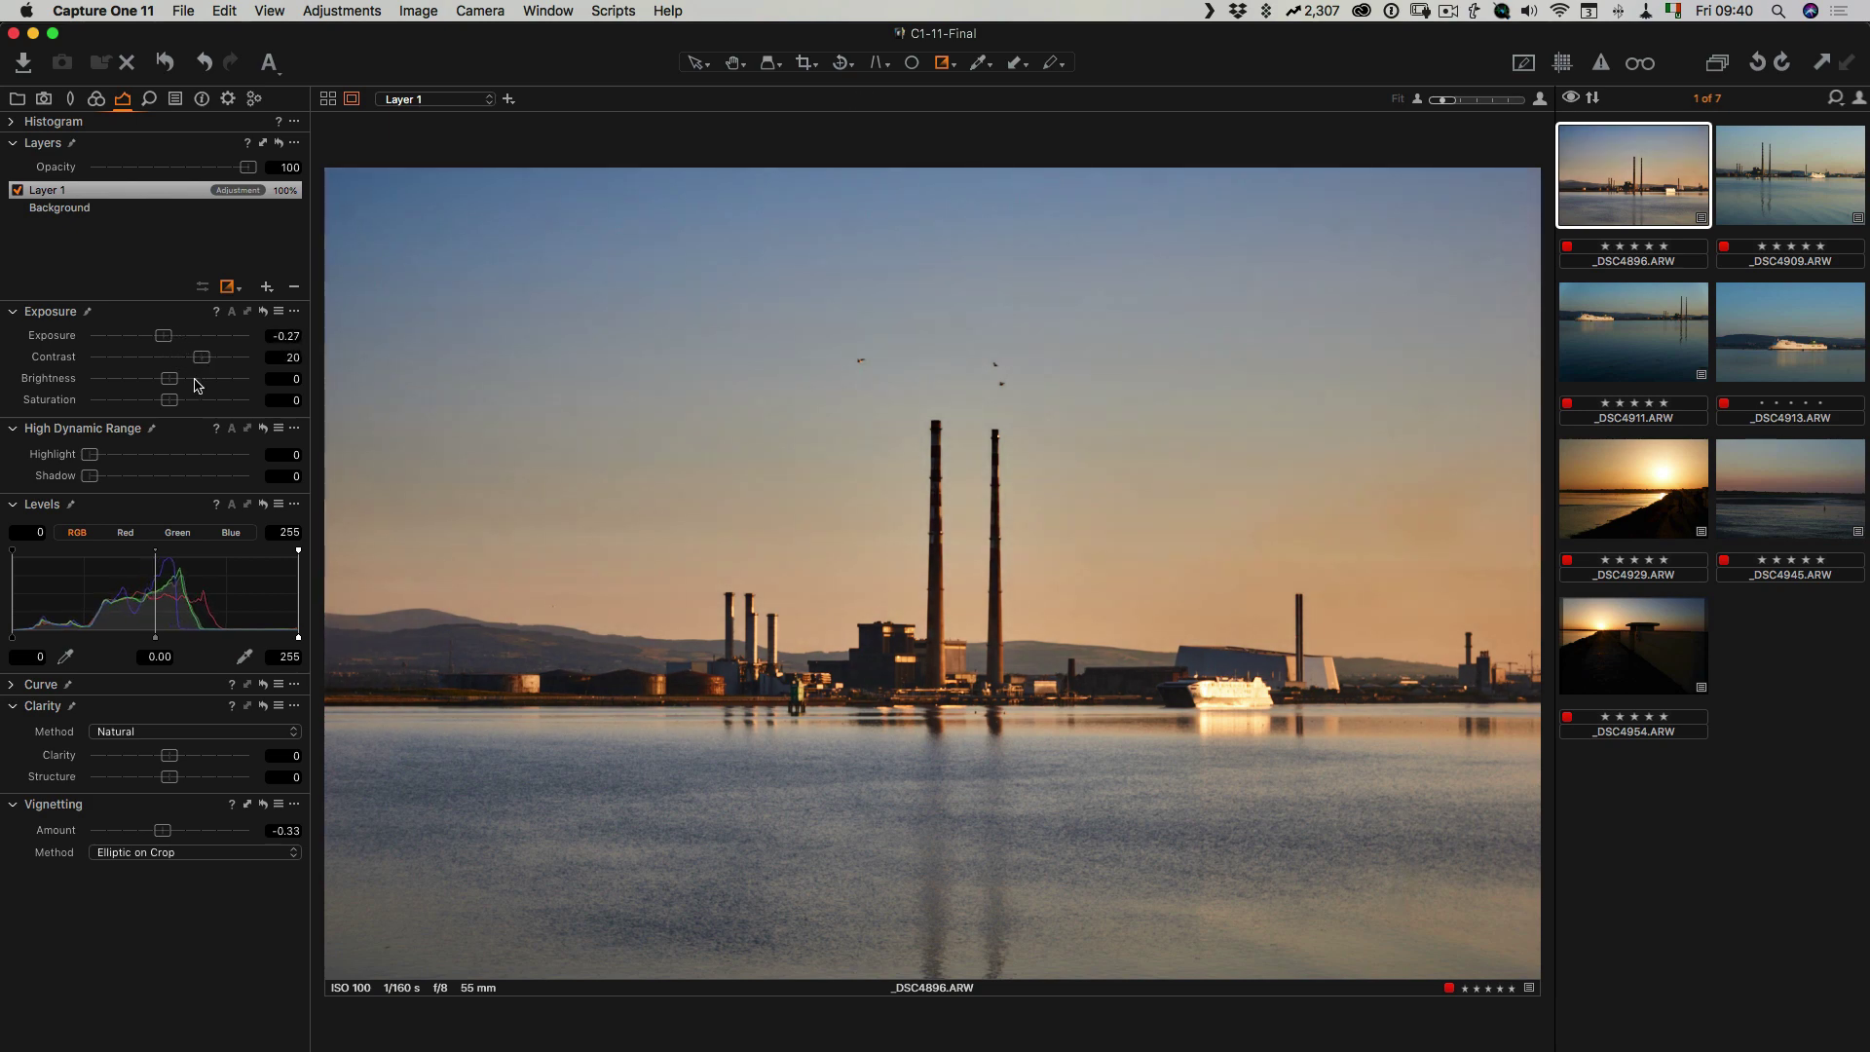
pyautogui.moveTo(153, 460); pyautogui.dragTo(174, 336)
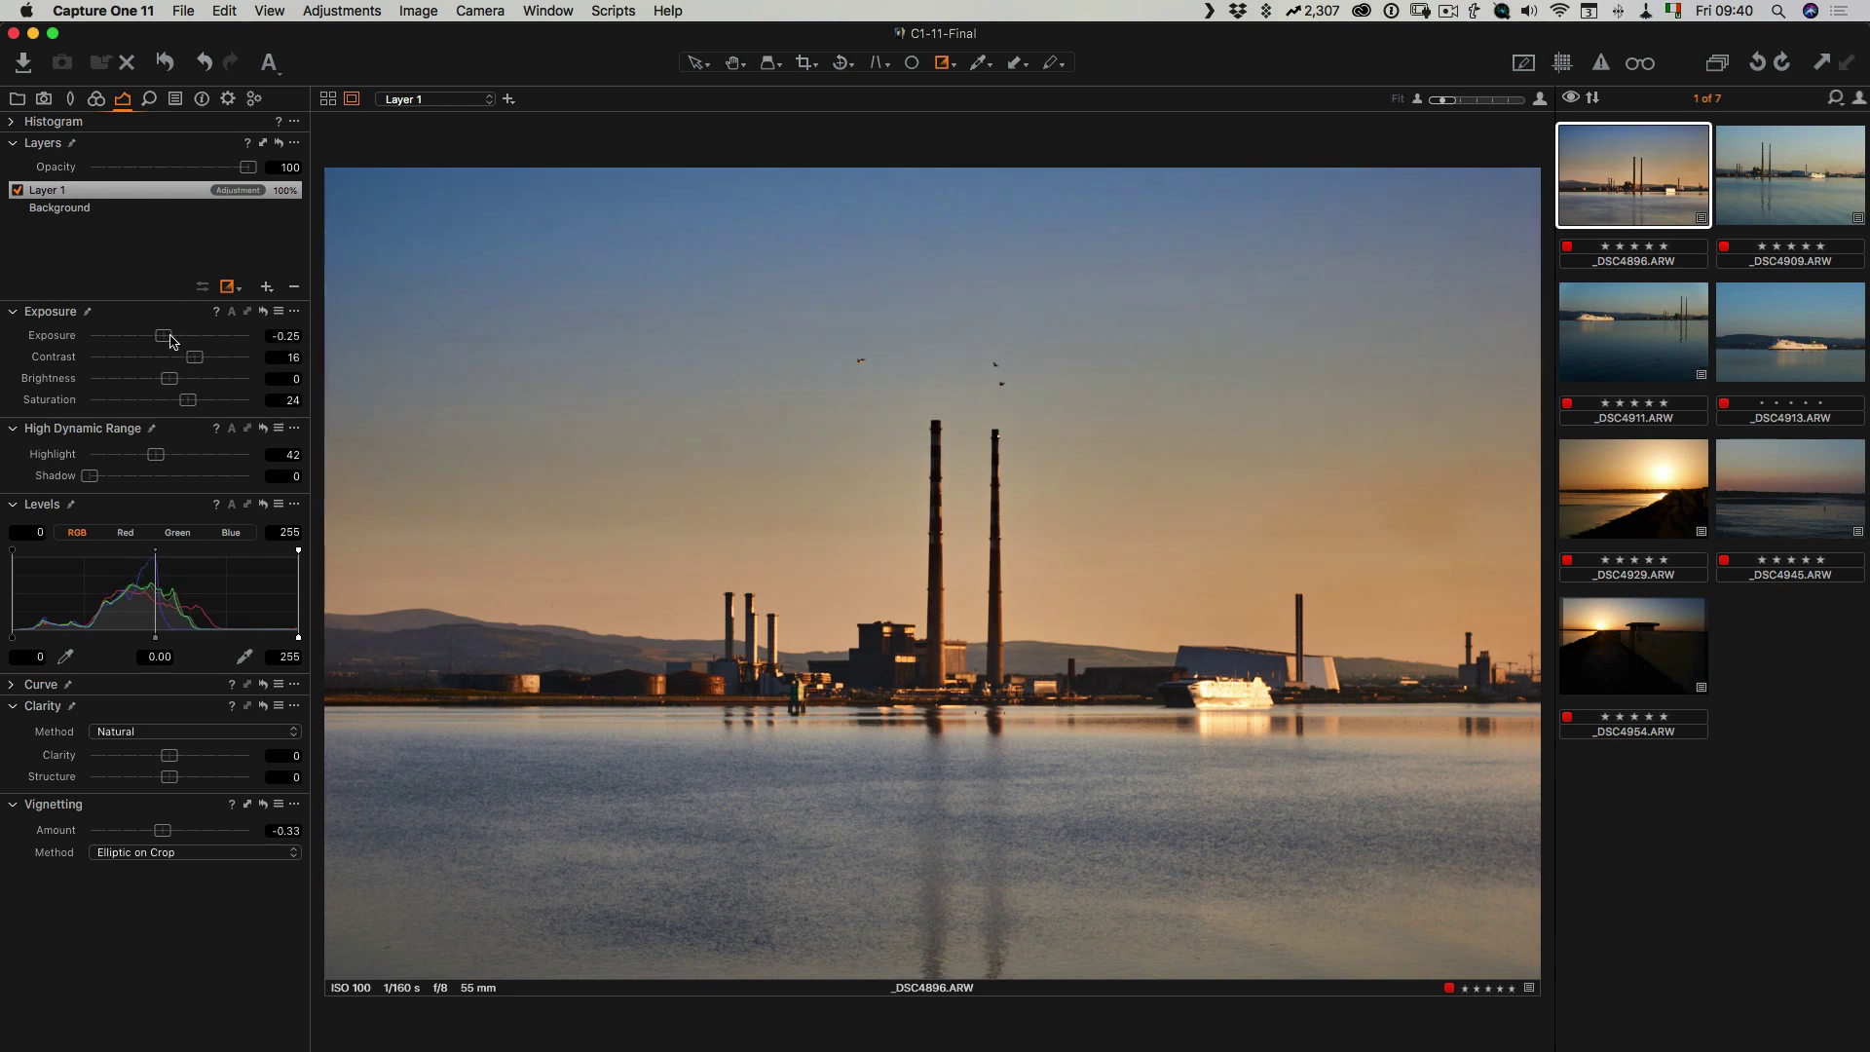
# Step: Set Layer 1's RGB levels to a -0.02 midtone and 250 white point, and increase its contrast to 28
pyautogui.moveTo(156, 640); pyautogui.dragTo(154, 635)
pyautogui.moveTo(299, 639); pyautogui.dragTo(295, 639)
pyautogui.moveTo(203, 364); pyautogui.dragTo(220, 363)
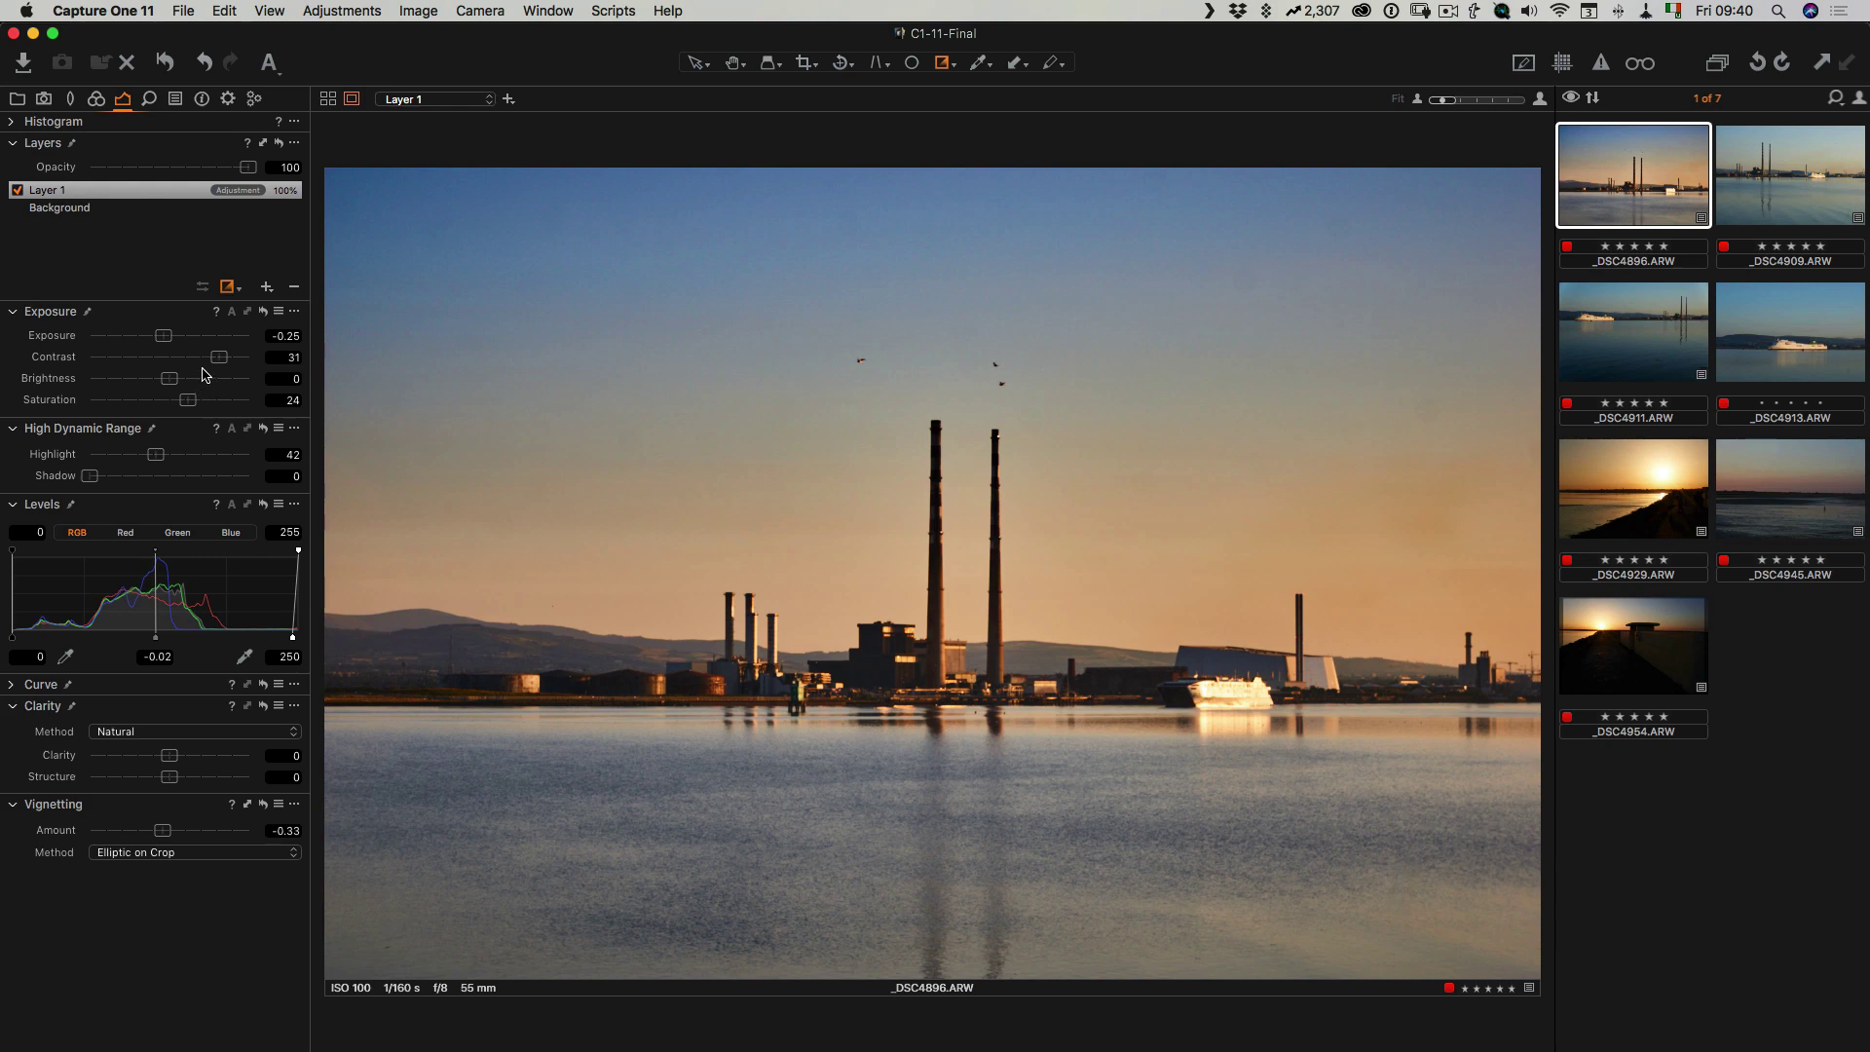
pyautogui.moveTo(220, 359); pyautogui.dragTo(213, 362)
pyautogui.click(15, 193)
pyautogui.click(15, 193)
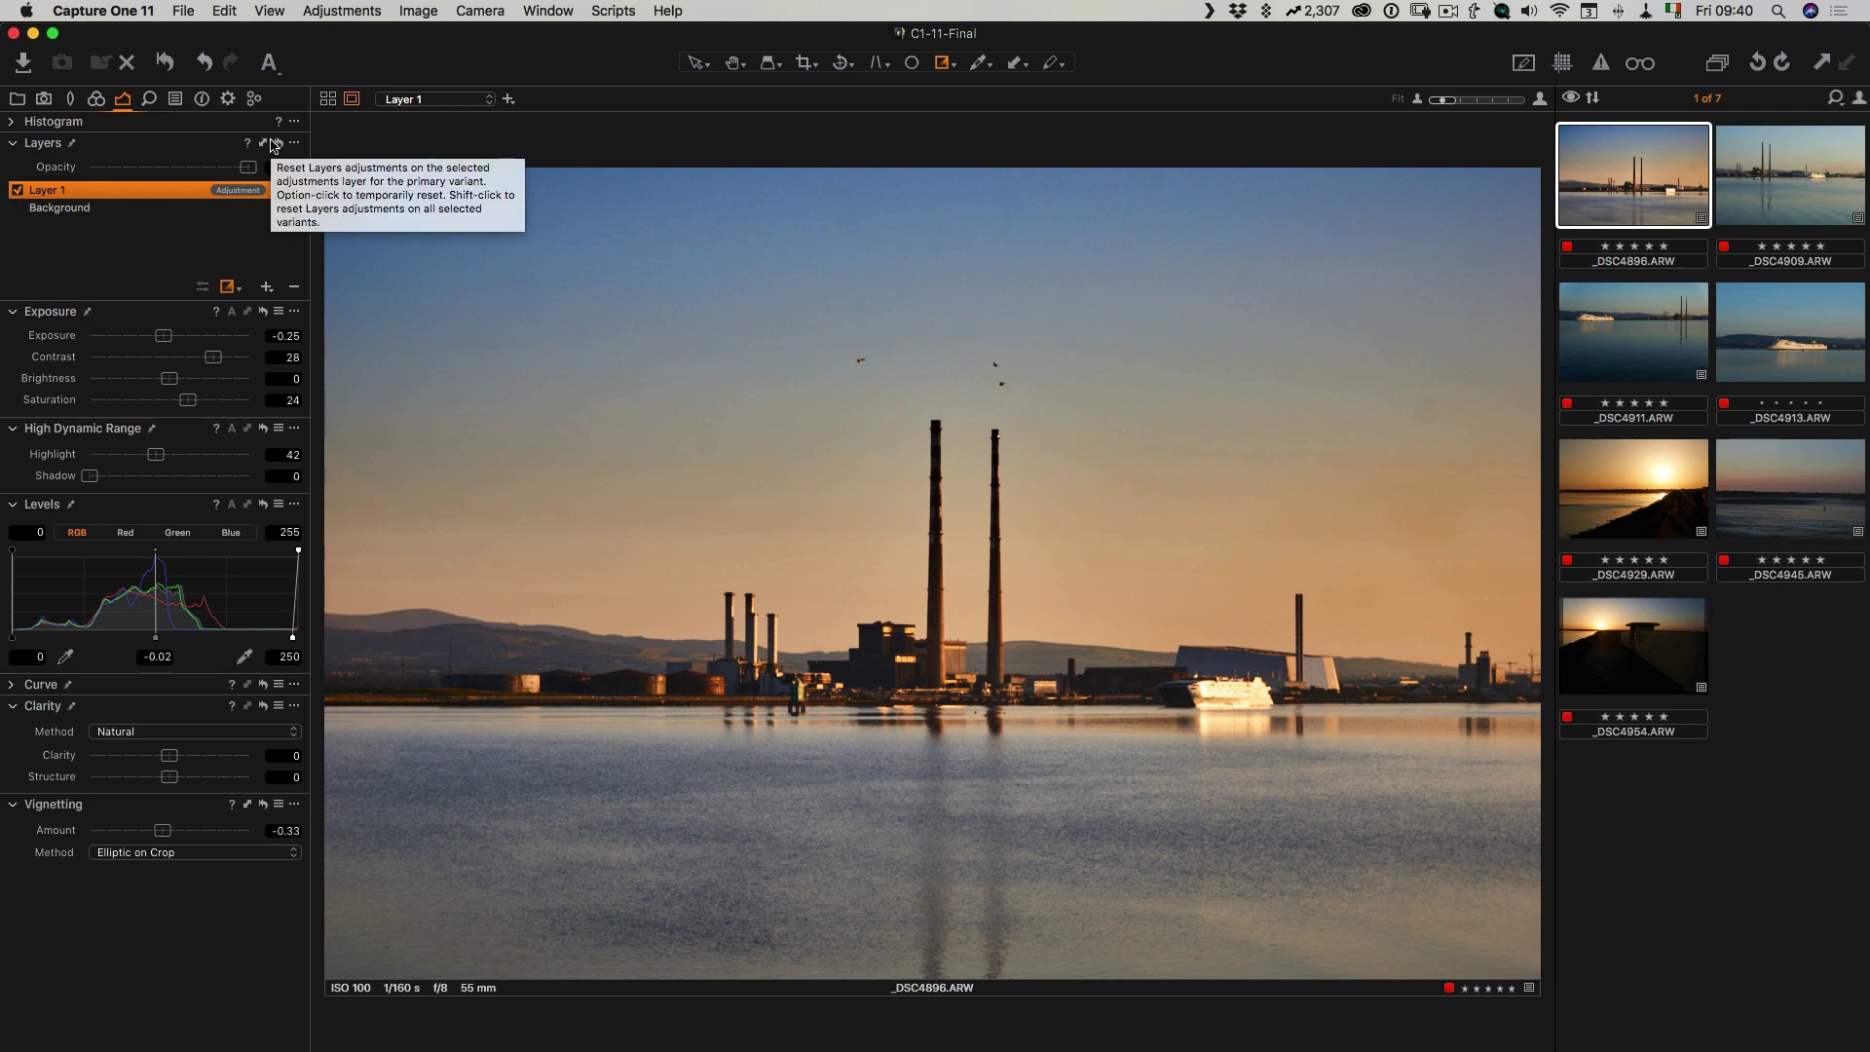
# Step: Add a new empty layer and draw a short gradient mask from the water just below the shoreline up to the shoreline
pyautogui.click(267, 288)
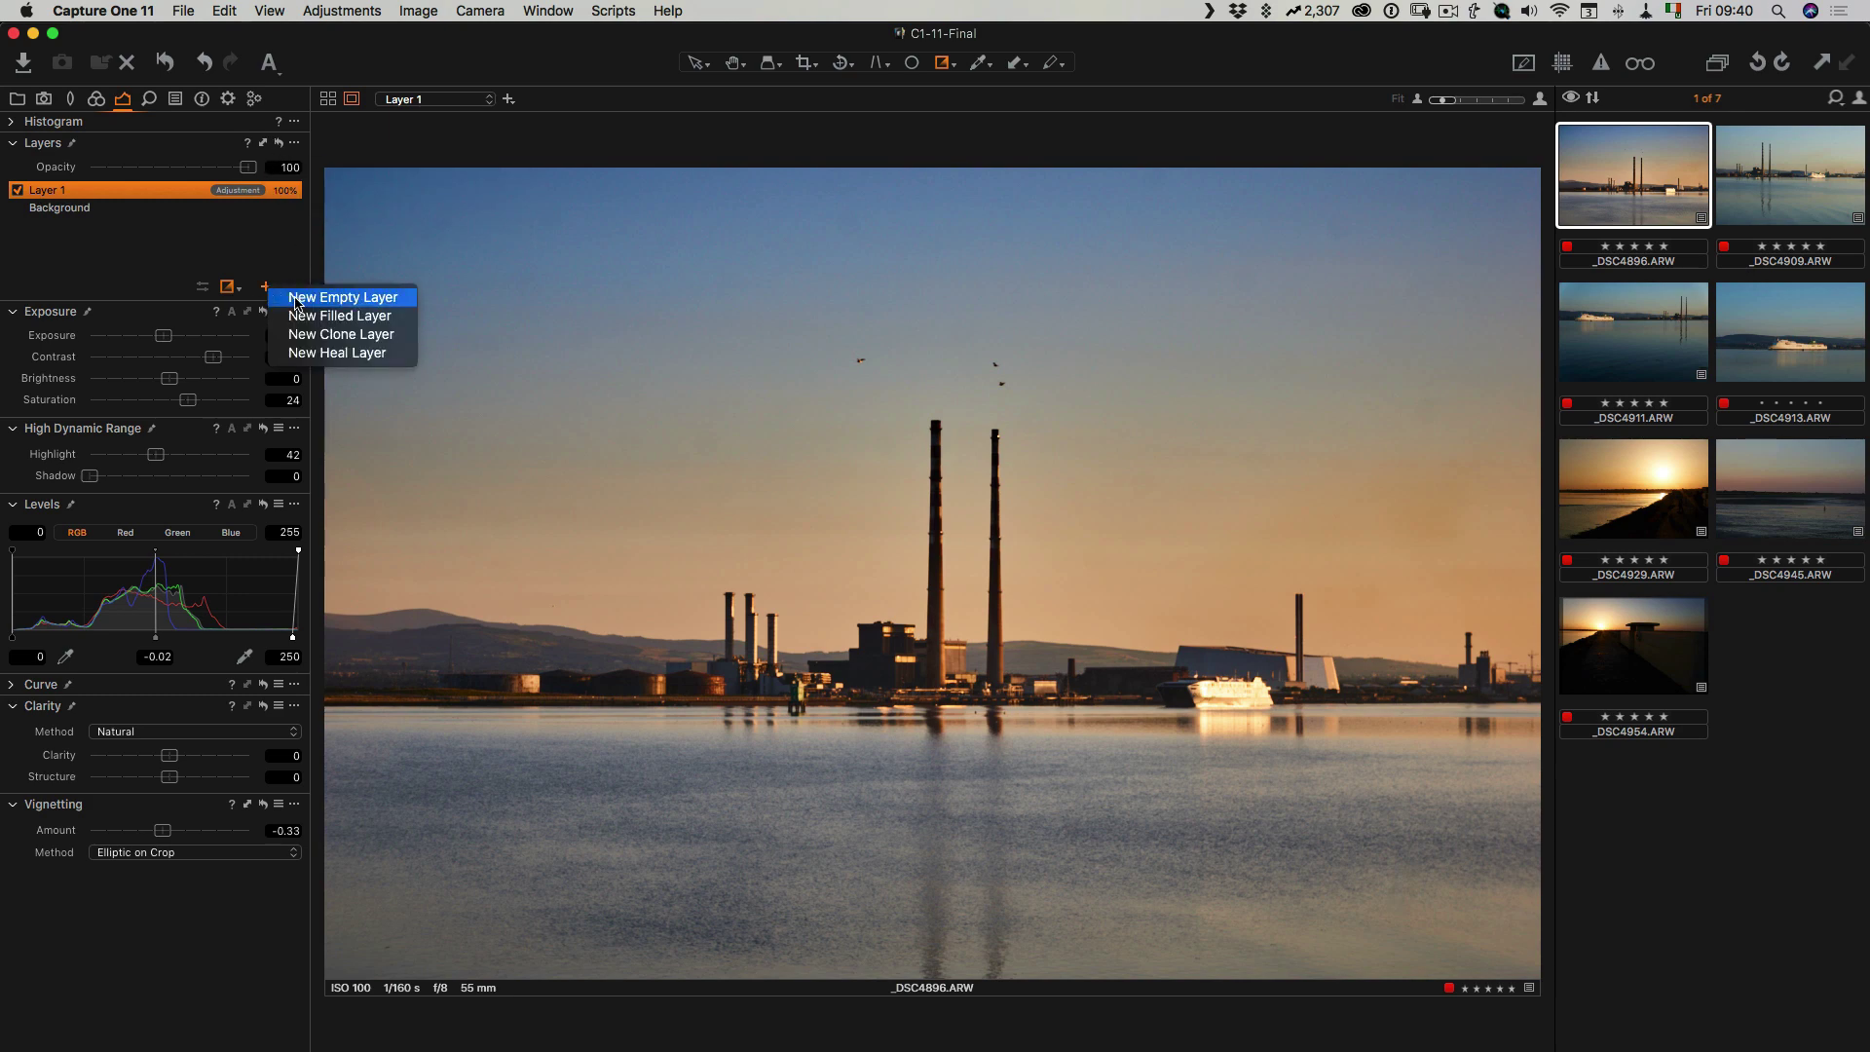
pyautogui.click(296, 298)
pyautogui.moveTo(972, 756); pyautogui.dragTo(972, 710)
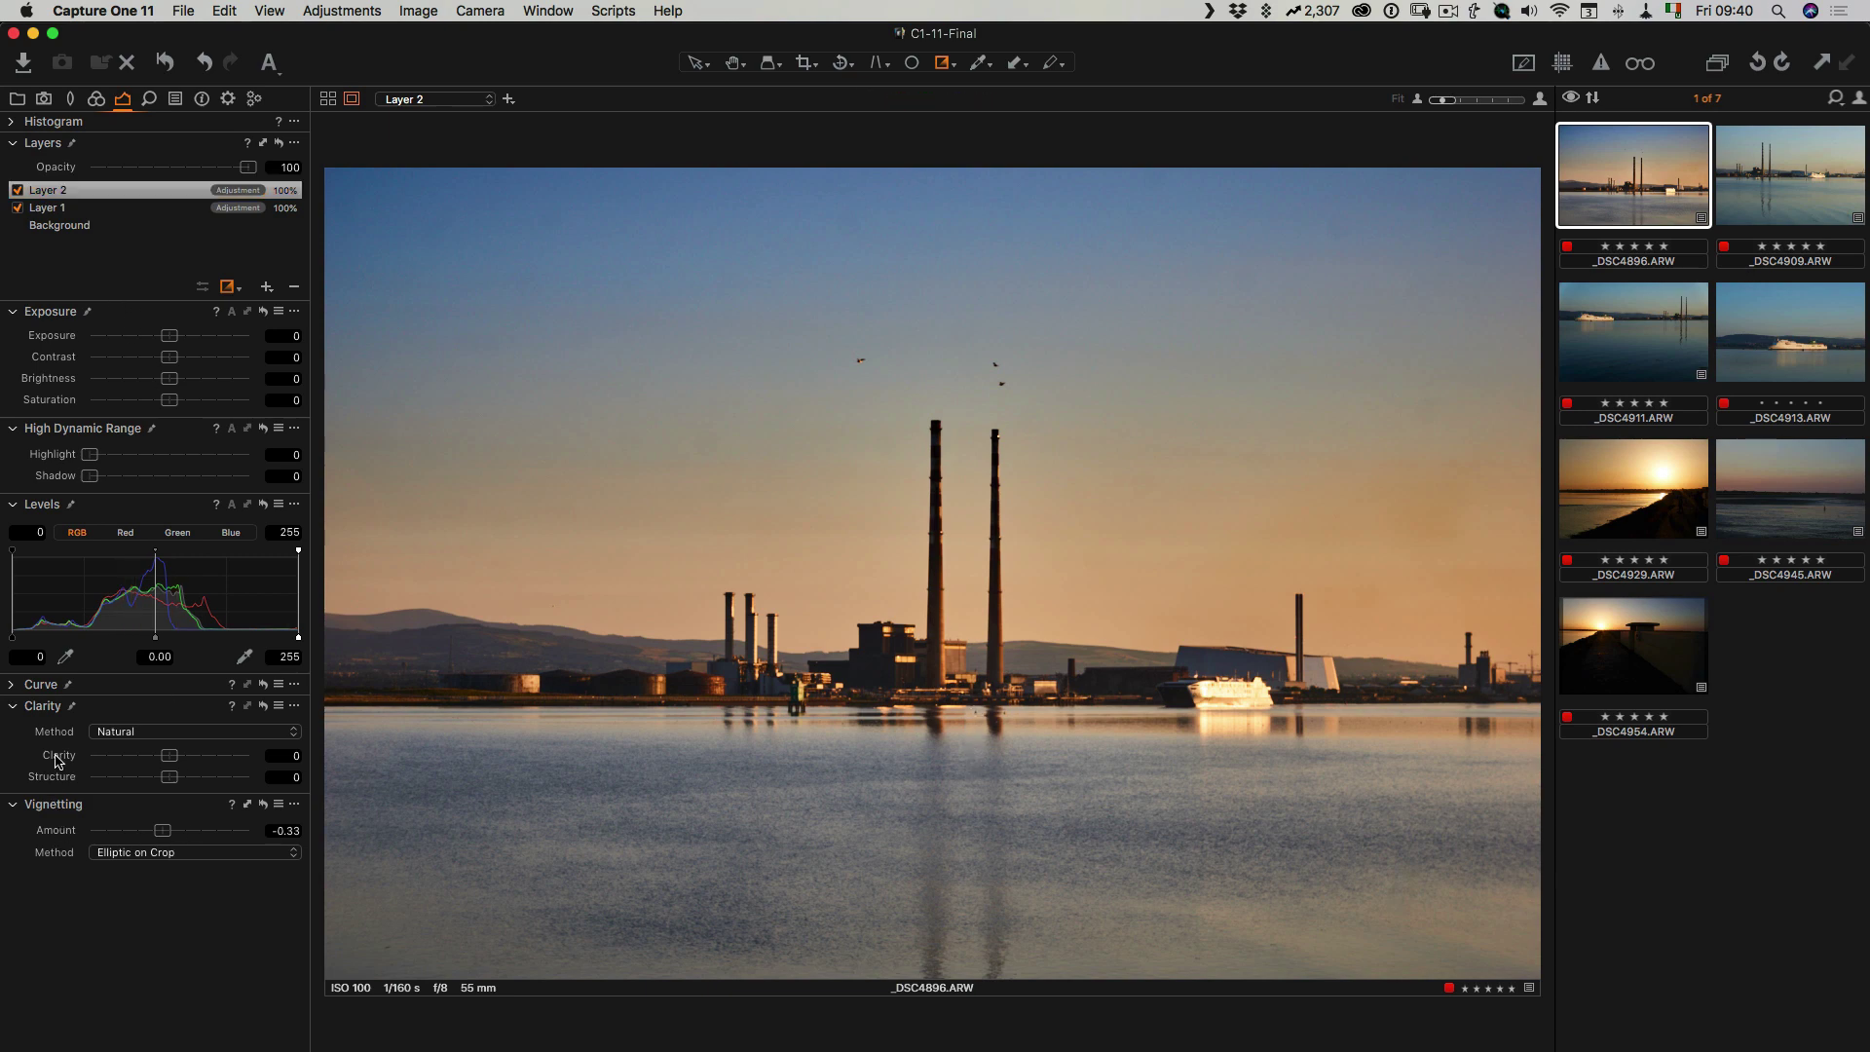
# Step: Set the clarity of the water layer to 40 using the Punch method
pyautogui.moveTo(191, 759); pyautogui.dragTo(204, 762)
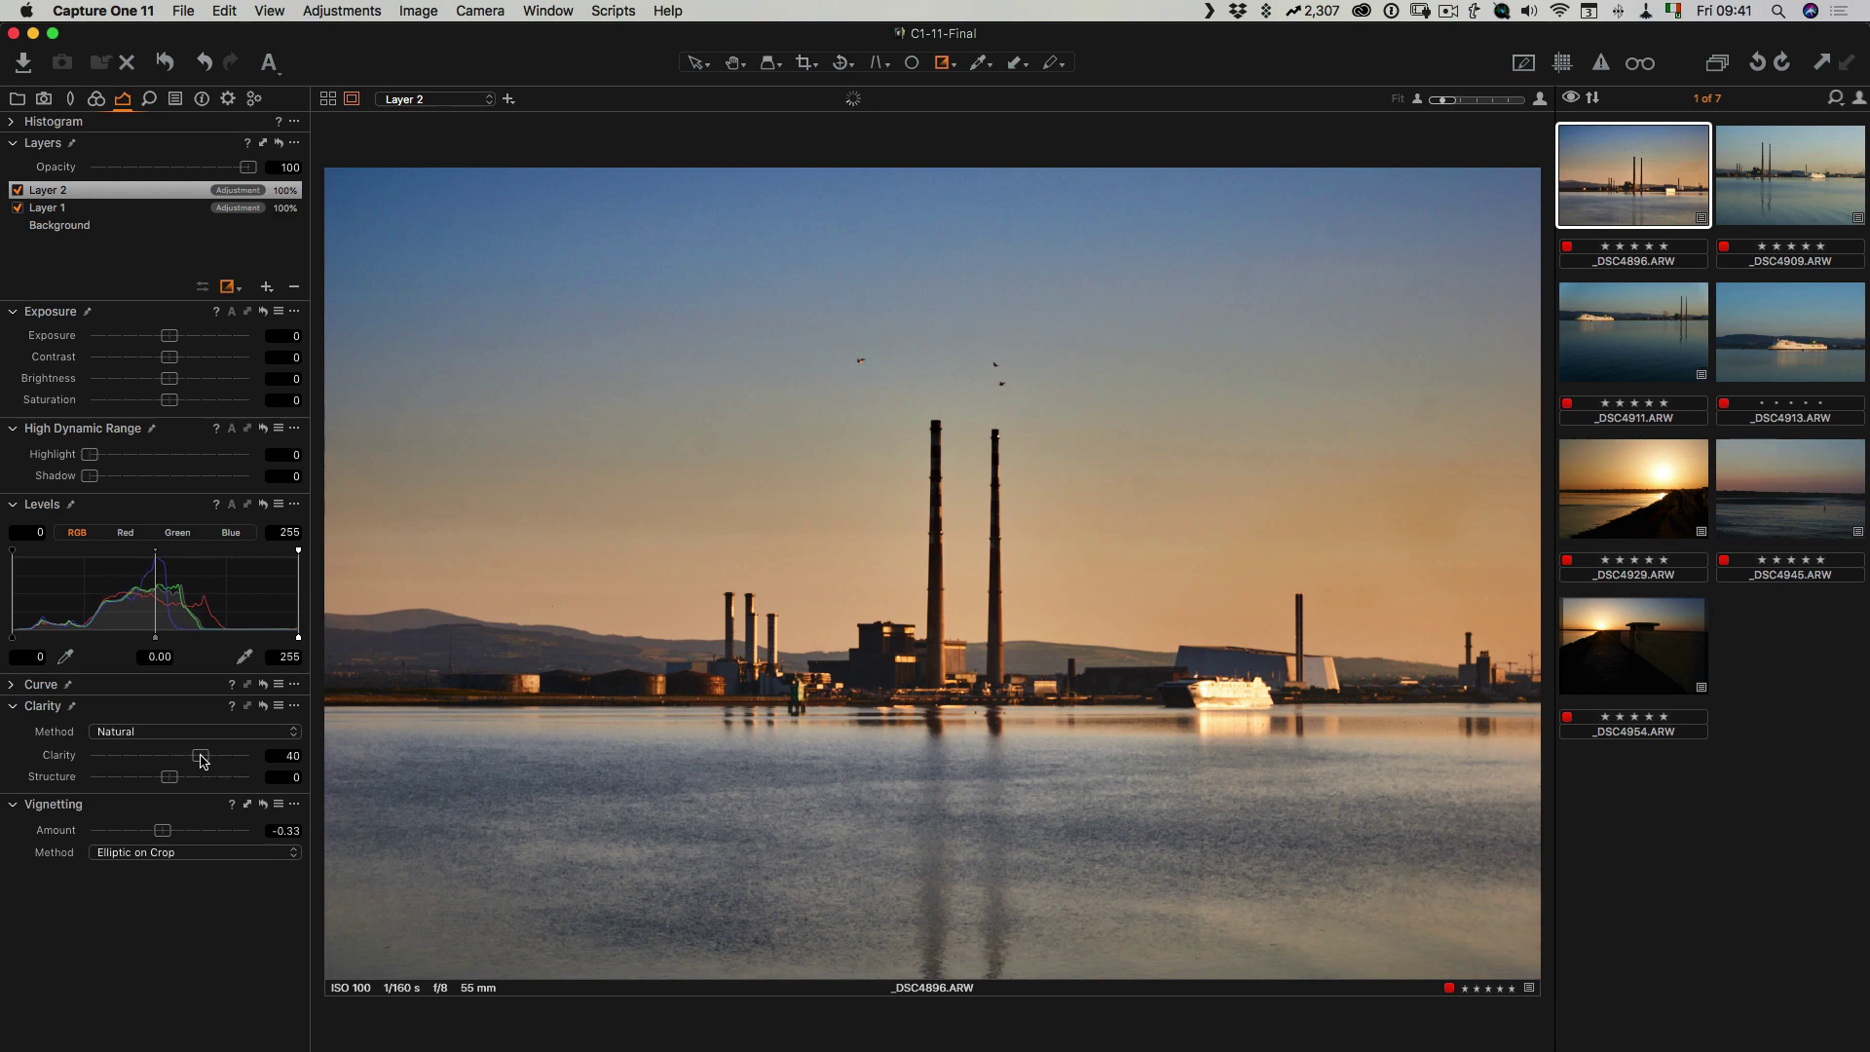
pyautogui.click(190, 731)
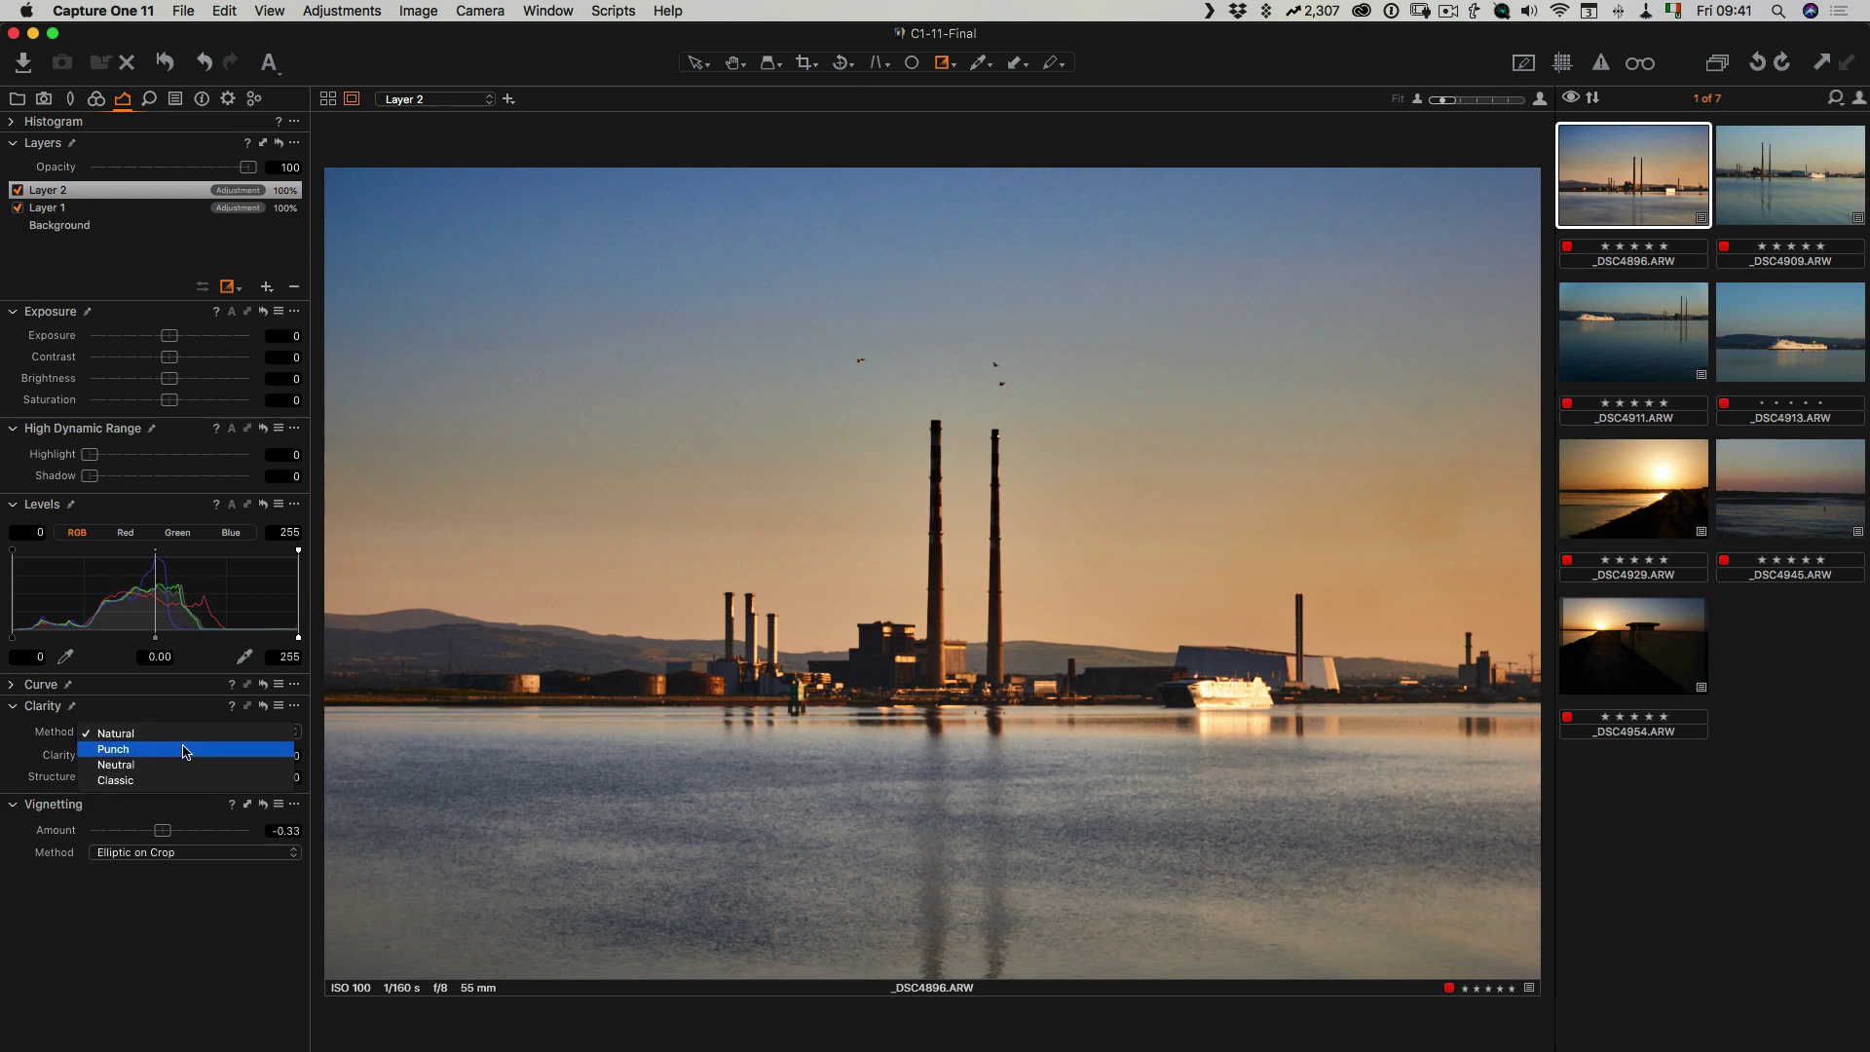
pyautogui.click(185, 749)
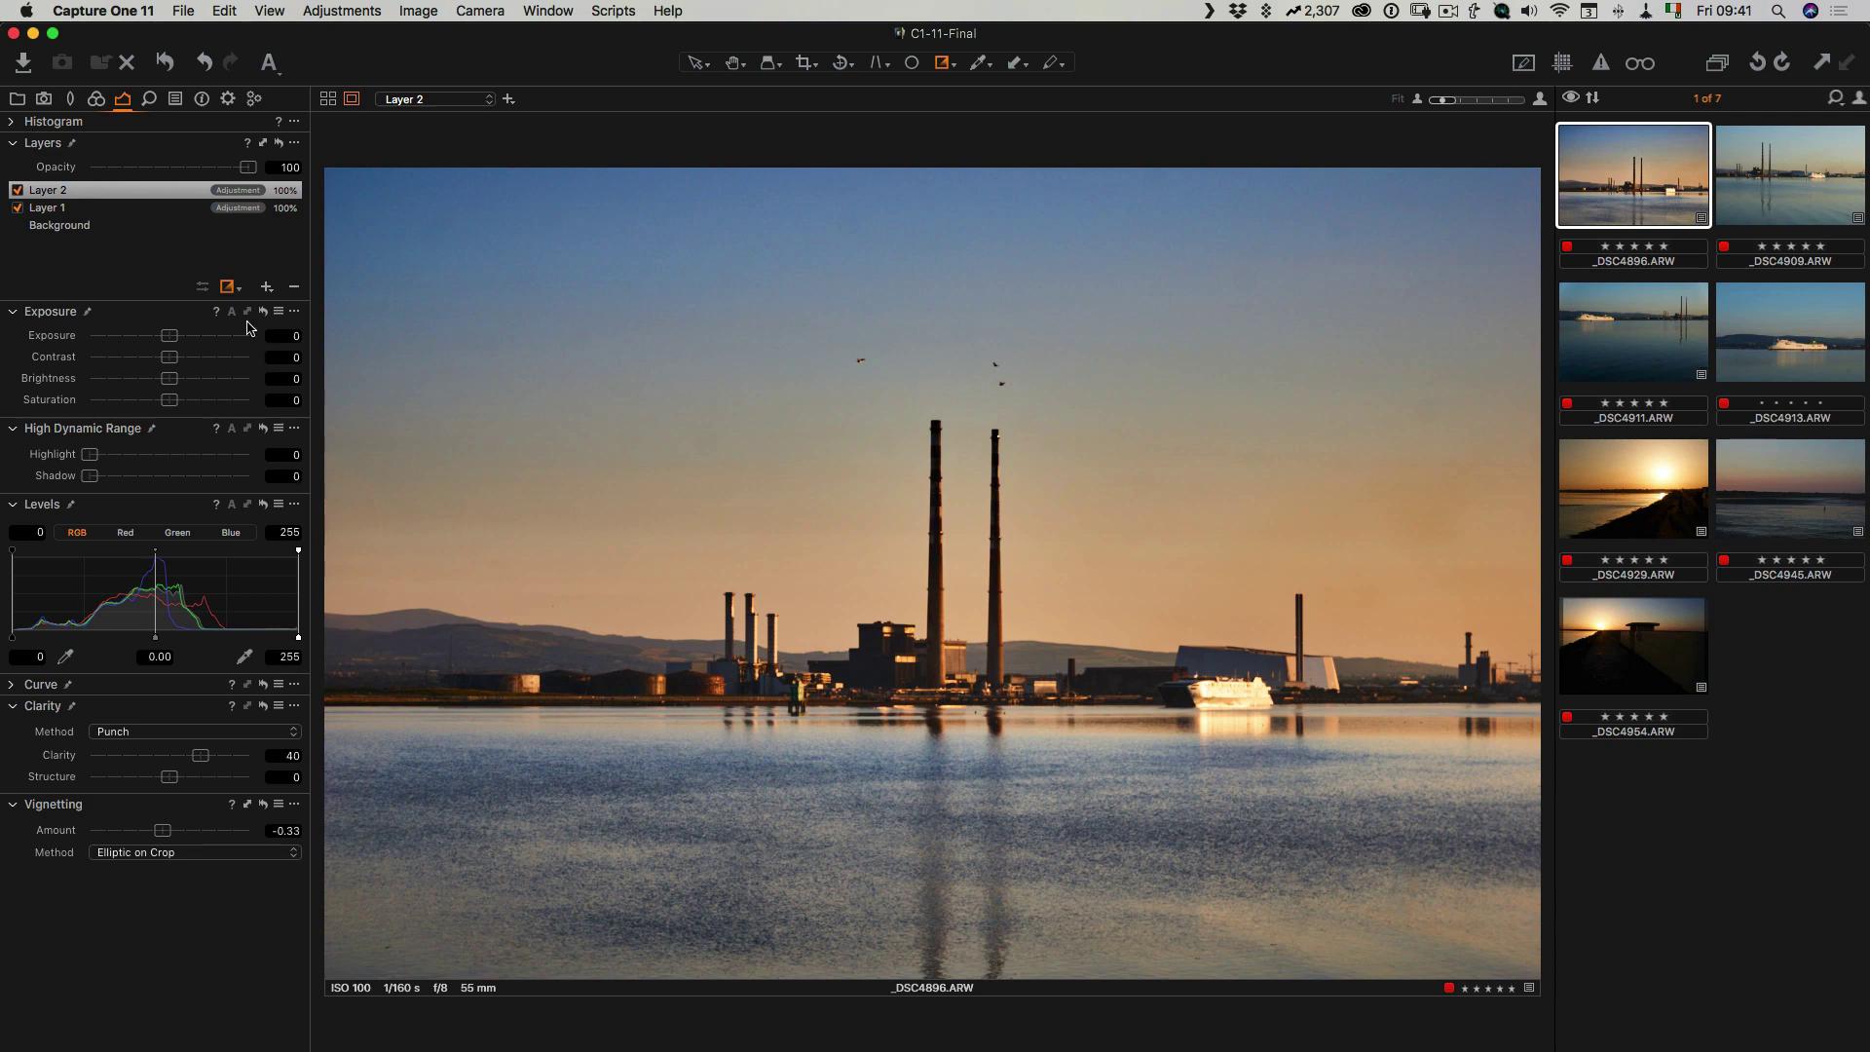
# Step: Set the Background's vignetting to -0.5 and compare the photo with its version before all adjustments
pyautogui.click(54, 227)
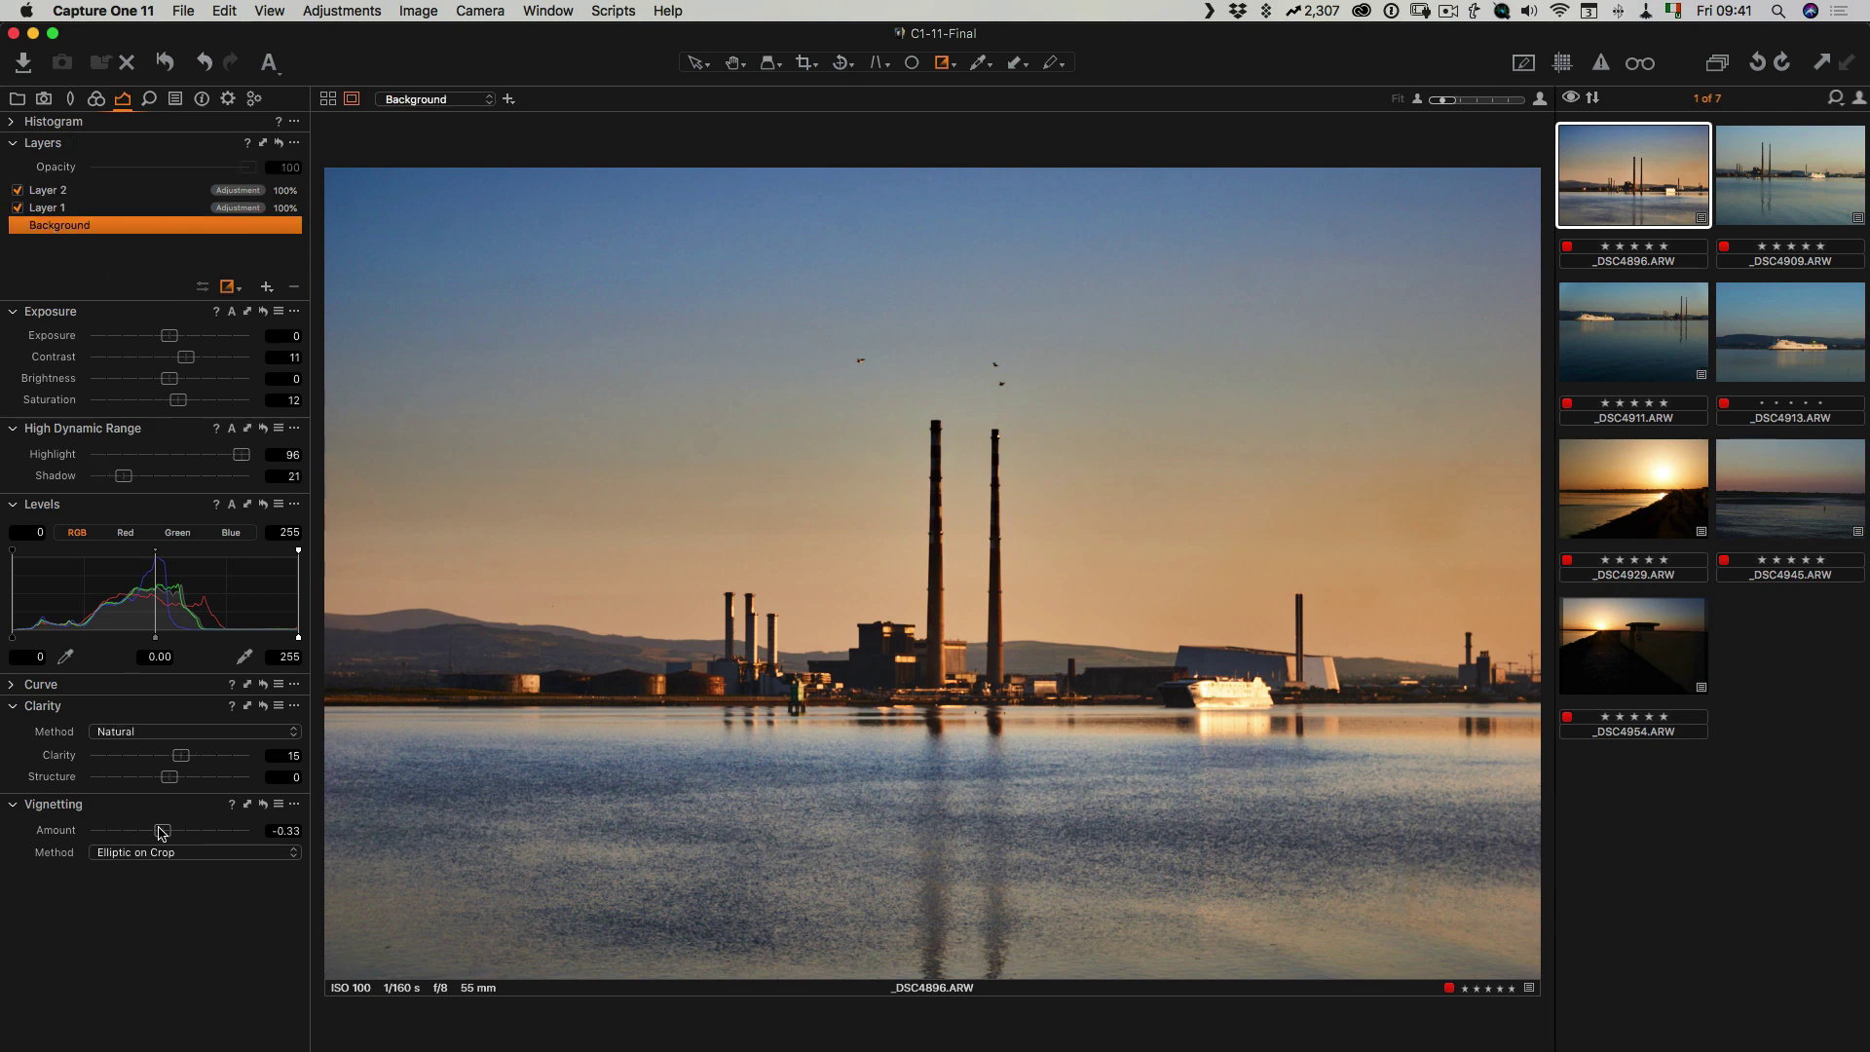
pyautogui.moveTo(162, 831); pyautogui.dragTo(161, 834)
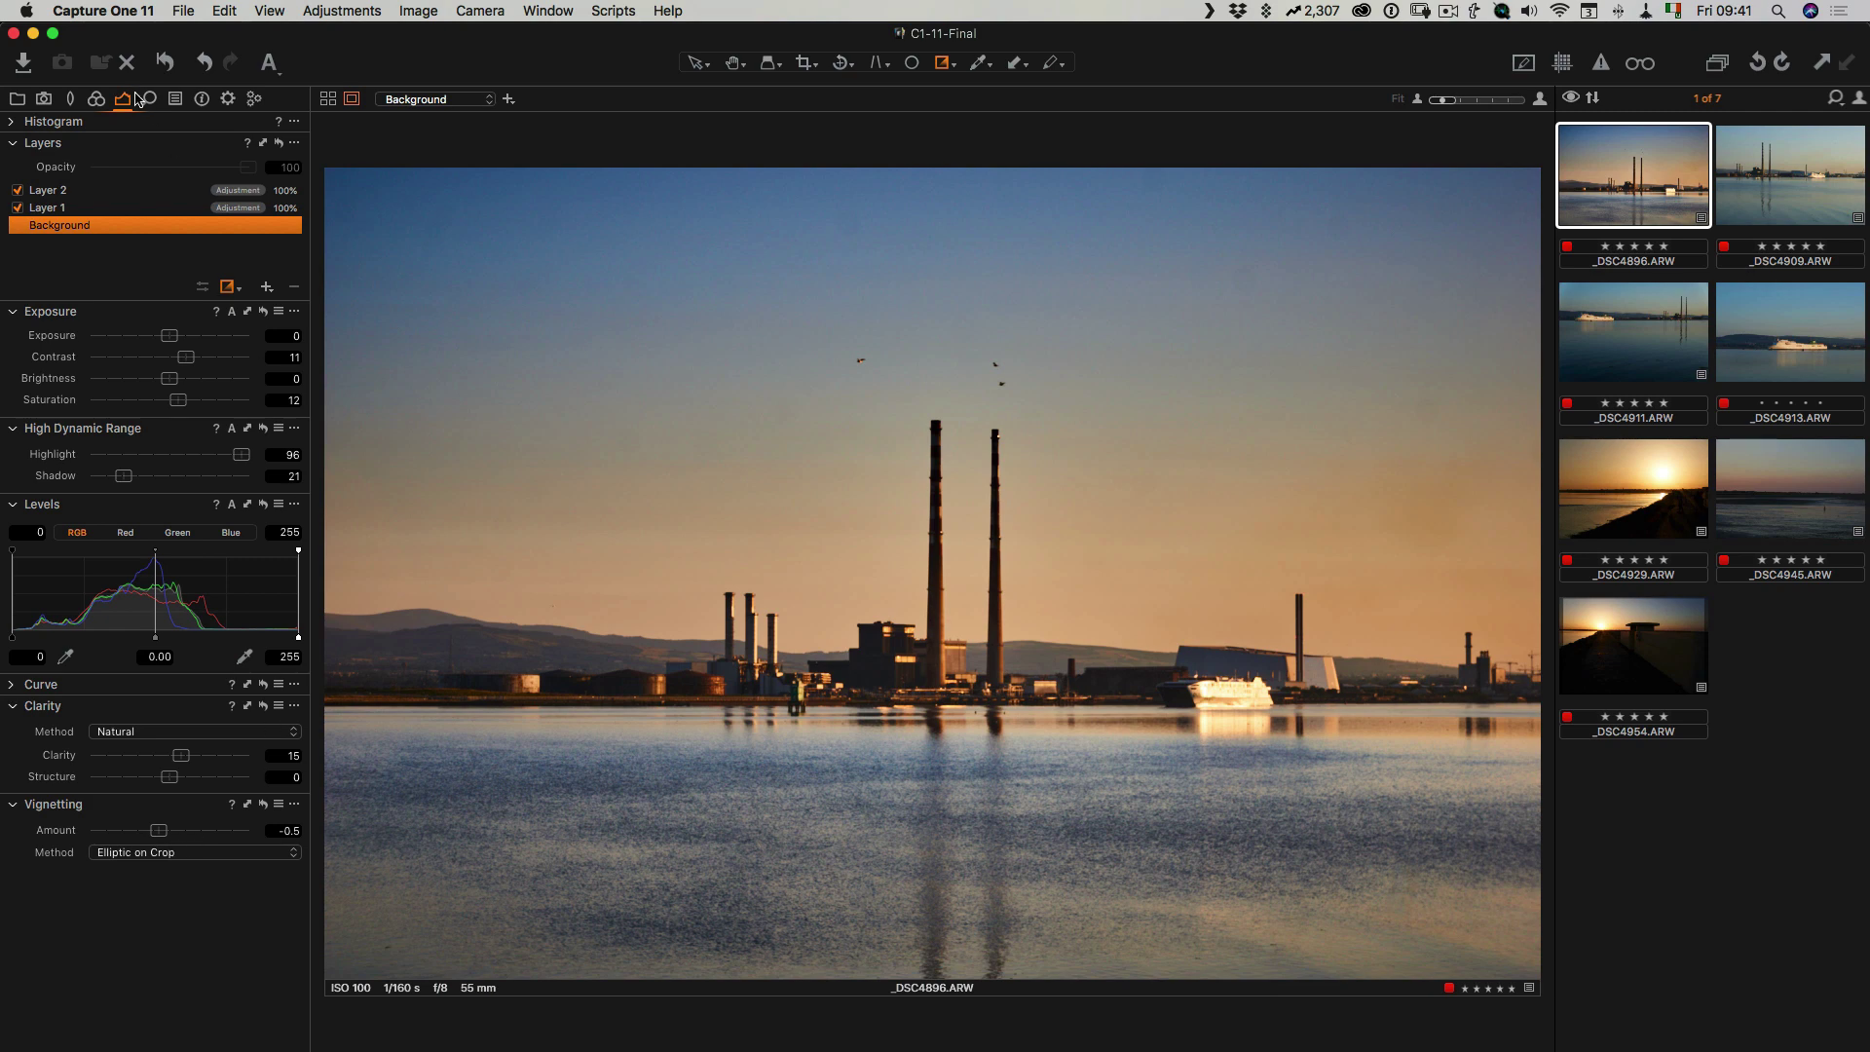
pyautogui.click(163, 64)
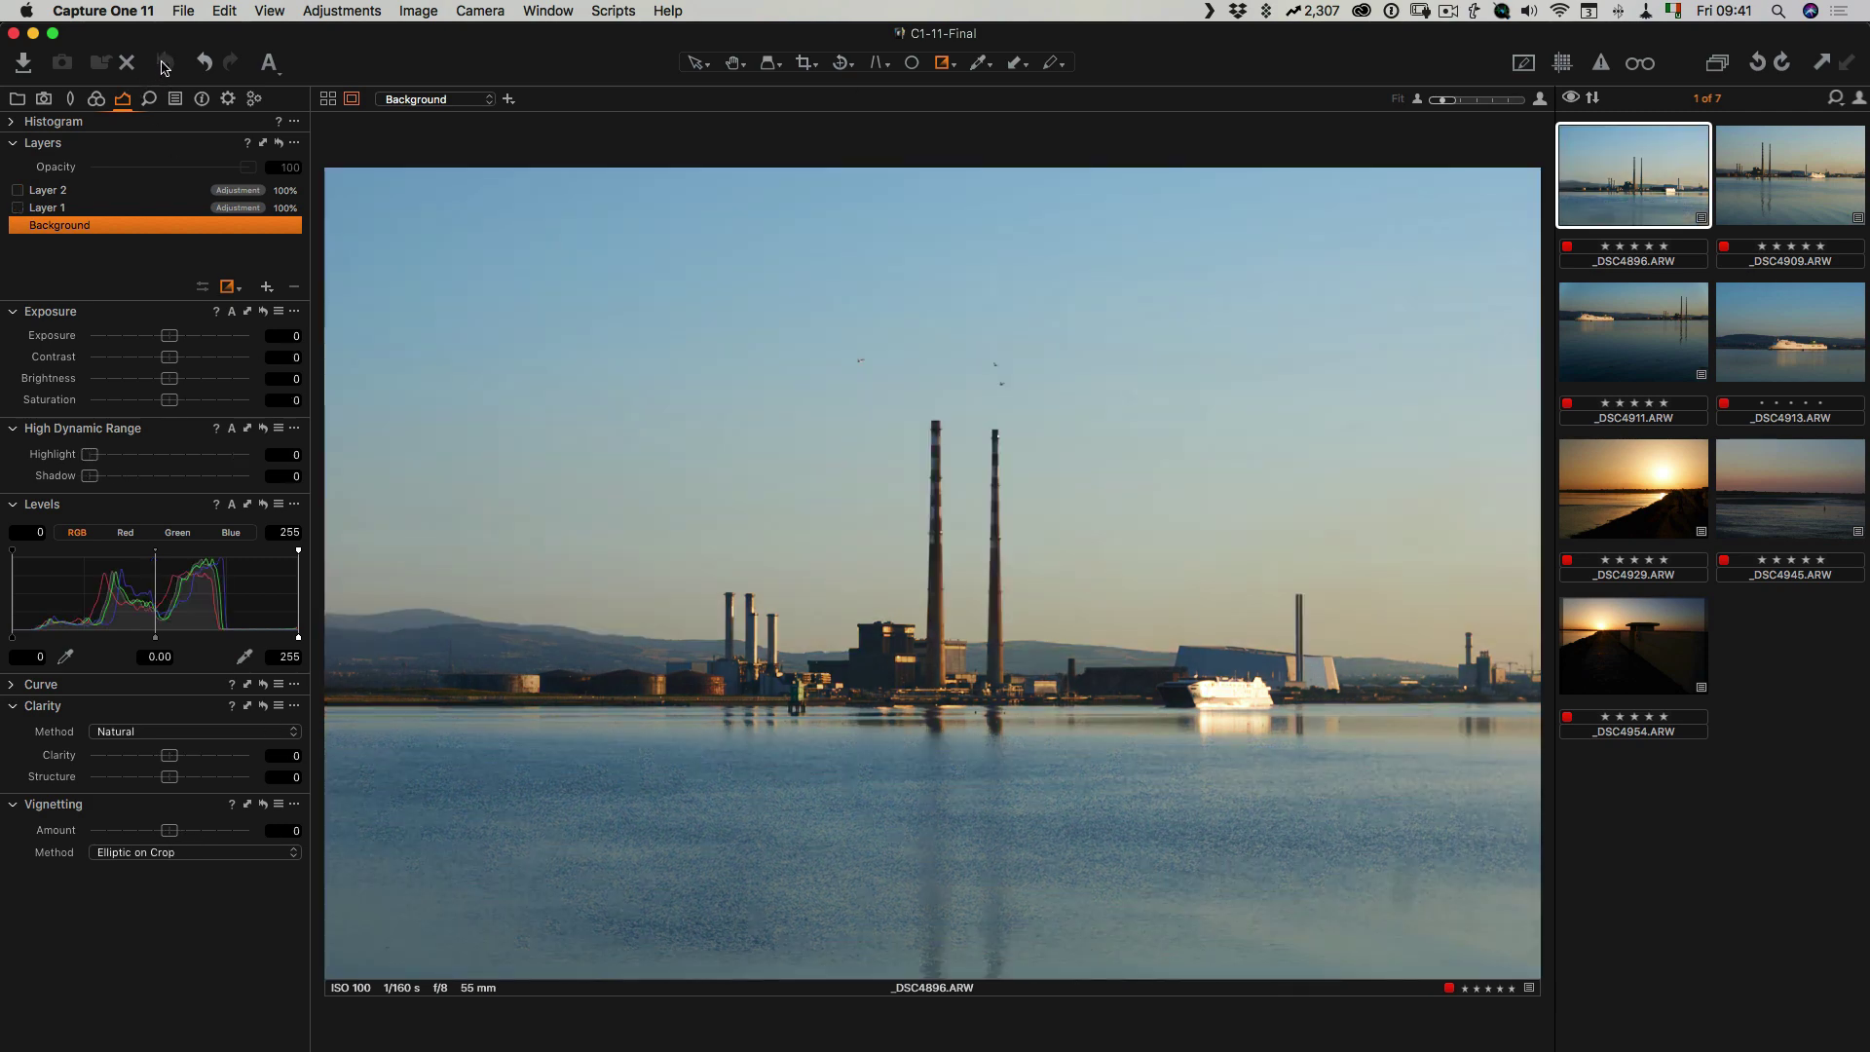
pyautogui.click(163, 65)
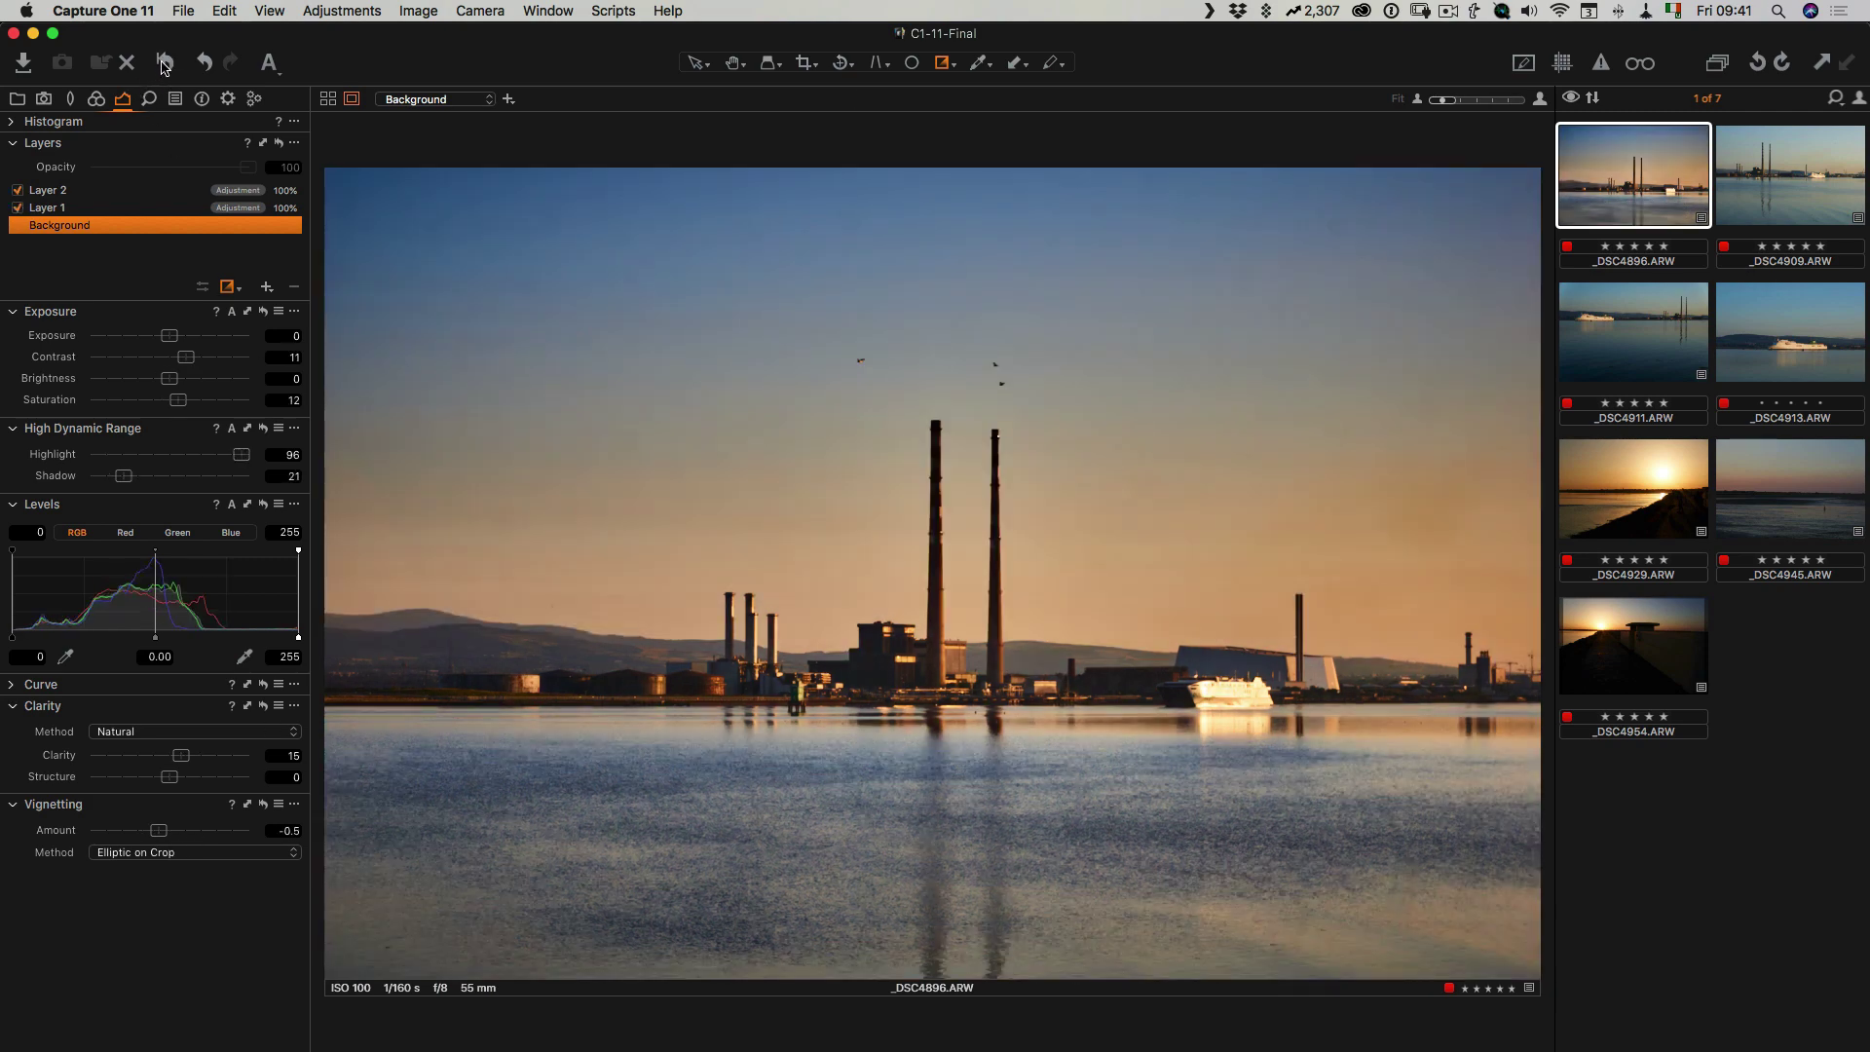
# Step: Open the photo _DSC4909.ARW and inspect the shoreline around the ship and chimneys at 100%
pyautogui.click(1782, 204)
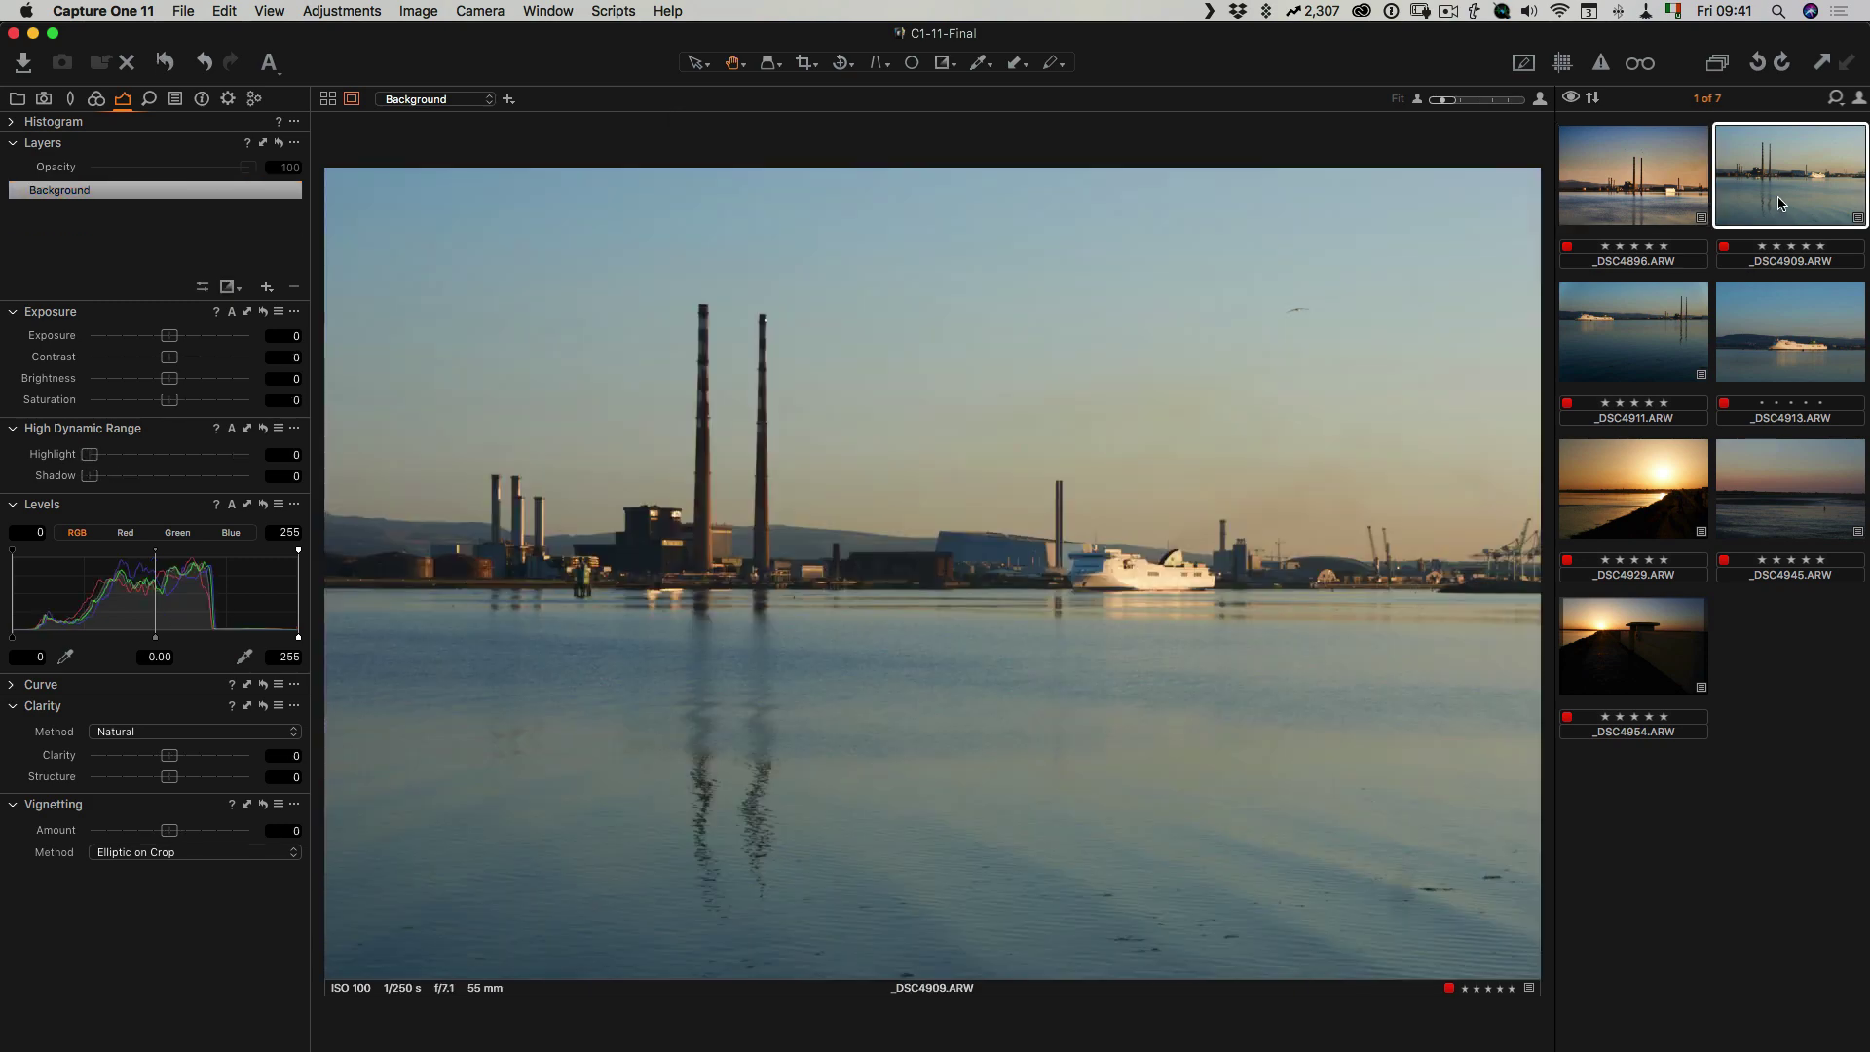
pyautogui.click(1101, 568)
pyautogui.moveTo(785, 534); pyautogui.dragTo(1022, 542)
pyautogui.moveTo(809, 543); pyautogui.dragTo(1159, 560)
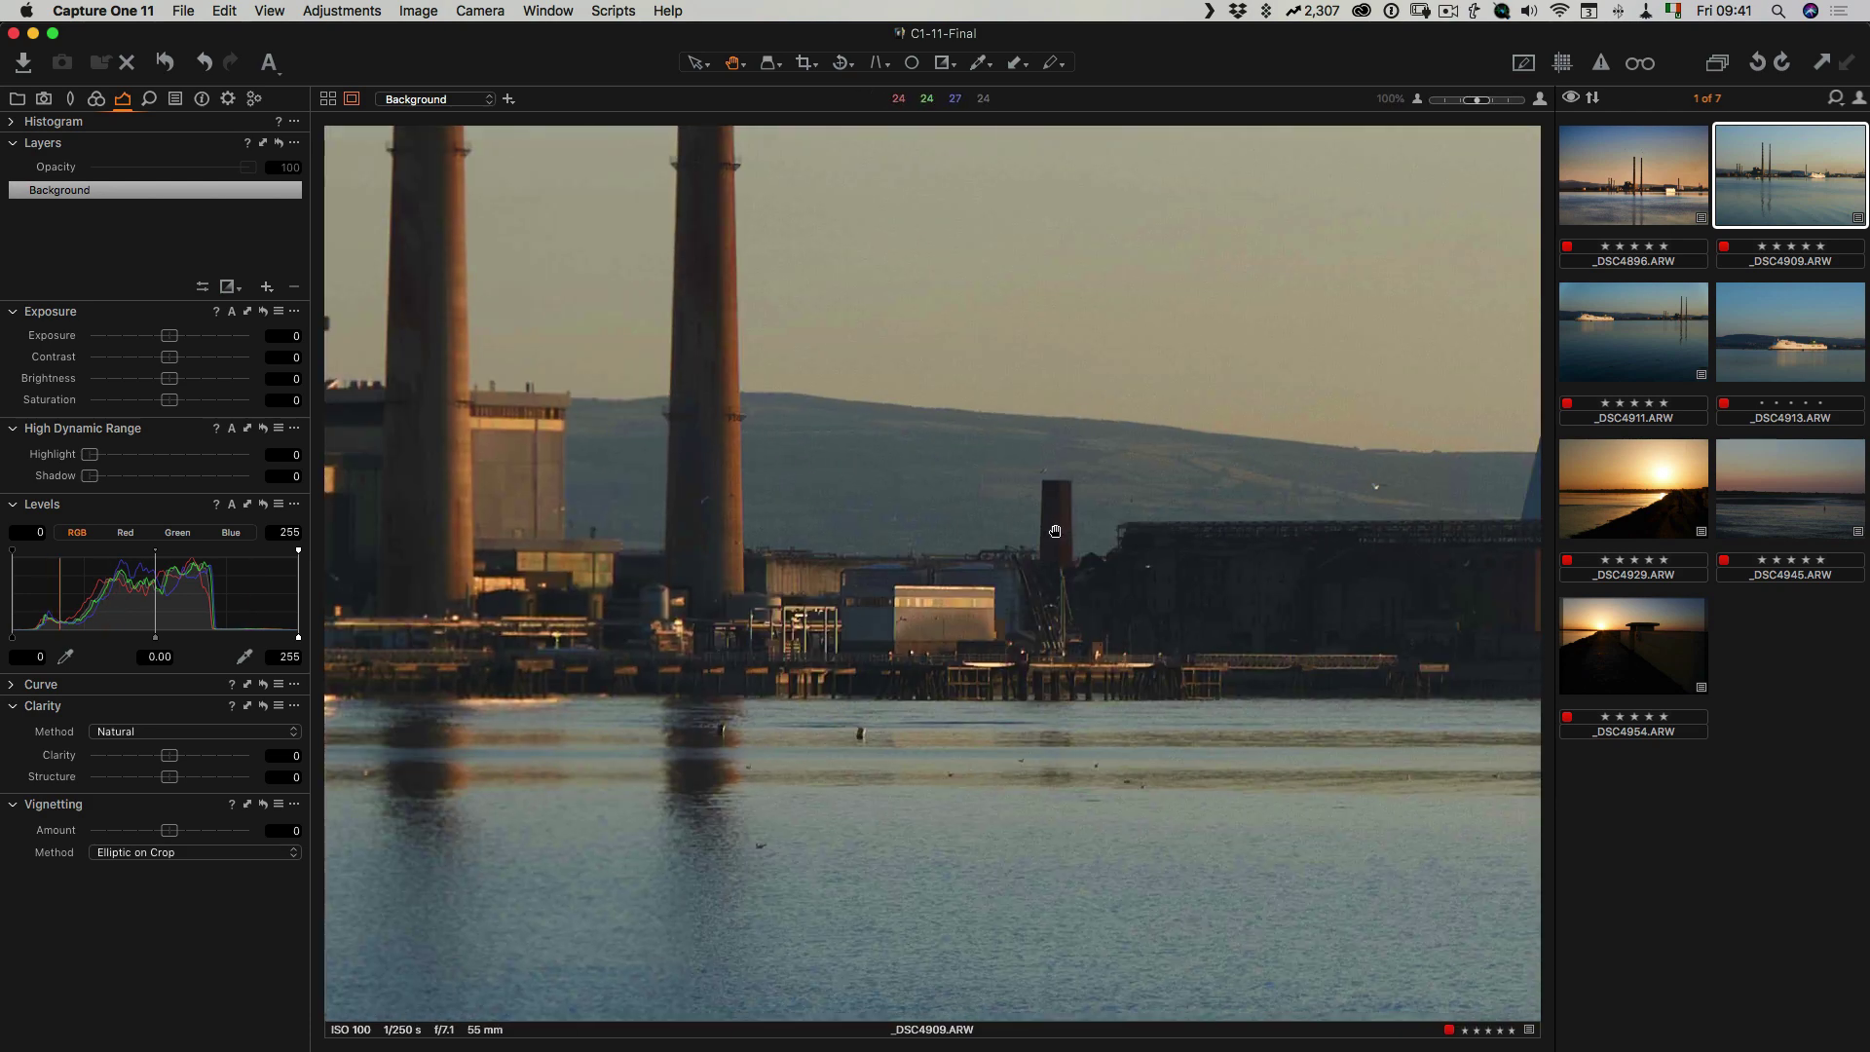
pyautogui.click(858, 571)
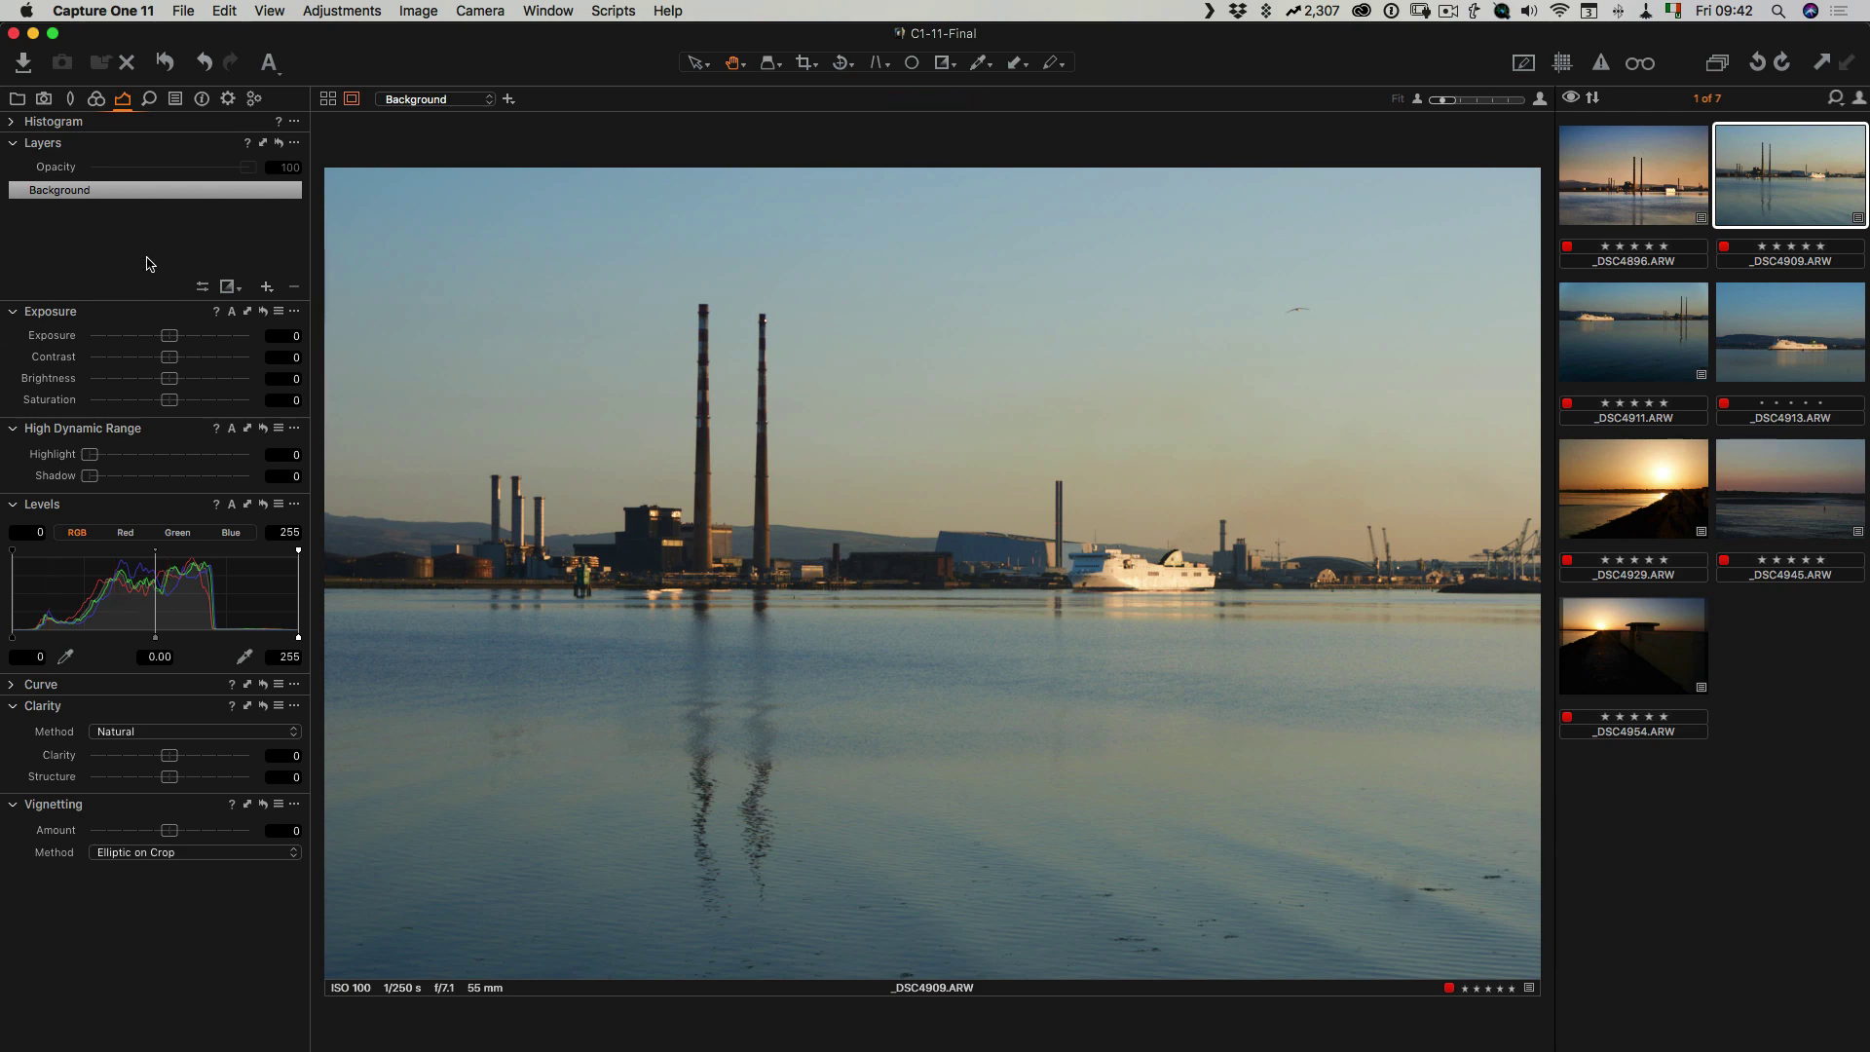
# Step: Start copying the adjustments of _DSC4896.ARW and exclude its Exposure and Levels & Curve groups from the selection
pyautogui.click(1636, 191)
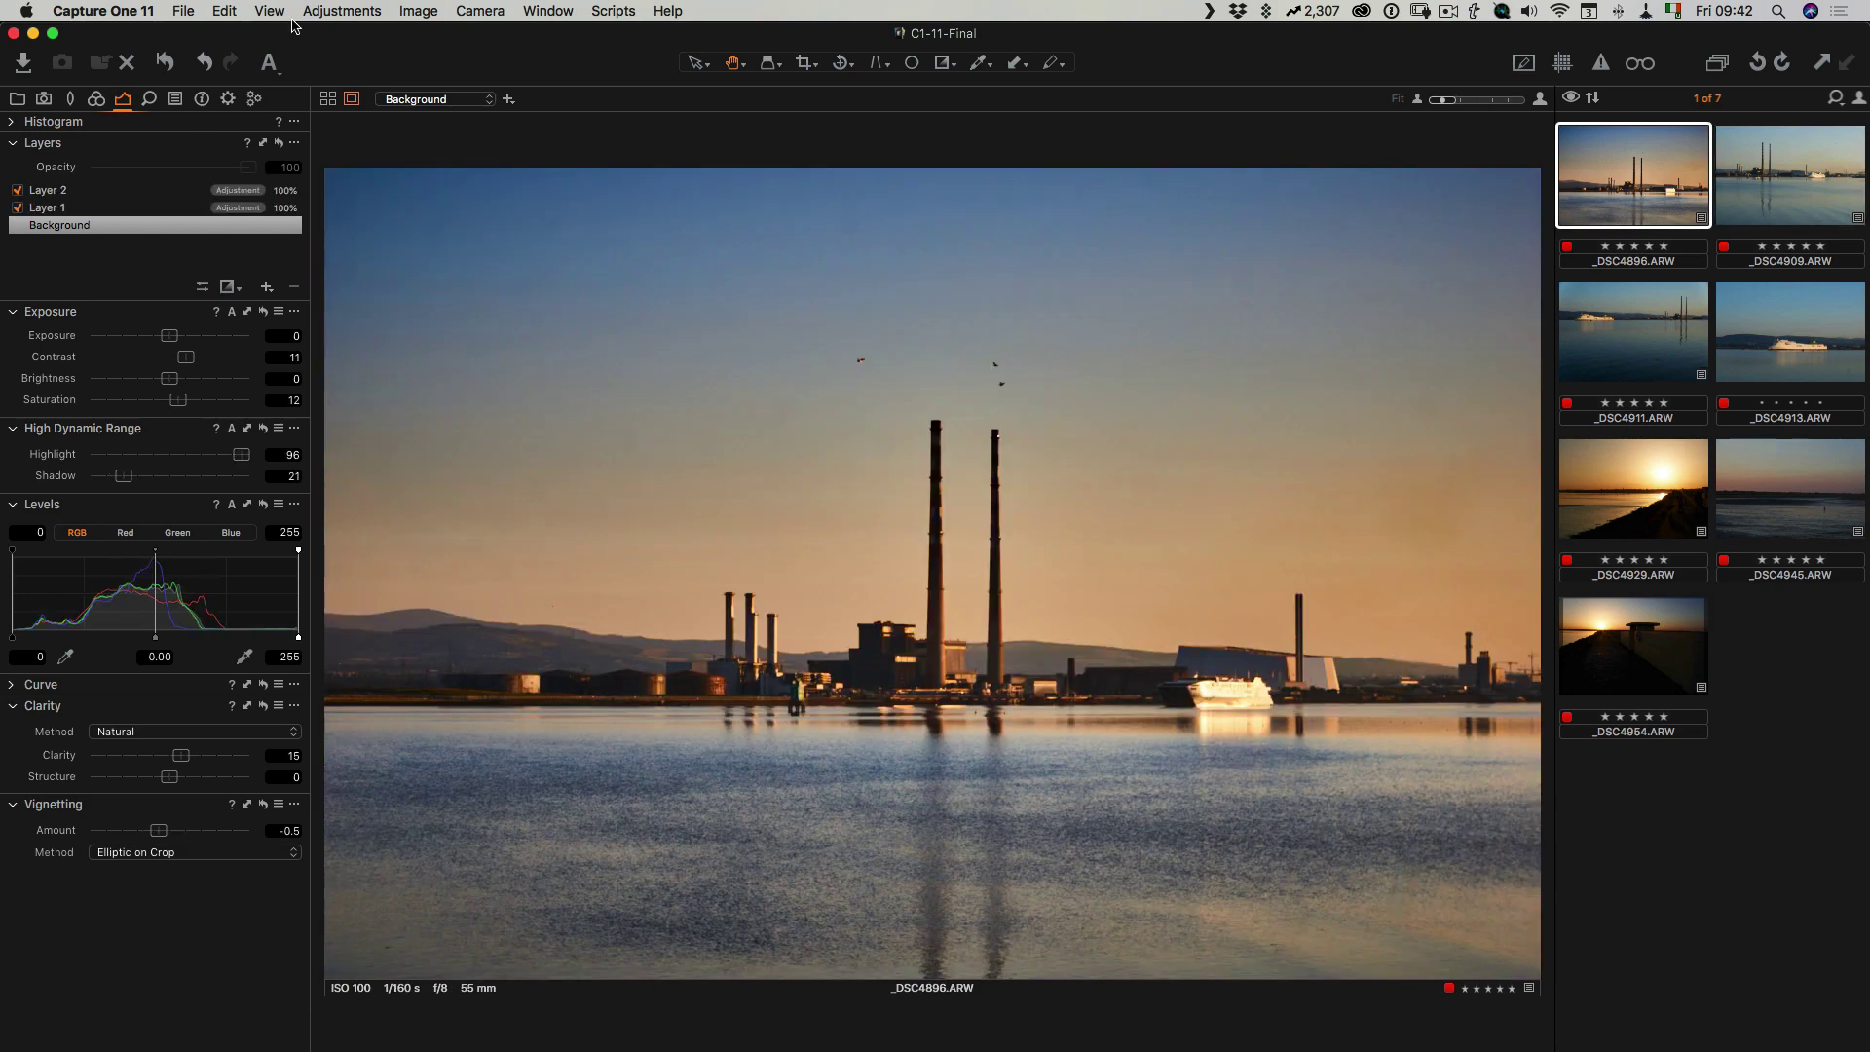
pyautogui.click(339, 9)
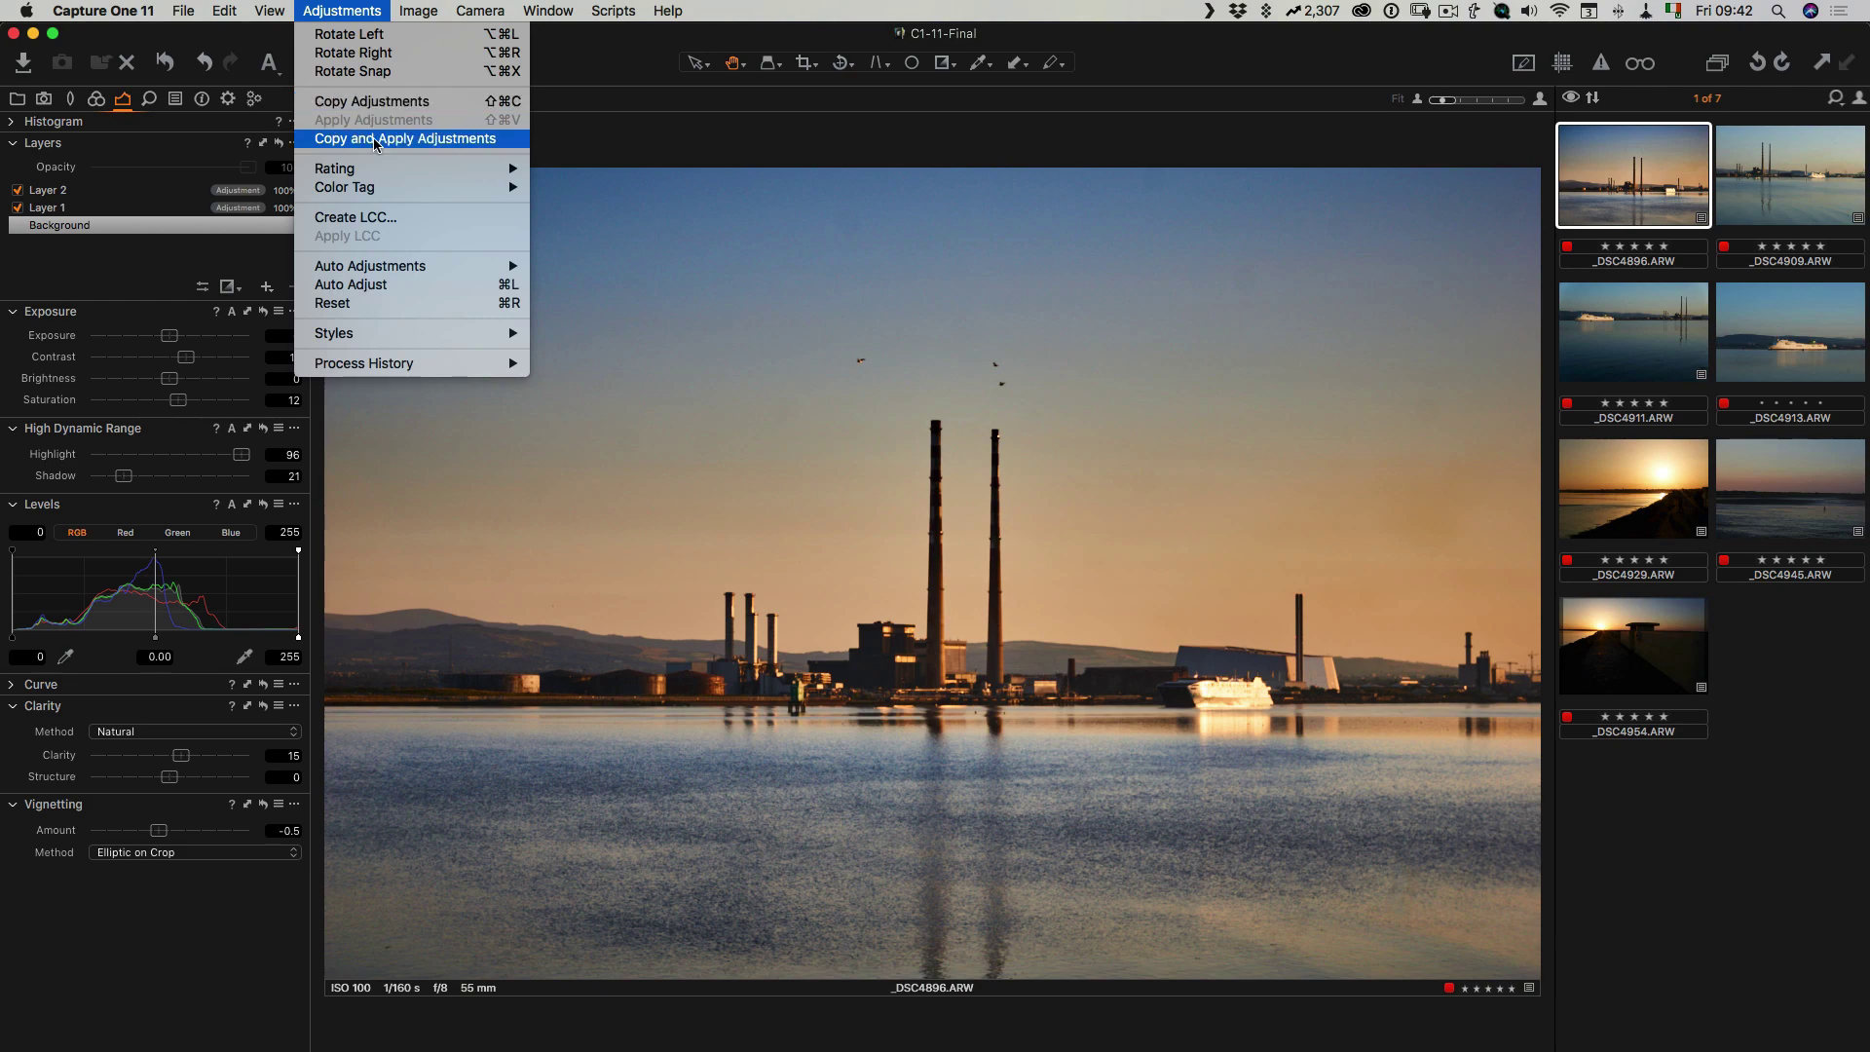
pyautogui.click(439, 142)
pyautogui.click(507, 241)
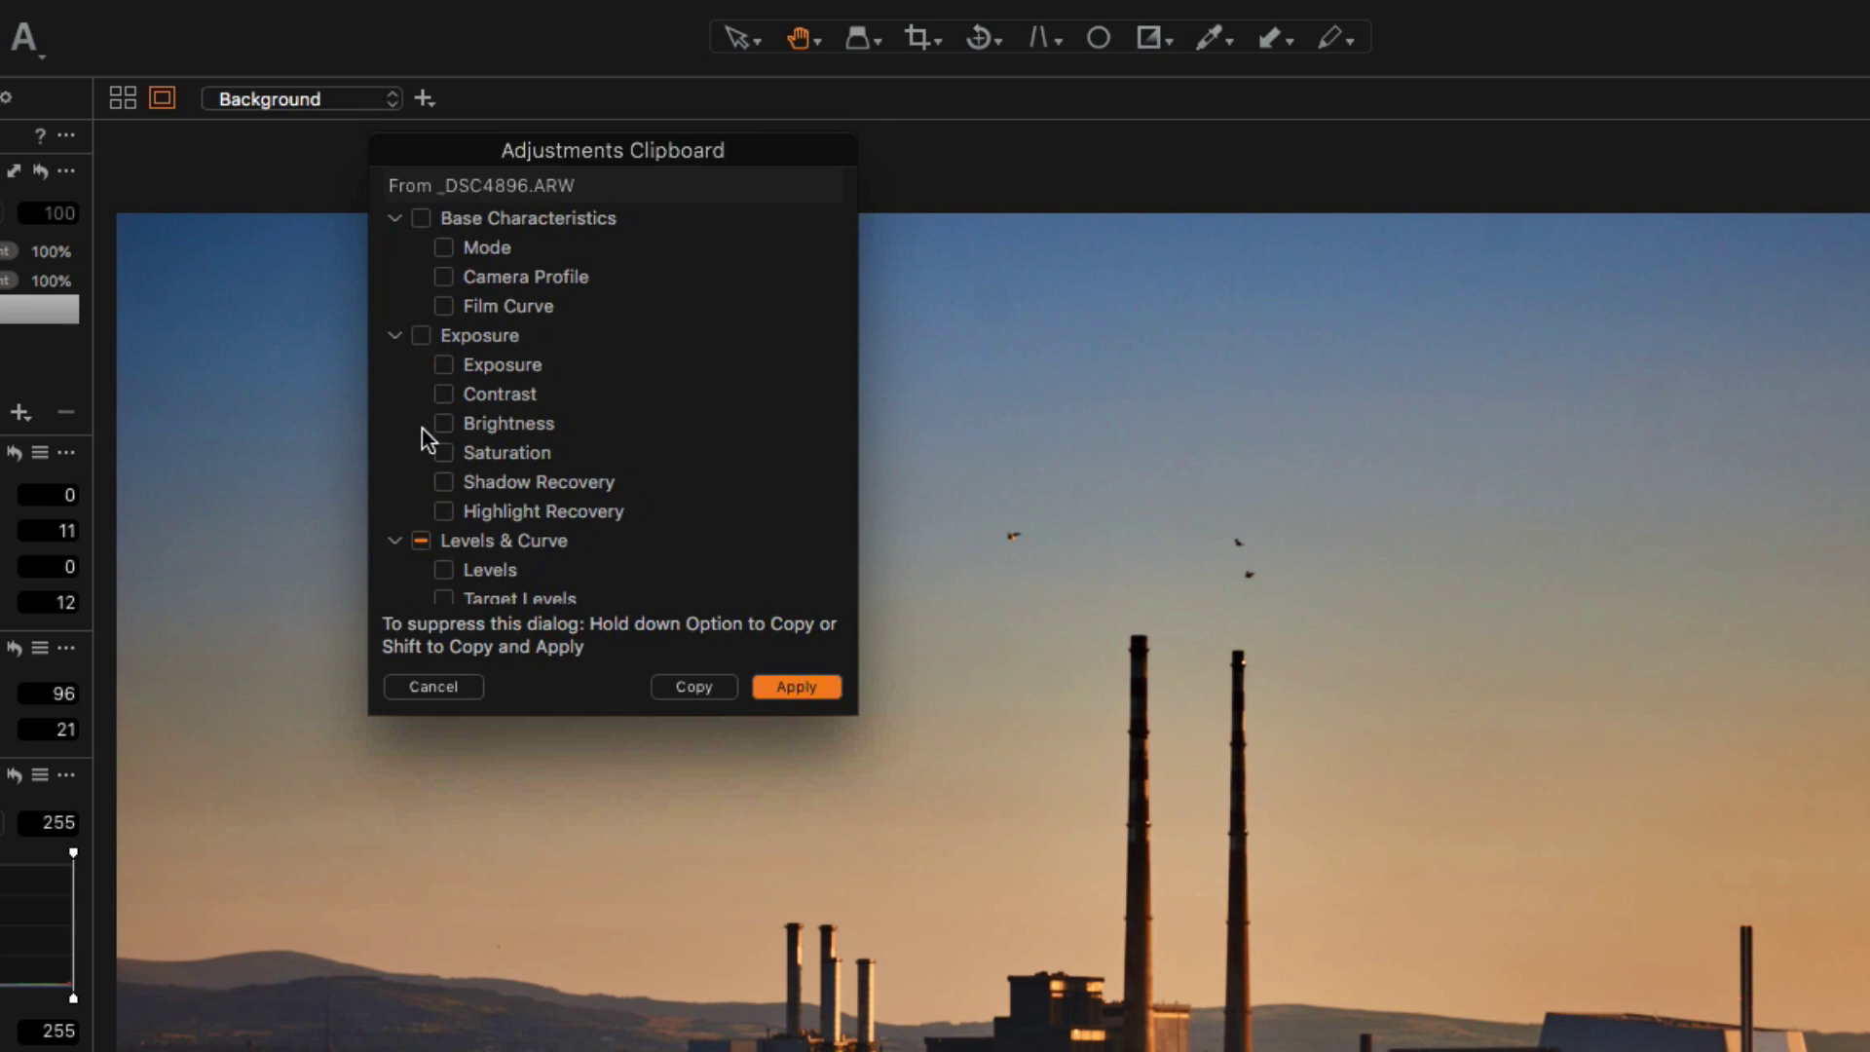
pyautogui.scroll(-4, 471, 487)
pyautogui.click(420, 349)
# Step: Exclude the remaining image adjustments except White Balance, including lens effects, details and layers, and copy the selection
pyautogui.scroll(-15, 514, 504)
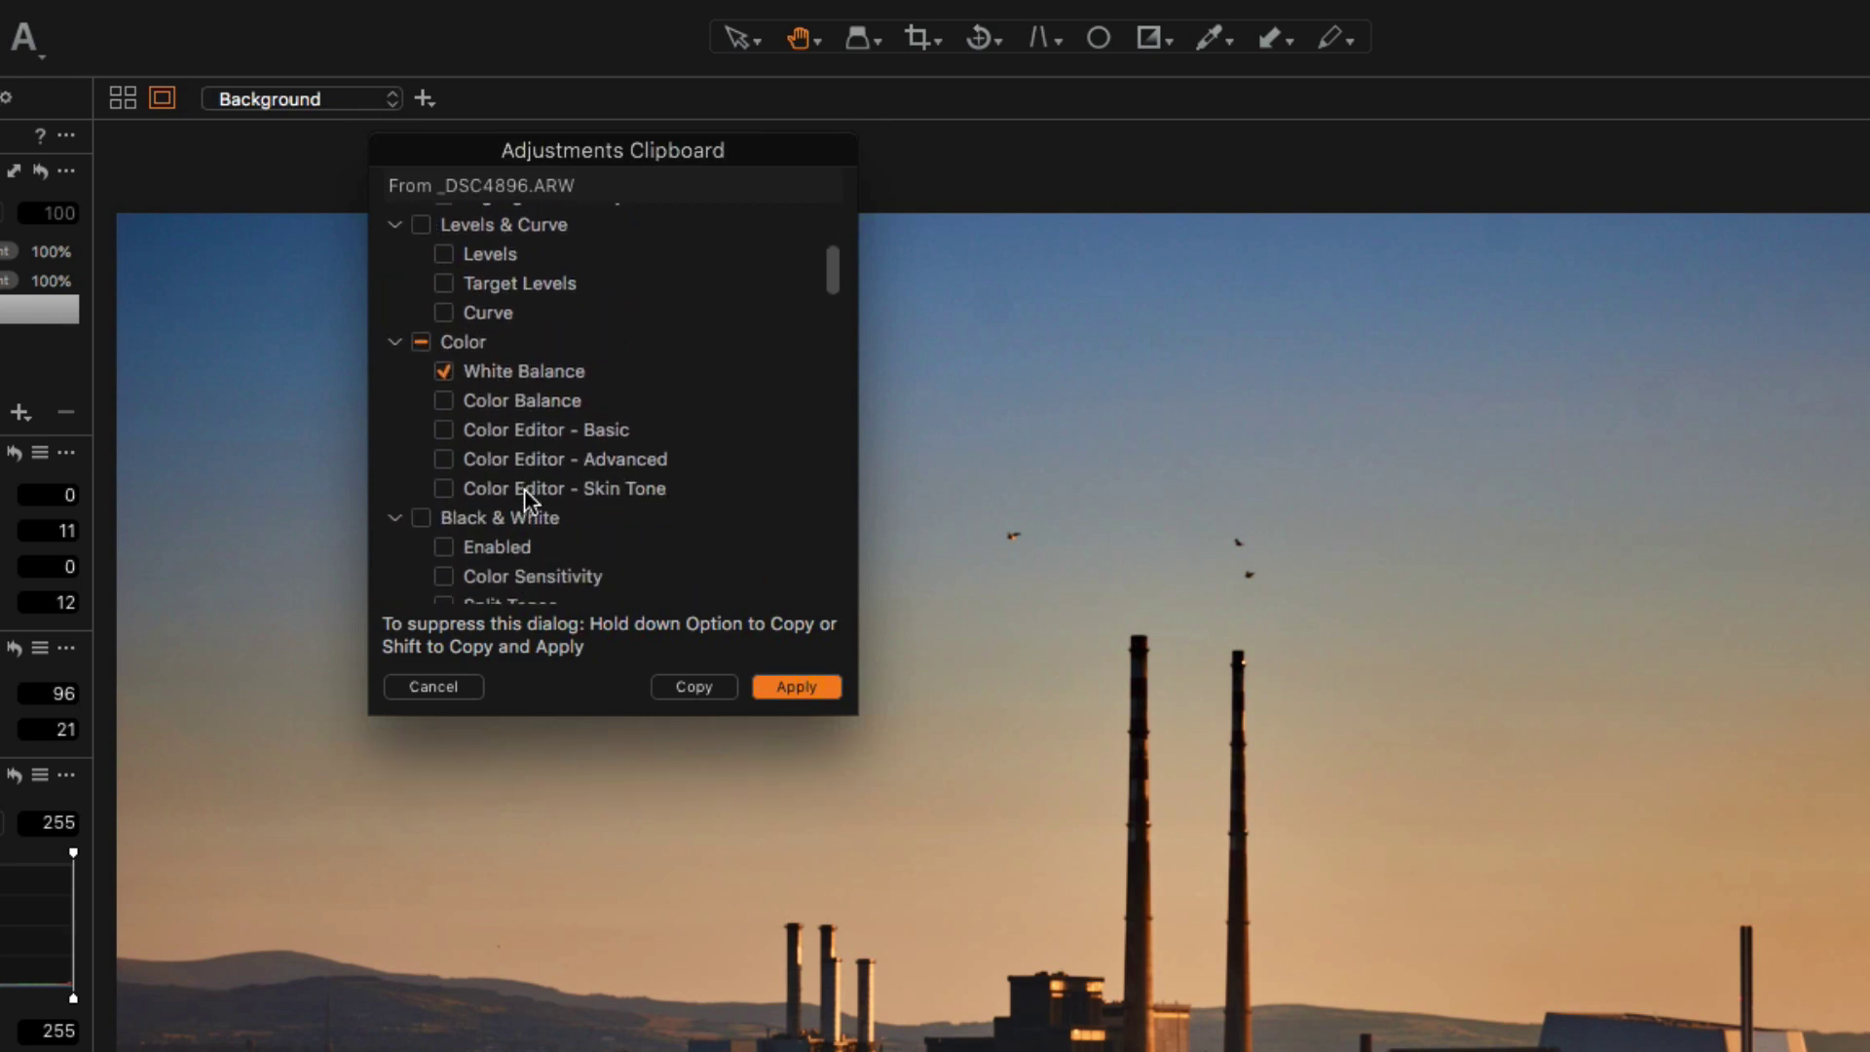
pyautogui.click(431, 313)
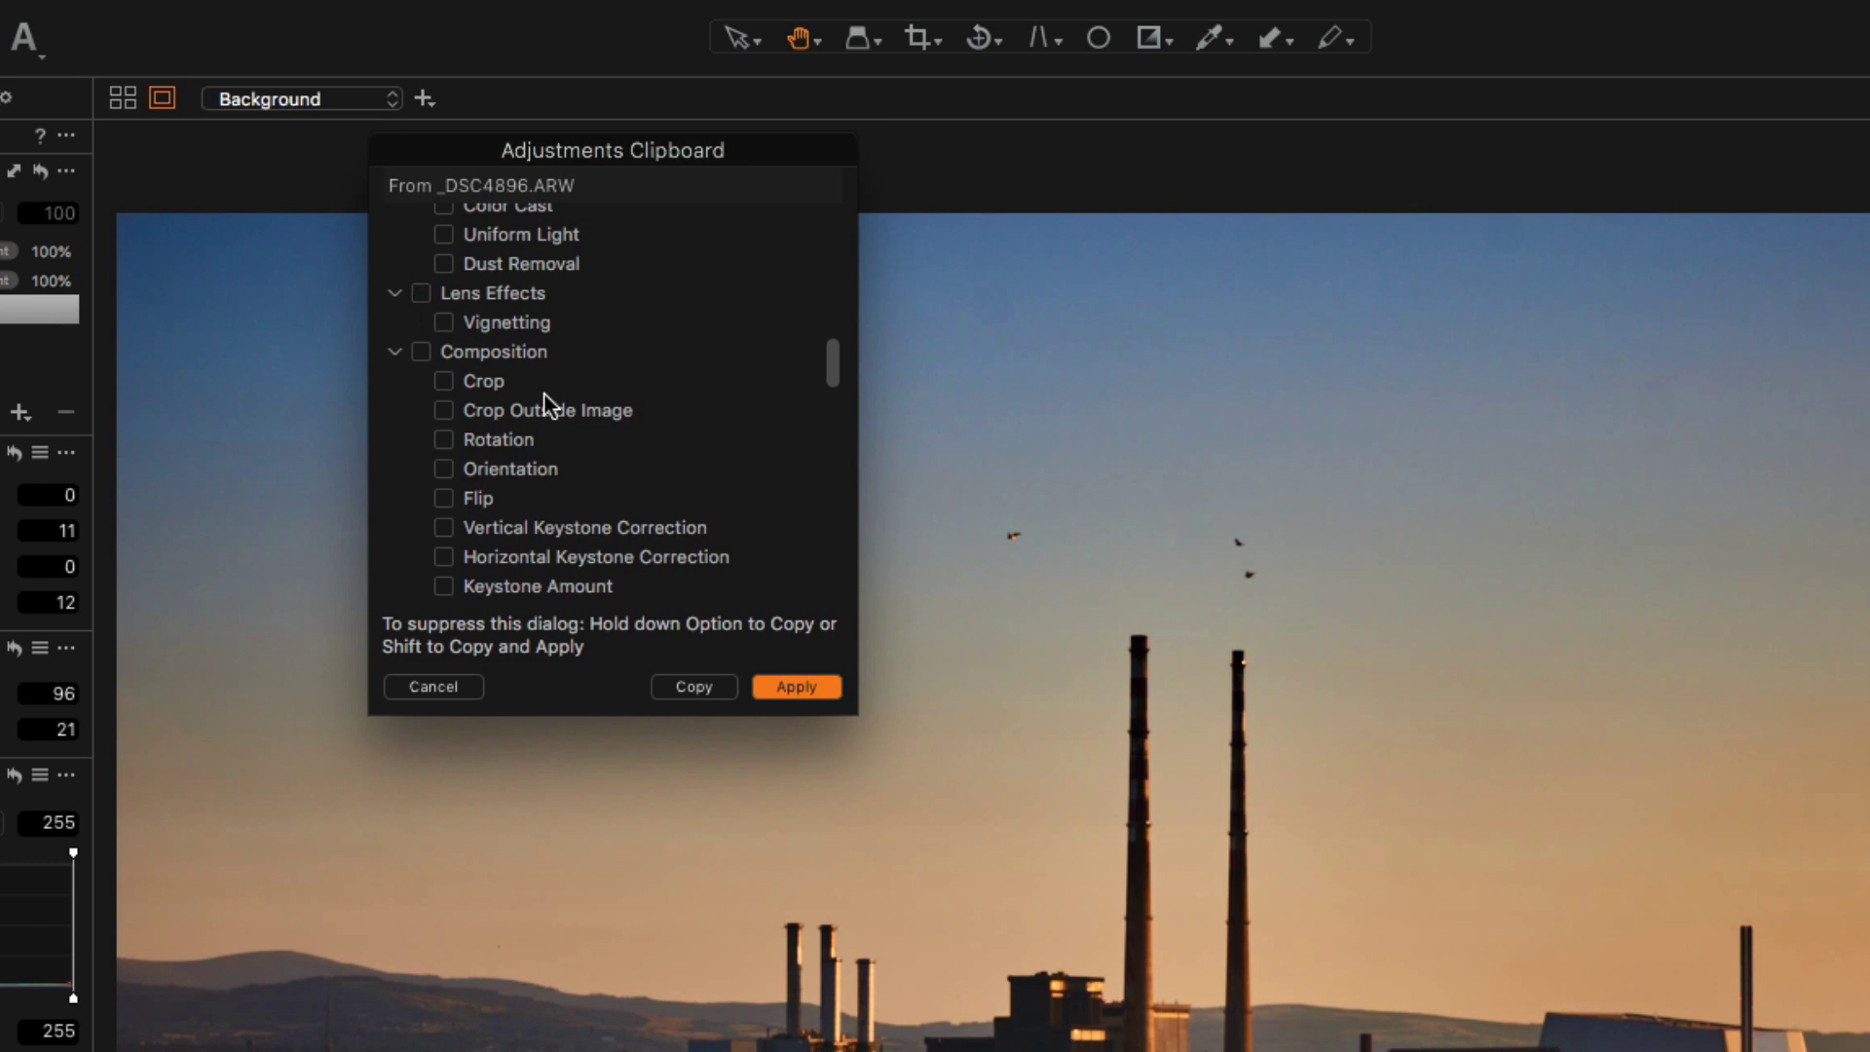
pyautogui.scroll(-12, 570, 411)
pyautogui.scroll(2, 434, 300)
pyautogui.click(420, 285)
pyautogui.scroll(-10, 574, 429)
pyautogui.scroll(3, 570, 418)
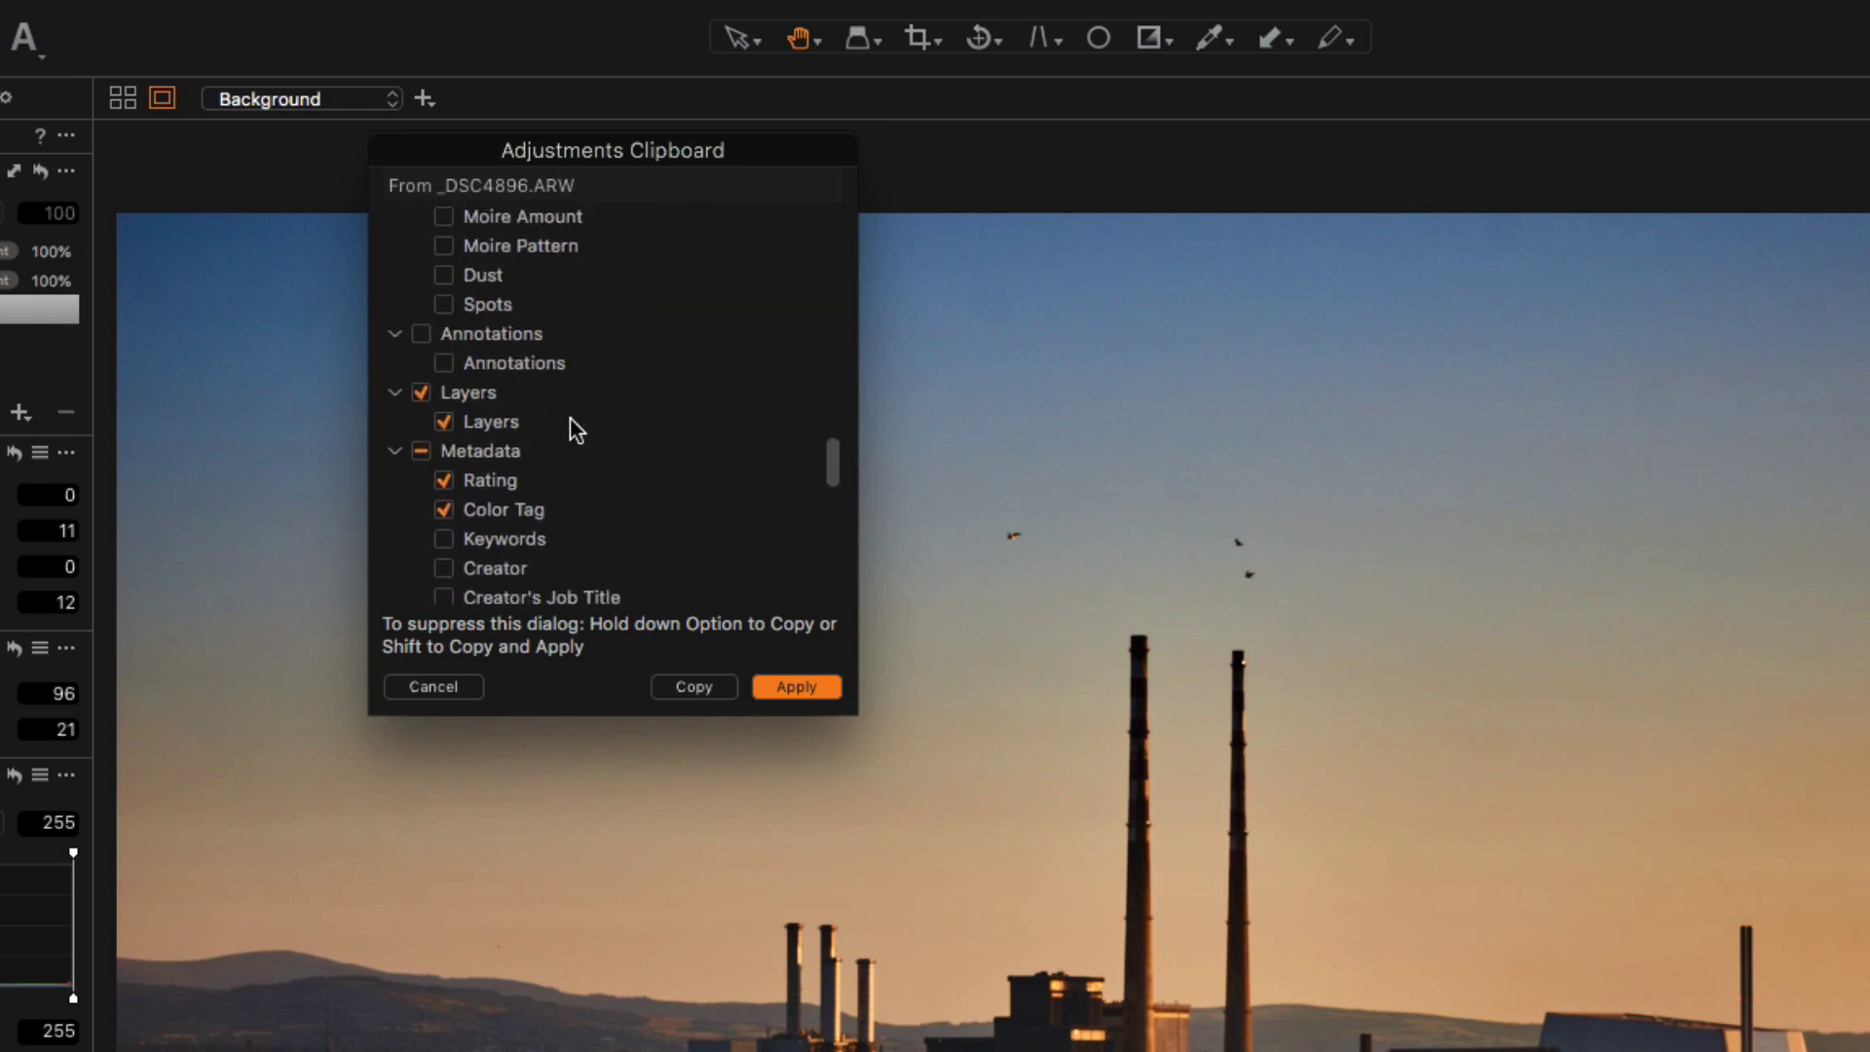
pyautogui.scroll(-10, 625, 402)
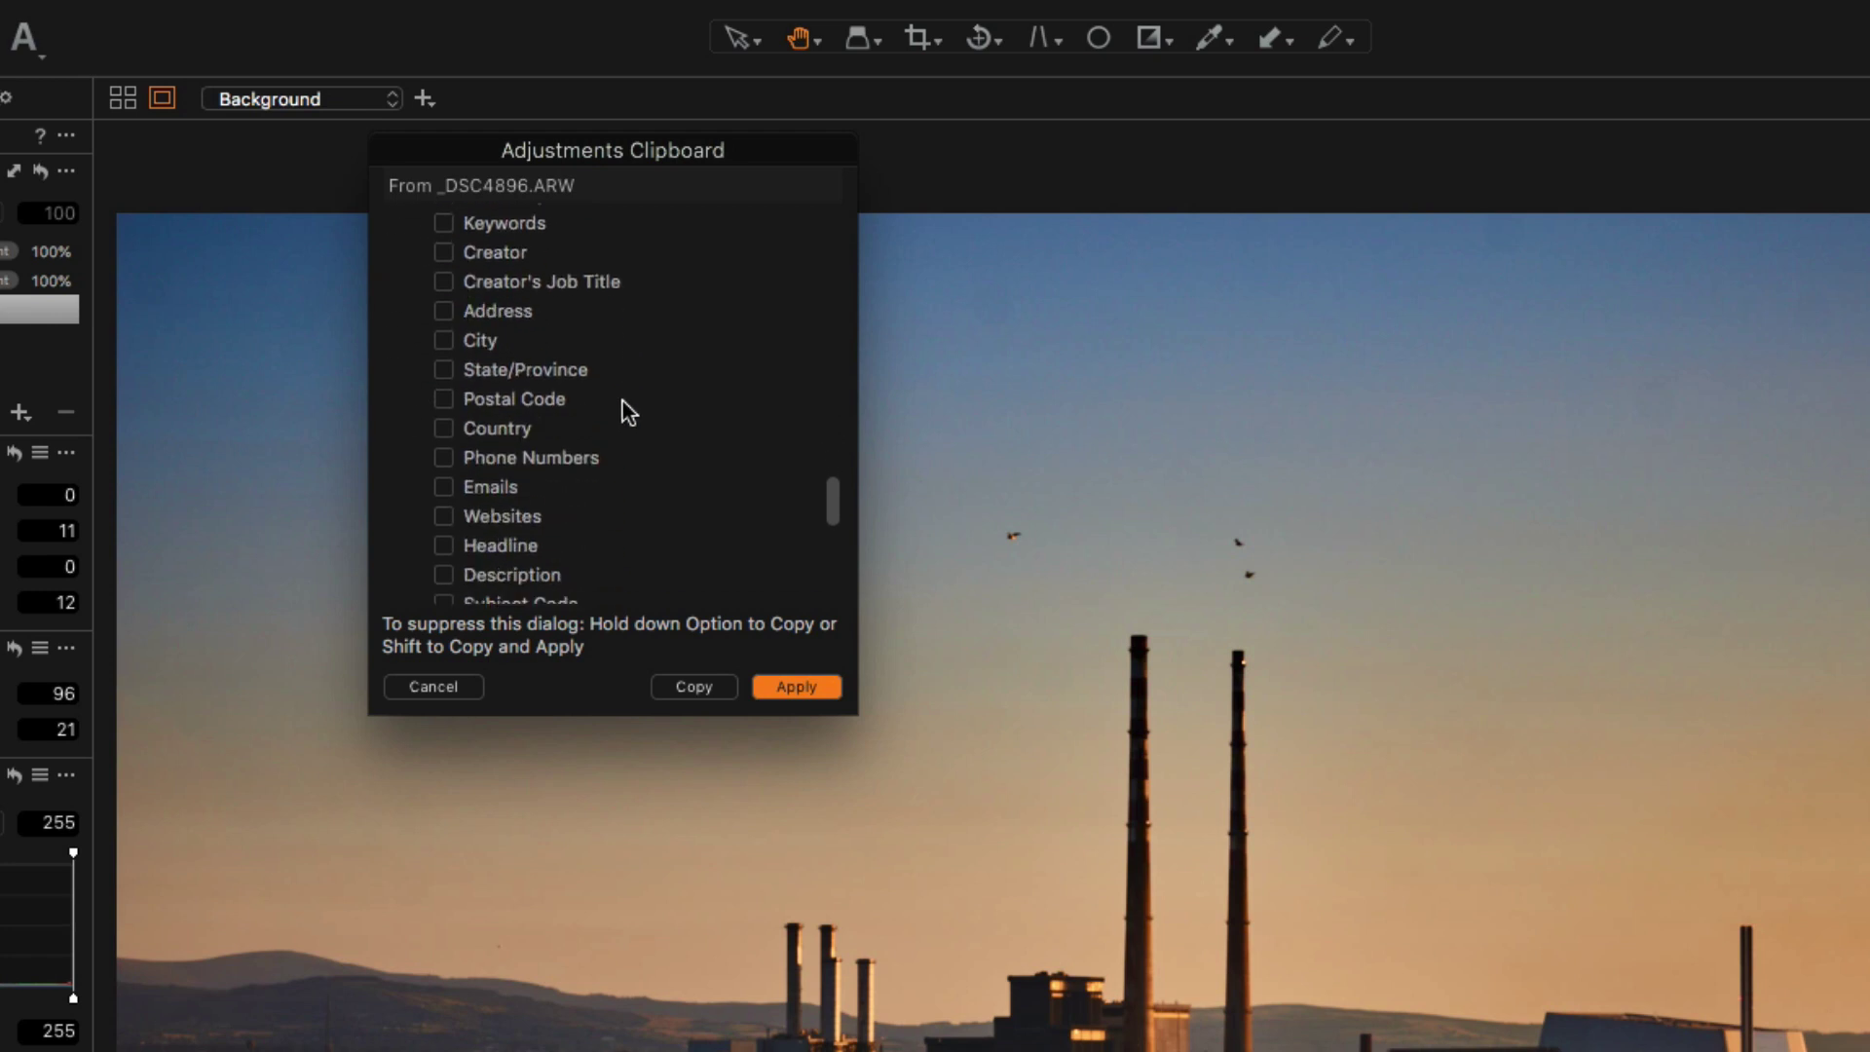
pyautogui.scroll(20, 622, 401)
pyautogui.scroll(-8, 575, 360)
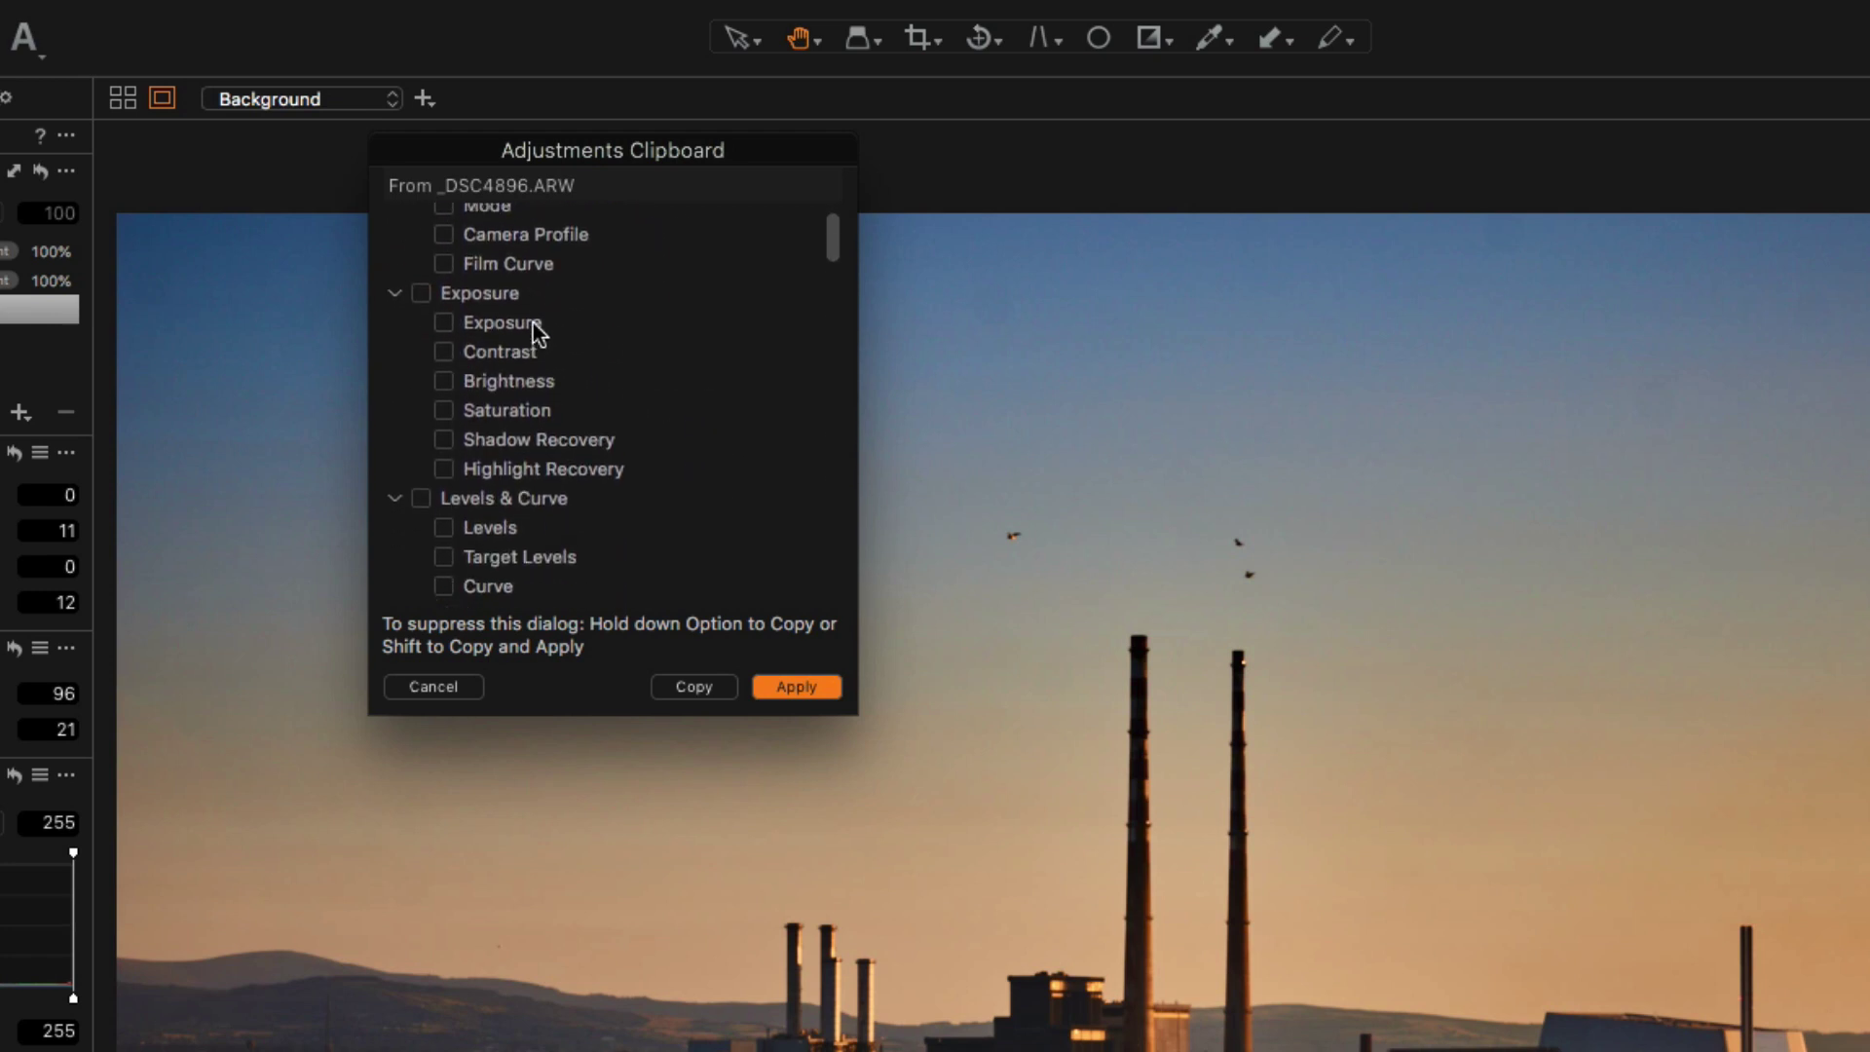
pyautogui.click(524, 318)
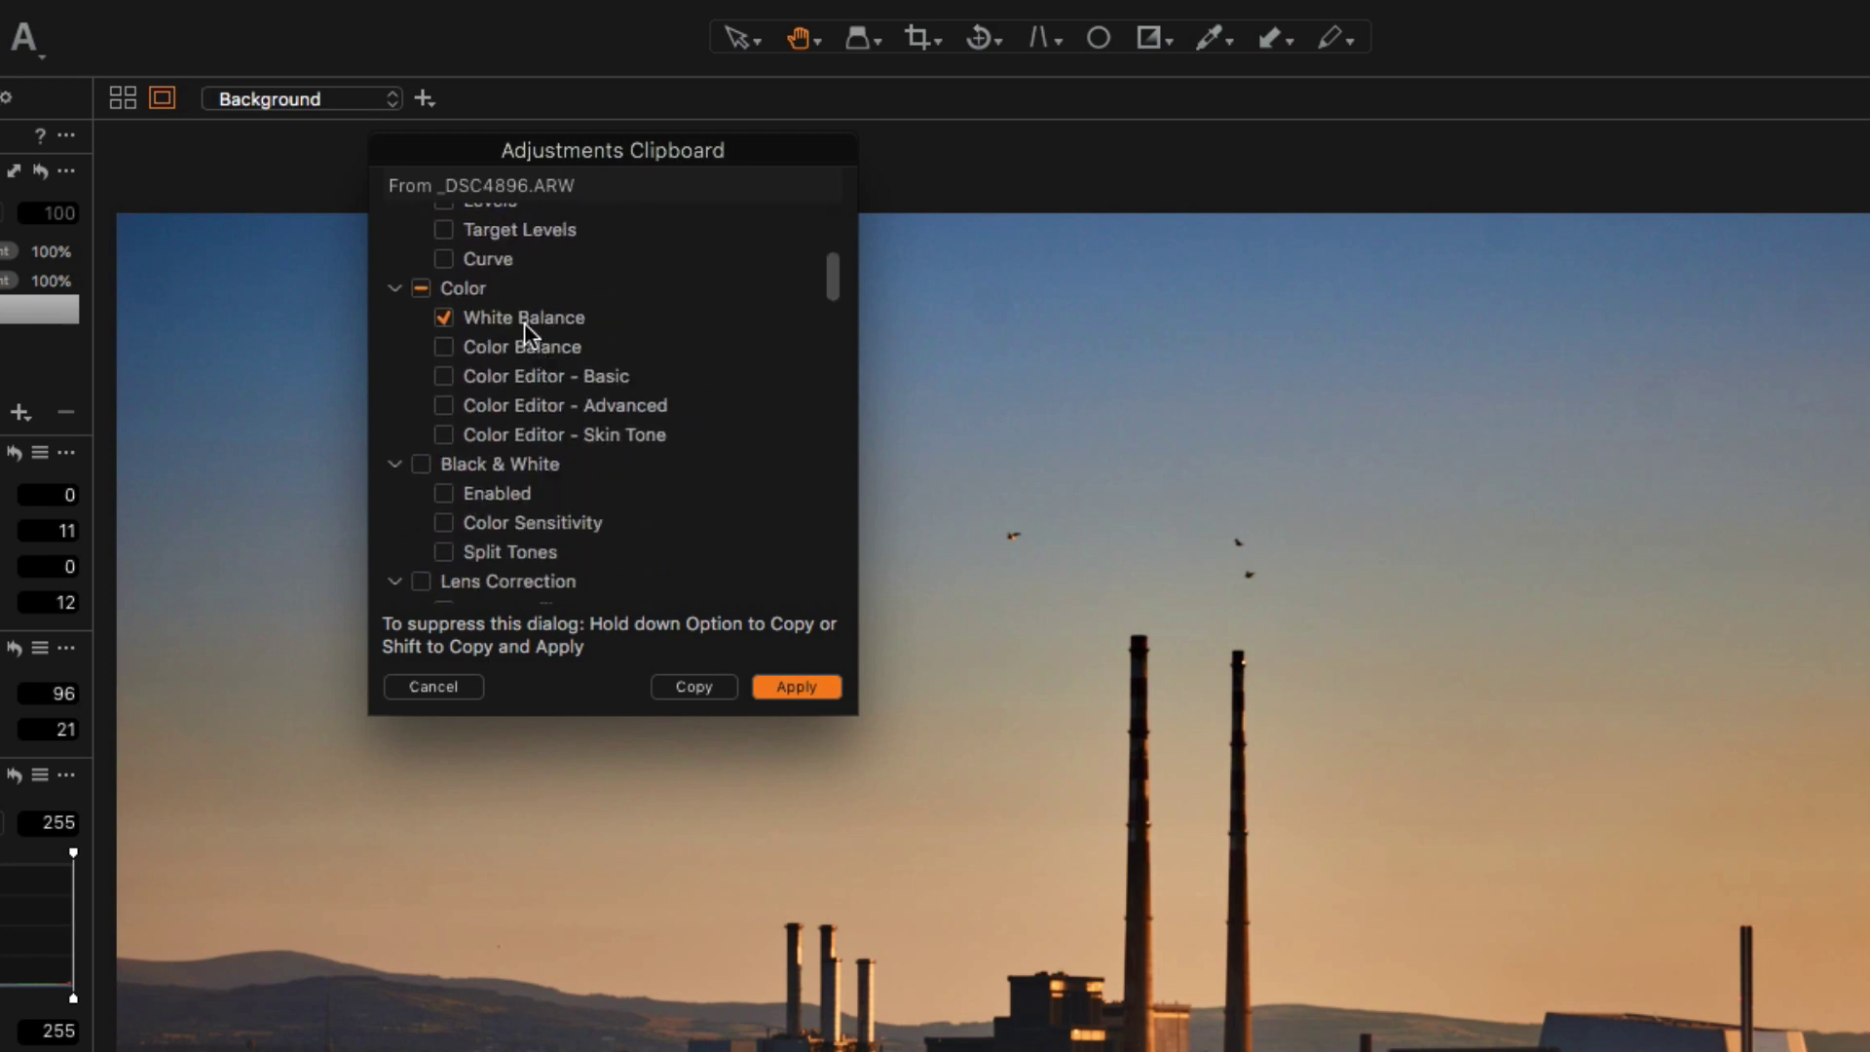
pyautogui.click(695, 688)
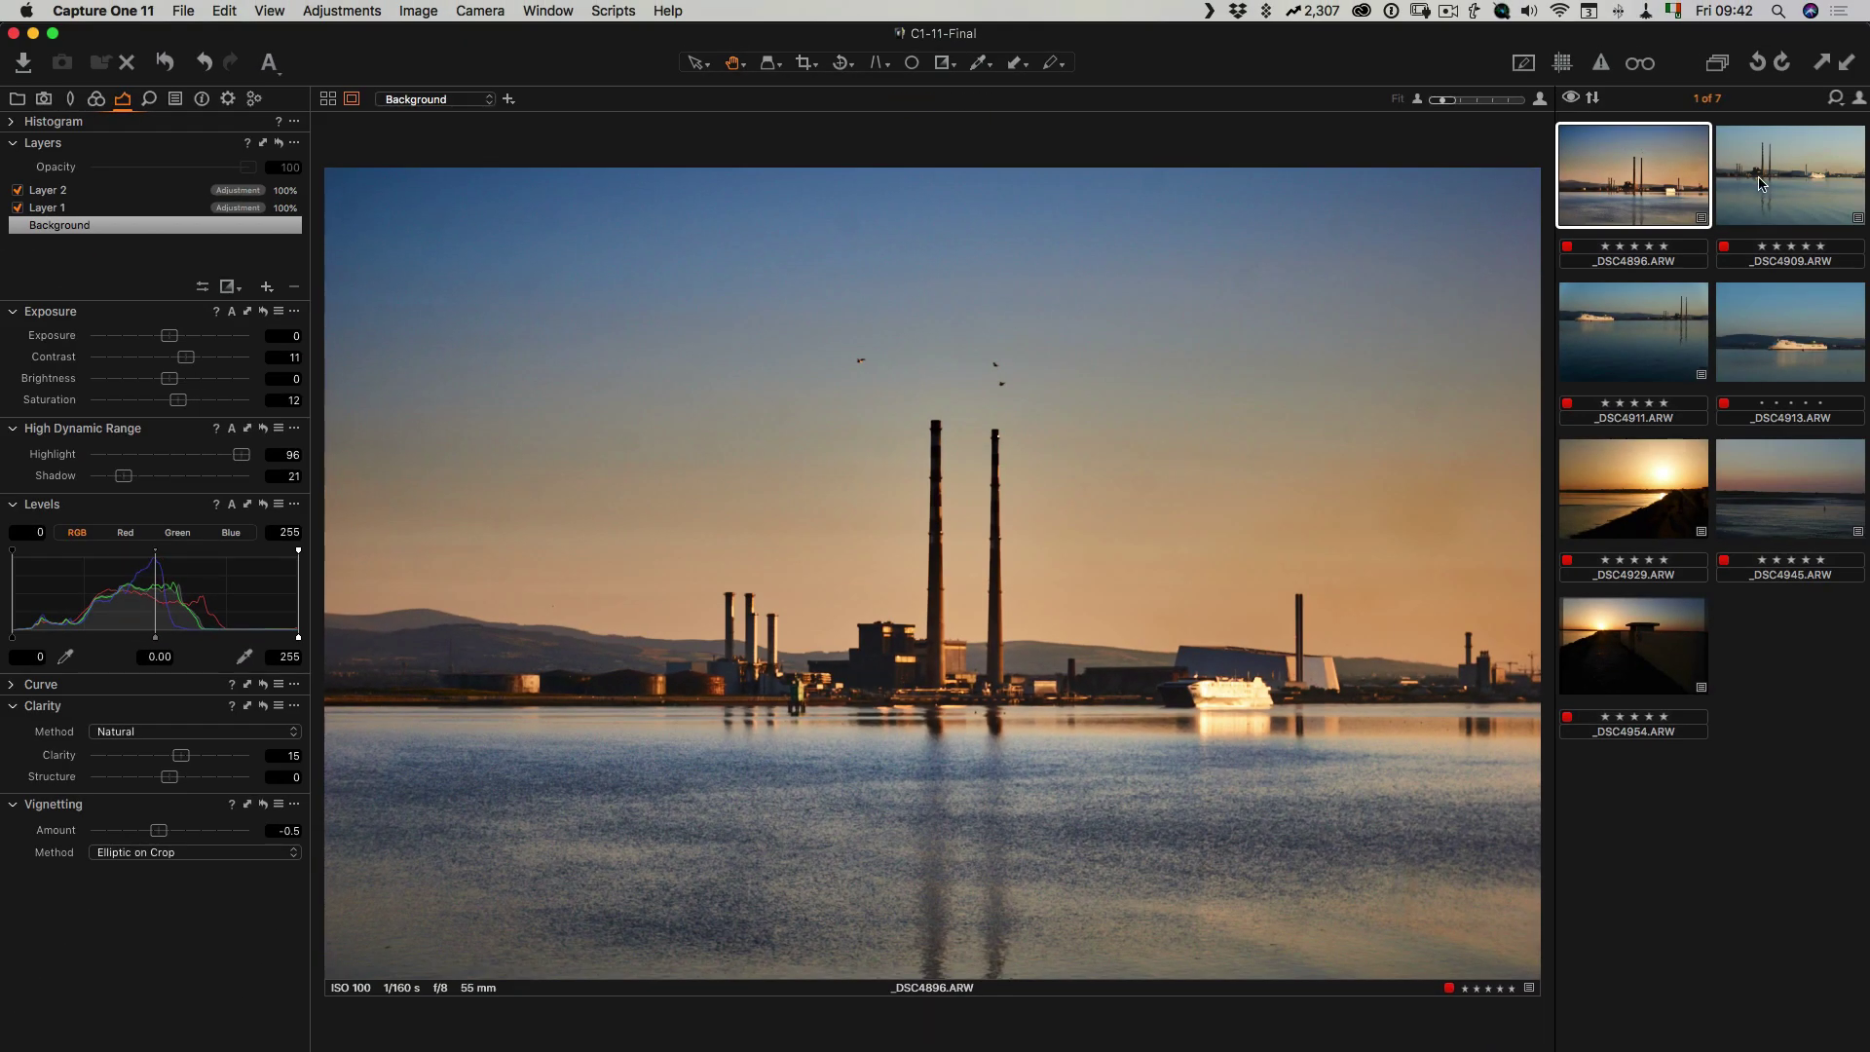
# Step: Apply the copied white balance adjustment to the photo _DSC4909.ARW
pyautogui.click(1761, 182)
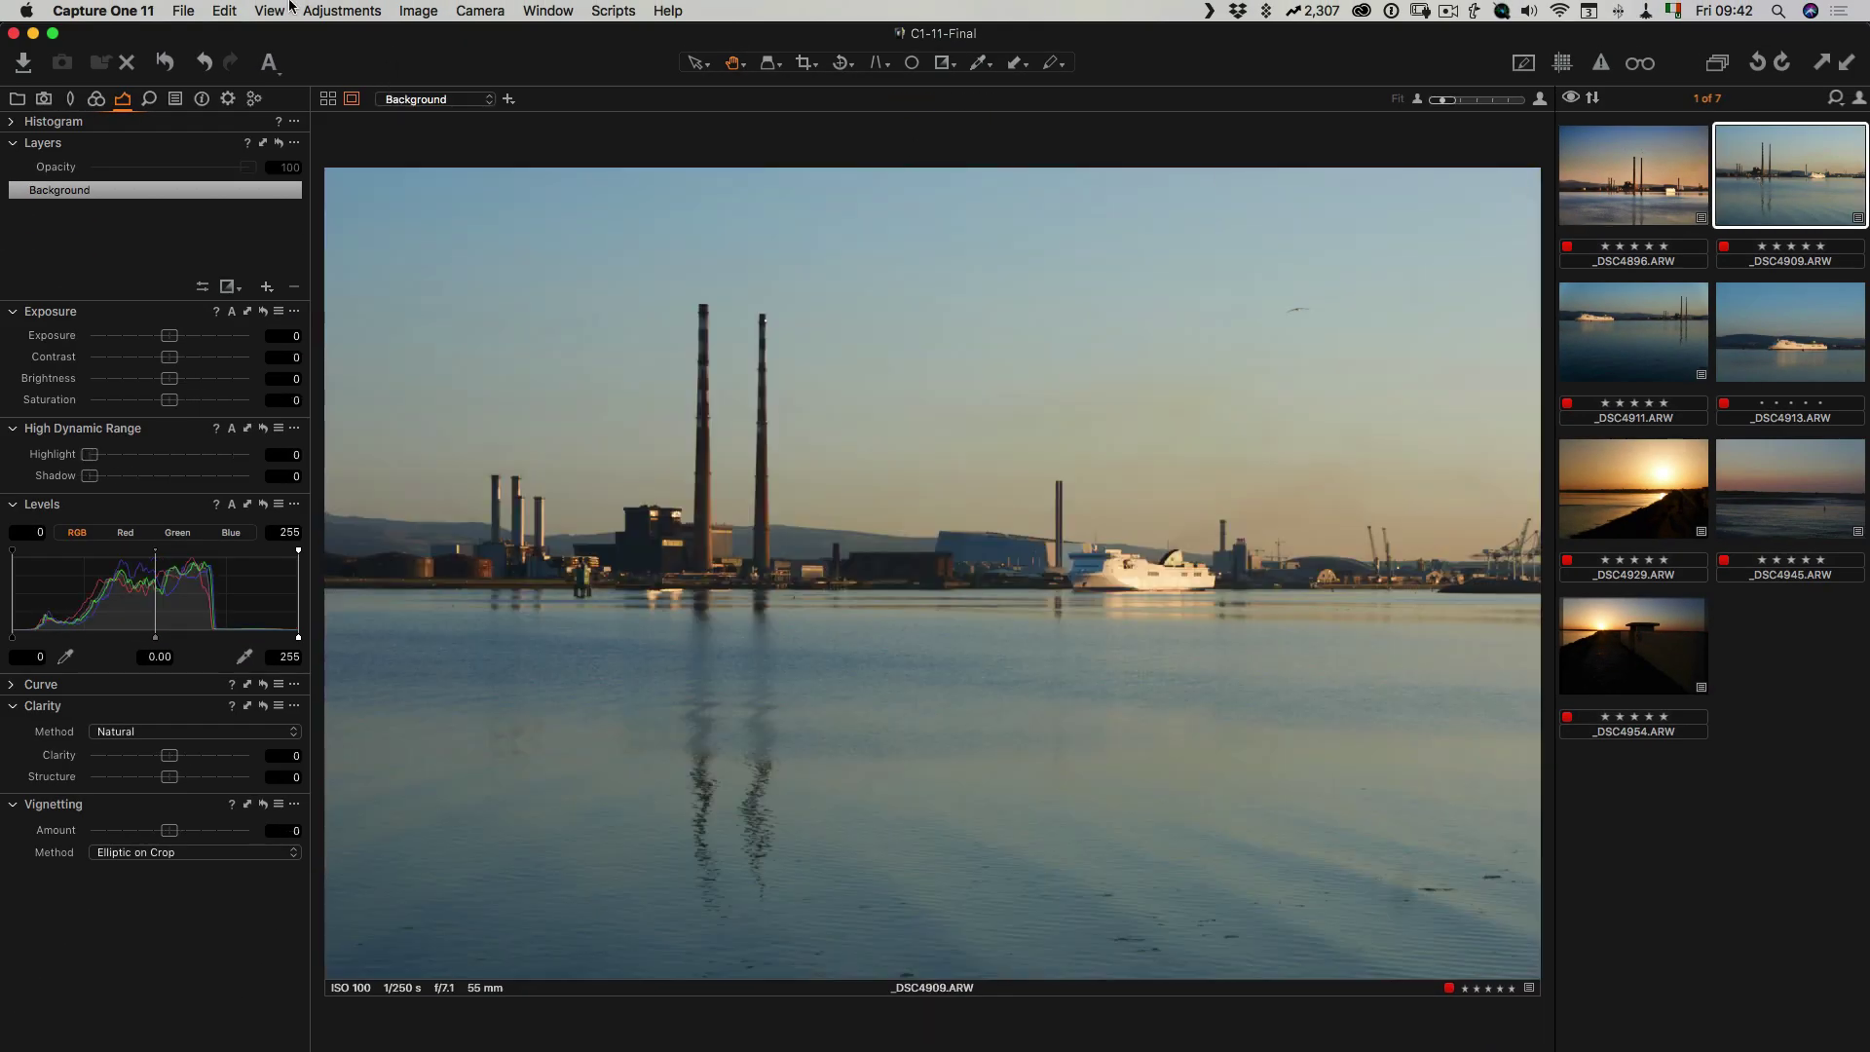
pyautogui.click(329, 9)
pyautogui.click(353, 122)
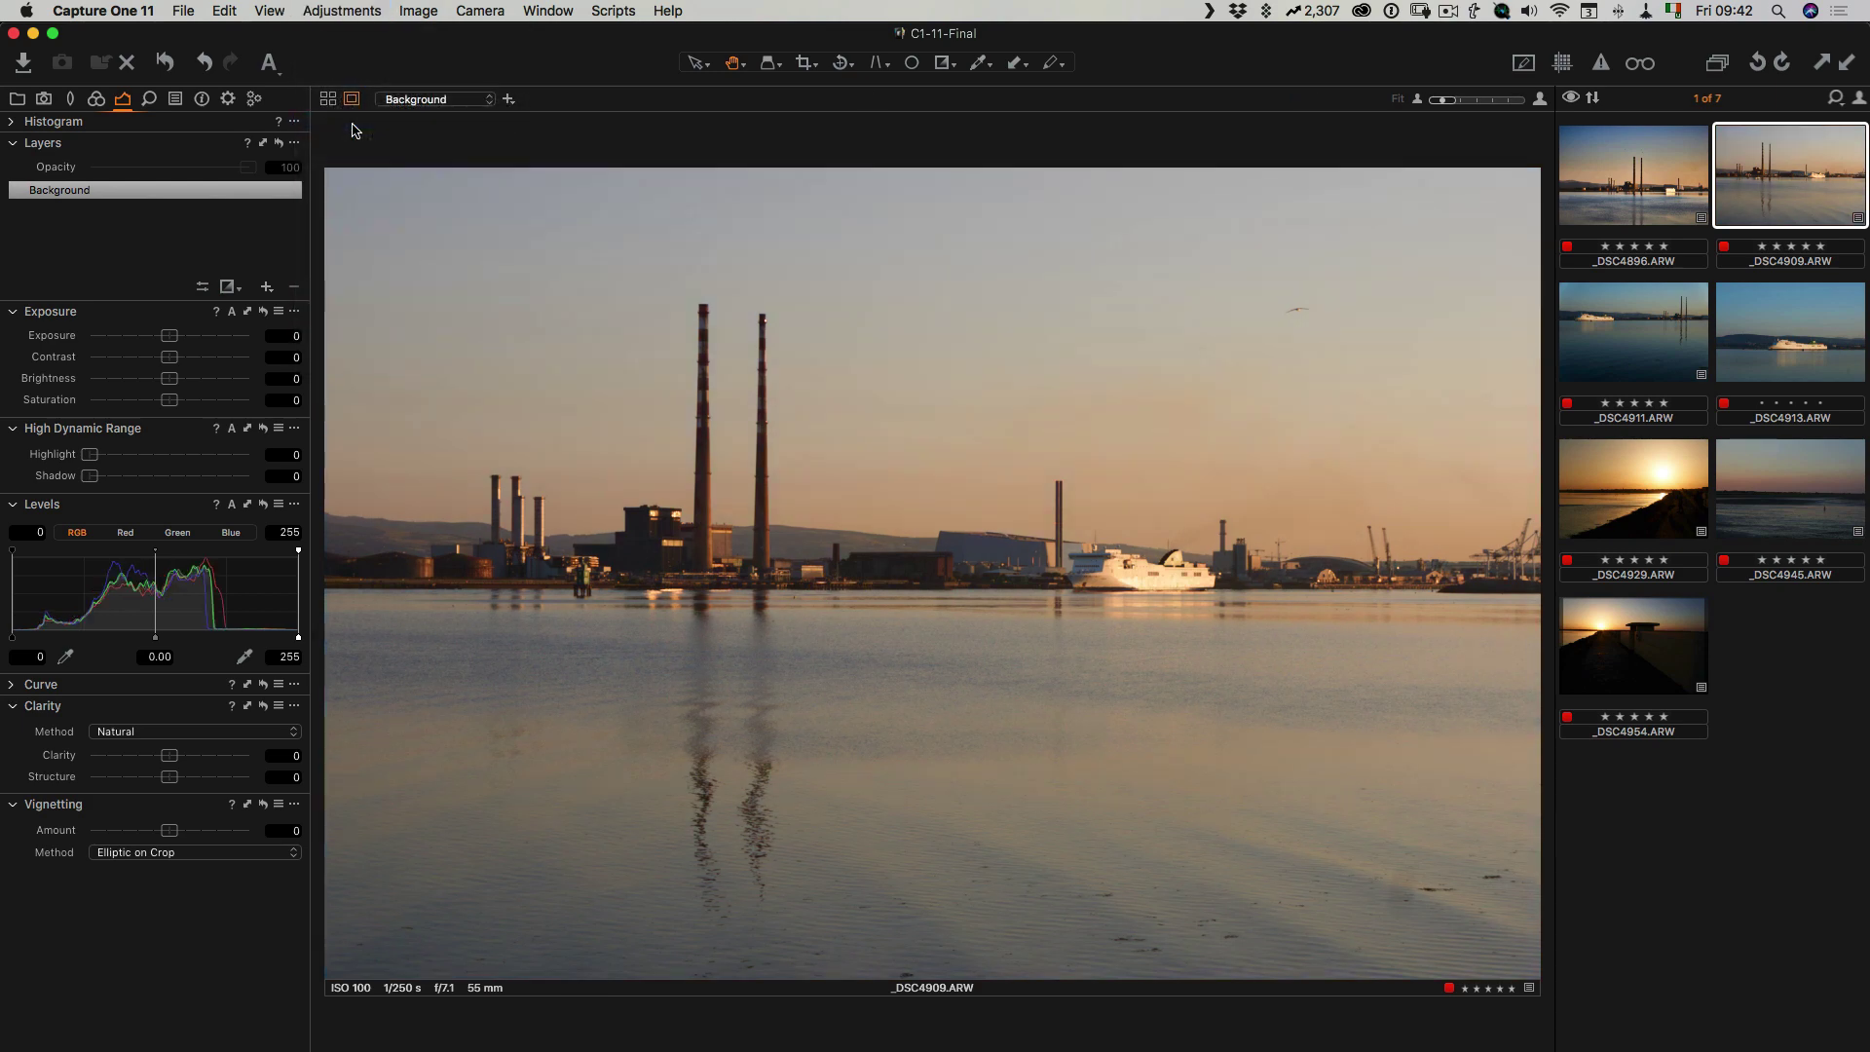
# Step: Set the contrast of _DSC4909.ARW to 13, highlight recovery to 74 and clarity to 17
pyautogui.moveTo(169, 357); pyautogui.dragTo(195, 364)
pyautogui.moveTo(90, 455); pyautogui.dragTo(209, 461)
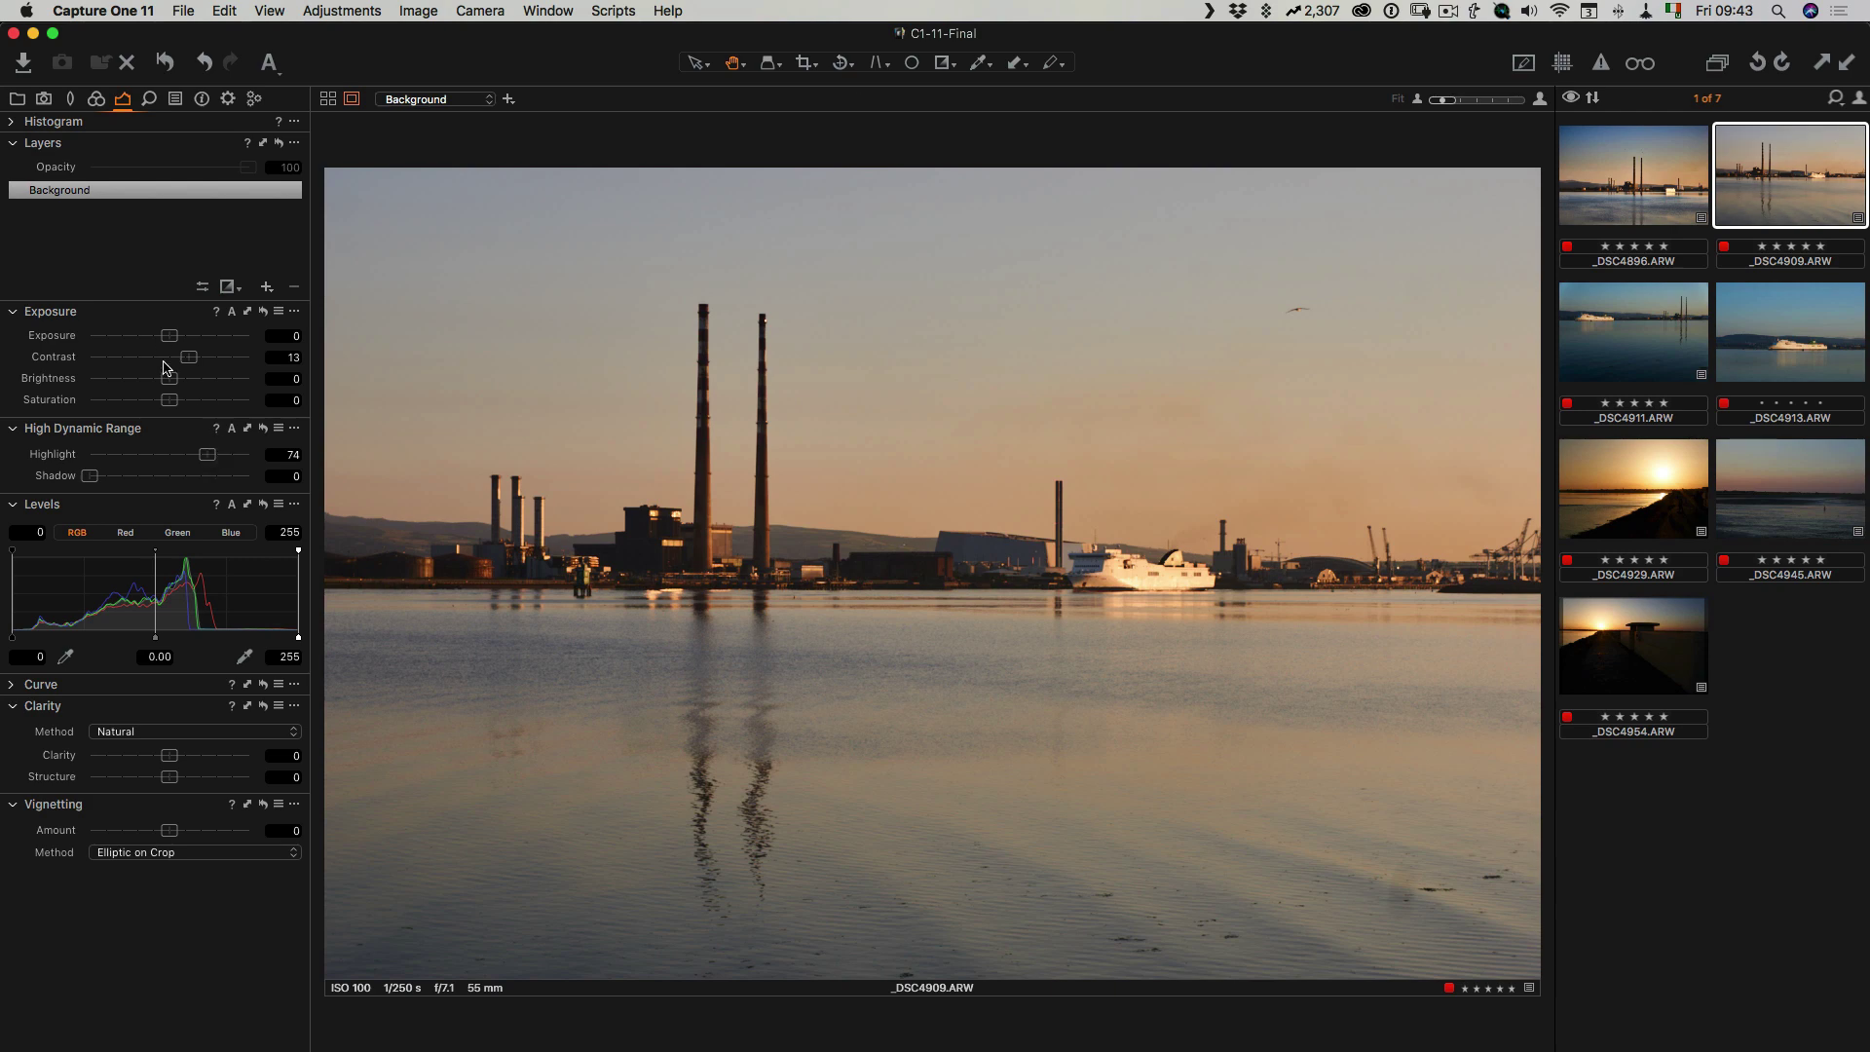
pyautogui.moveTo(178, 758); pyautogui.dragTo(194, 759)
# Step: Set the vignetting of _DSC4909.ARW to -0.27 and raise its saturation to about 14
pyautogui.moveTo(161, 833); pyautogui.dragTo(156, 833)
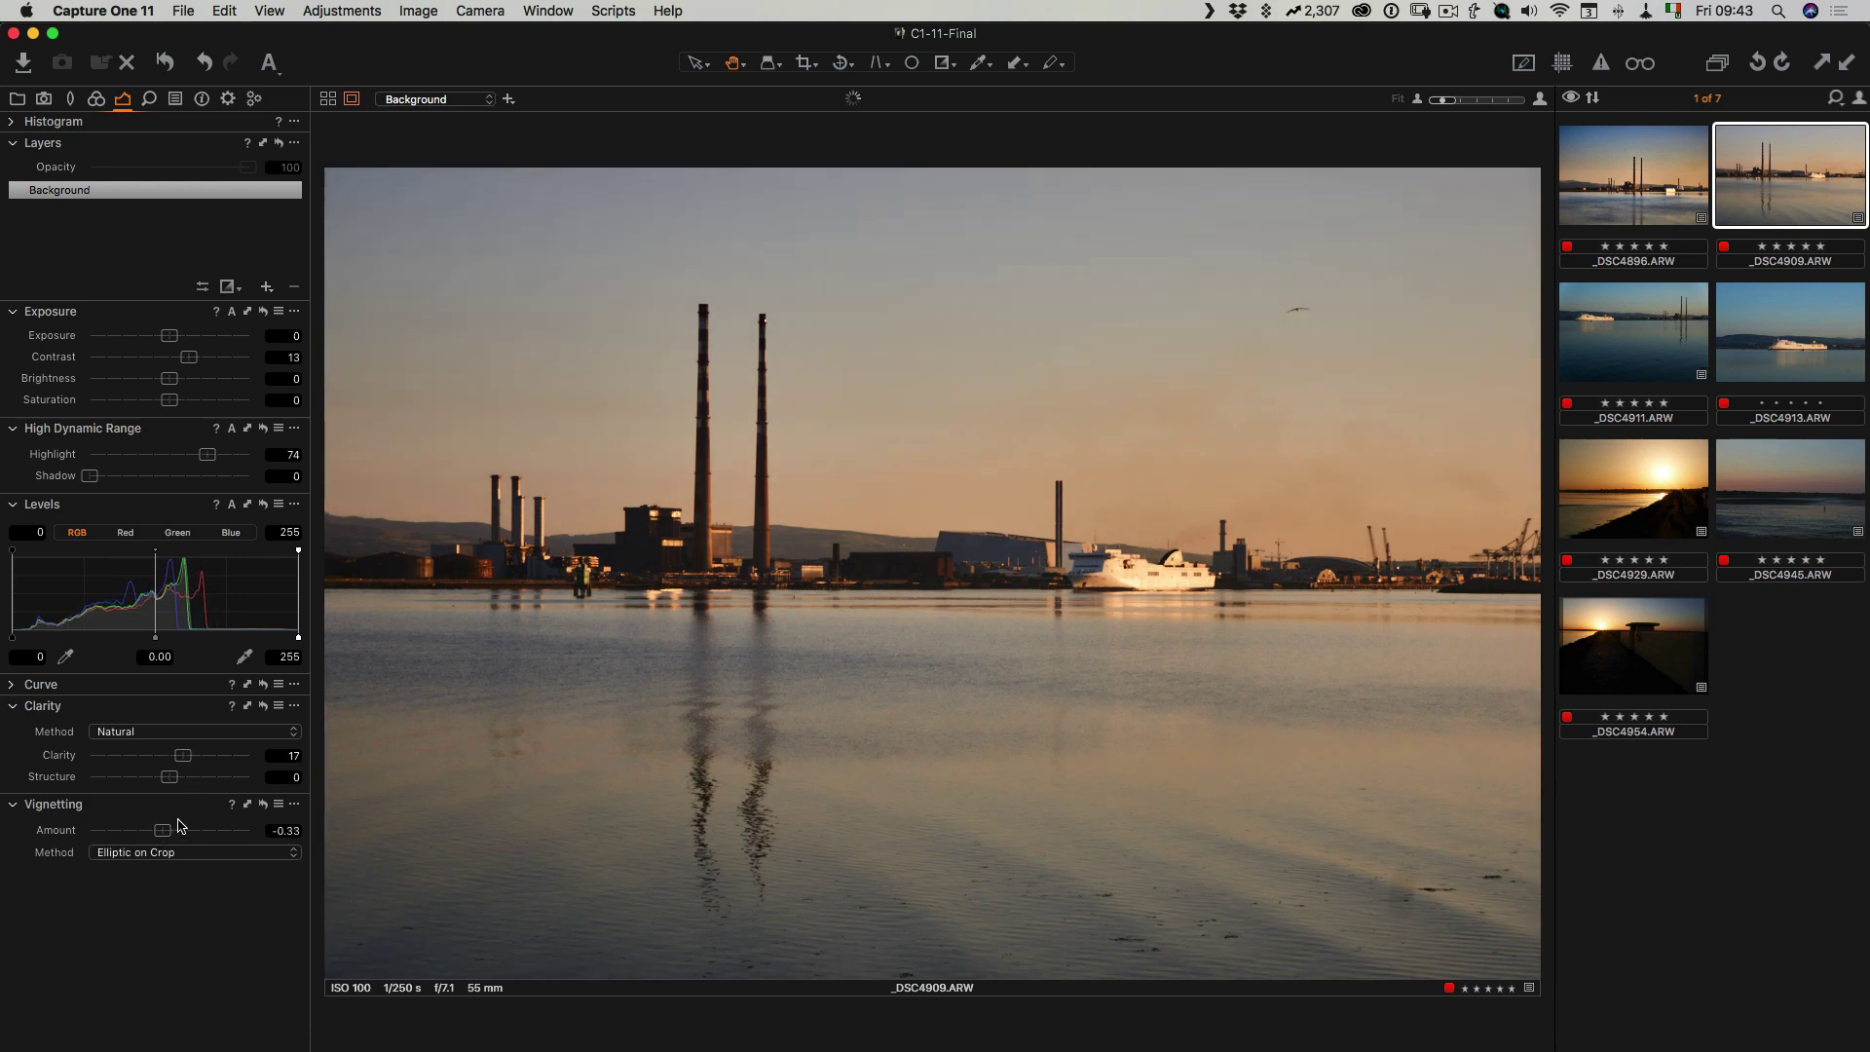
pyautogui.moveTo(179, 406); pyautogui.dragTo(182, 403)
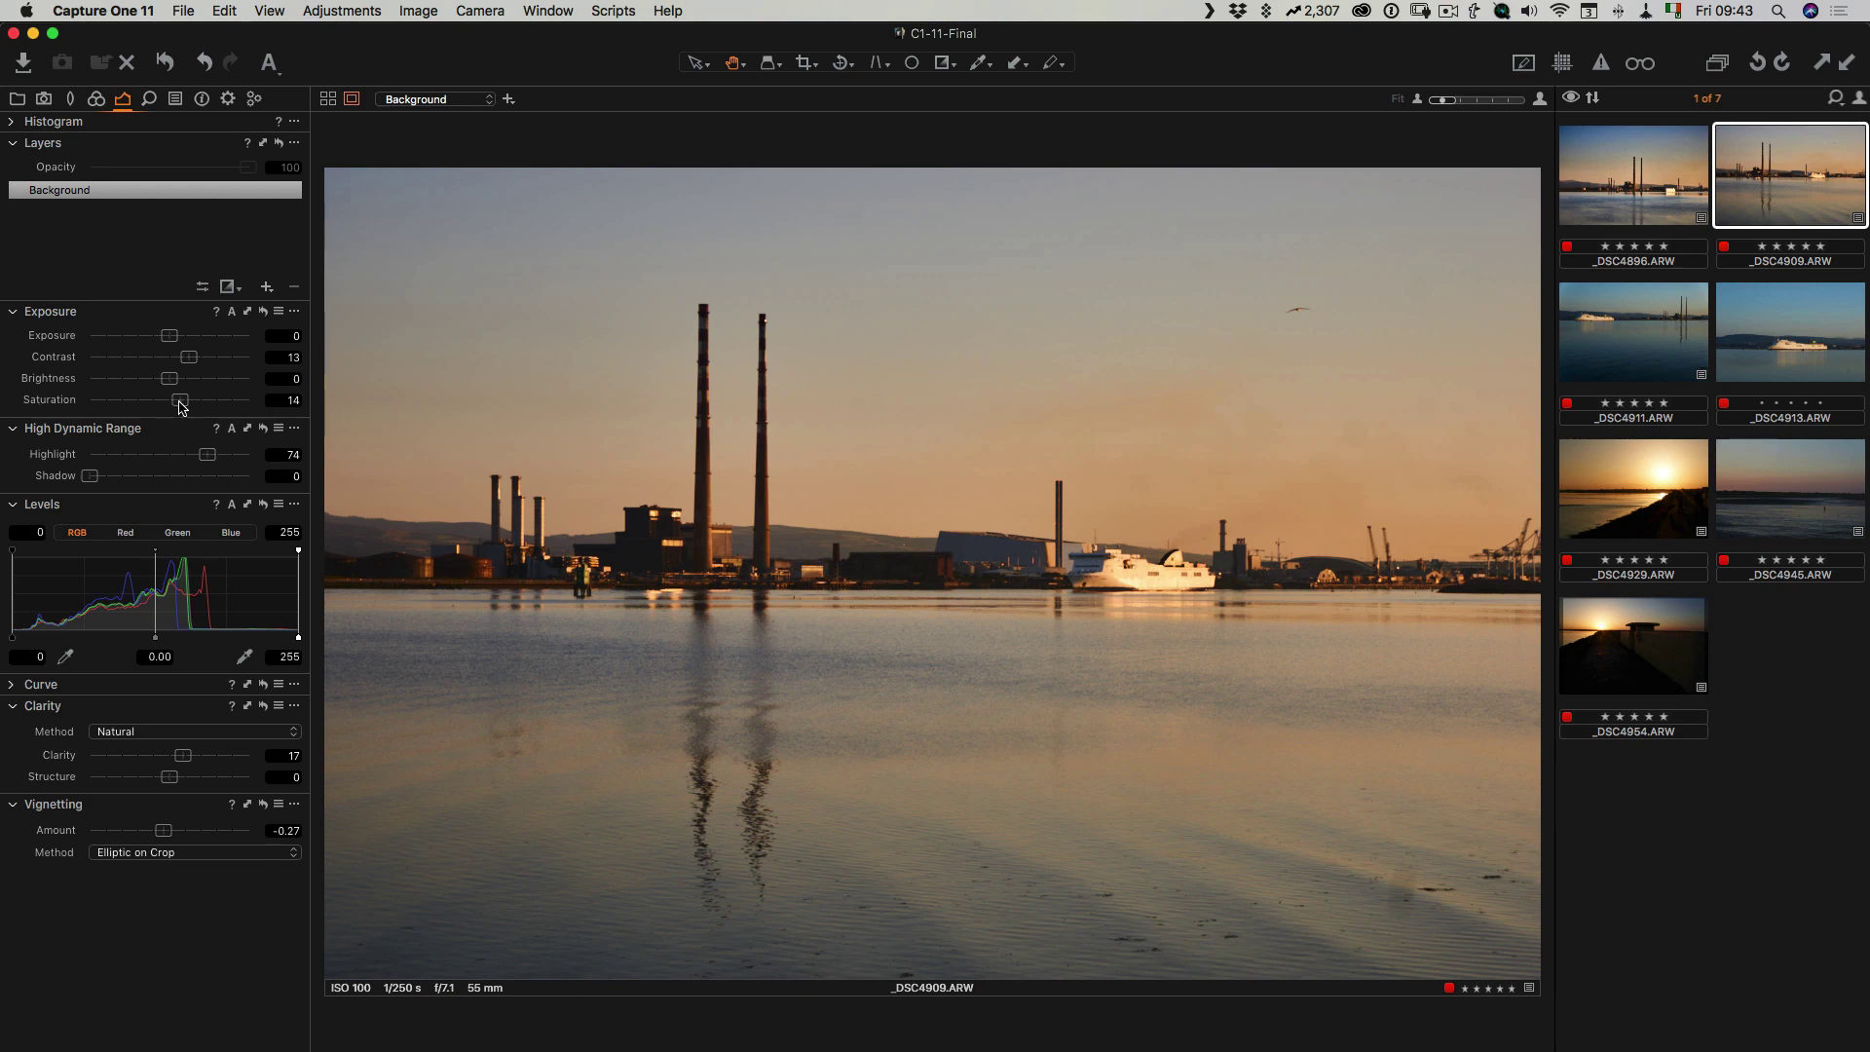
pyautogui.moveTo(180, 405); pyautogui.dragTo(185, 406)
# Step: Try raising the saturation of all colours to 65.9 with the basic Color Editor and reset it
pyautogui.click(96, 99)
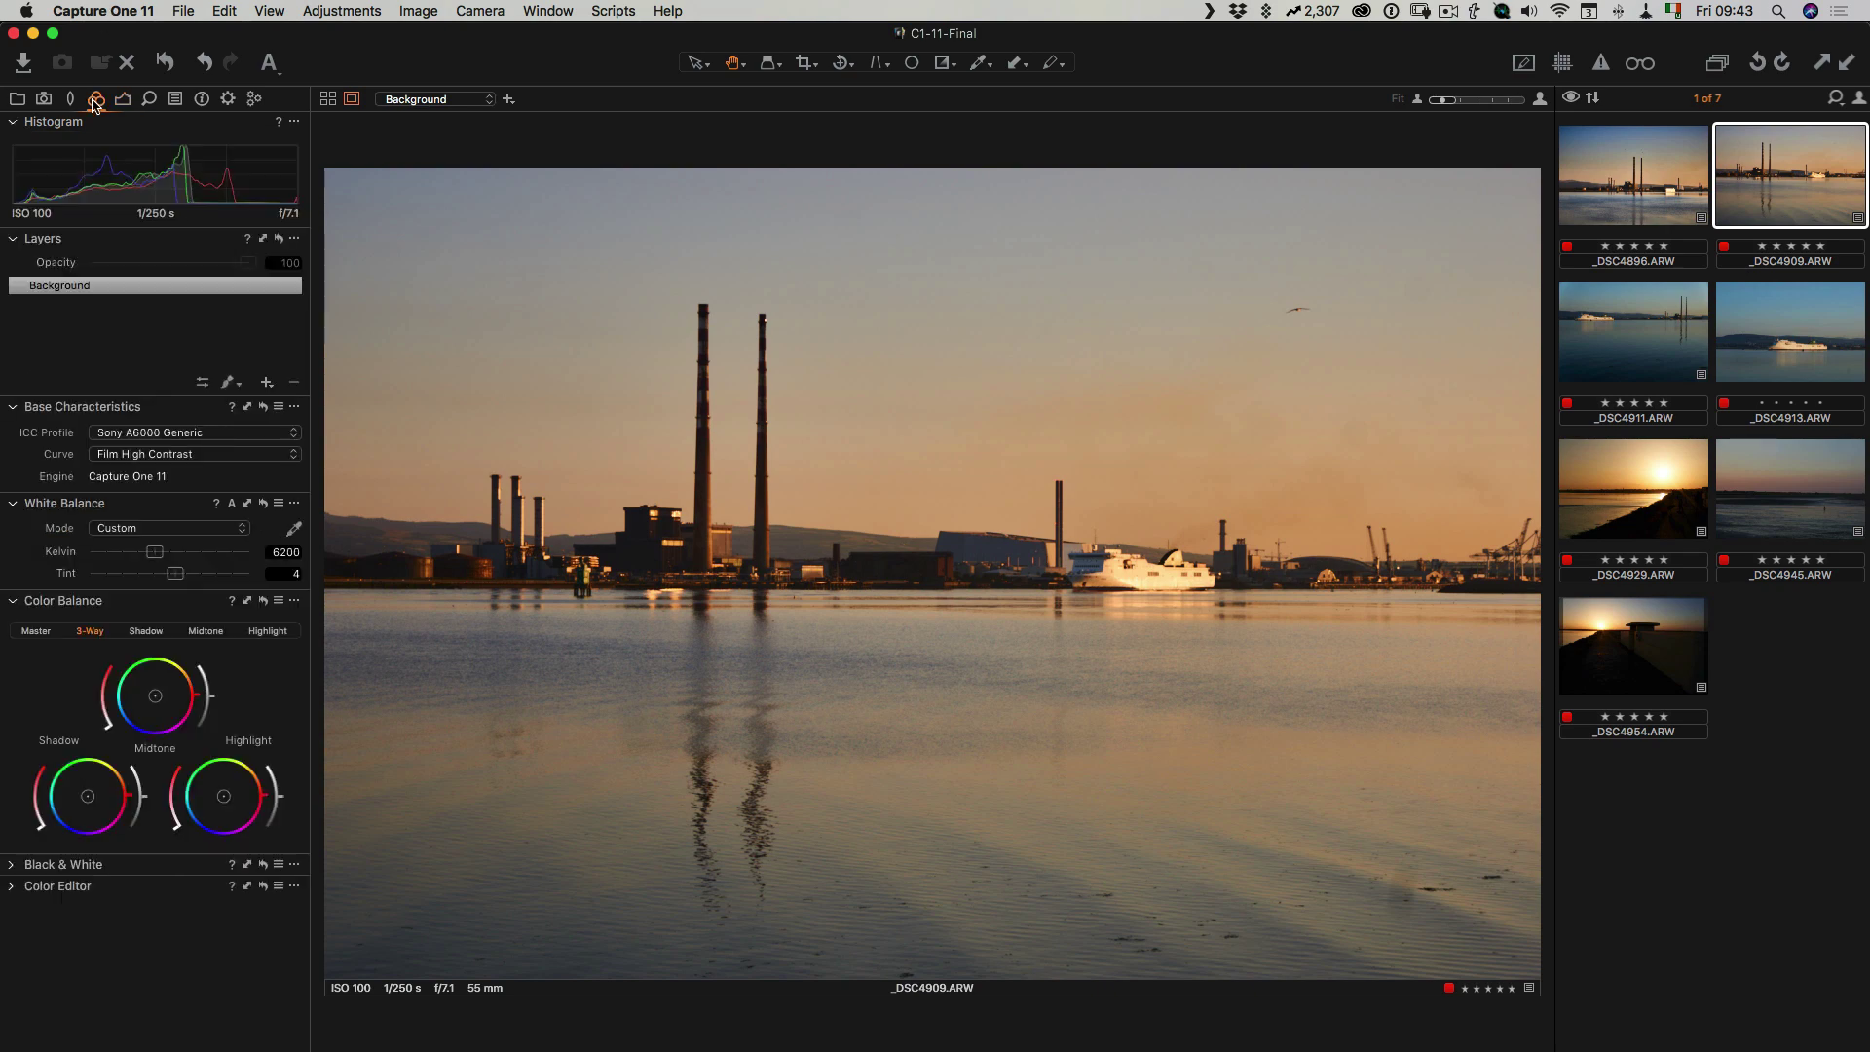
pyautogui.keyDown('alt'); pyautogui.click(13, 887); pyautogui.keyUp('alt')
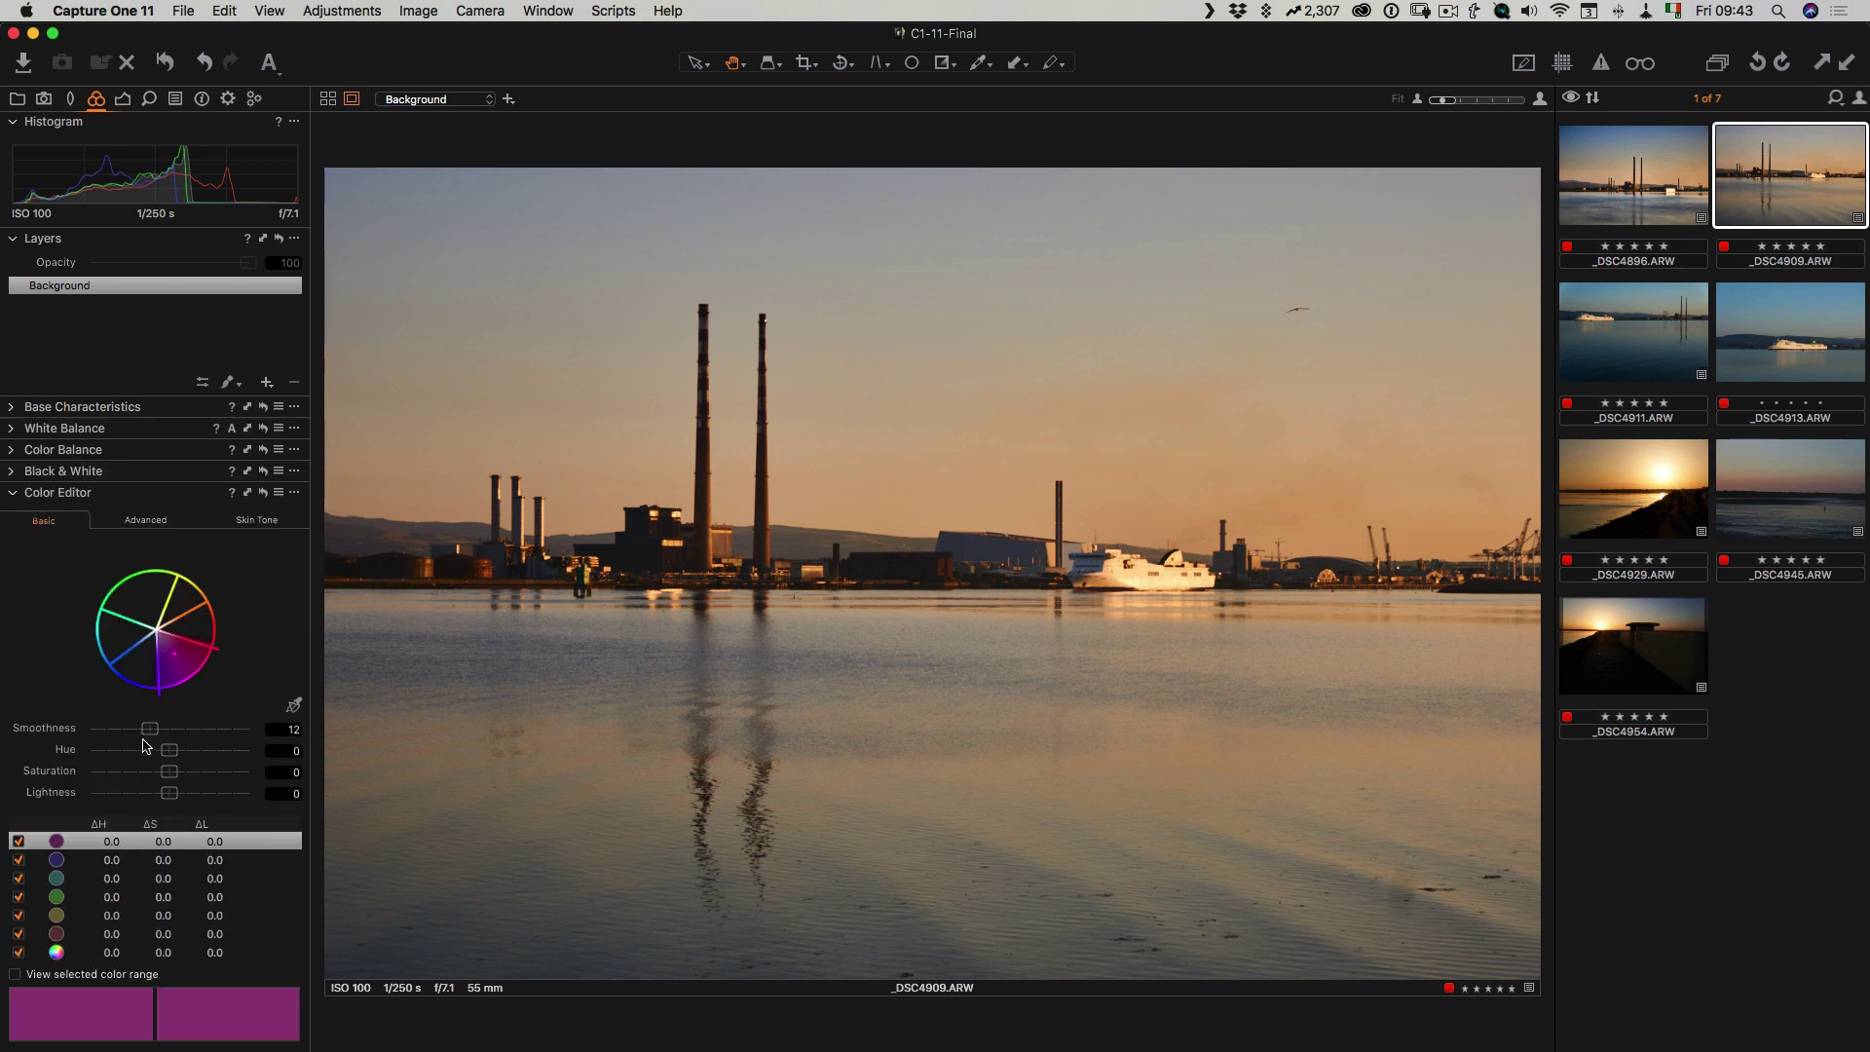
pyautogui.click(76, 953)
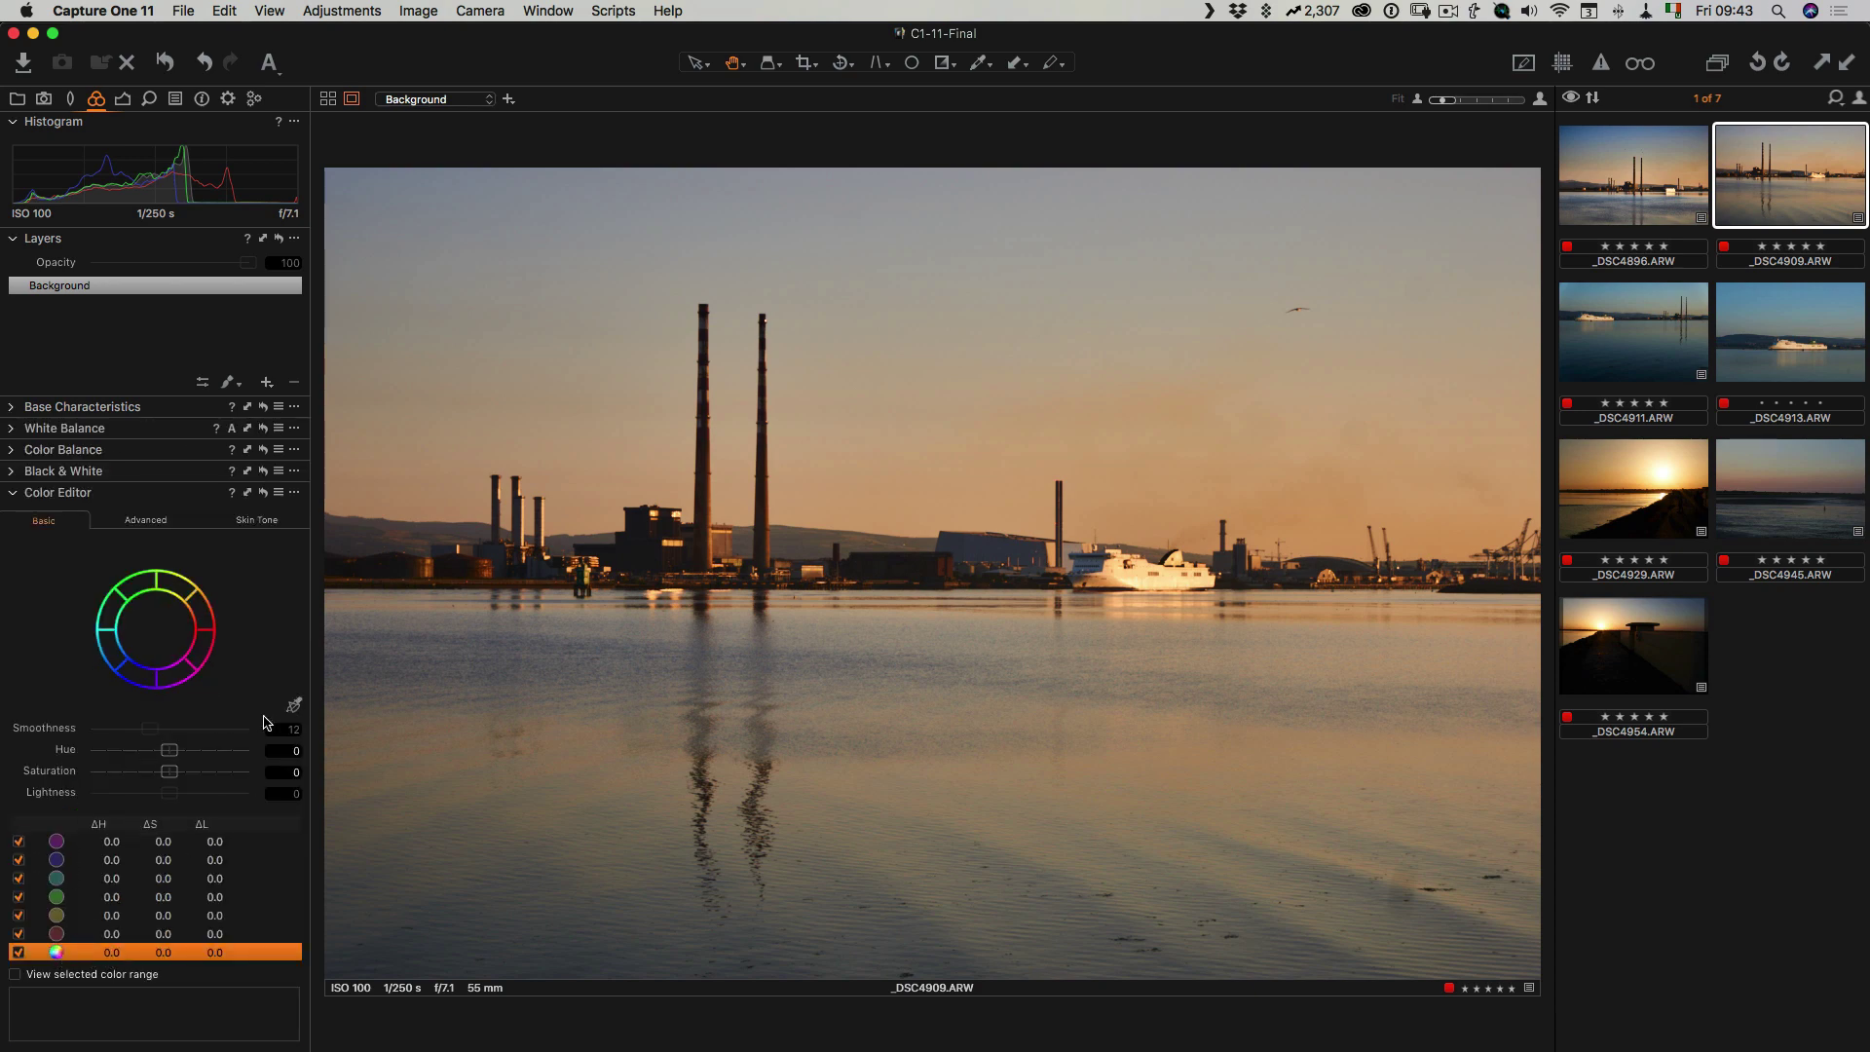
pyautogui.moveTo(187, 772); pyautogui.dragTo(234, 773)
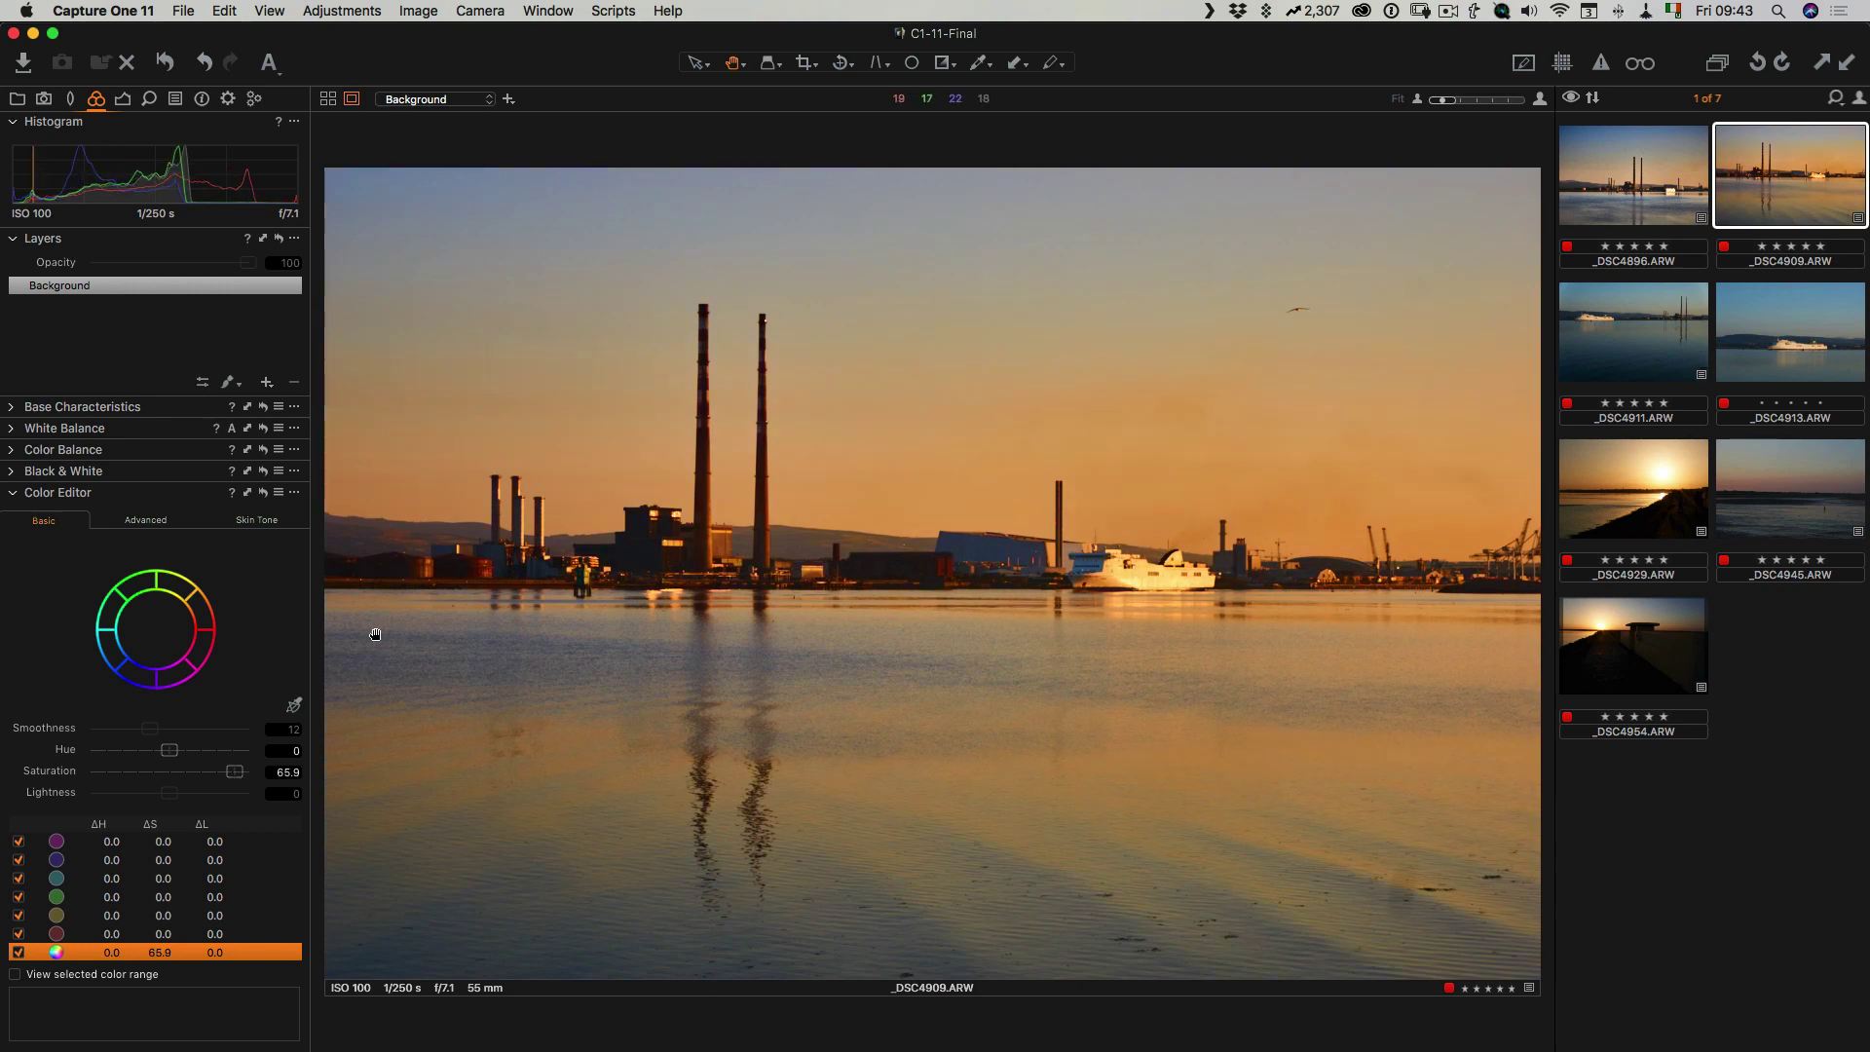
pyautogui.doubleClick(235, 772)
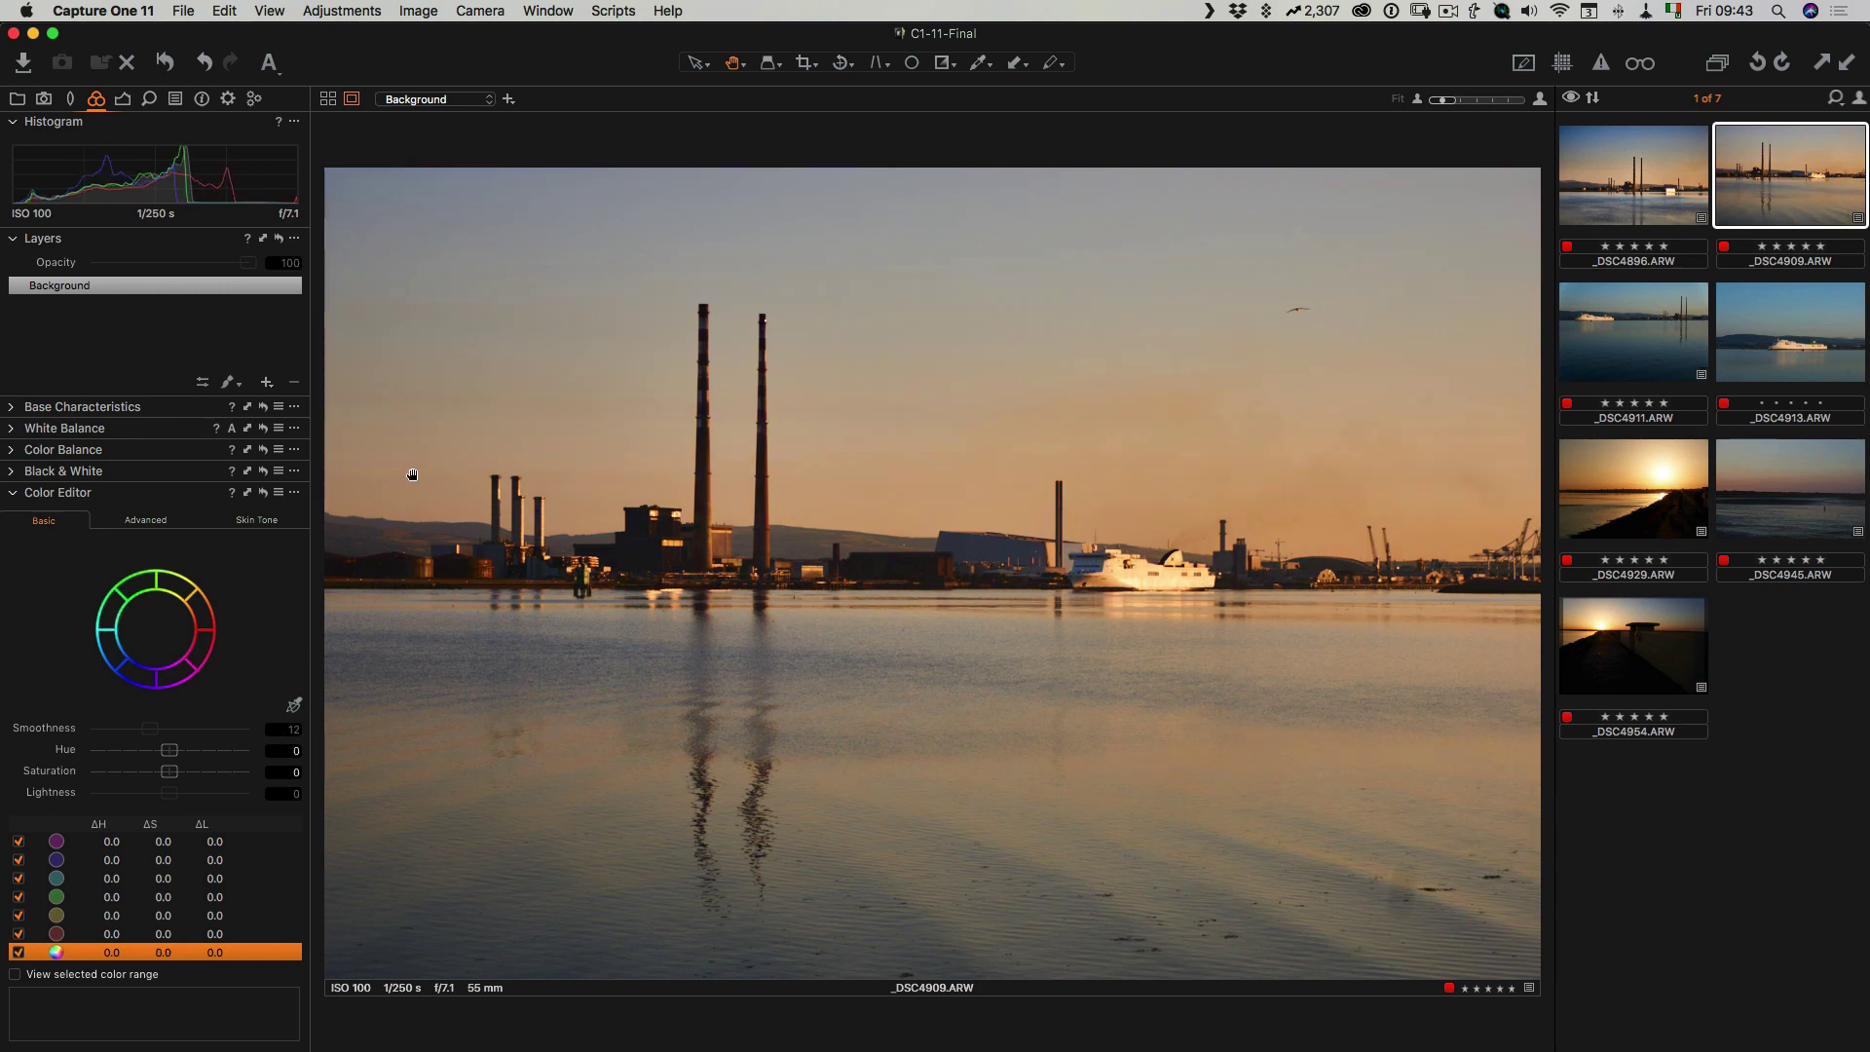
# Step: Set the background's saturation to 20, vignetting to -0.4, input levels to 6 and 252, and shadow recovery to 12
pyautogui.click(123, 99)
pyautogui.moveTo(164, 834); pyautogui.dragTo(161, 834)
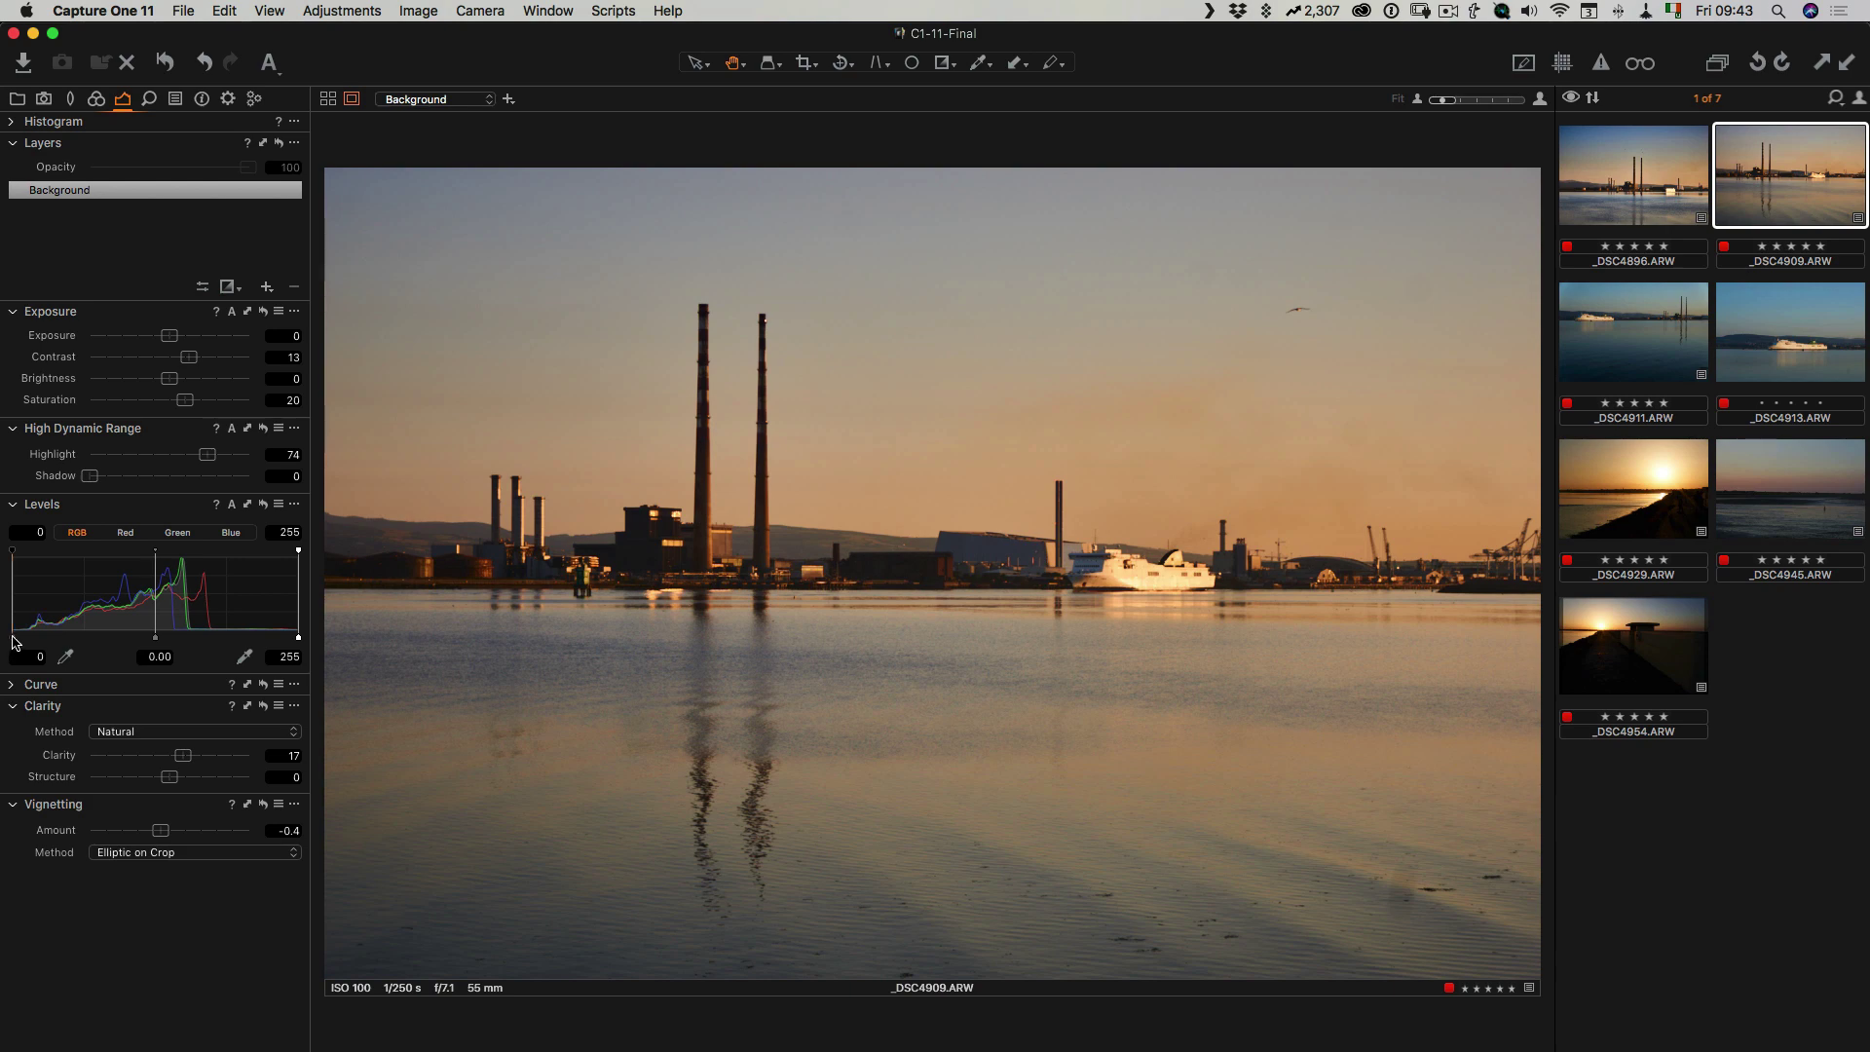
pyautogui.moveTo(11, 637); pyautogui.dragTo(18, 638)
pyautogui.moveTo(298, 639); pyautogui.dragTo(295, 637)
pyautogui.moveTo(89, 476); pyautogui.dragTo(110, 477)
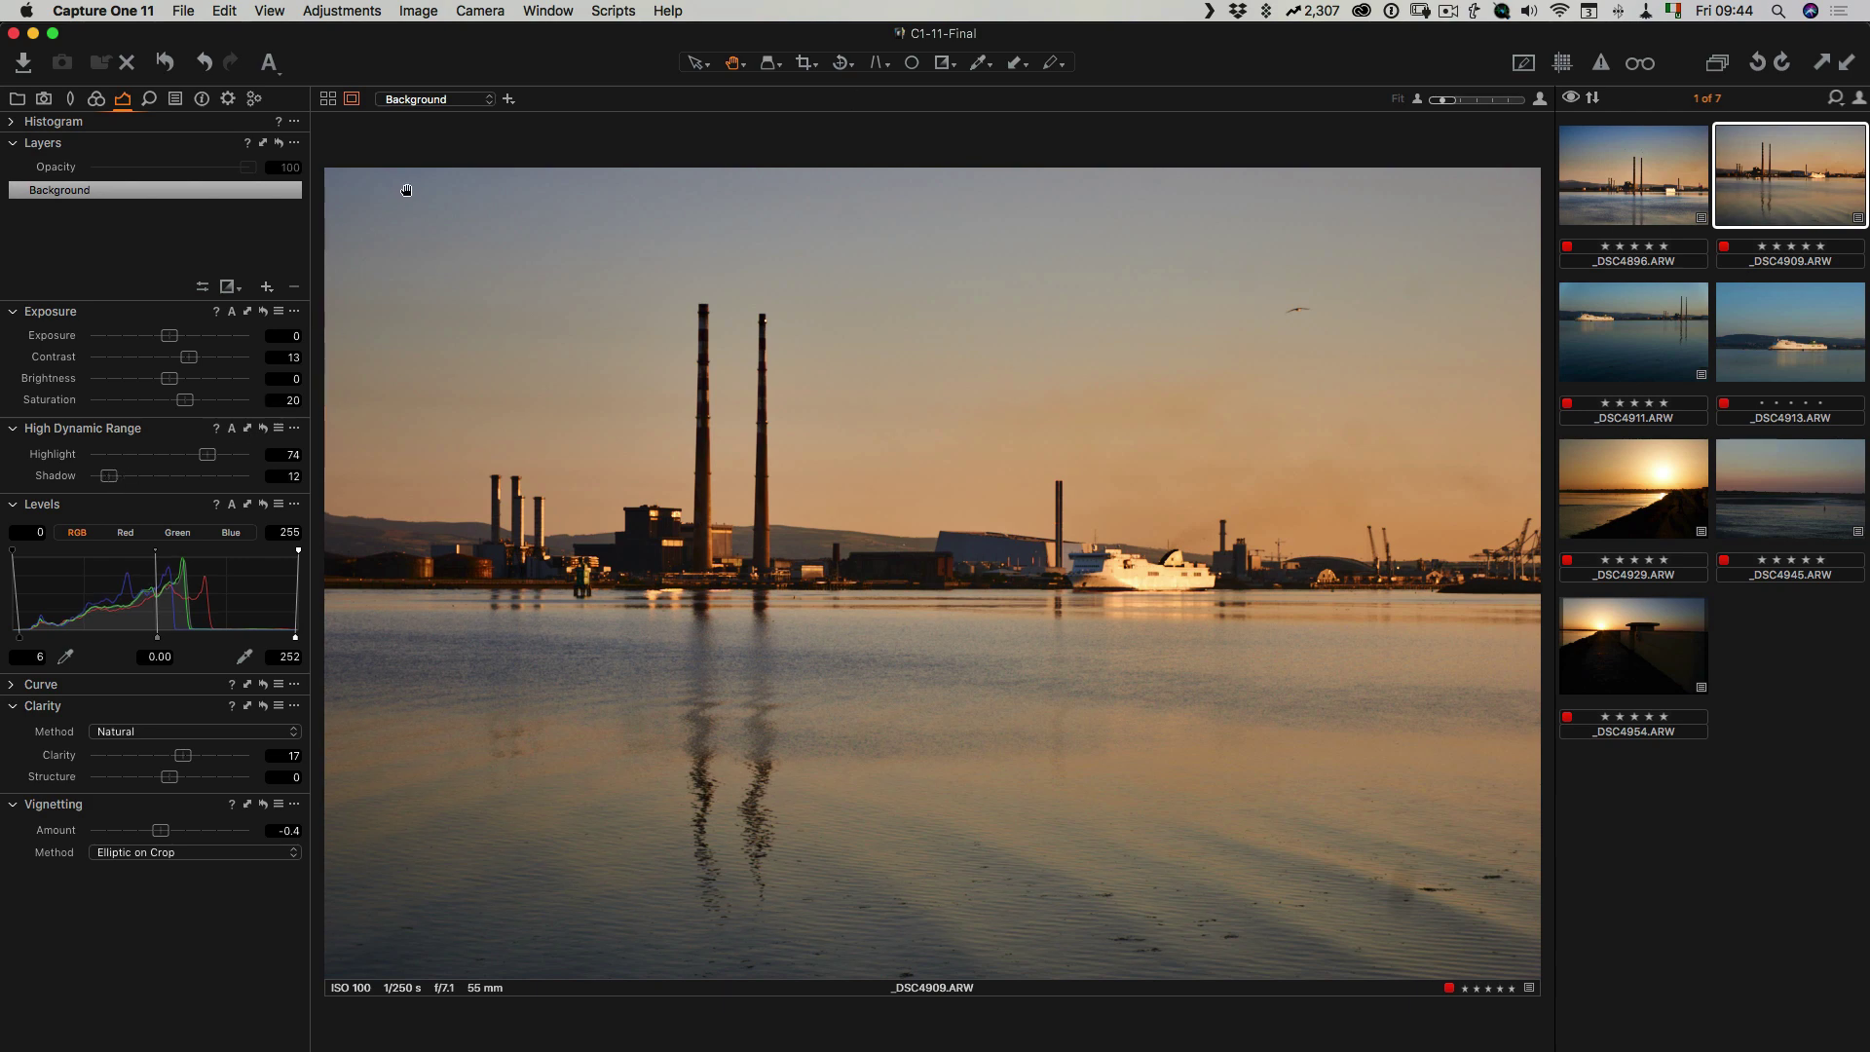
# Step: Add an empty layer with a linear gradient mask over the sky, setting exposure -0.18, contrast 18, saturation 37 and highlight recovery 59
pyautogui.click(264, 288)
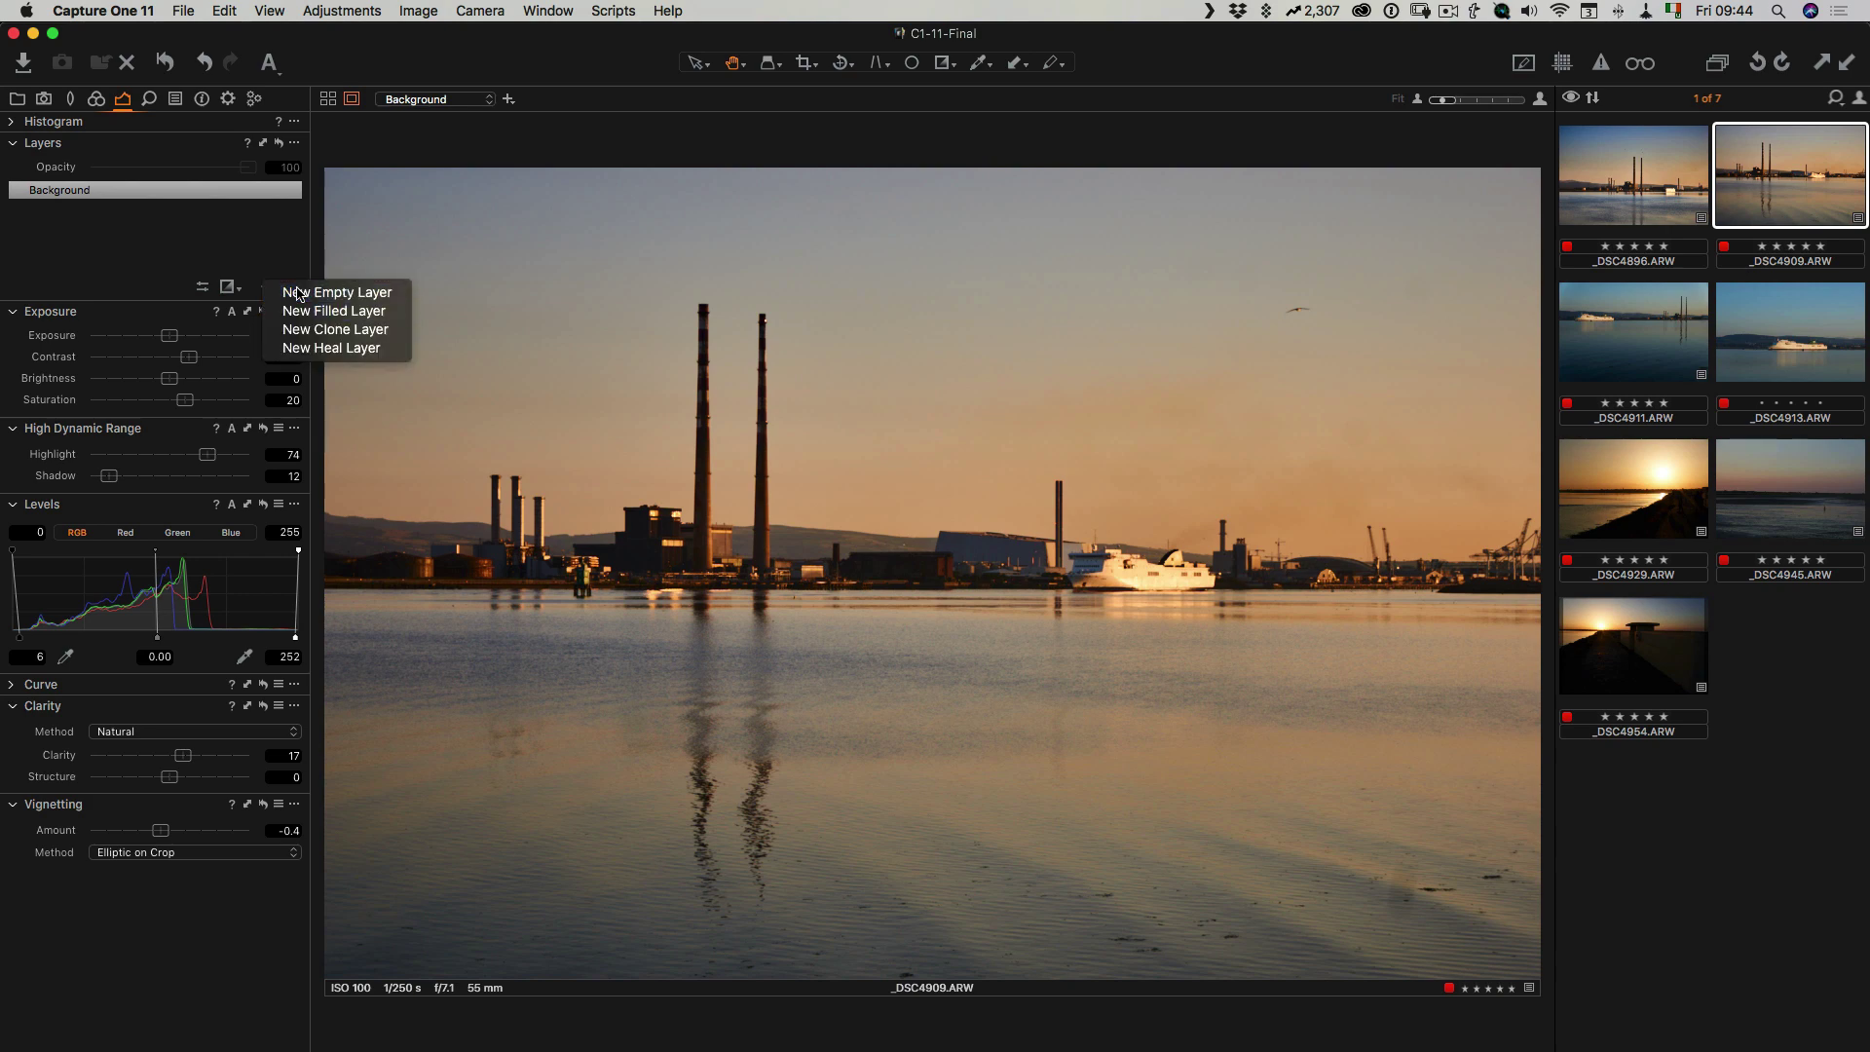
pyautogui.click(298, 292)
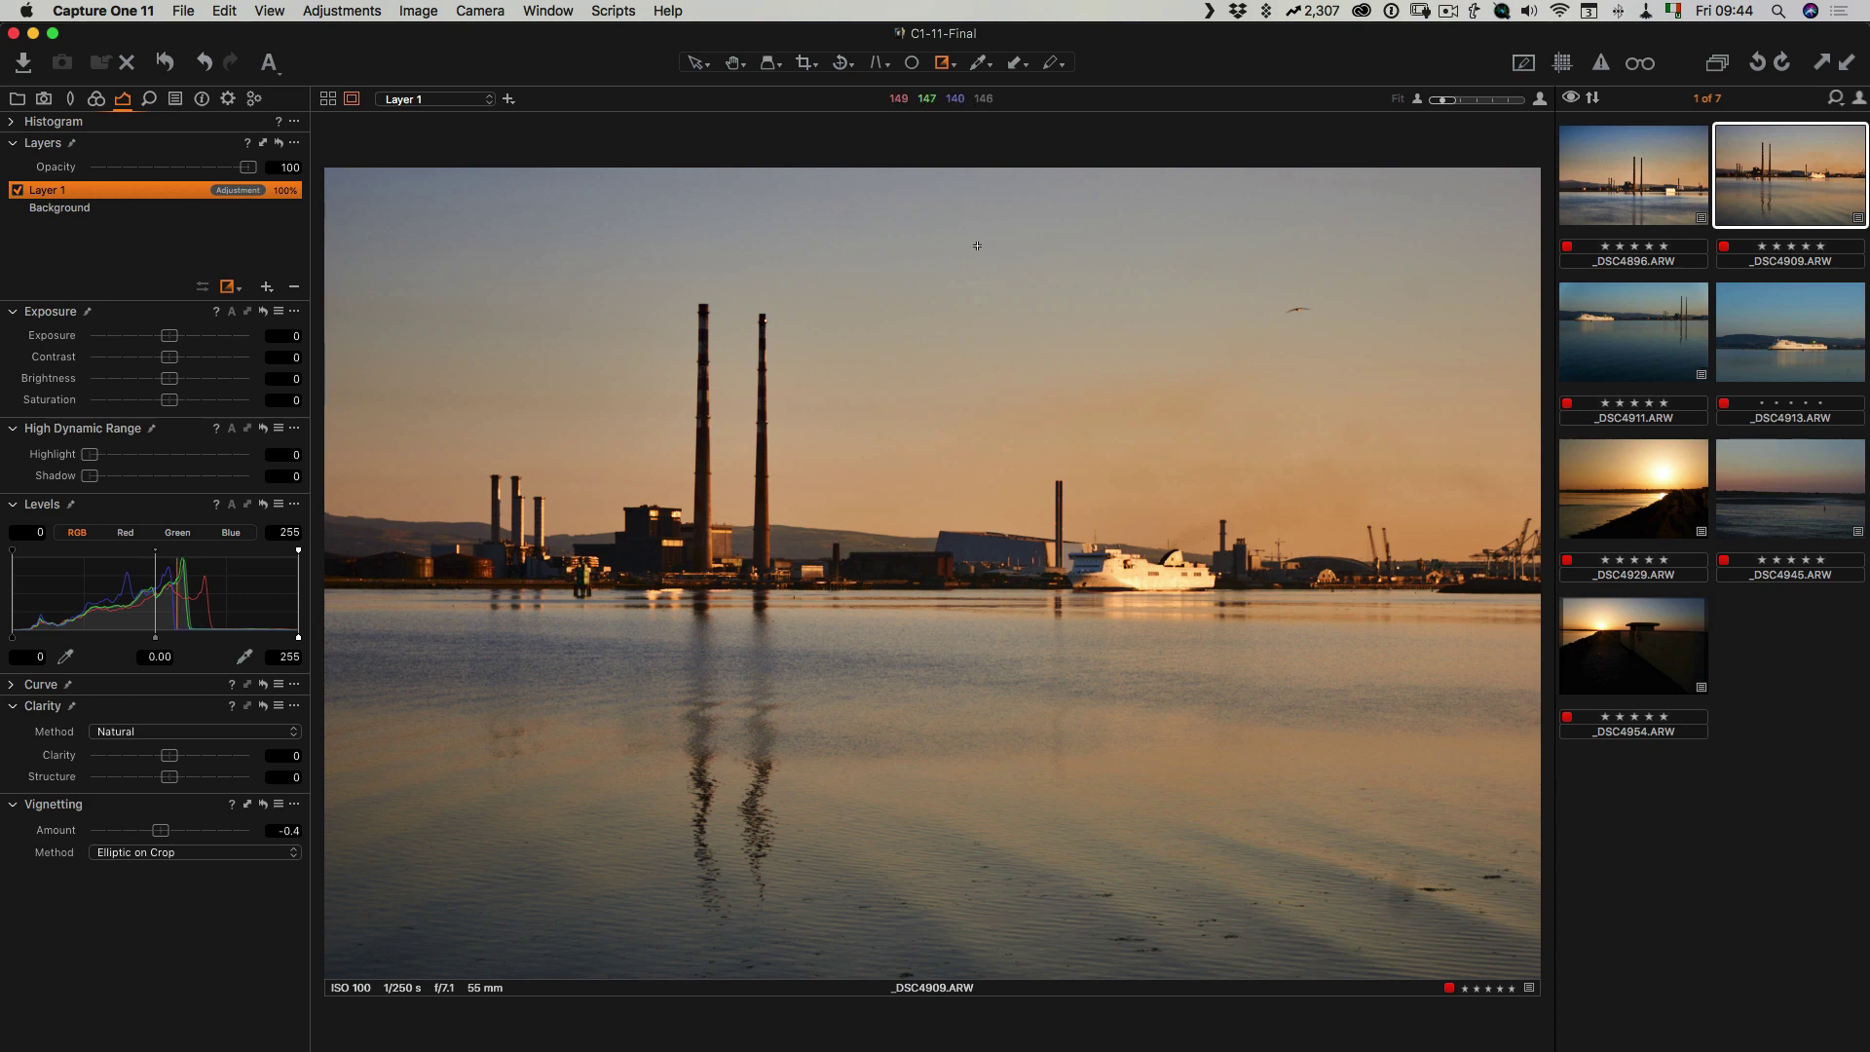
pyautogui.moveTo(979, 248); pyautogui.dragTo(976, 565)
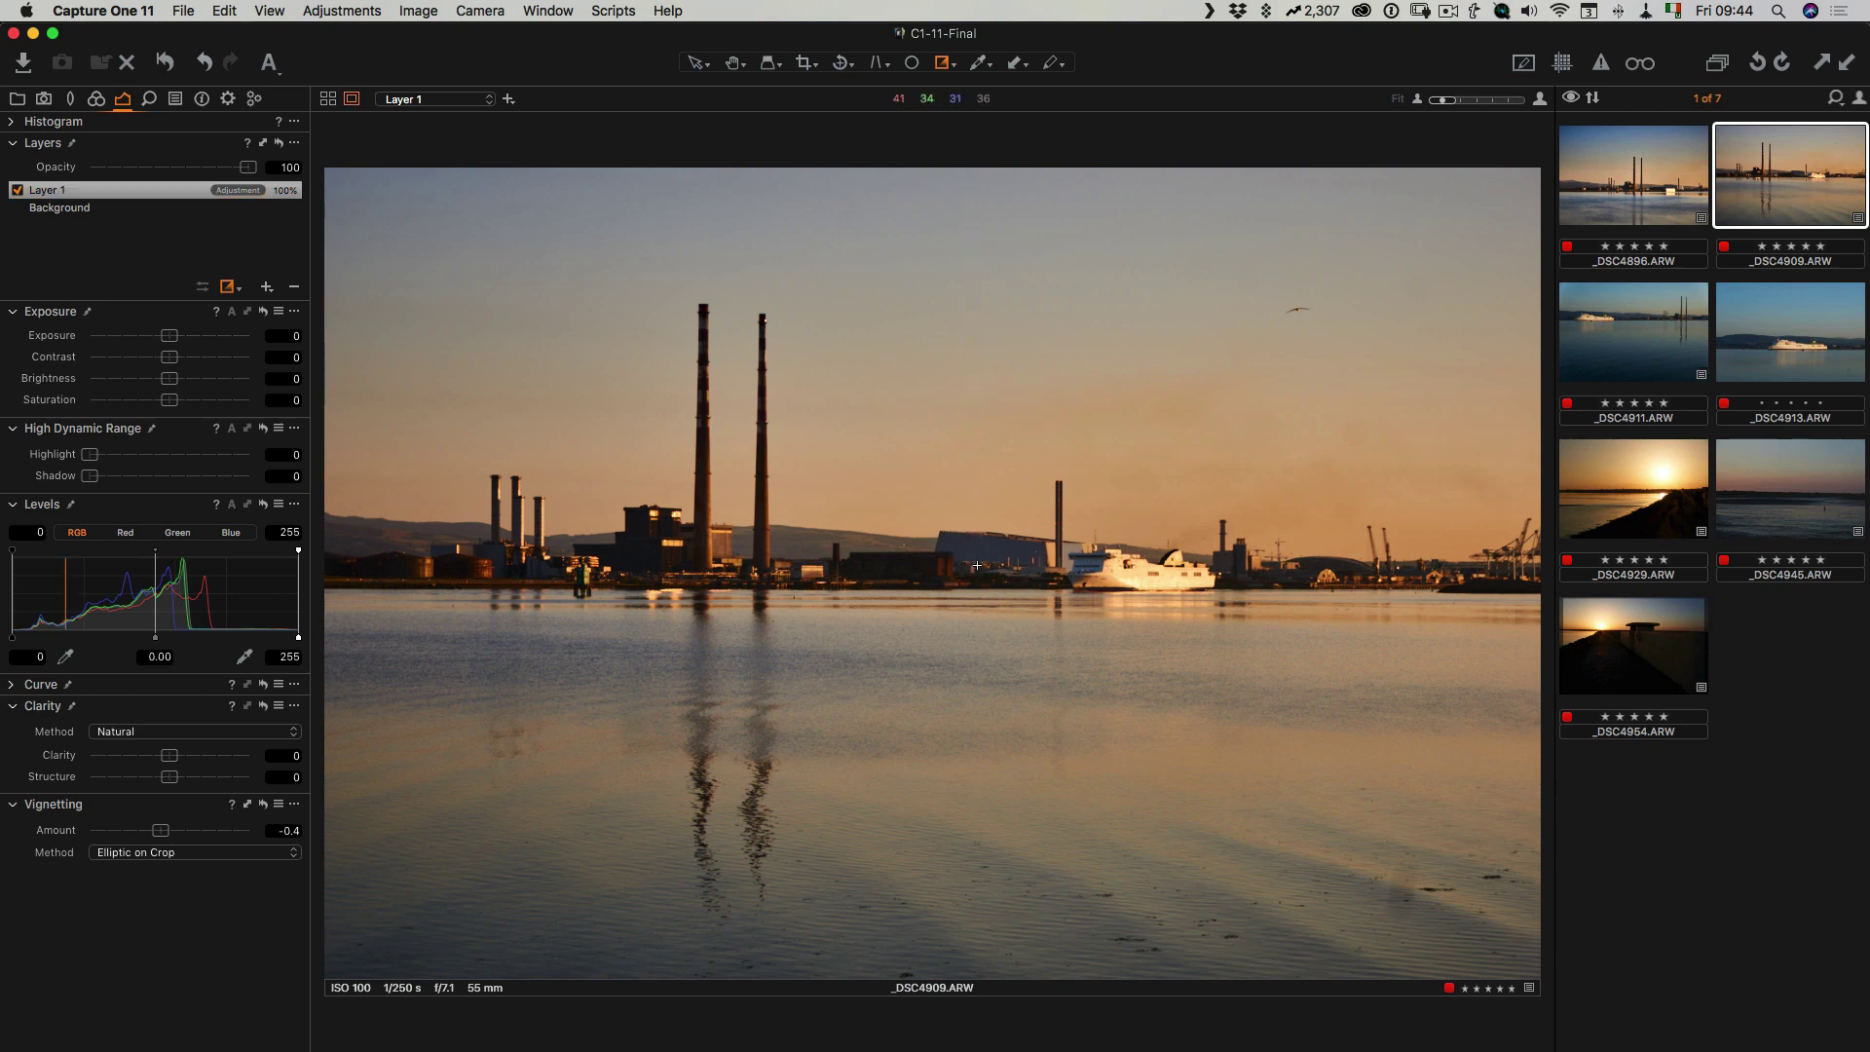
pyautogui.moveTo(169, 335); pyautogui.dragTo(199, 358)
pyautogui.moveTo(90, 454); pyautogui.dragTo(197, 362)
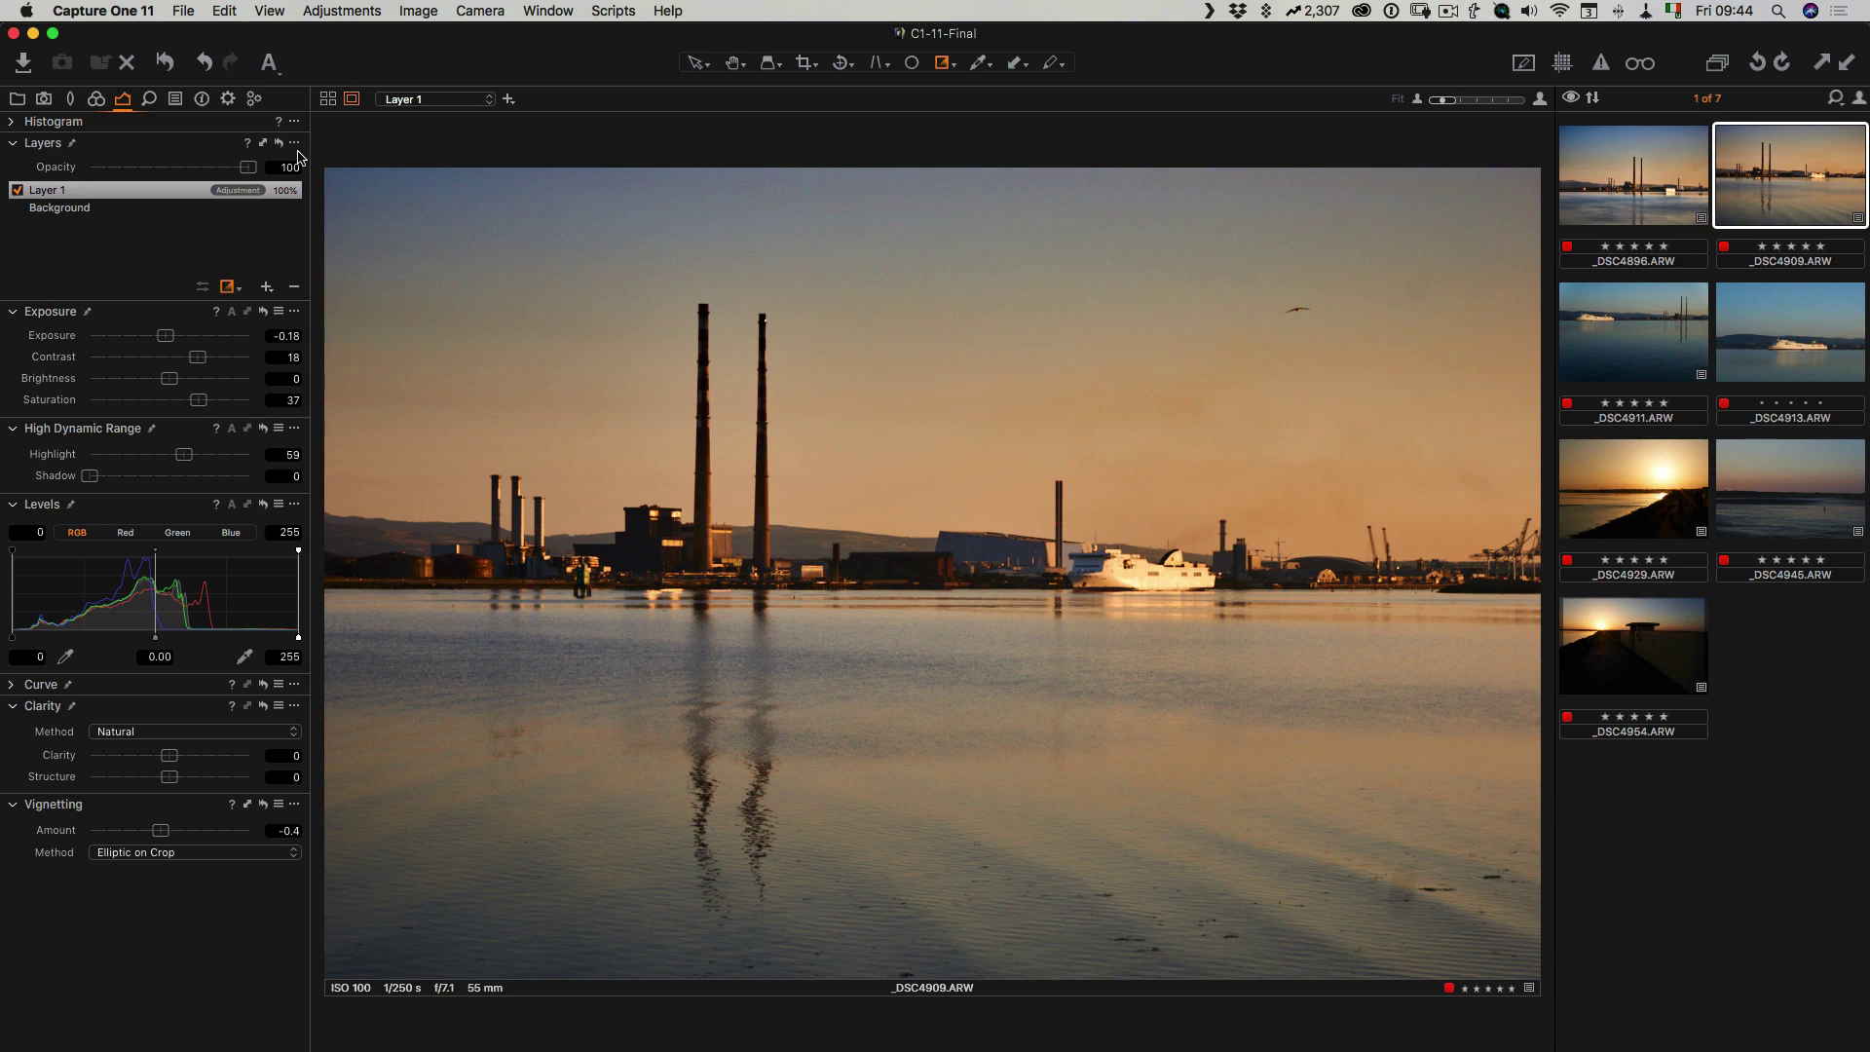
# Step: Add a second layer with a linear gradient mask over the water and set its clarity method to Punch
pyautogui.click(266, 287)
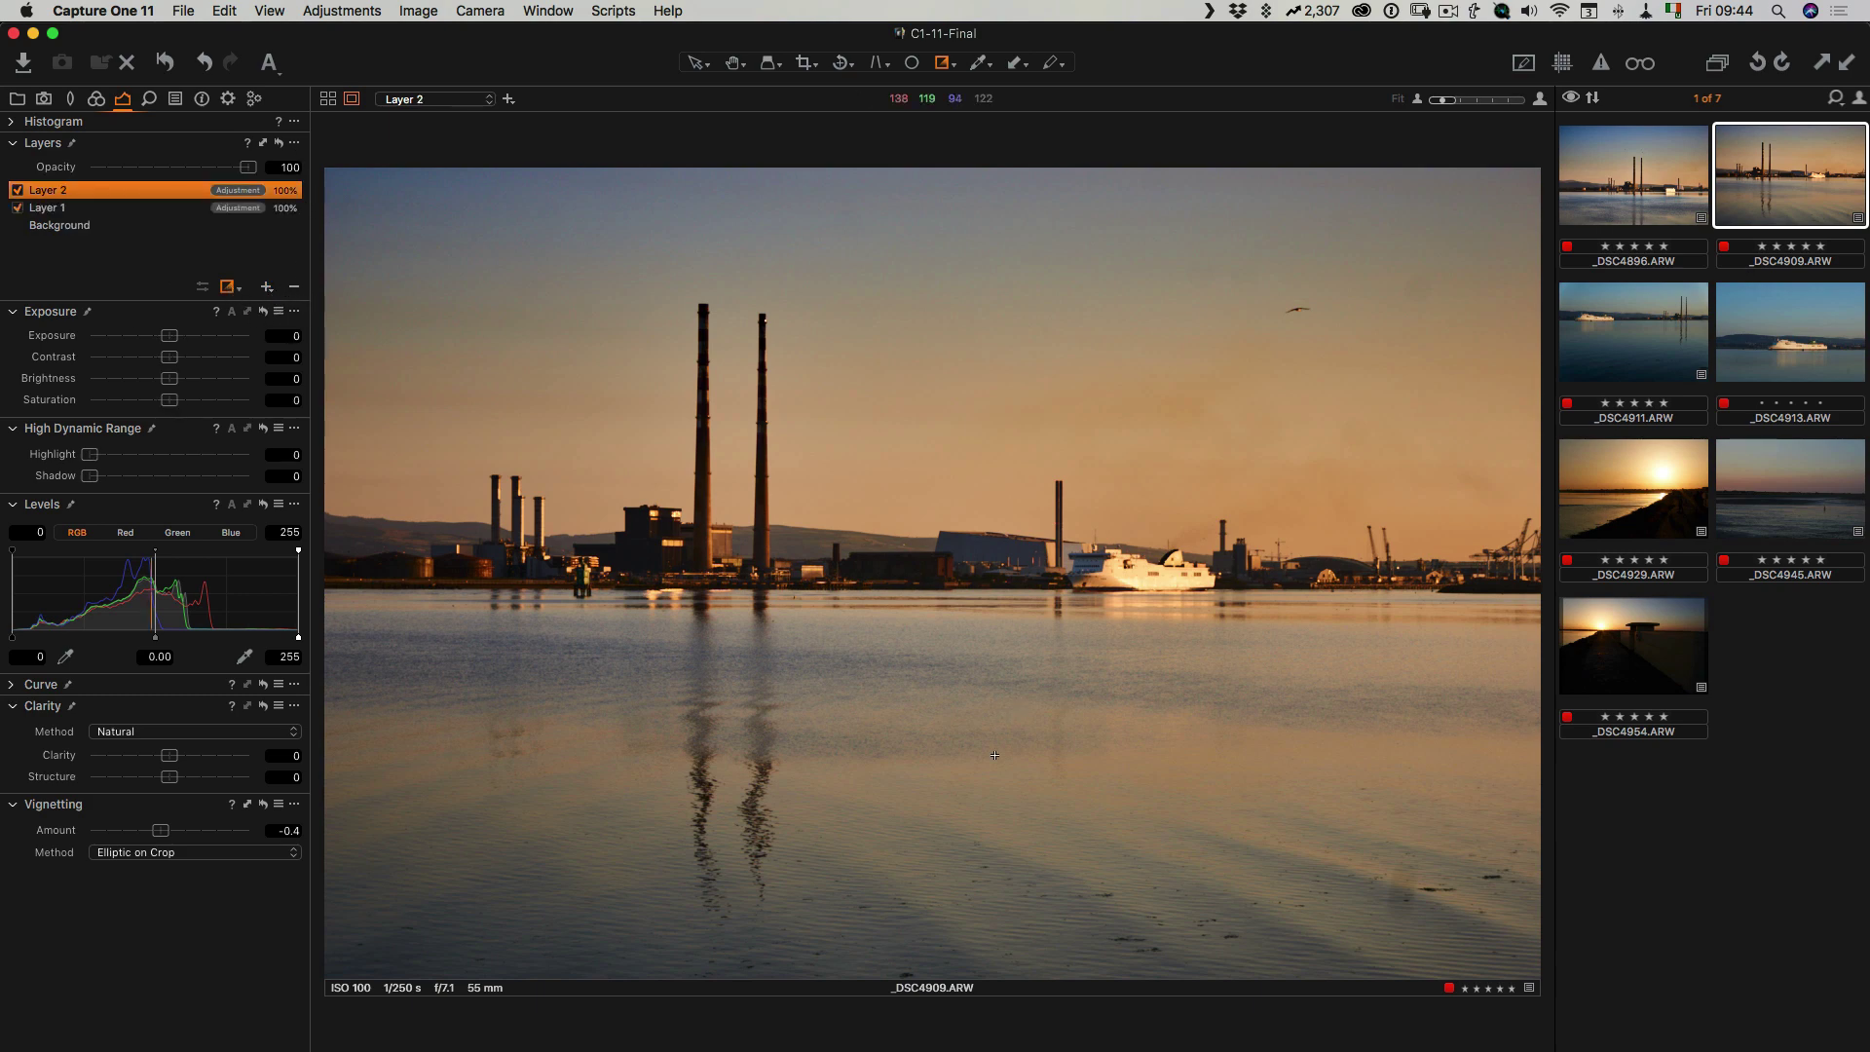
pyautogui.moveTo(1005, 815); pyautogui.dragTo(1001, 606)
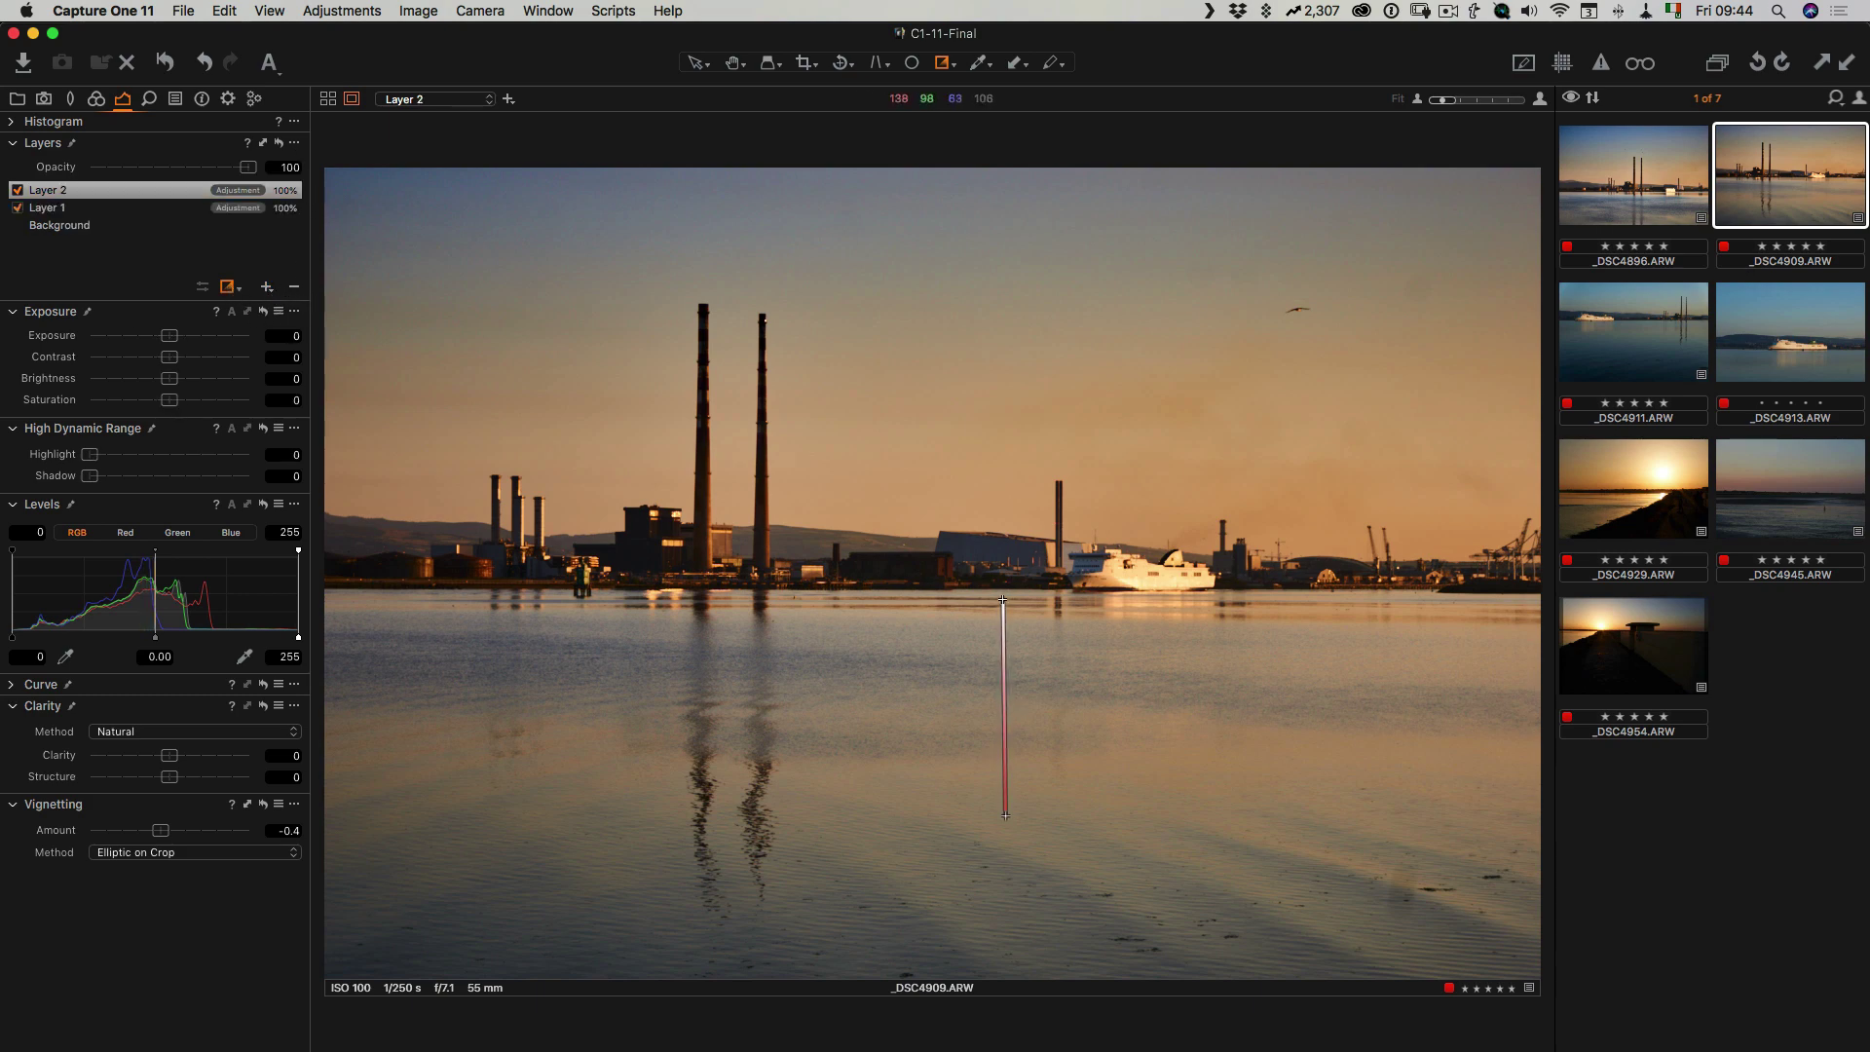
pyautogui.click(201, 756)
pyautogui.click(189, 742)
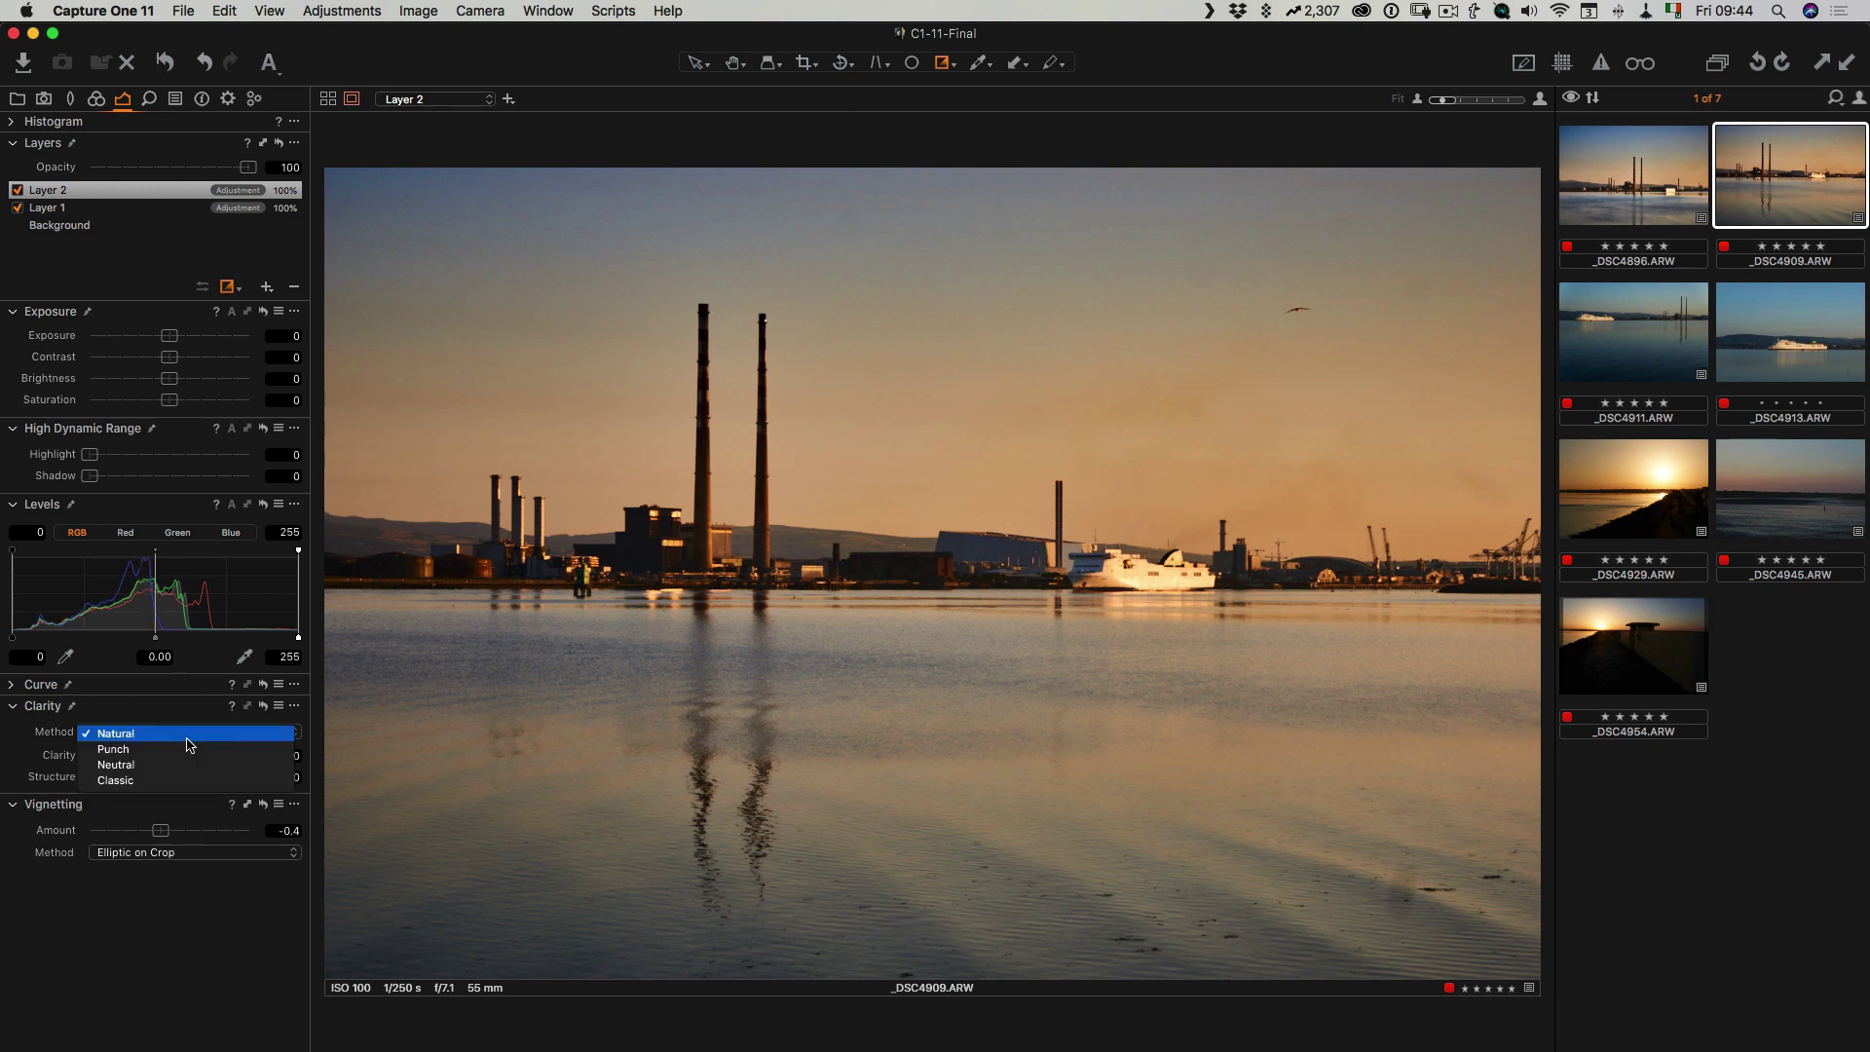
pyautogui.click(191, 749)
# Step: Give the water layer a moderate clarity boost, with exposure at -0.34 and contrast at 11
pyautogui.moveTo(208, 760); pyautogui.dragTo(223, 760)
pyautogui.moveTo(114, 461); pyautogui.dragTo(65, 453)
pyautogui.moveTo(171, 340); pyautogui.dragTo(191, 360)
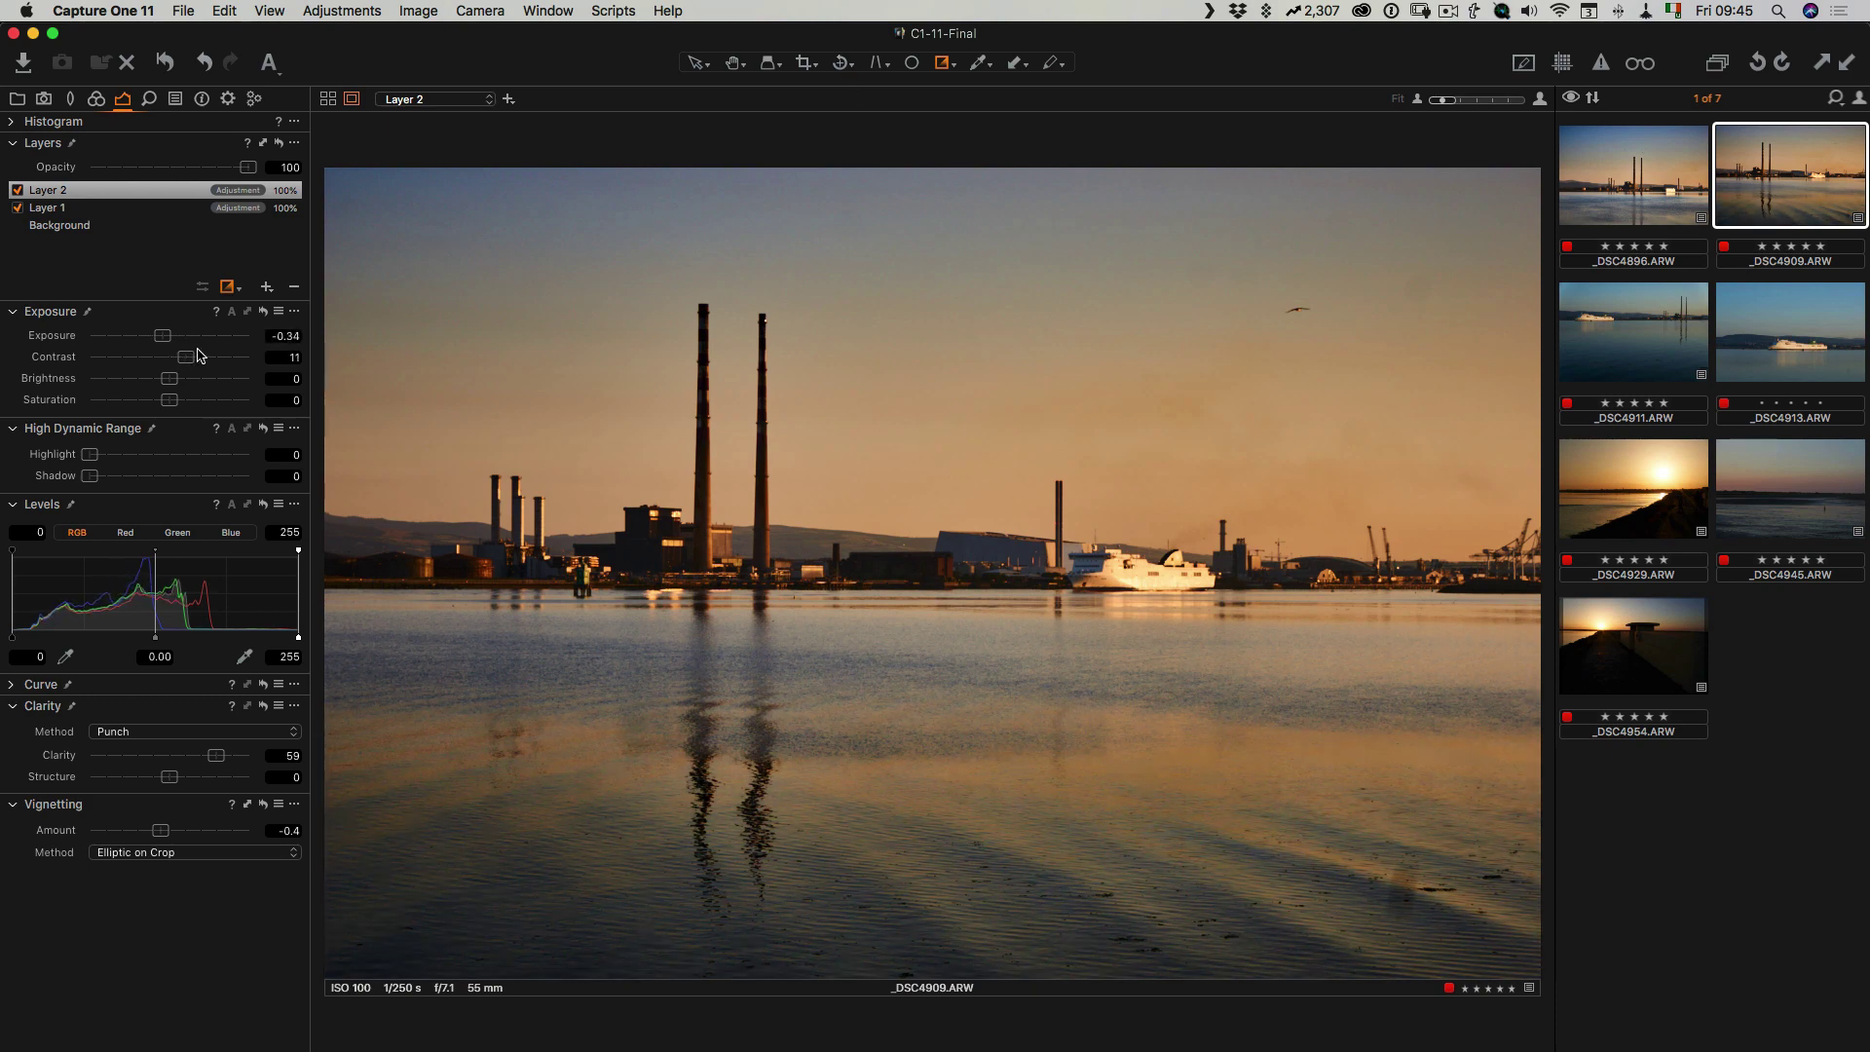
pyautogui.moveTo(212, 758); pyautogui.dragTo(199, 757)
# Step: On the background, try spot removal on the dark blotch in the water, retouch the spots in the sky, and set contrast to 14
pyautogui.click(98, 232)
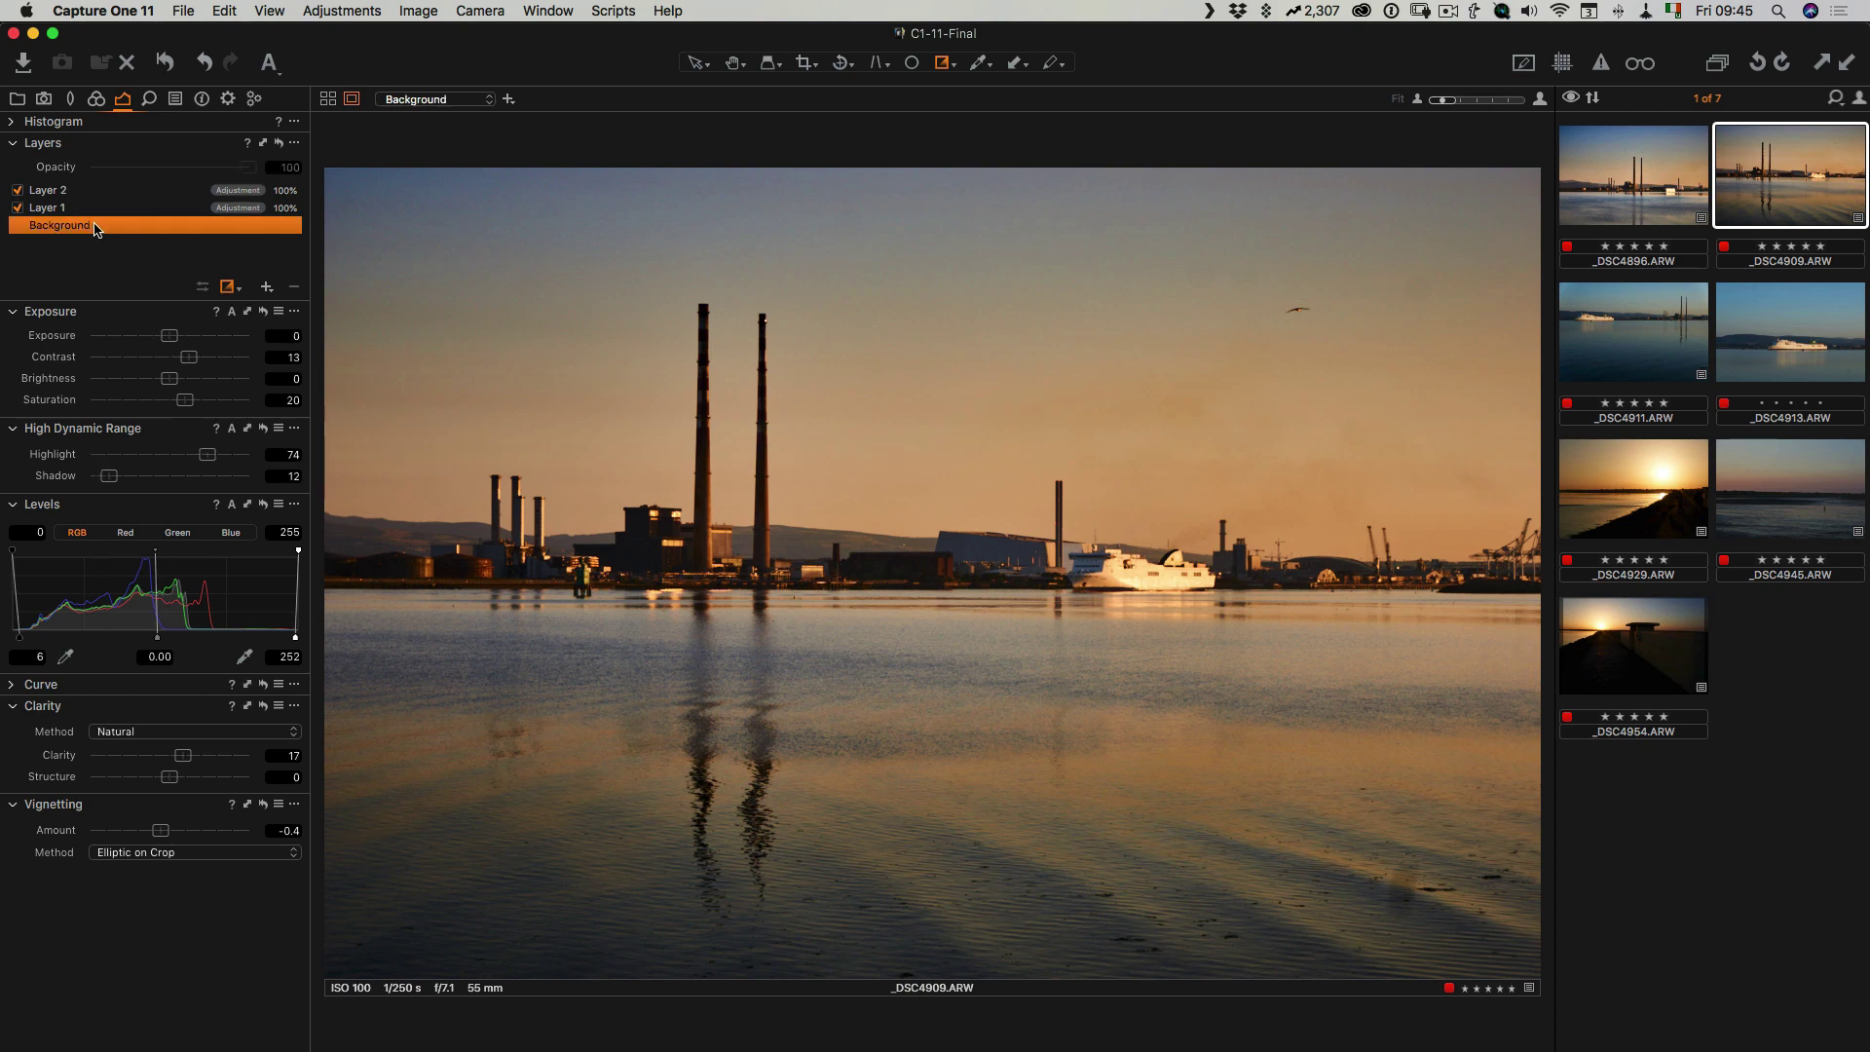
pyautogui.press('o')
pyautogui.click(1399, 899)
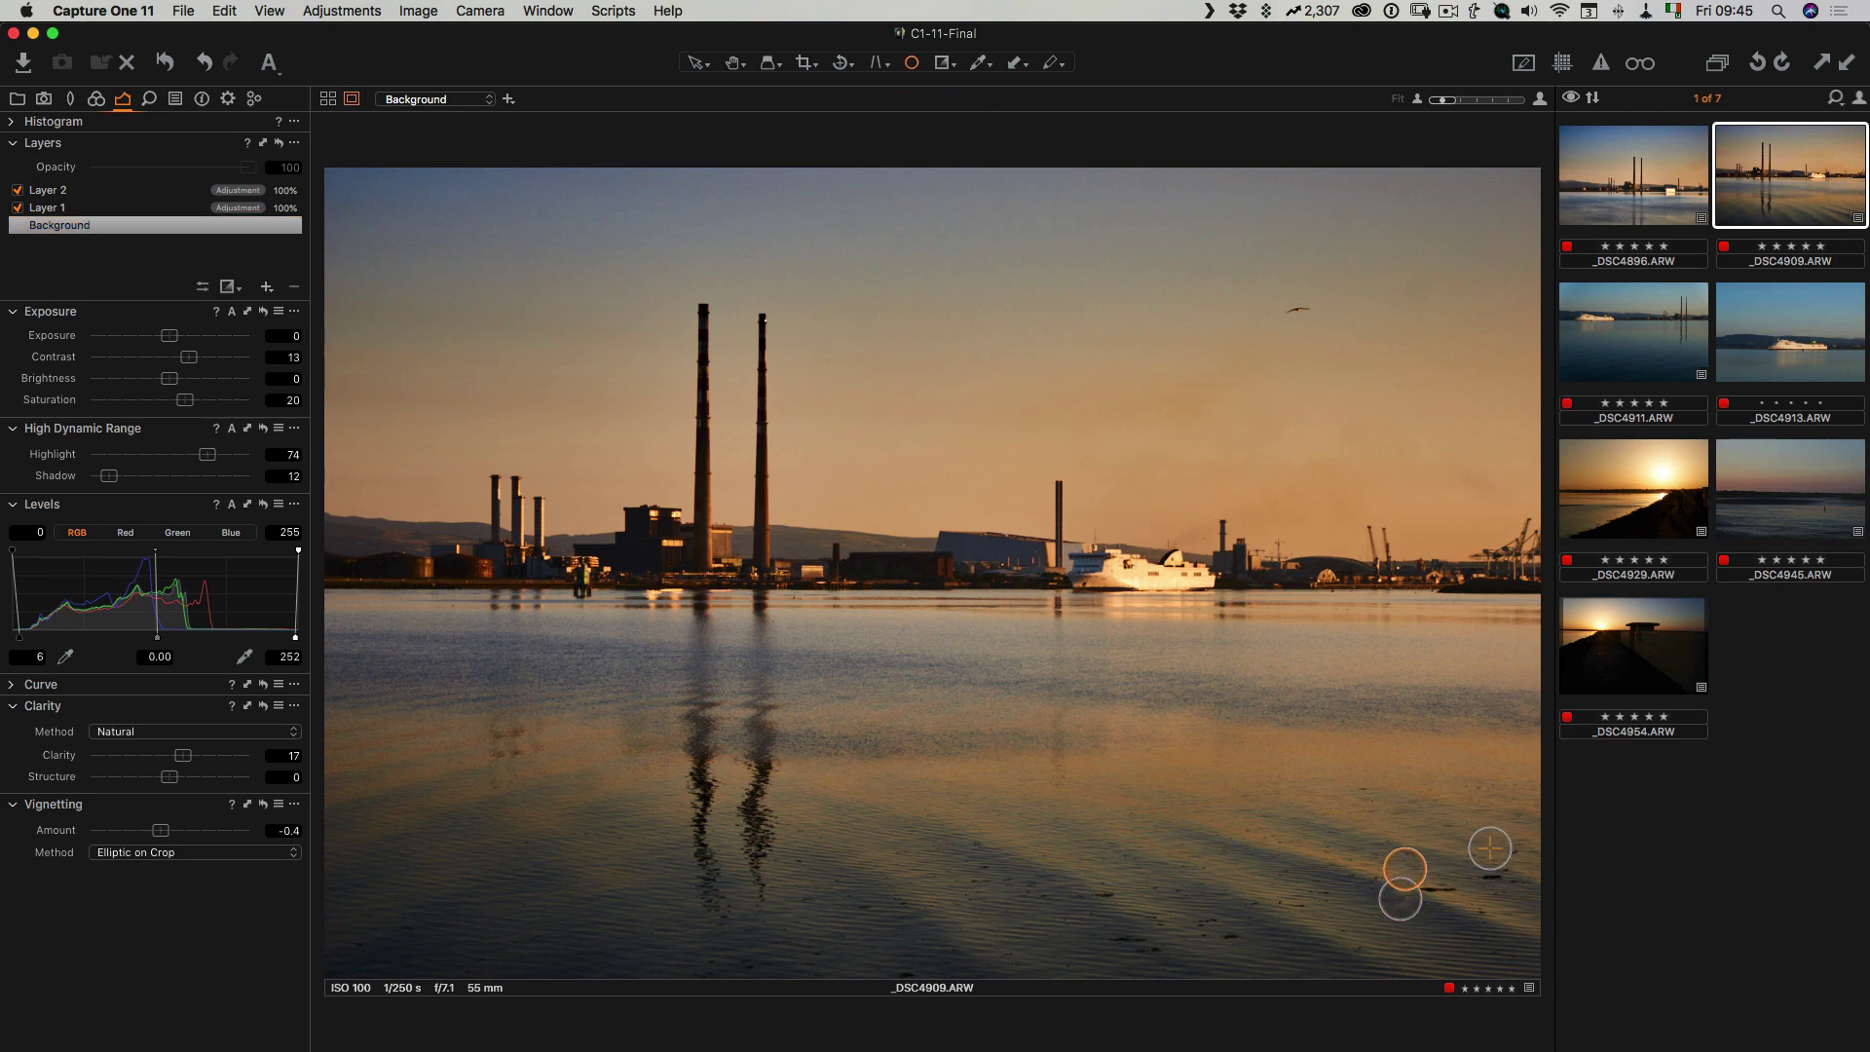
pyautogui.click(1418, 286)
pyautogui.press('h')
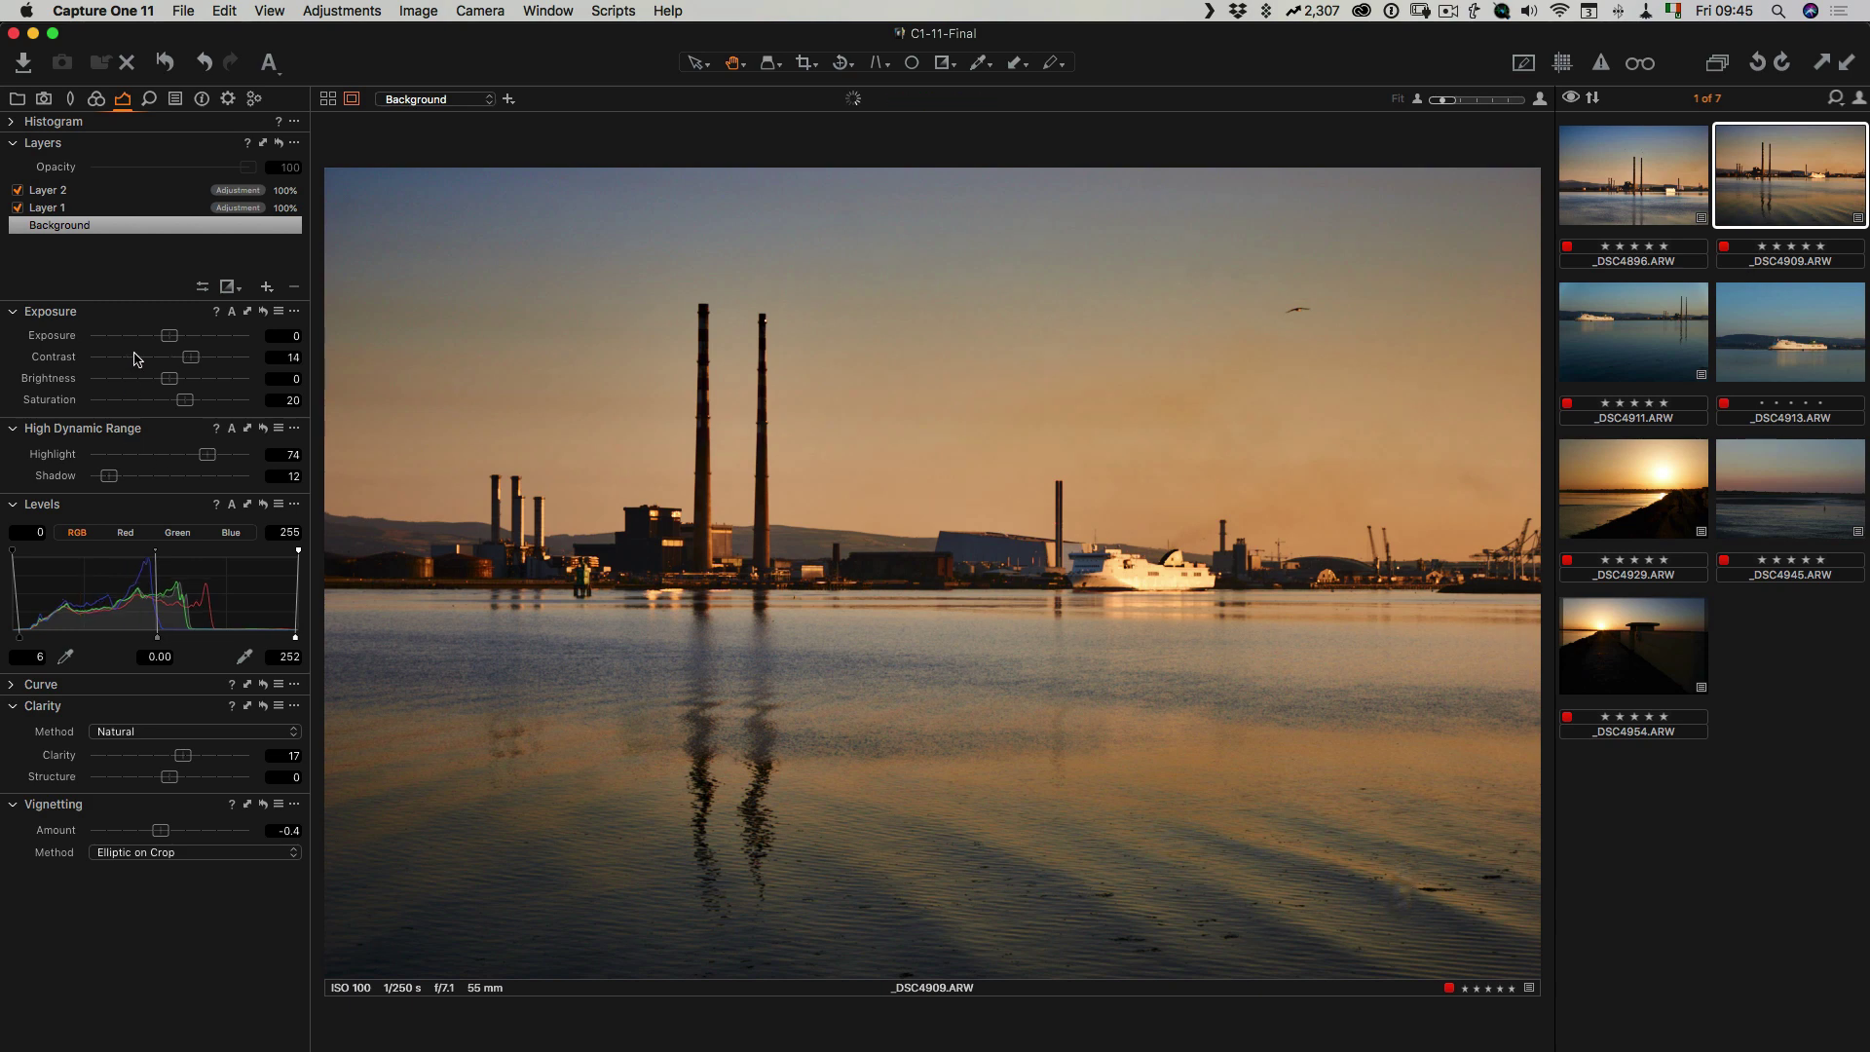
pyautogui.press('p')
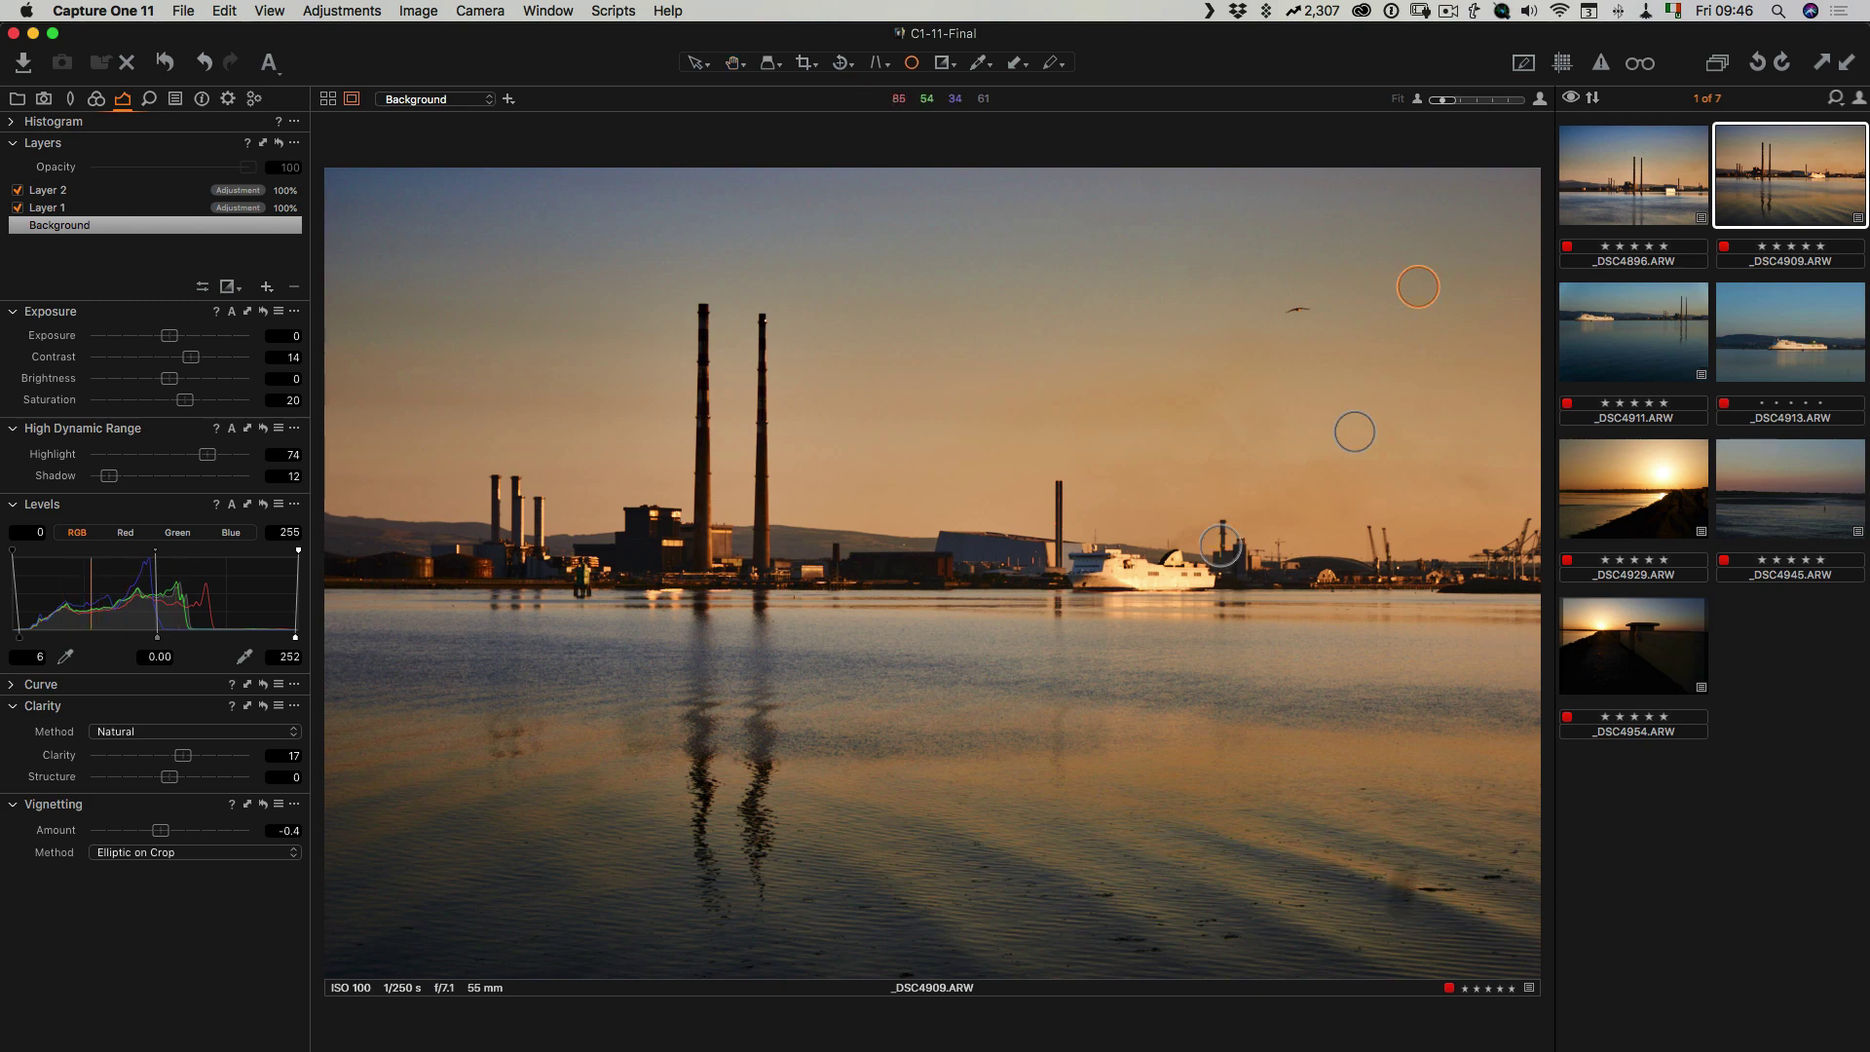
# Step: Add a heal layer, brush over the dark blotch in the water, and place its source on the clean water beside it
pyautogui.click(267, 287)
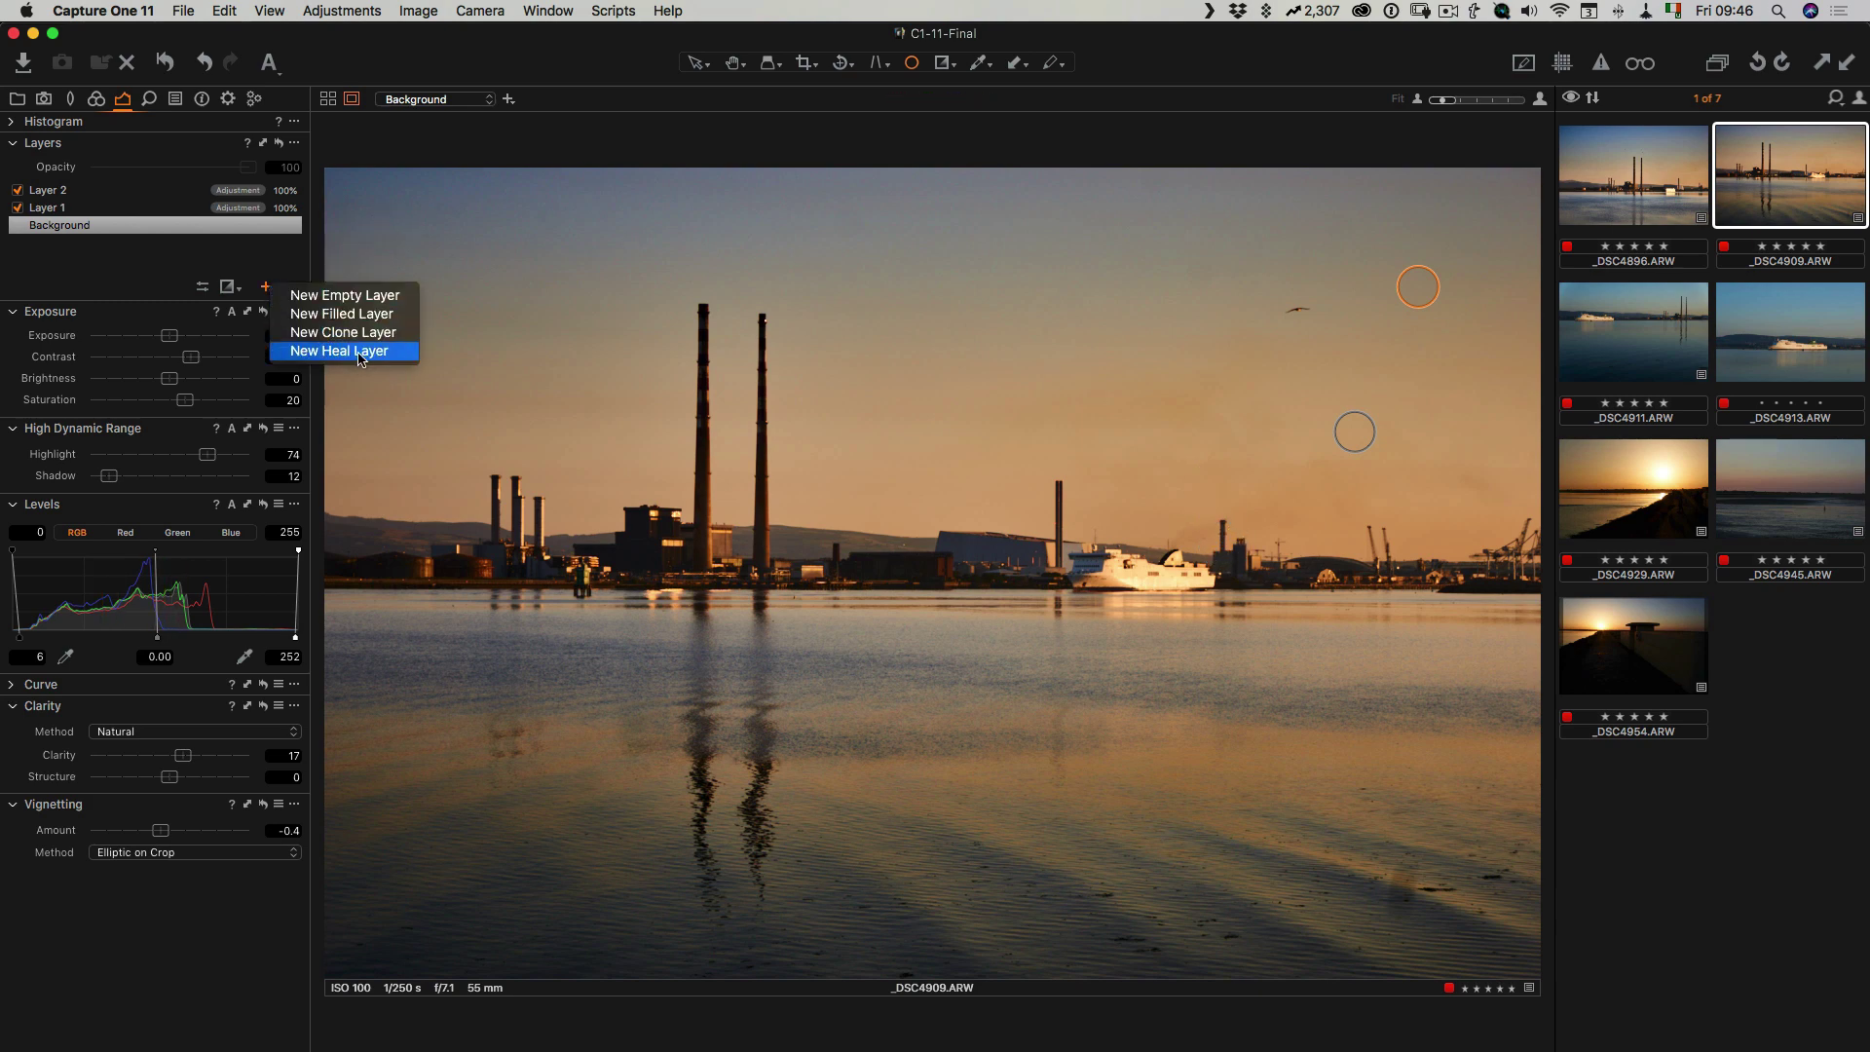
pyautogui.click(228, 286)
pyautogui.click(268, 299)
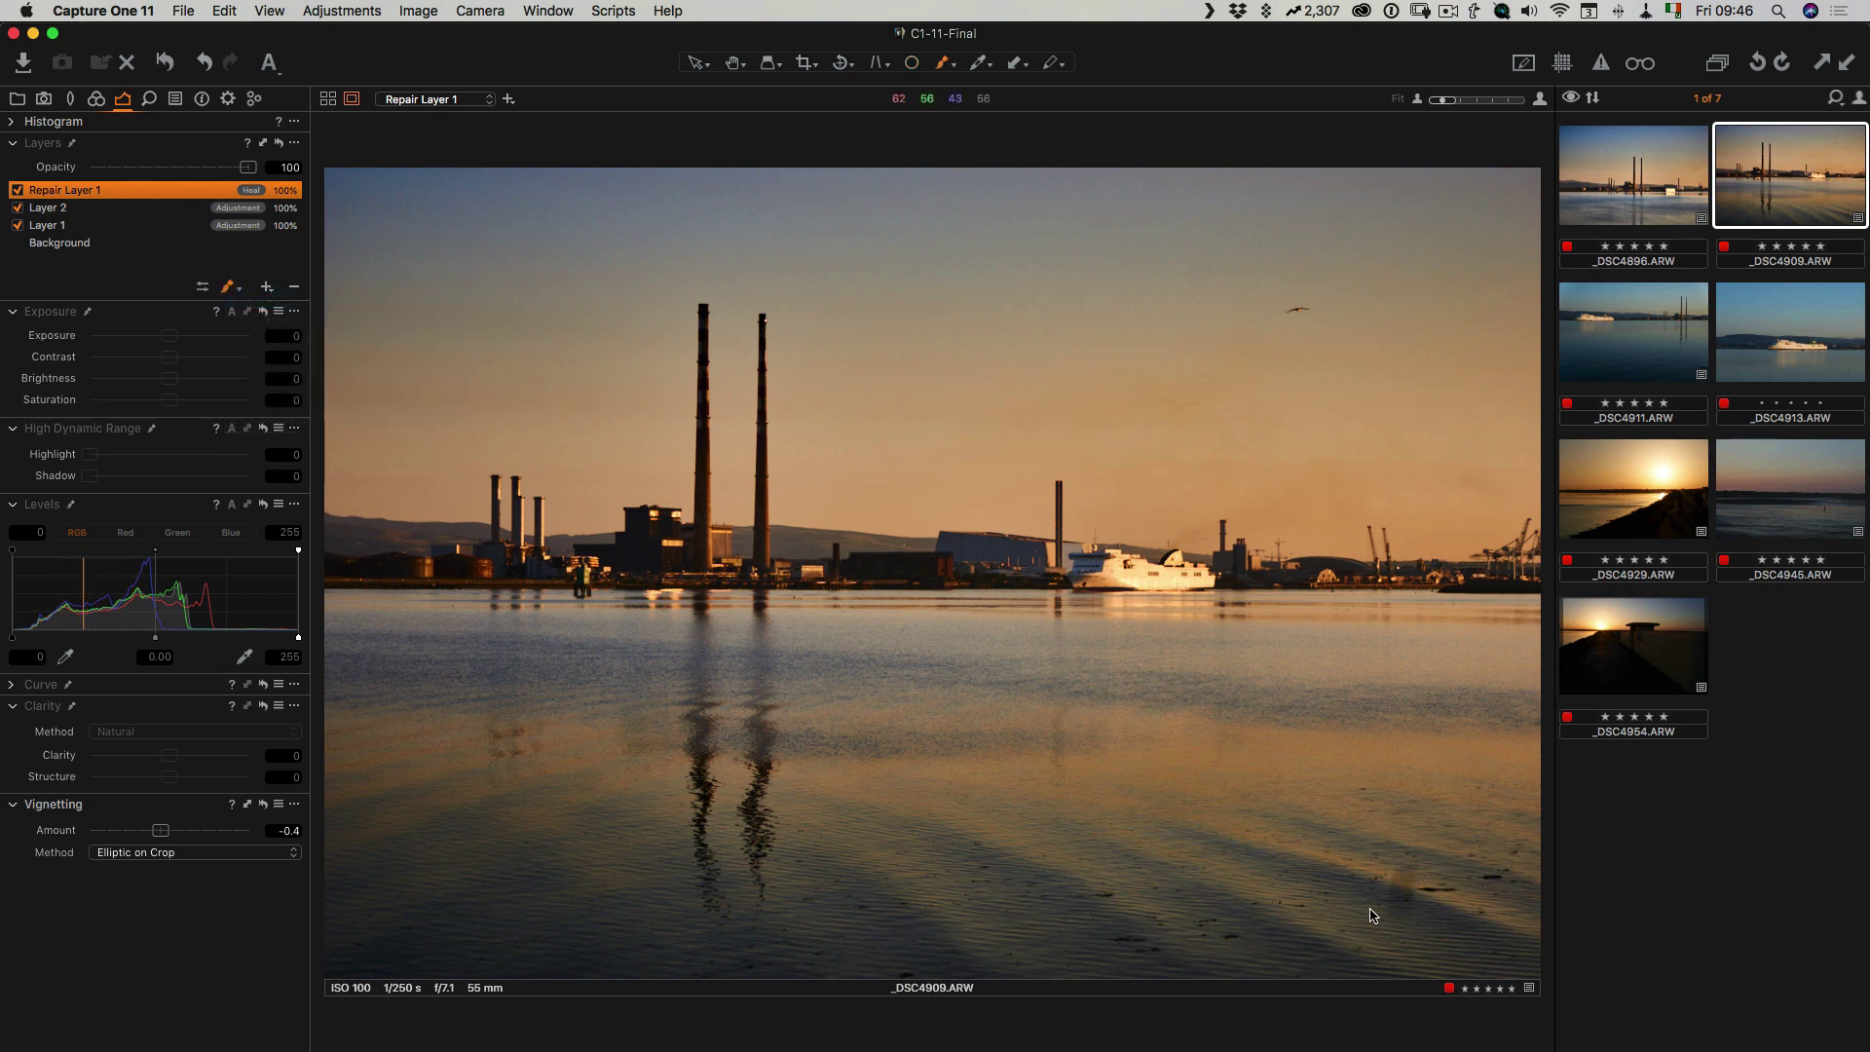
pyautogui.moveTo(1413, 863); pyautogui.dragTo(1403, 913)
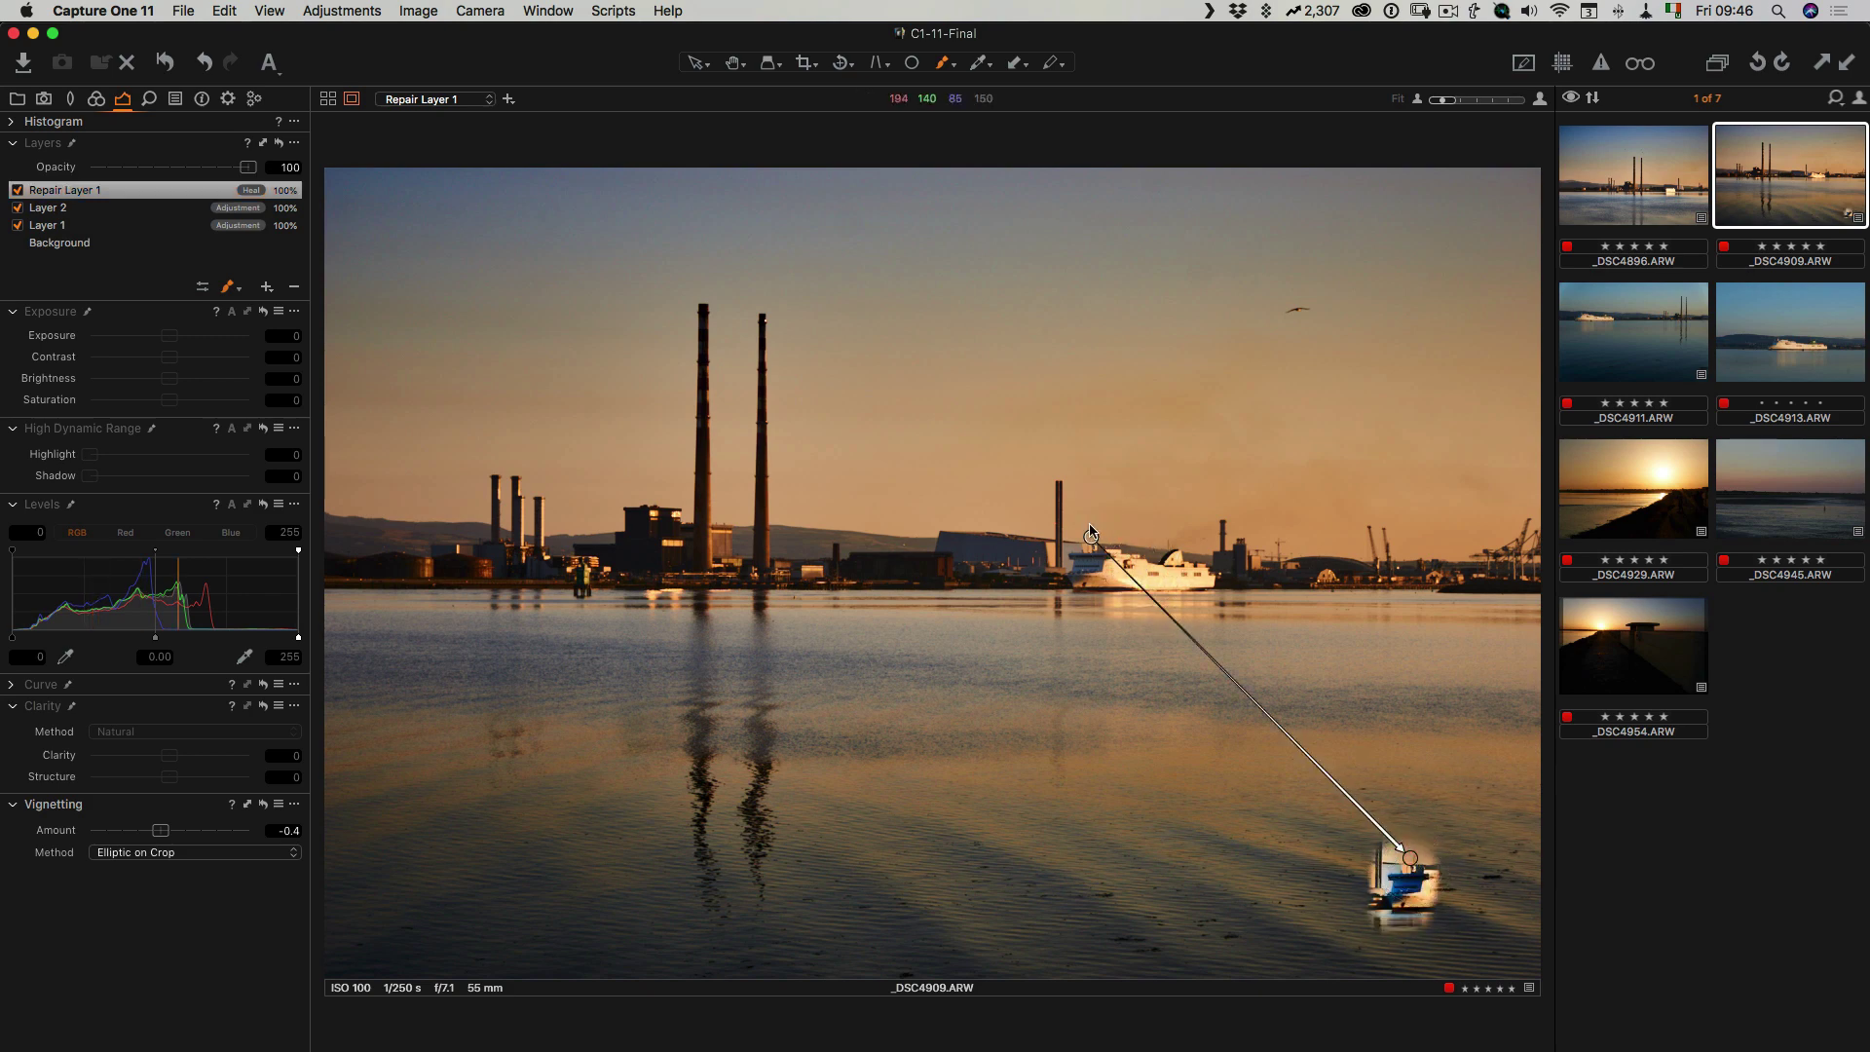
pyautogui.moveTo(1090, 541)
pyautogui.mouseDown()
pyautogui.moveTo(1189, 848)
pyautogui.moveTo(1275, 827)
pyautogui.mouseUp()
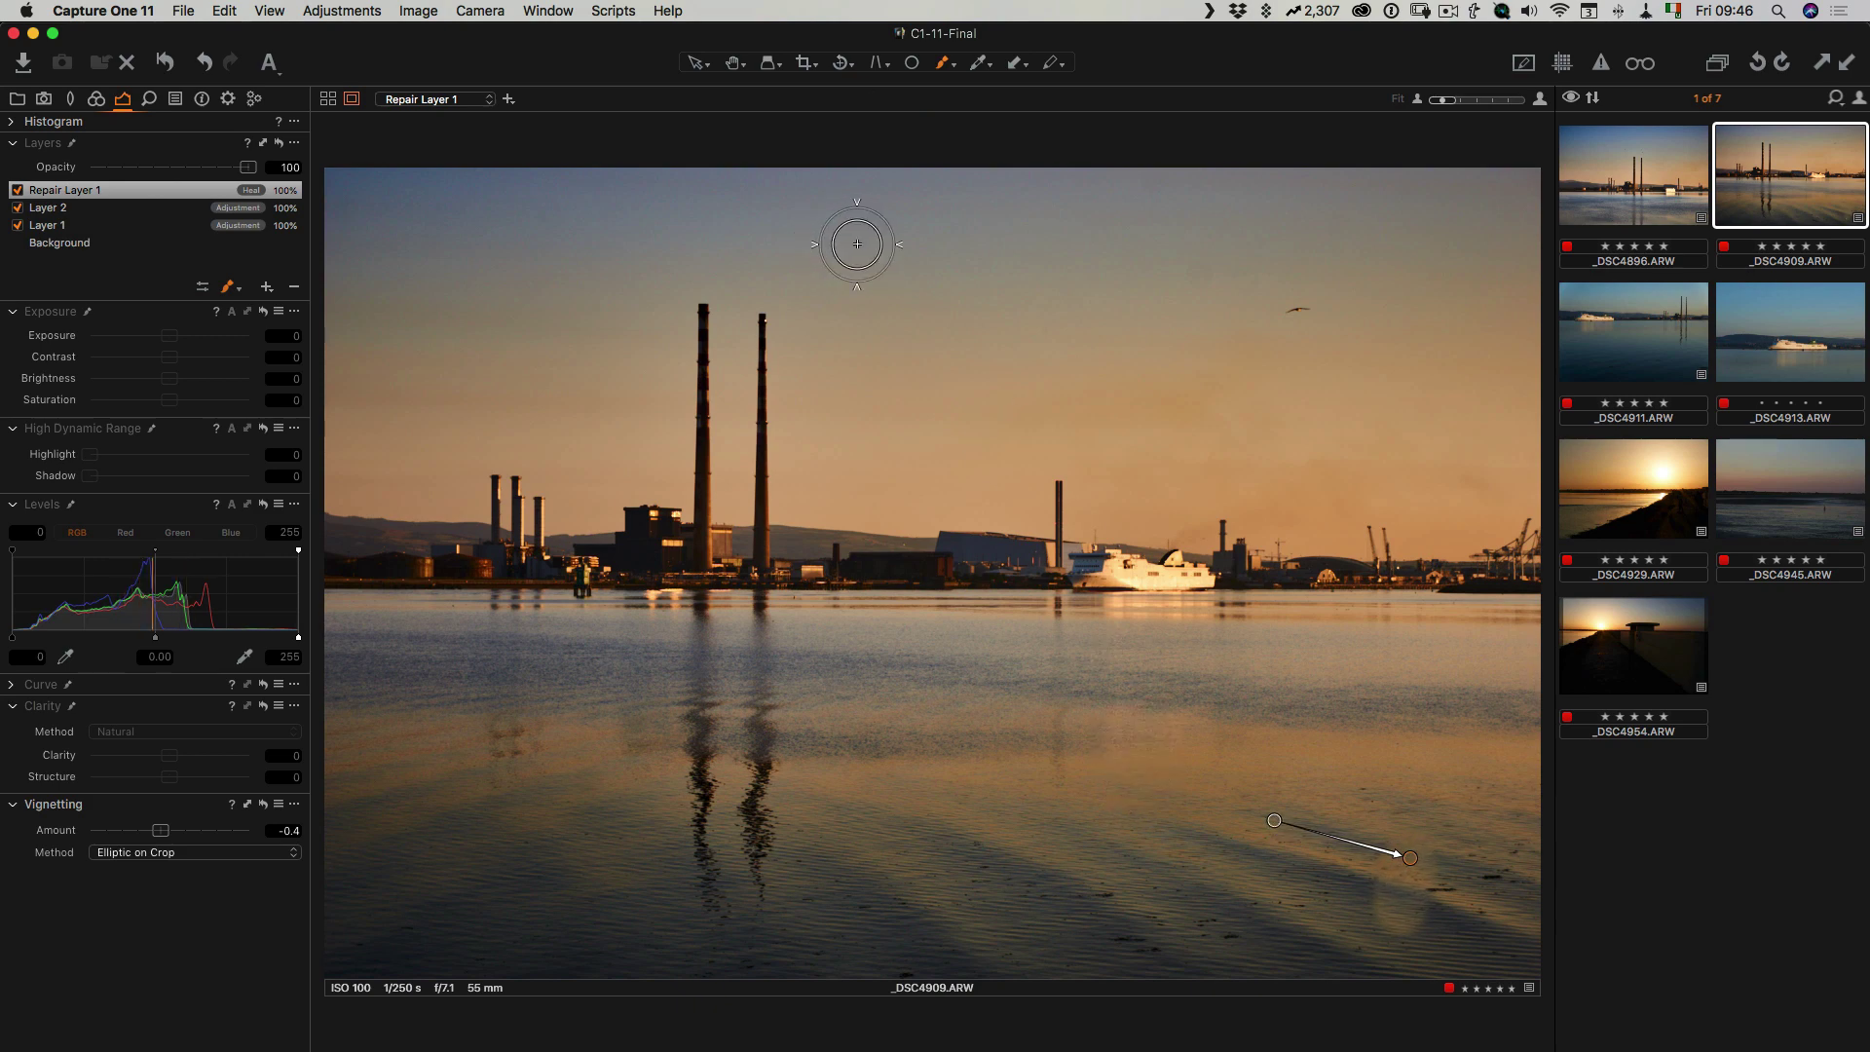
# Step: Try the repair layer as a Clone layer and switch it back to Heal
pyautogui.click(251, 190)
pyautogui.click(263, 173)
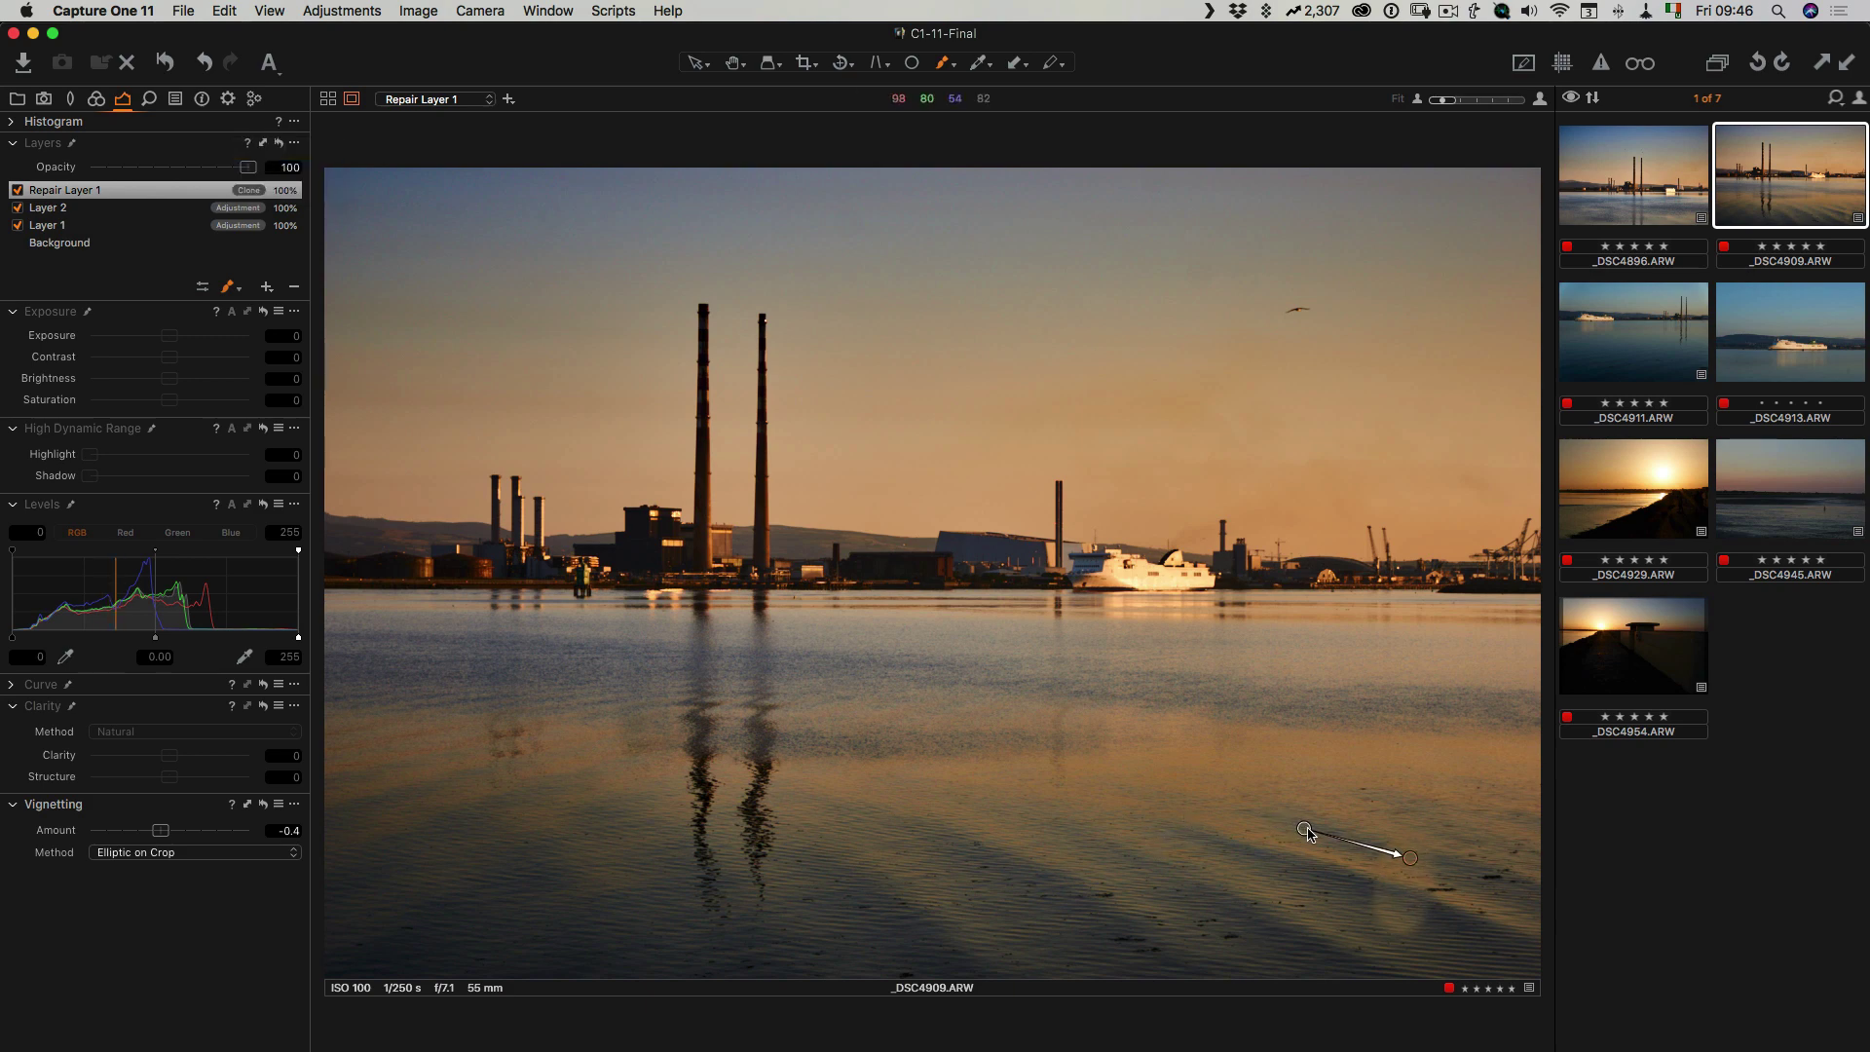
pyautogui.click(249, 190)
pyautogui.click(257, 207)
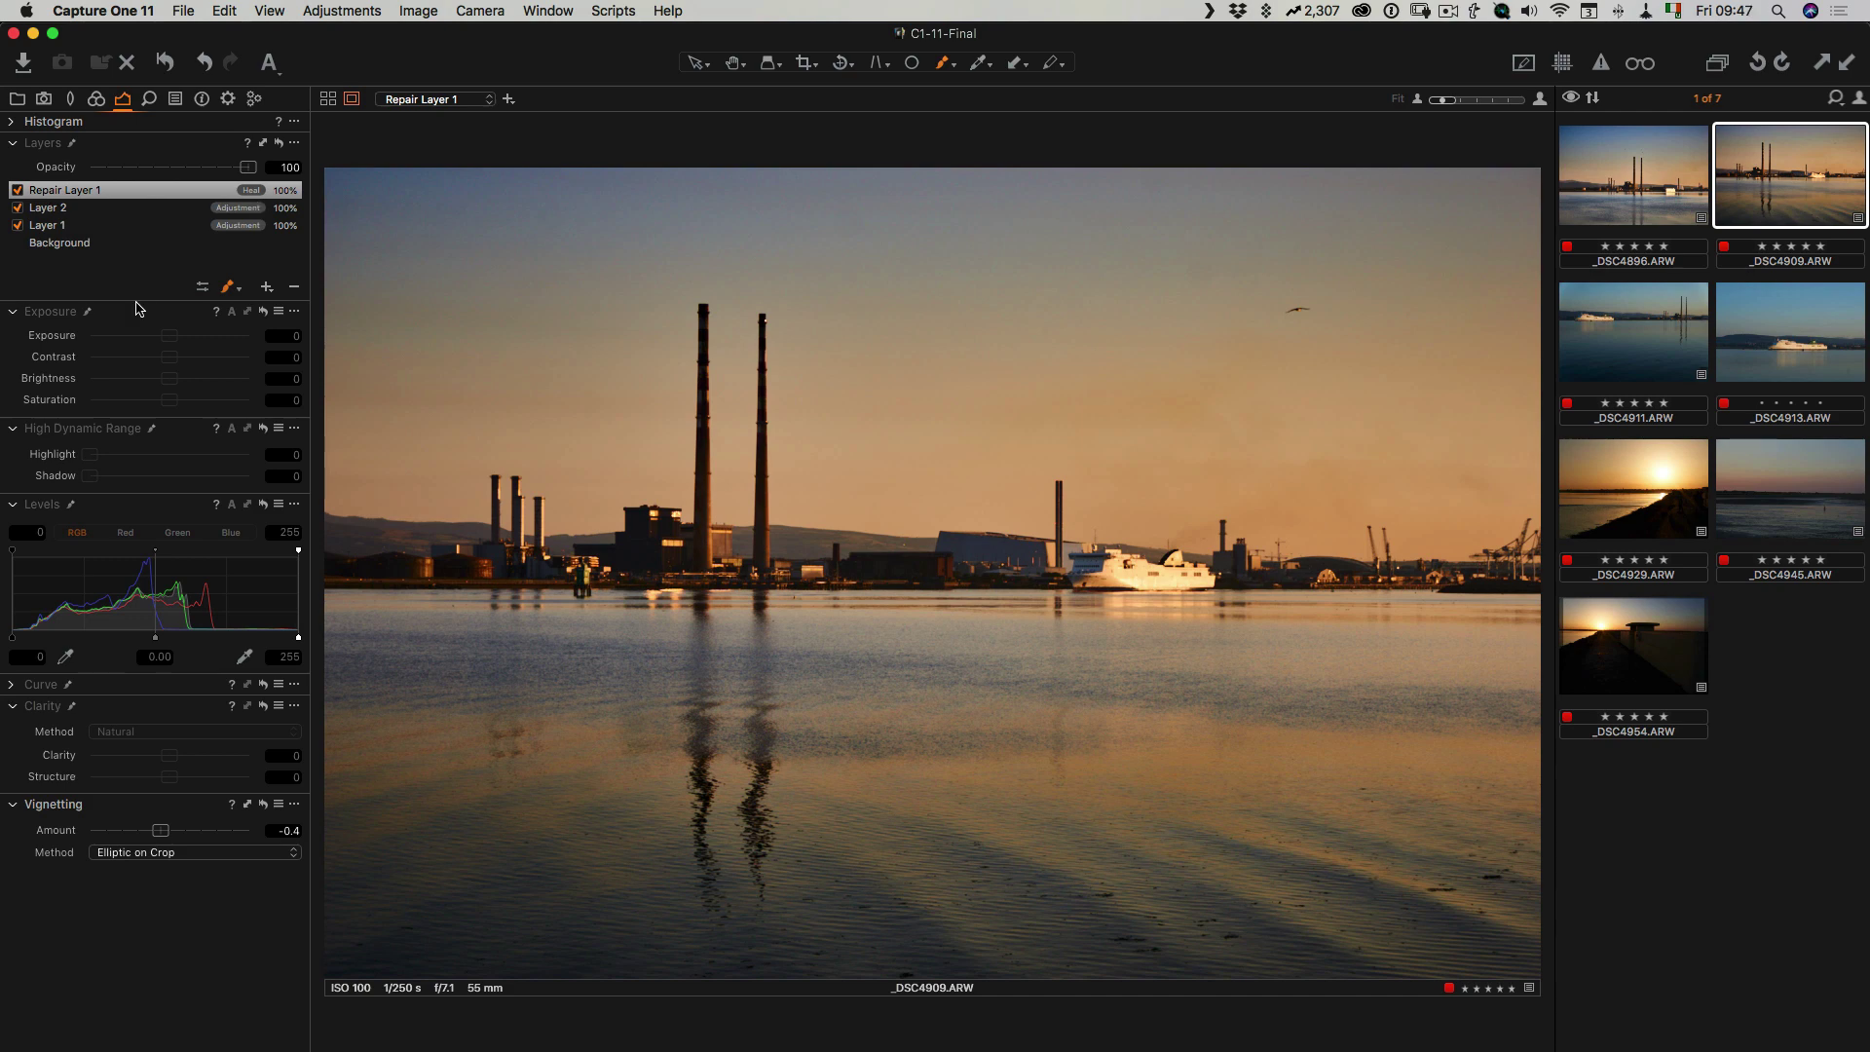
# Step: Examine the ferry and the harbour buildings of _DSC4909.ARW at 100% and return to the full view
pyautogui.click(736, 63)
pyautogui.click(167, 65)
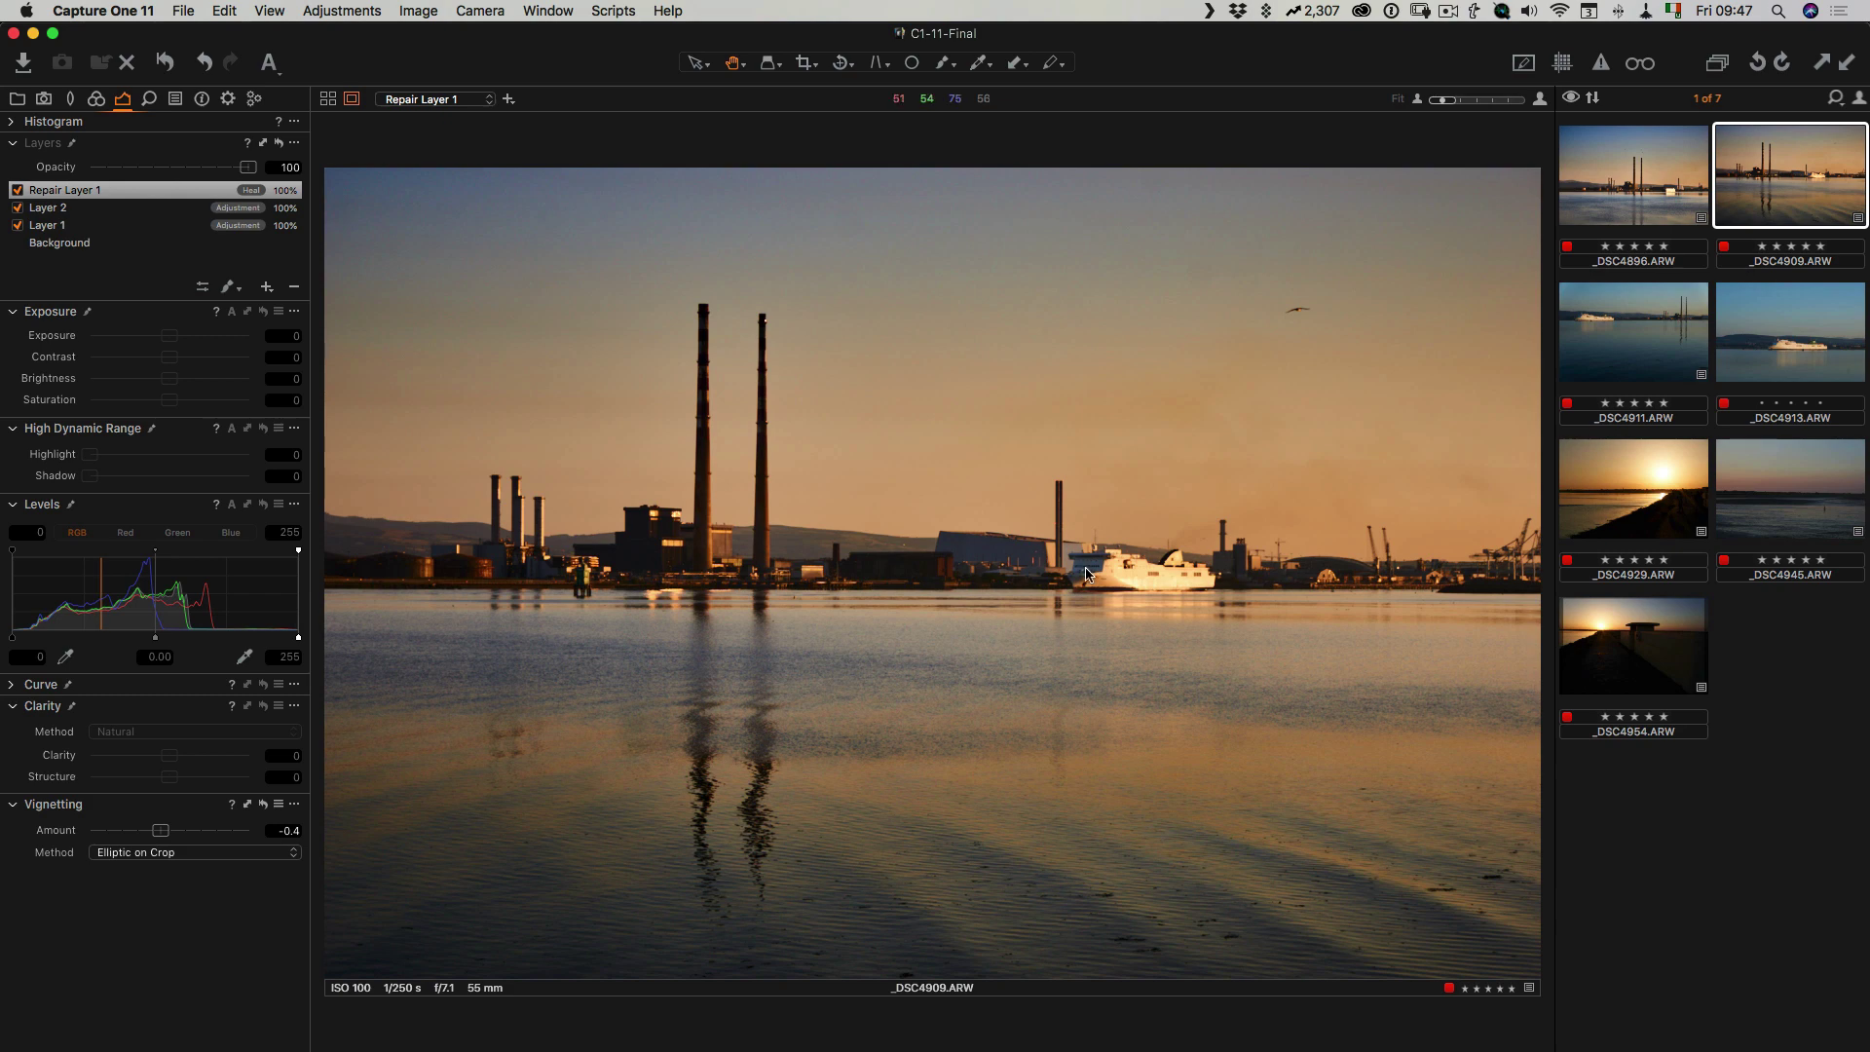
pyautogui.press('z')
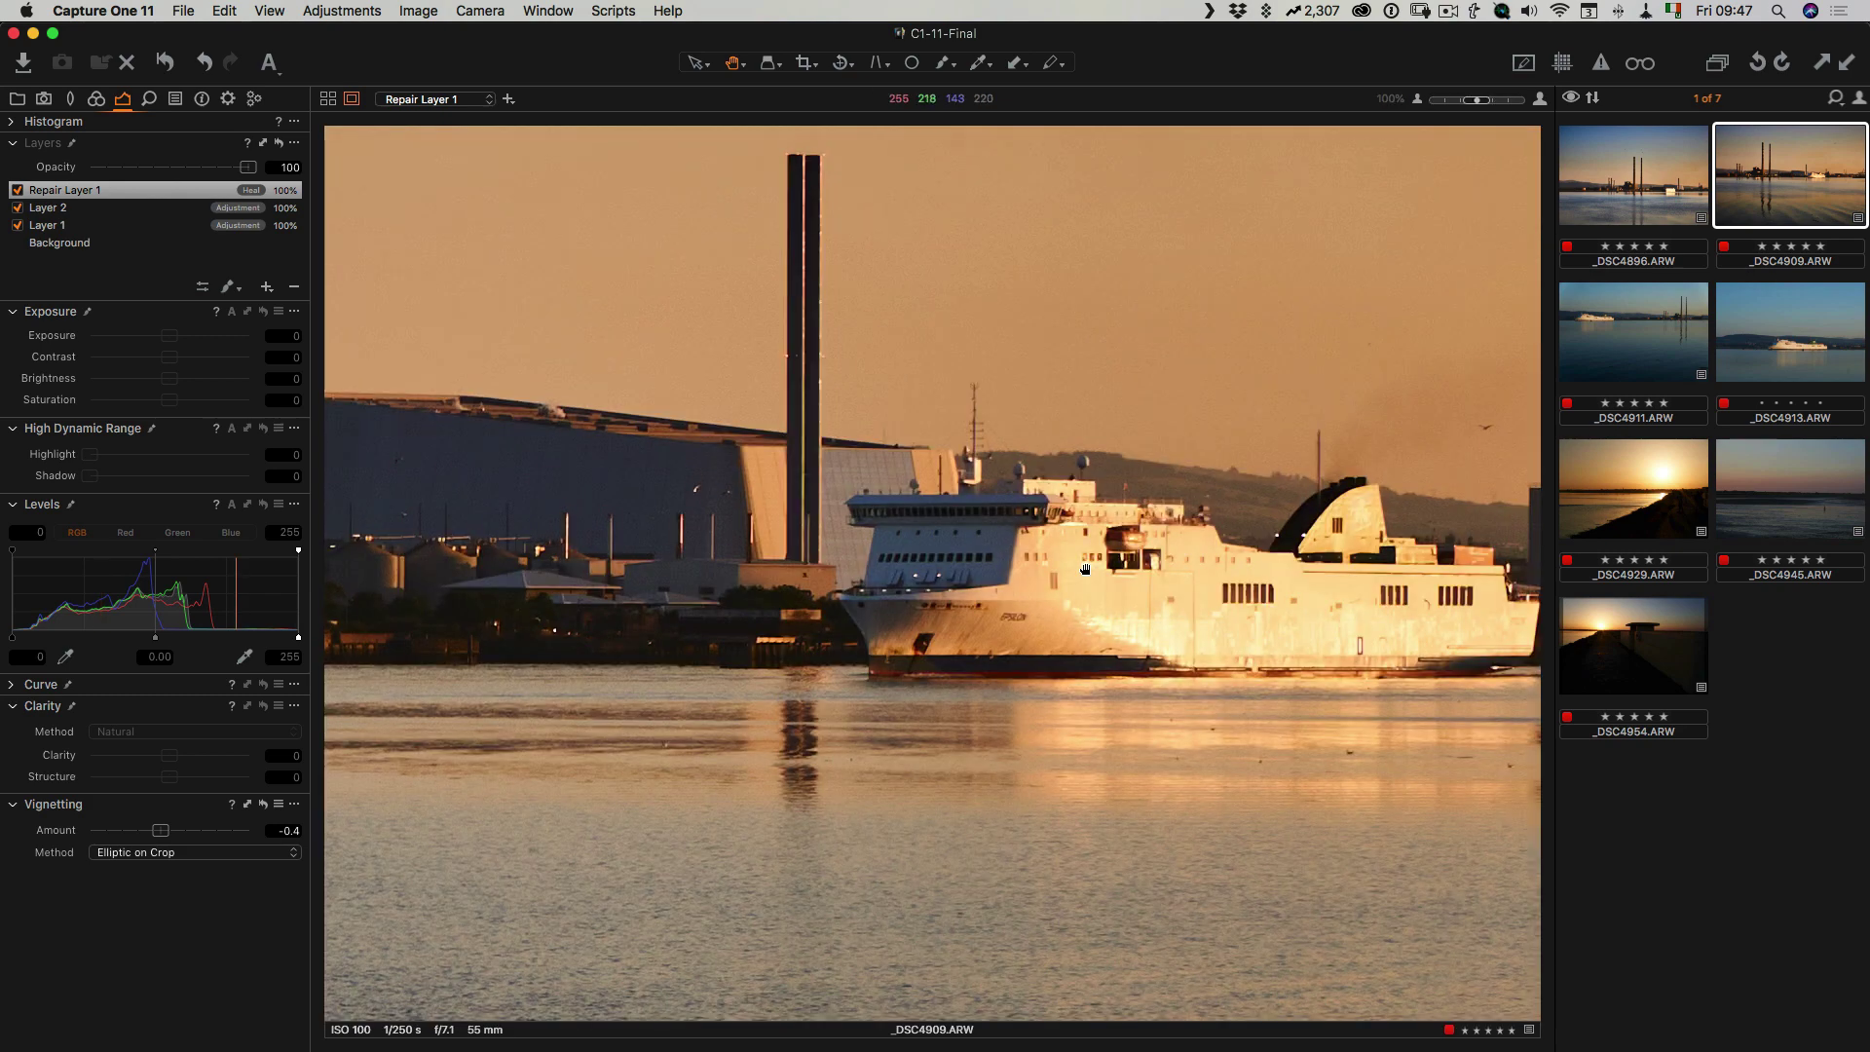
pyautogui.moveTo(940, 573); pyautogui.dragTo(1098, 585)
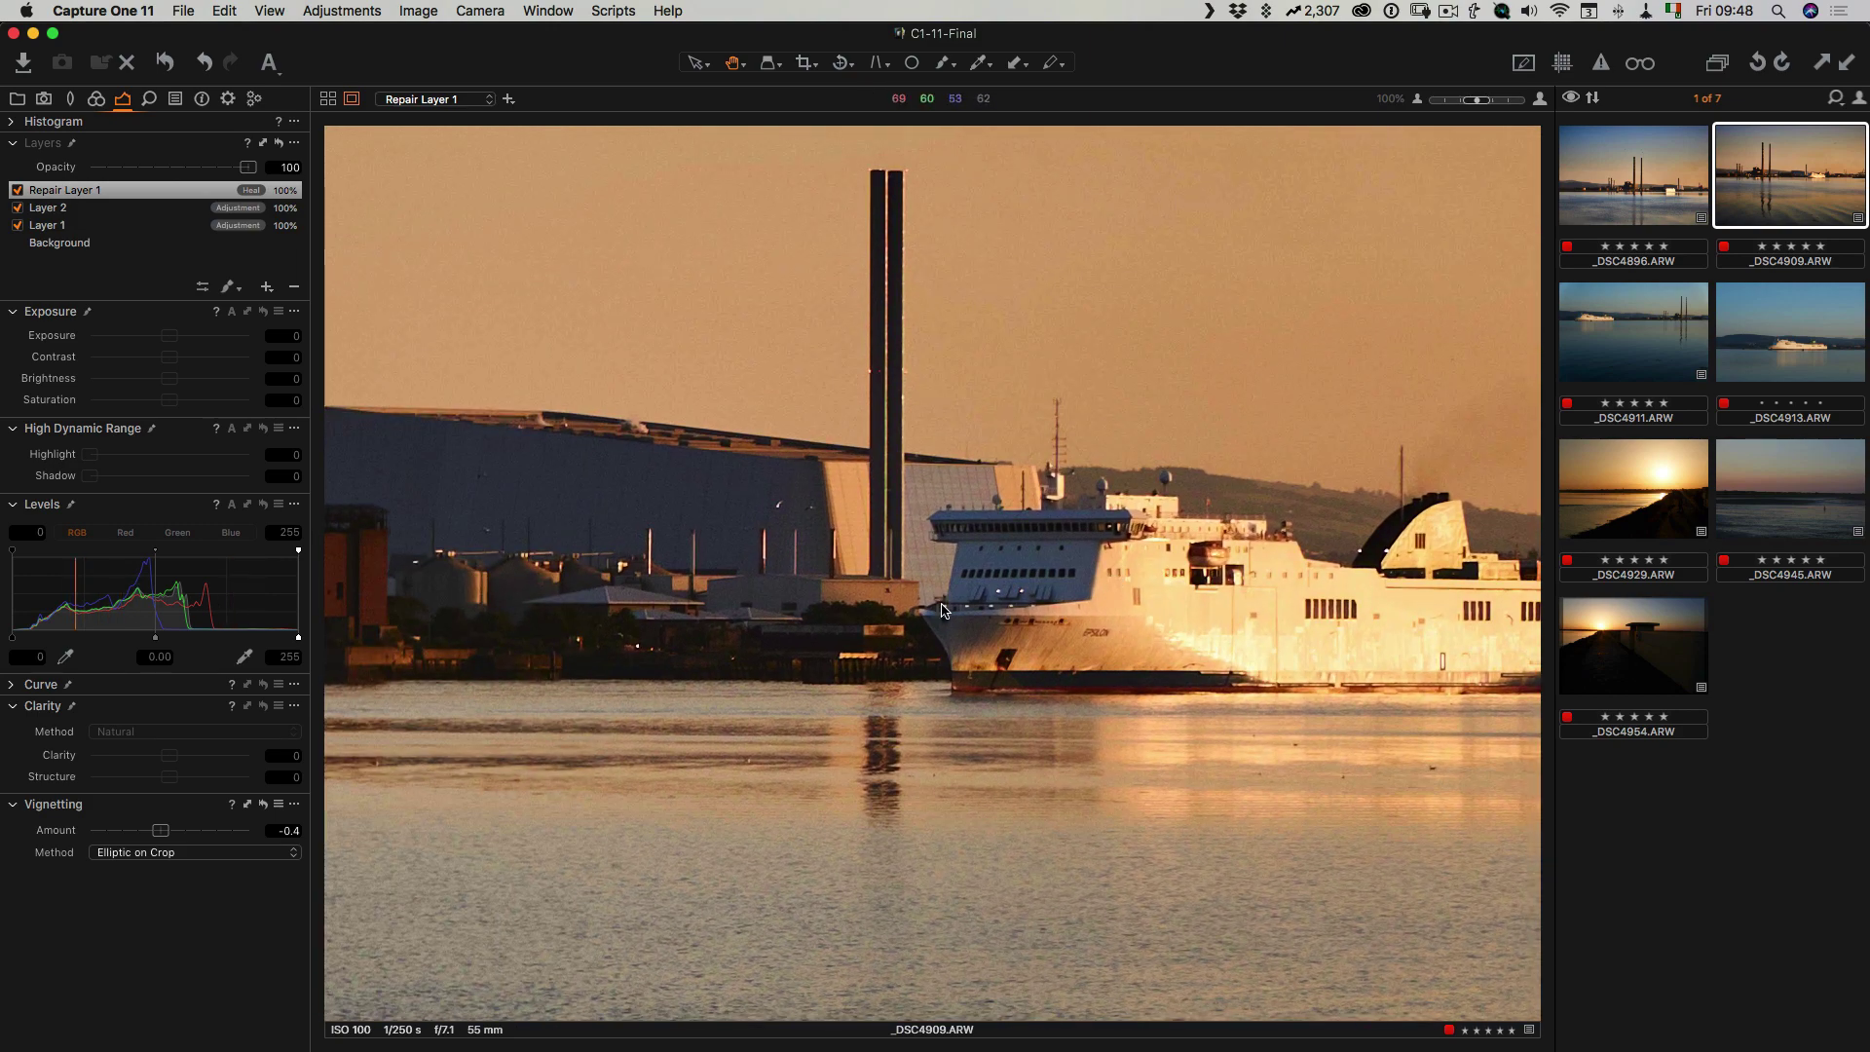
pyautogui.moveTo(725, 610); pyautogui.dragTo(571, 602)
pyautogui.moveTo(1195, 602); pyautogui.dragTo(1039, 601)
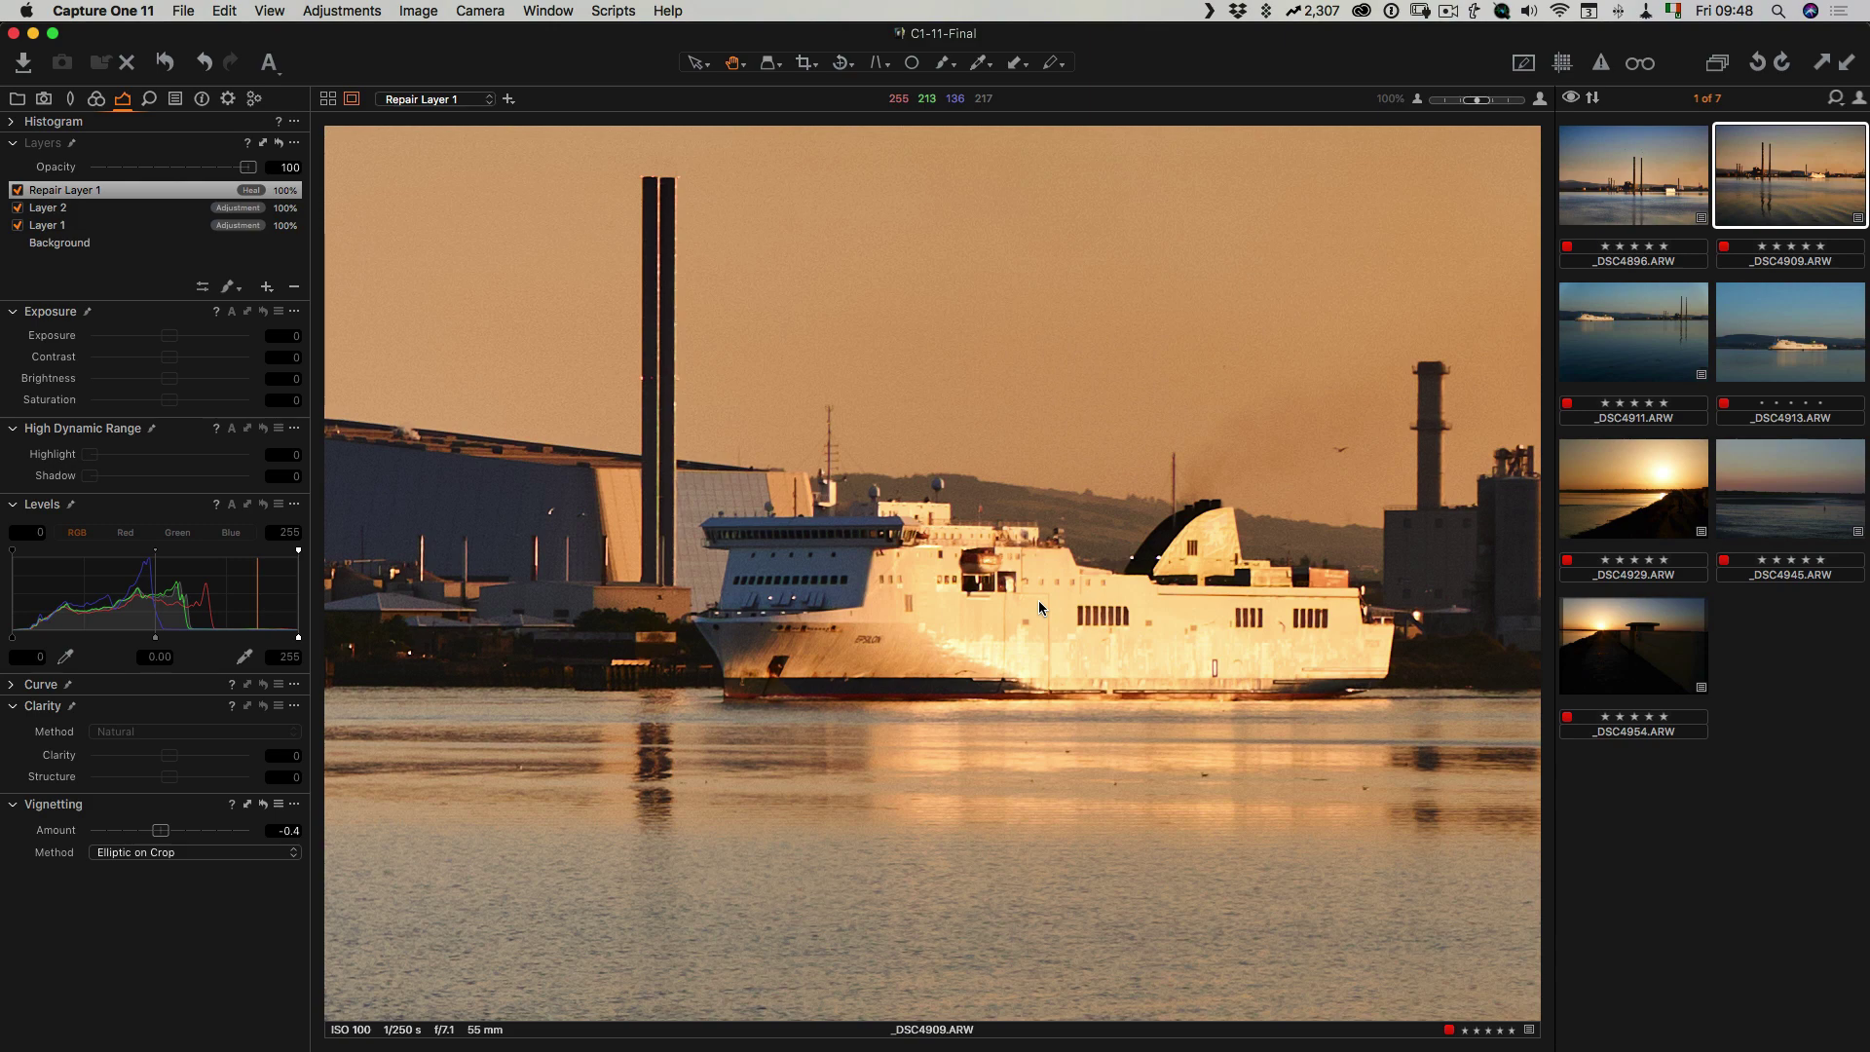
pyautogui.doubleClick(996, 595)
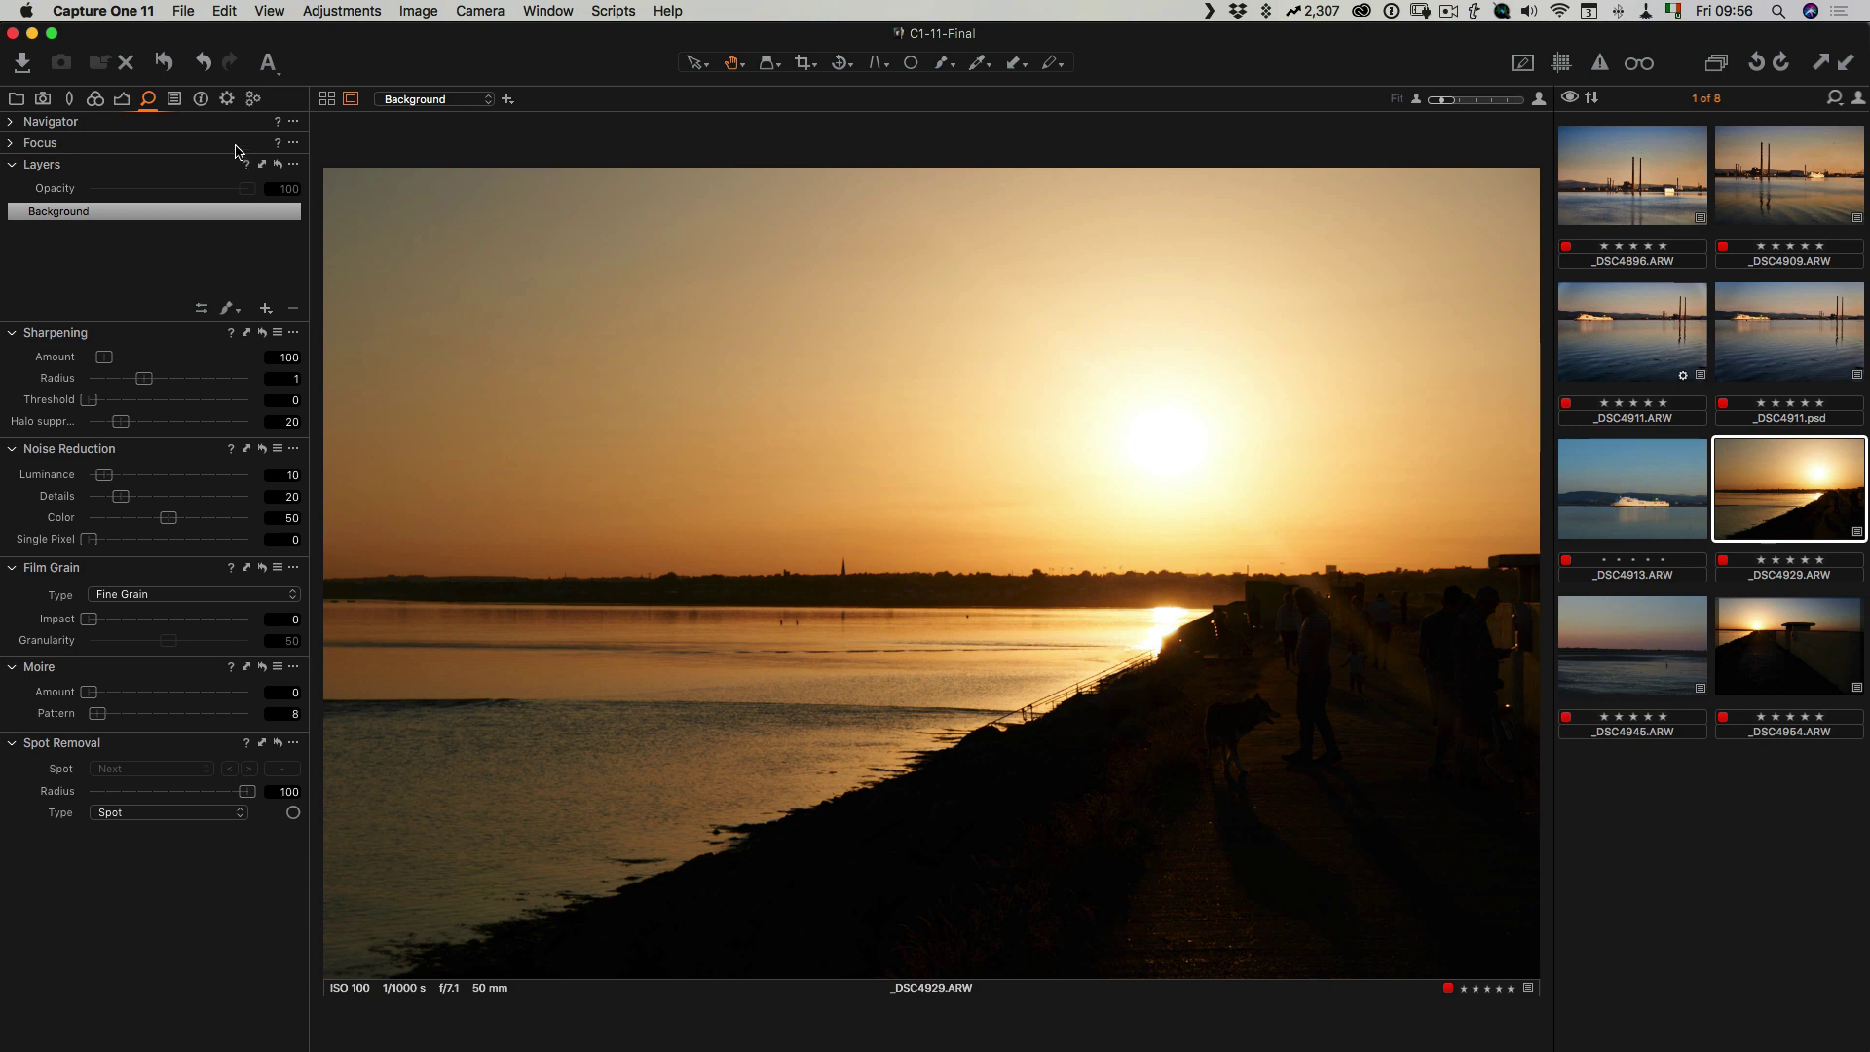
# Step: Set both the highlight and shadow recovery of the sunset photo _DSC4929.ARW to 100
pyautogui.click(124, 103)
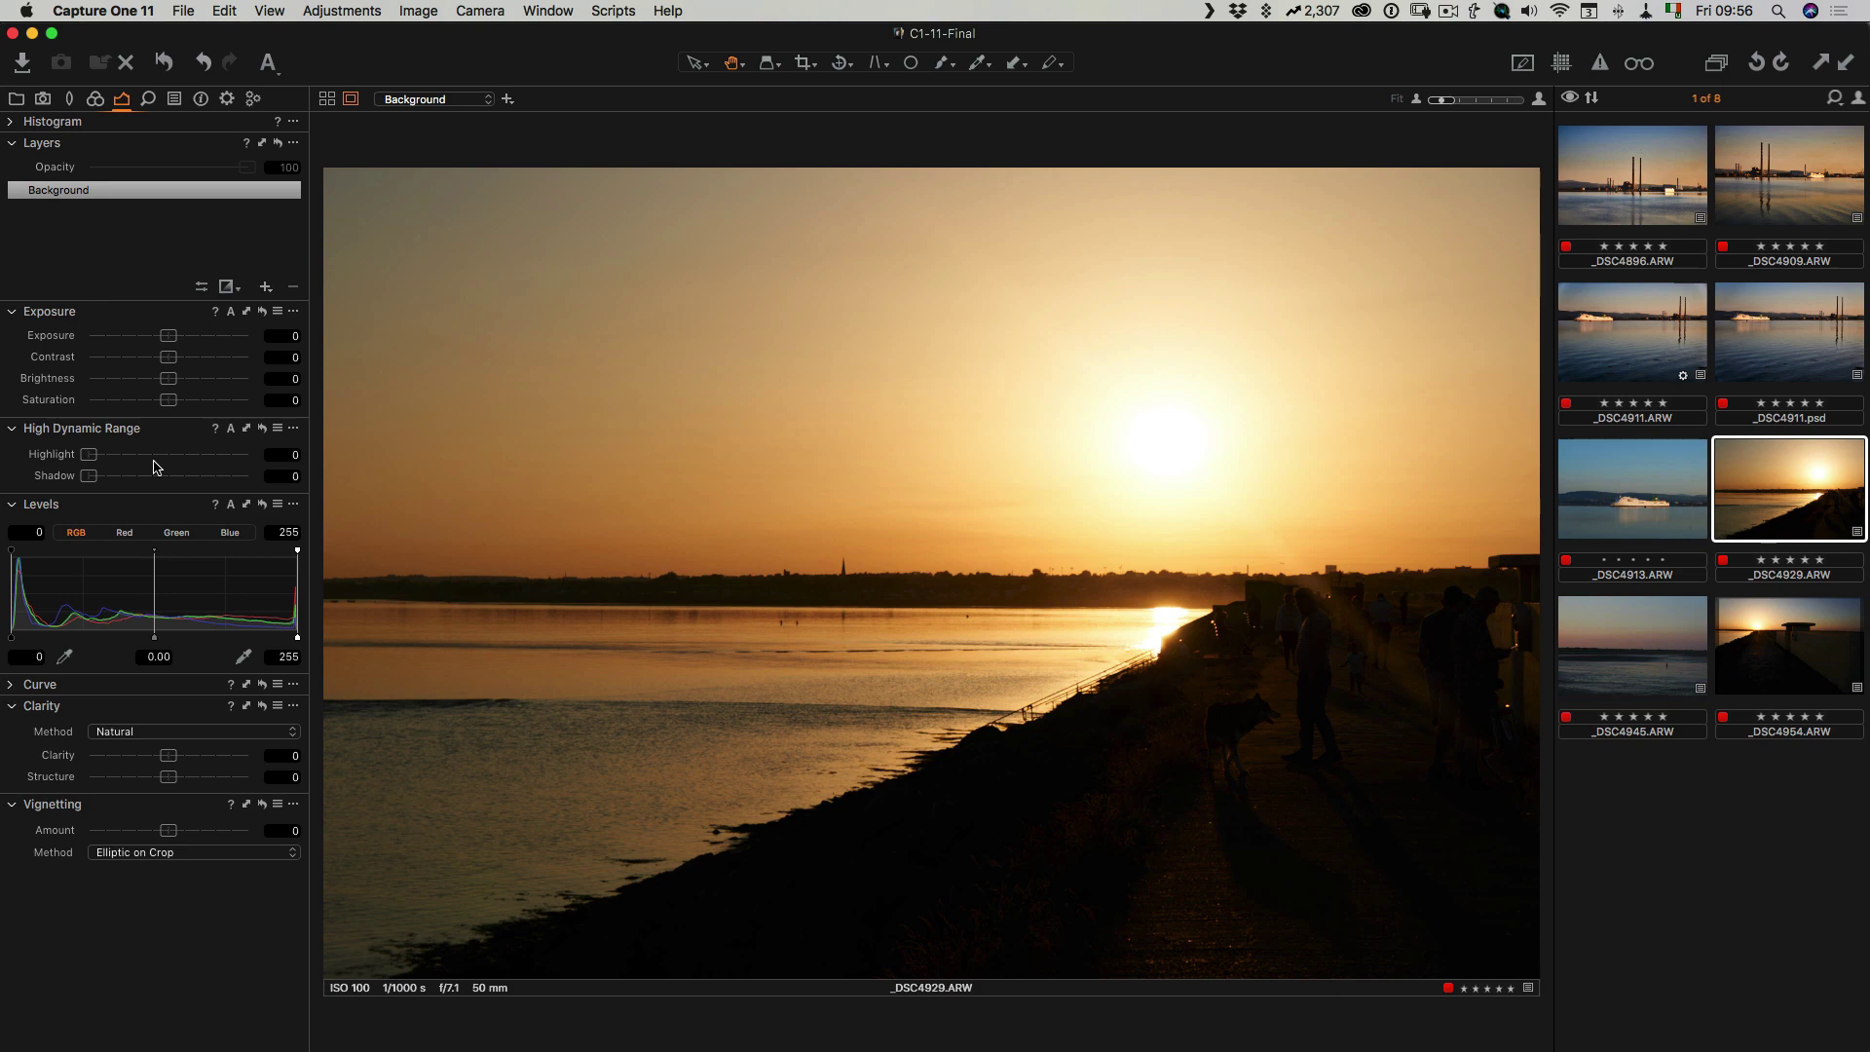
pyautogui.moveTo(88, 455); pyautogui.dragTo(278, 458)
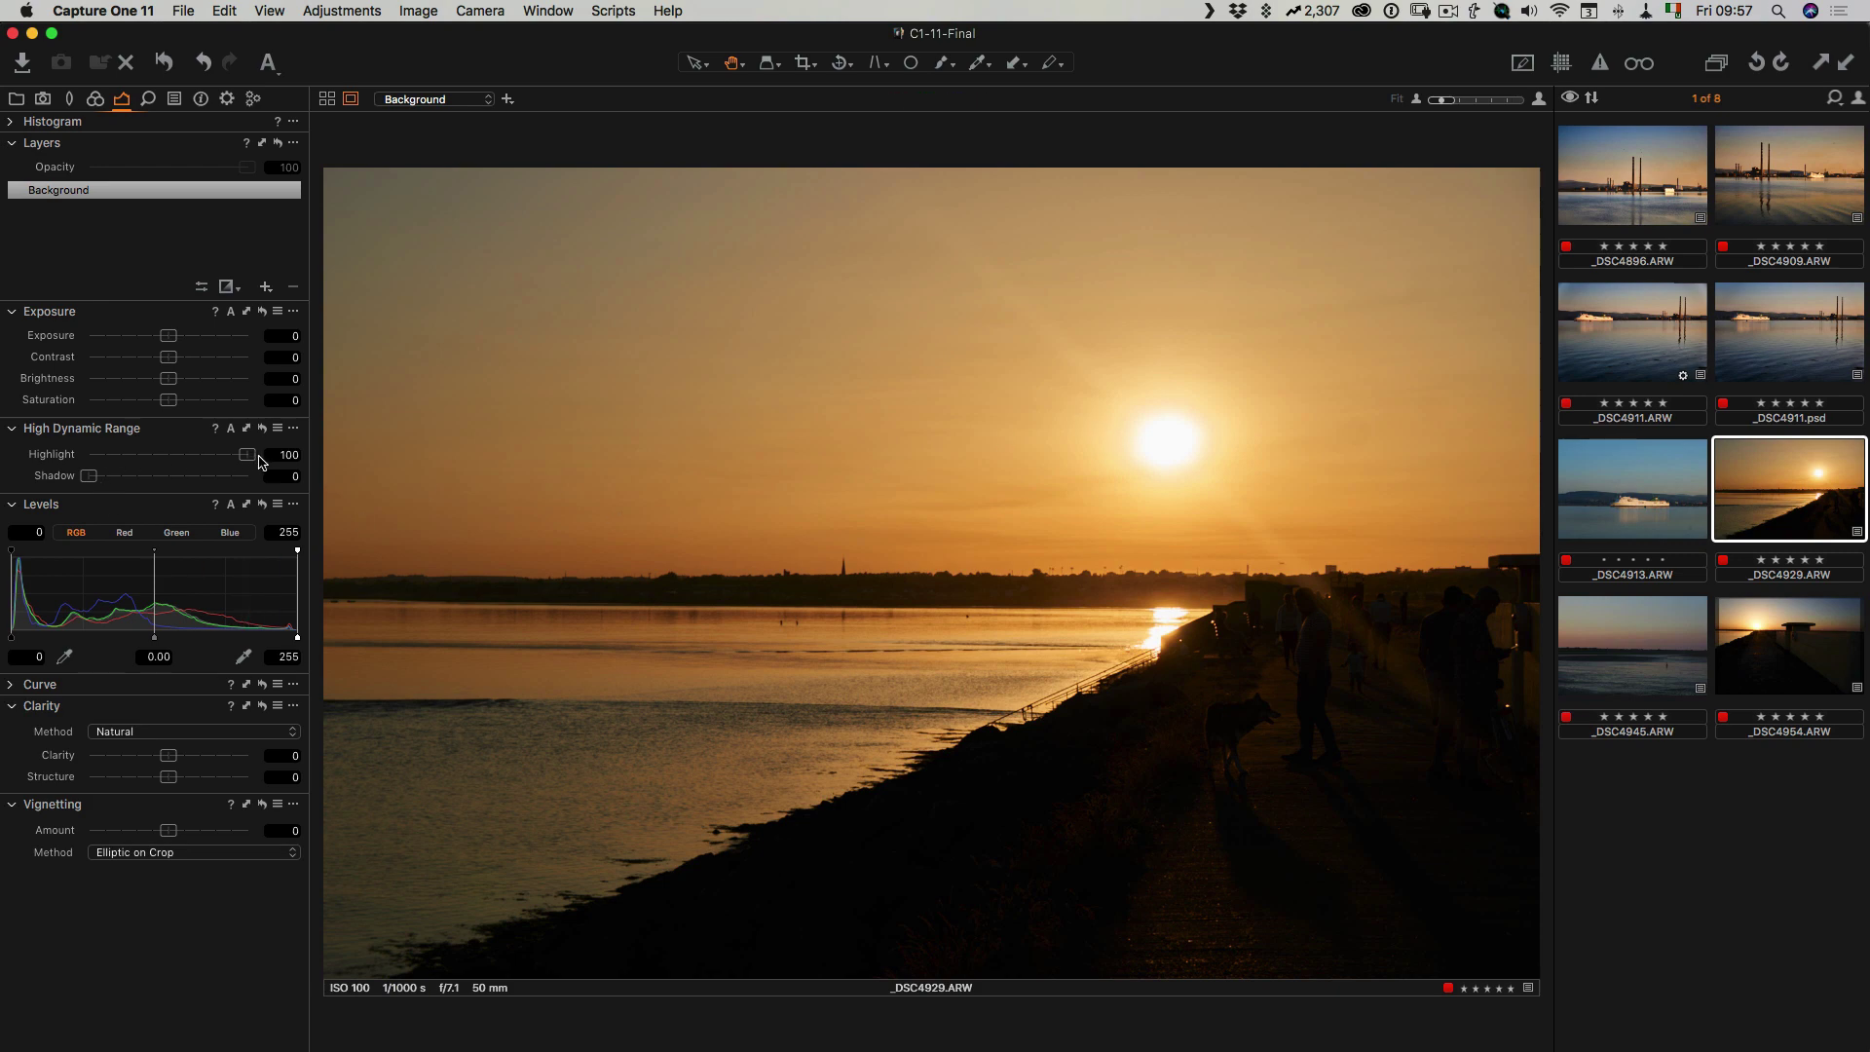
pyautogui.doubleClick(61, 455)
pyautogui.press('super+z')
pyautogui.moveTo(90, 477); pyautogui.dragTo(299, 484)
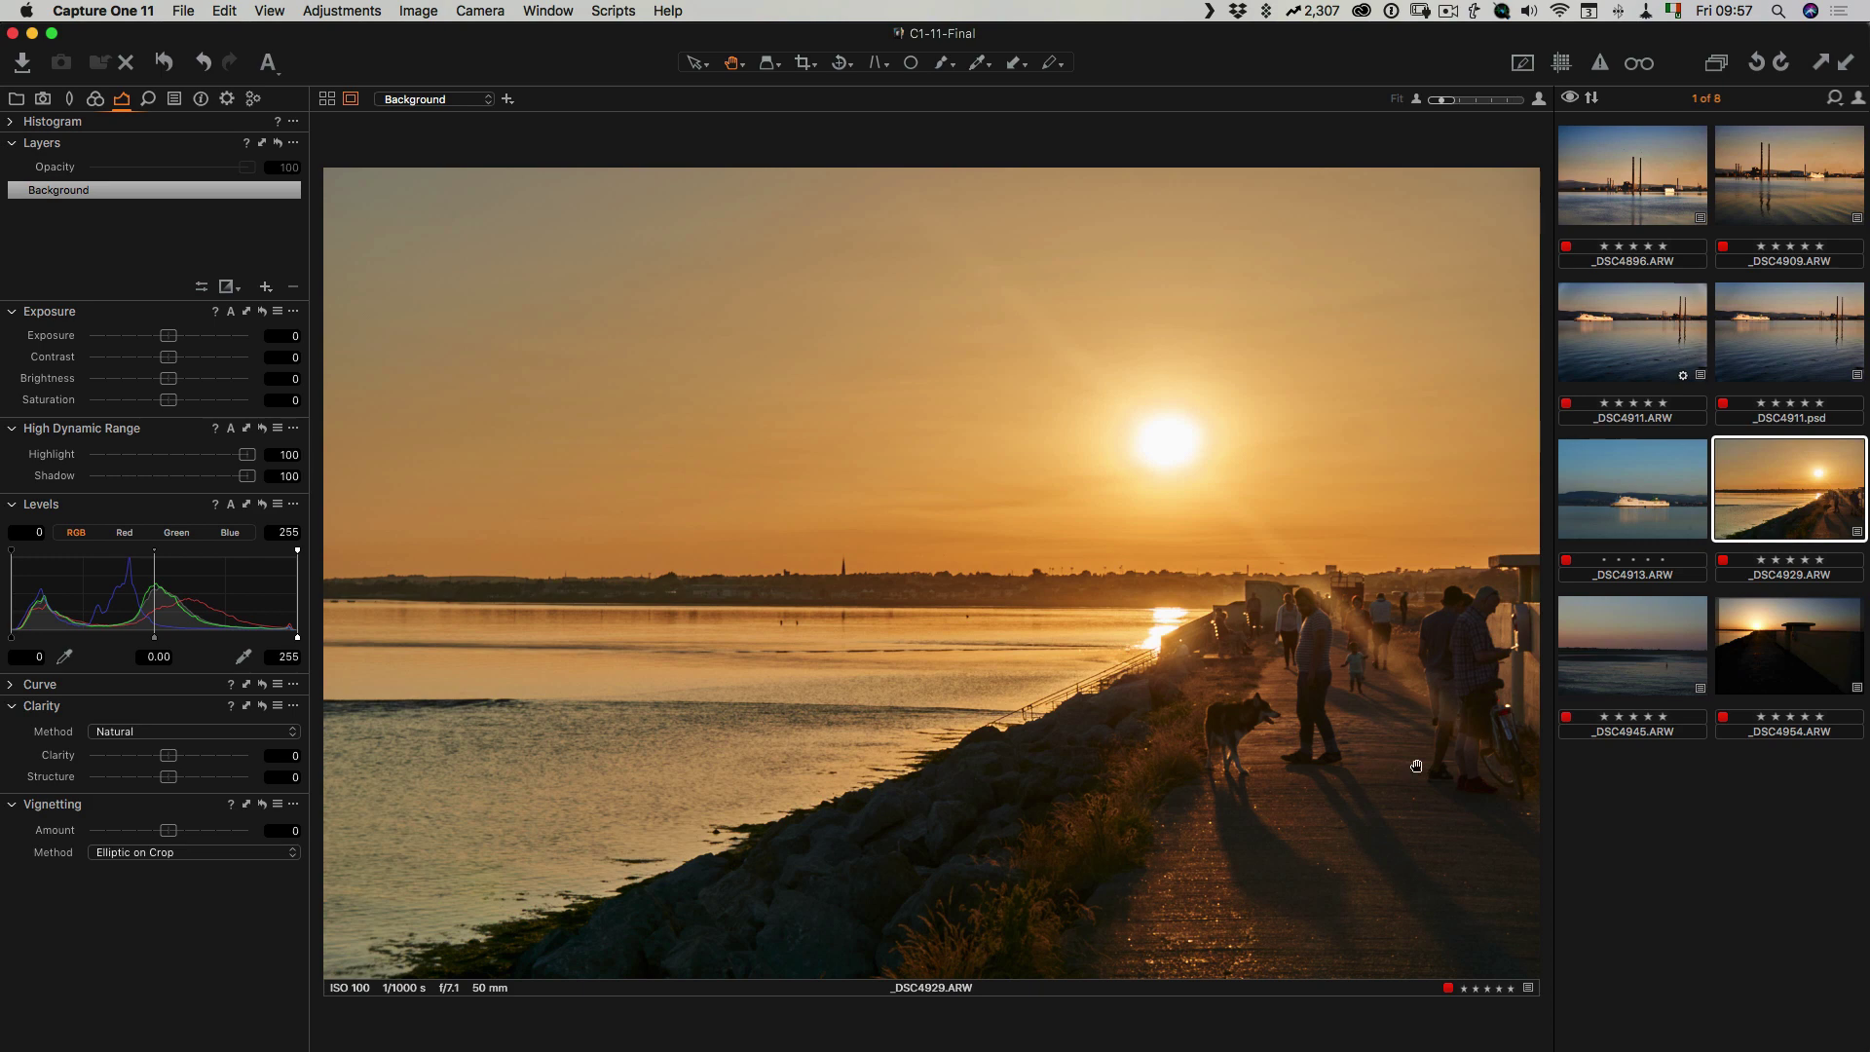
# Step: Examine the people, the dog and the bench on the promenade at 100% for recovered shadow detail
pyautogui.click(1261, 727)
pyautogui.moveTo(1187, 487); pyautogui.dragTo(1229, 784)
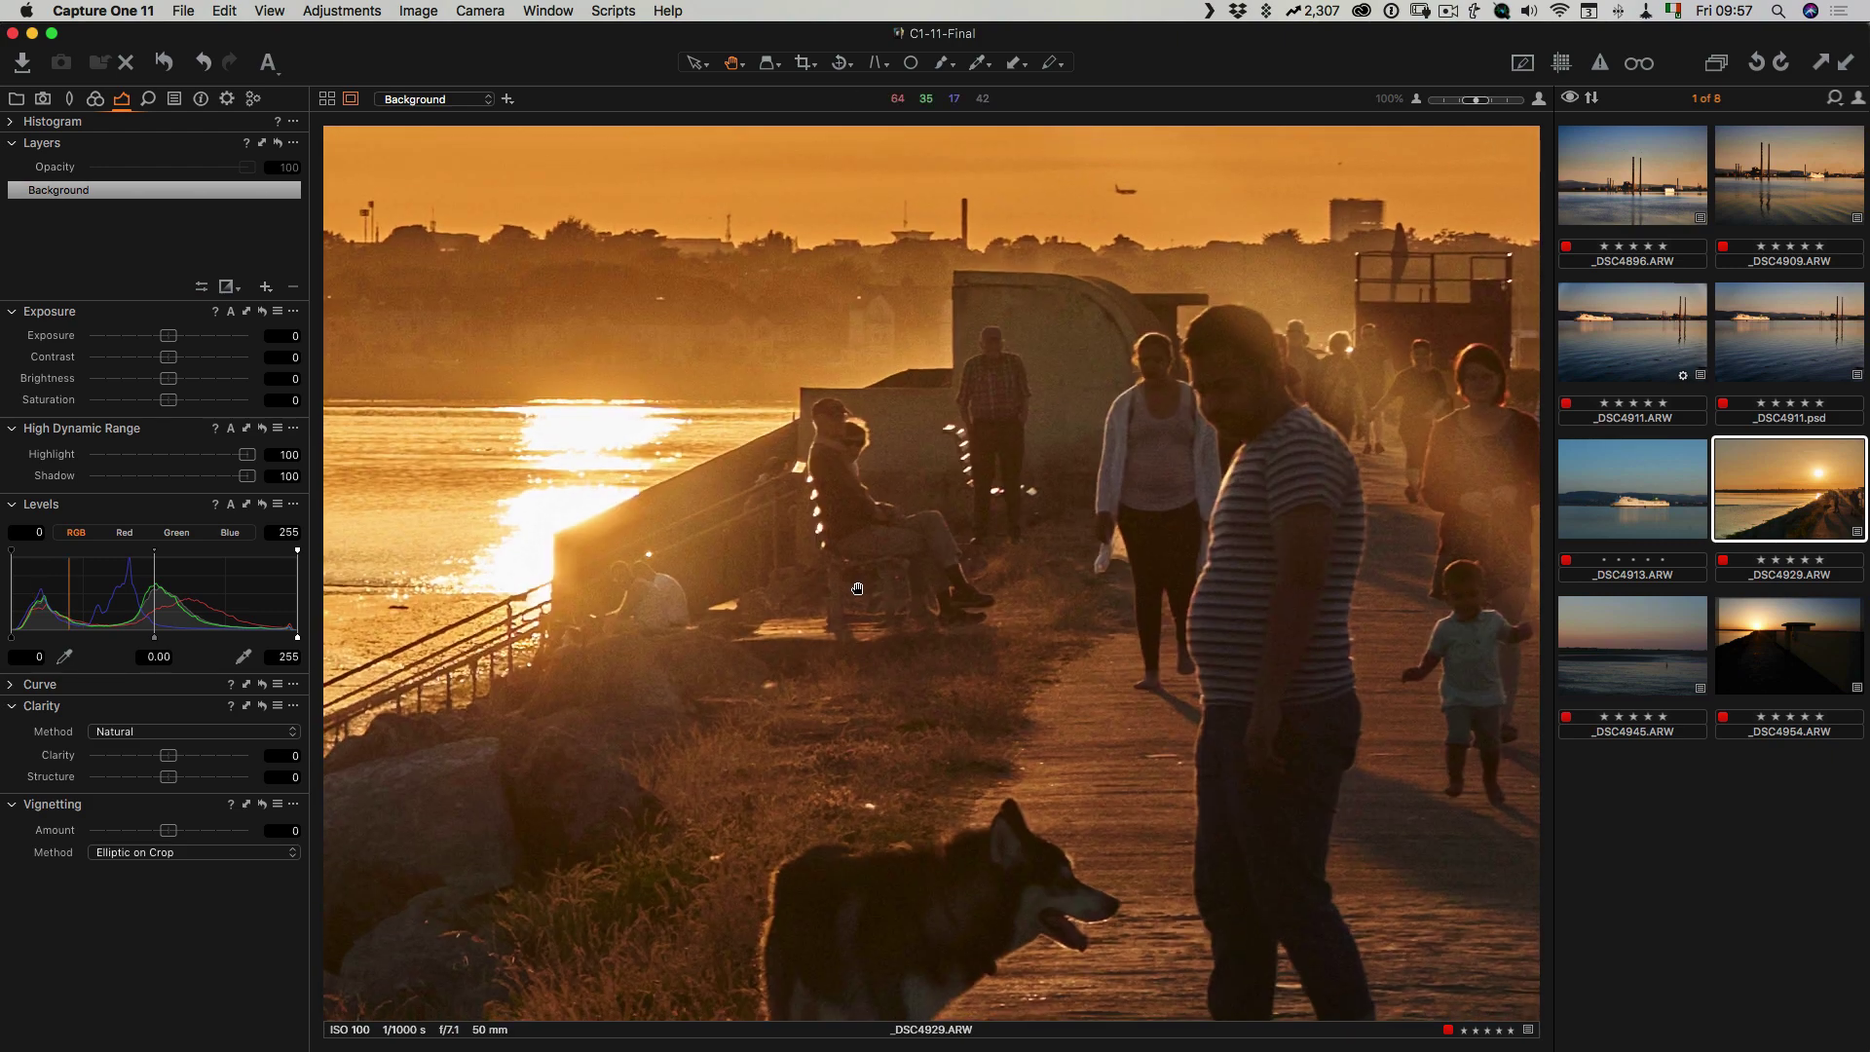
pyautogui.moveTo(858, 591); pyautogui.dragTo(917, 581)
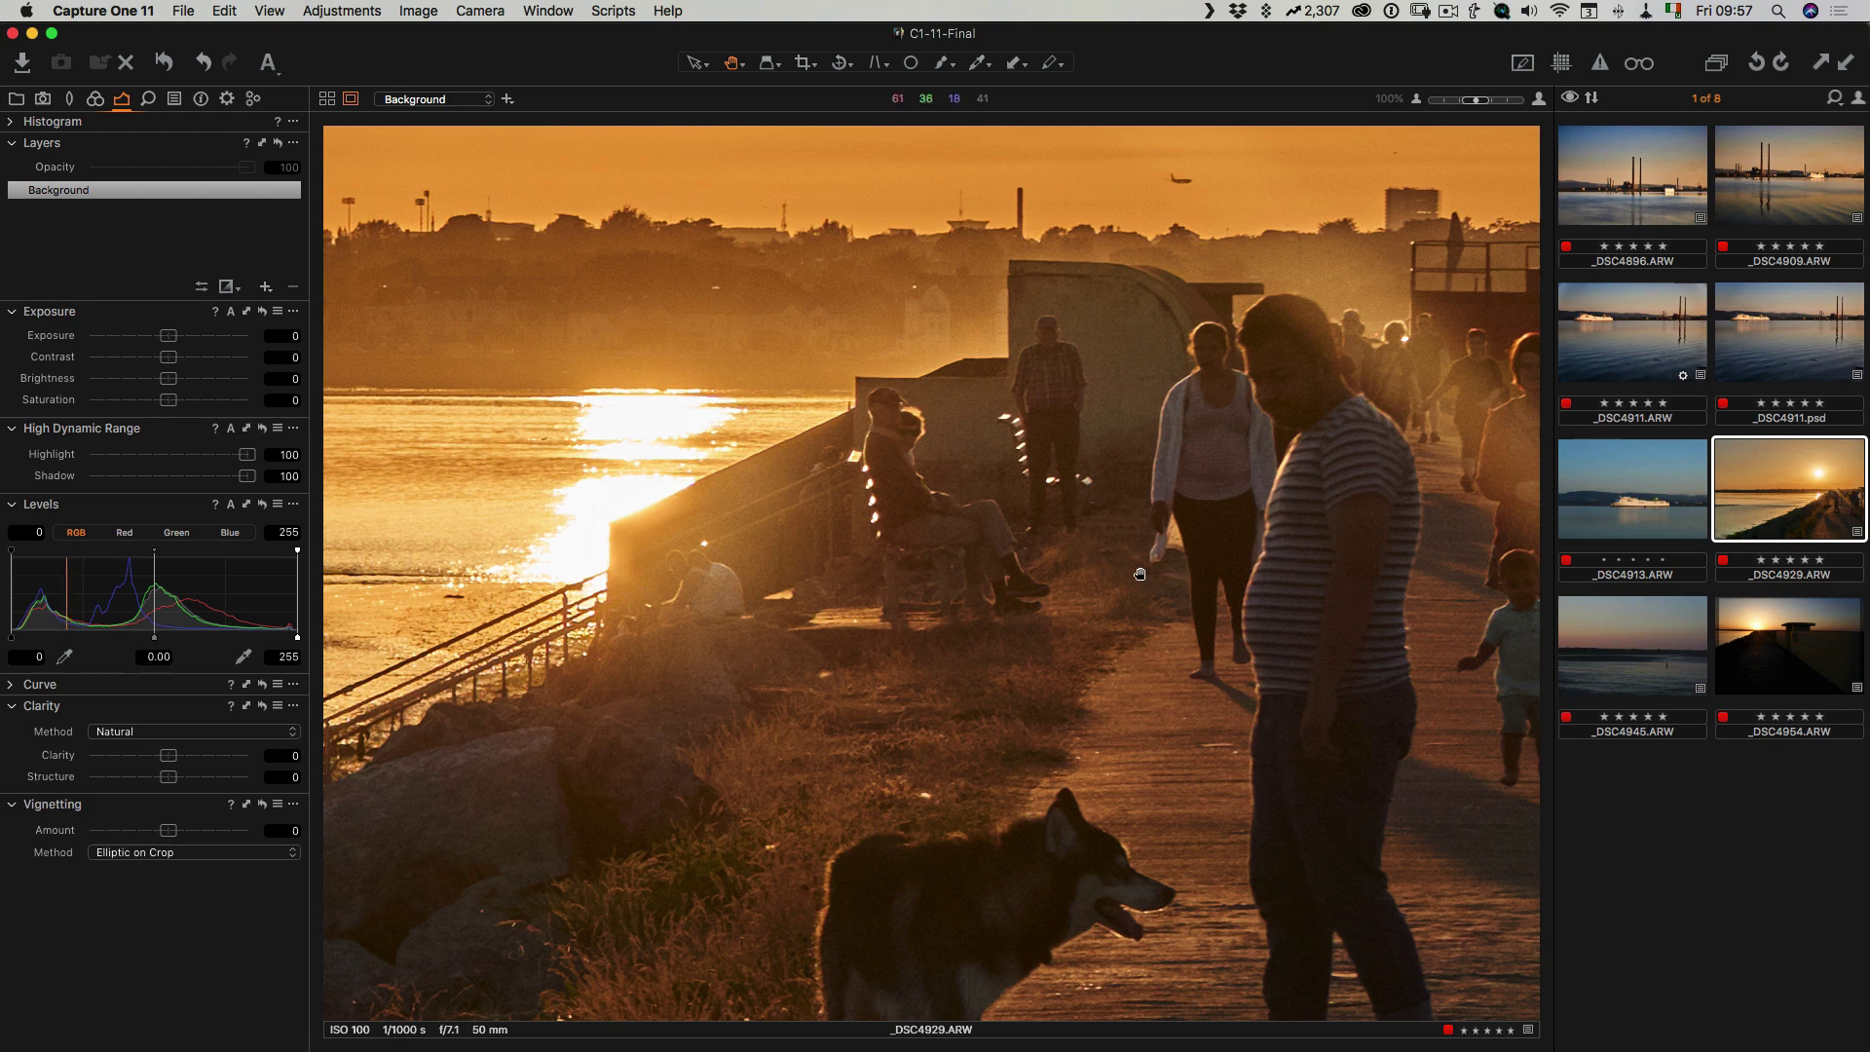
# Step: On _DSC4929.ARW, set shadow recovery to 23, contrast to 8, saturation to 19 and vignetting to -0.82
pyautogui.press('super+0')
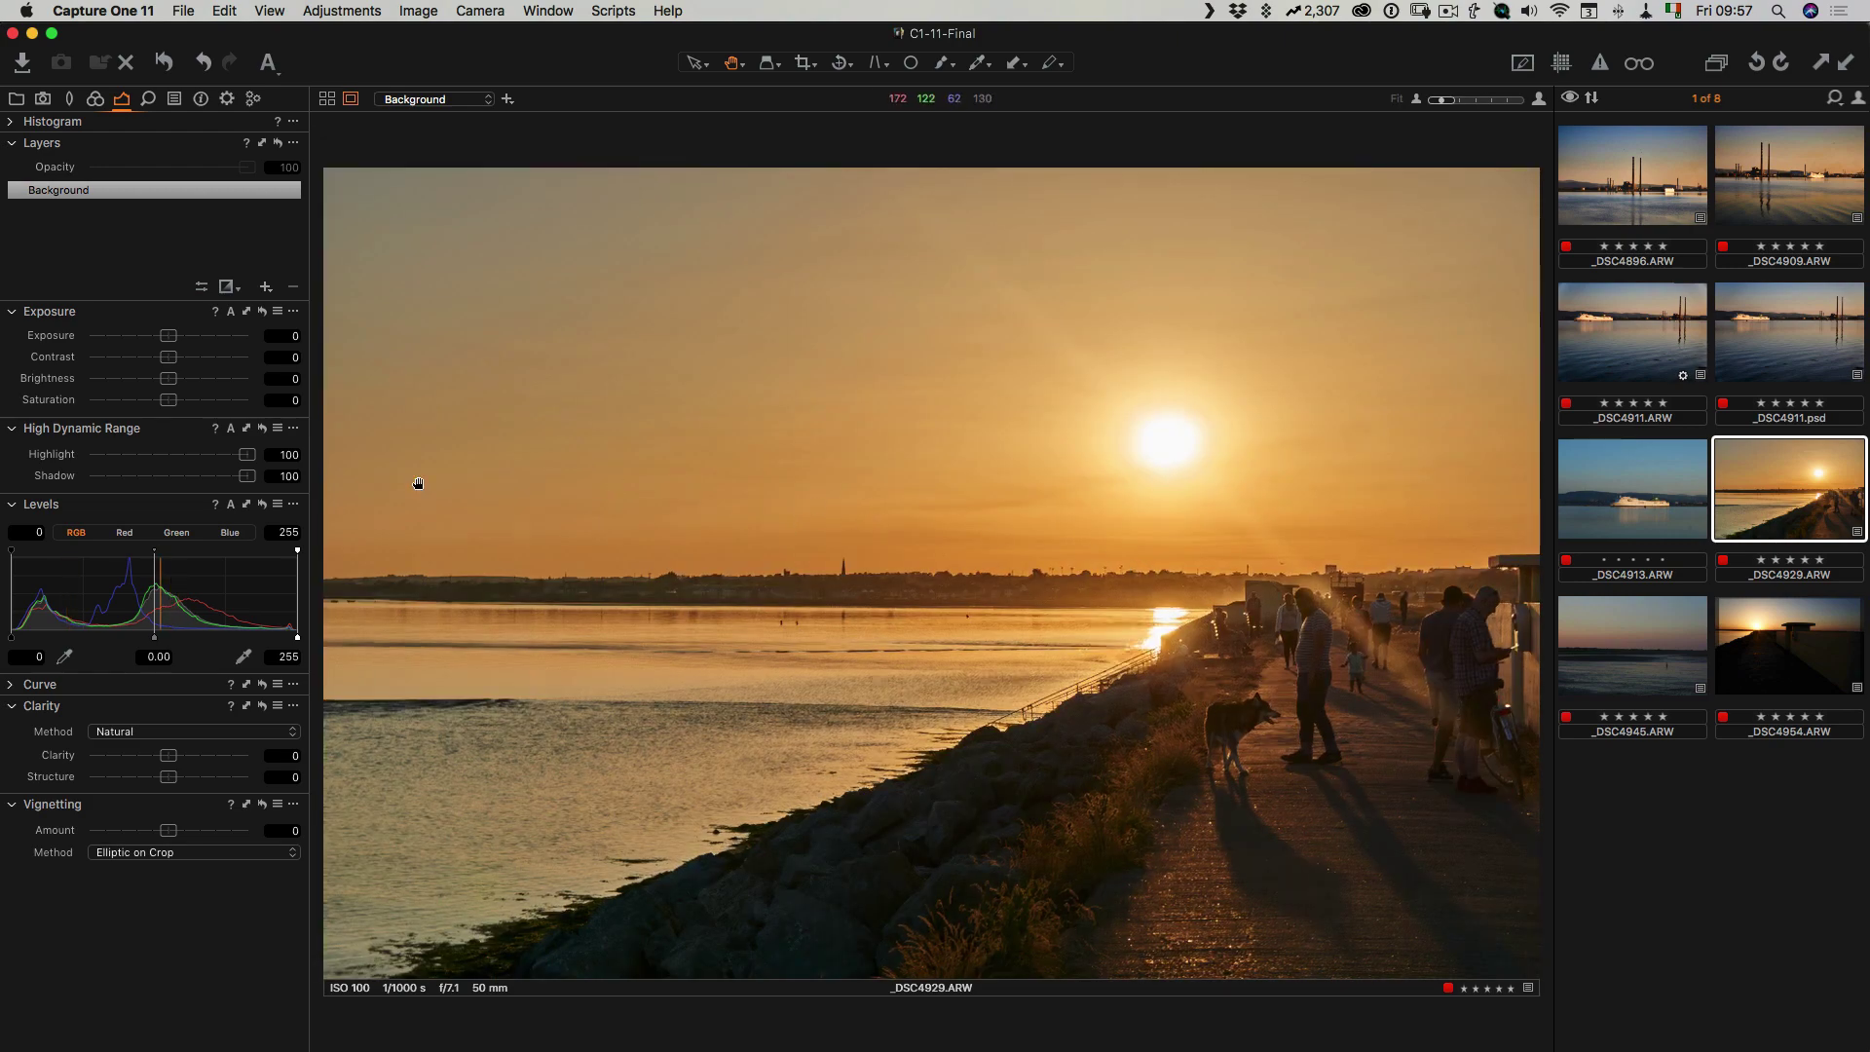
pyautogui.moveTo(247, 478); pyautogui.dragTo(123, 474)
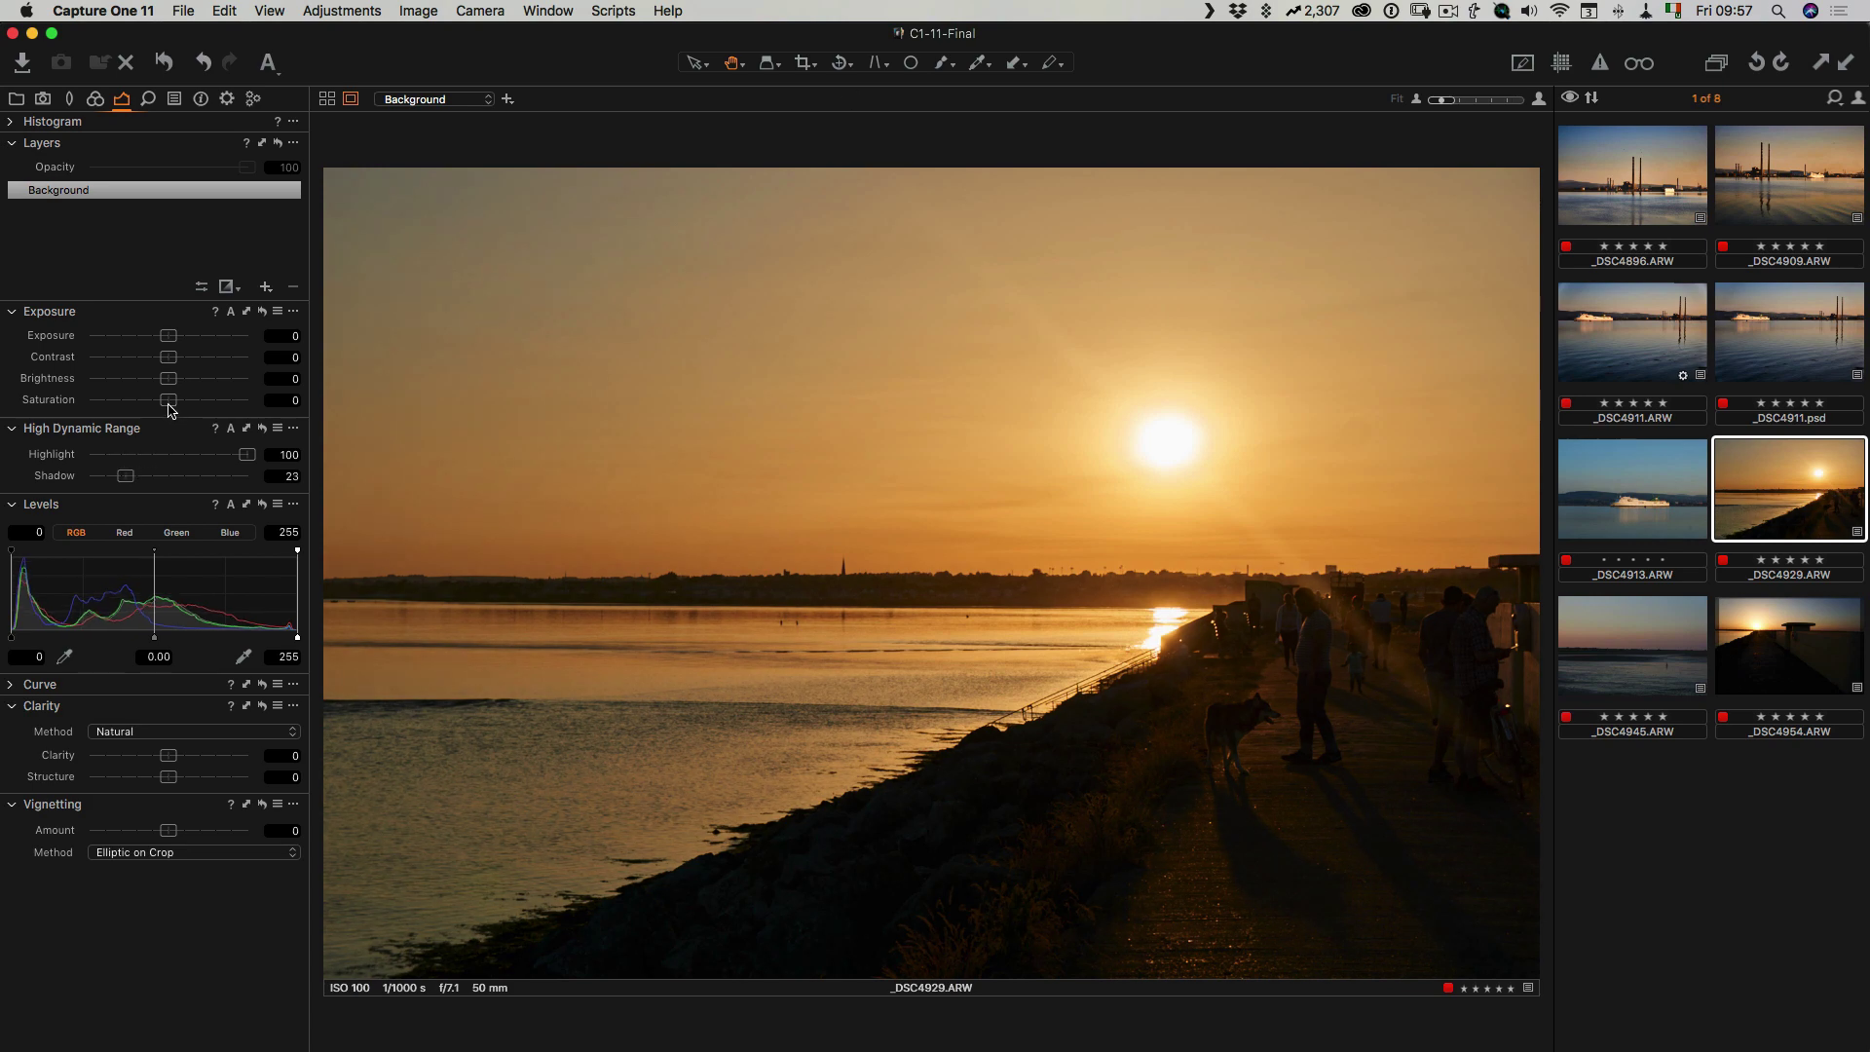
pyautogui.moveTo(172, 407); pyautogui.dragTo(181, 360)
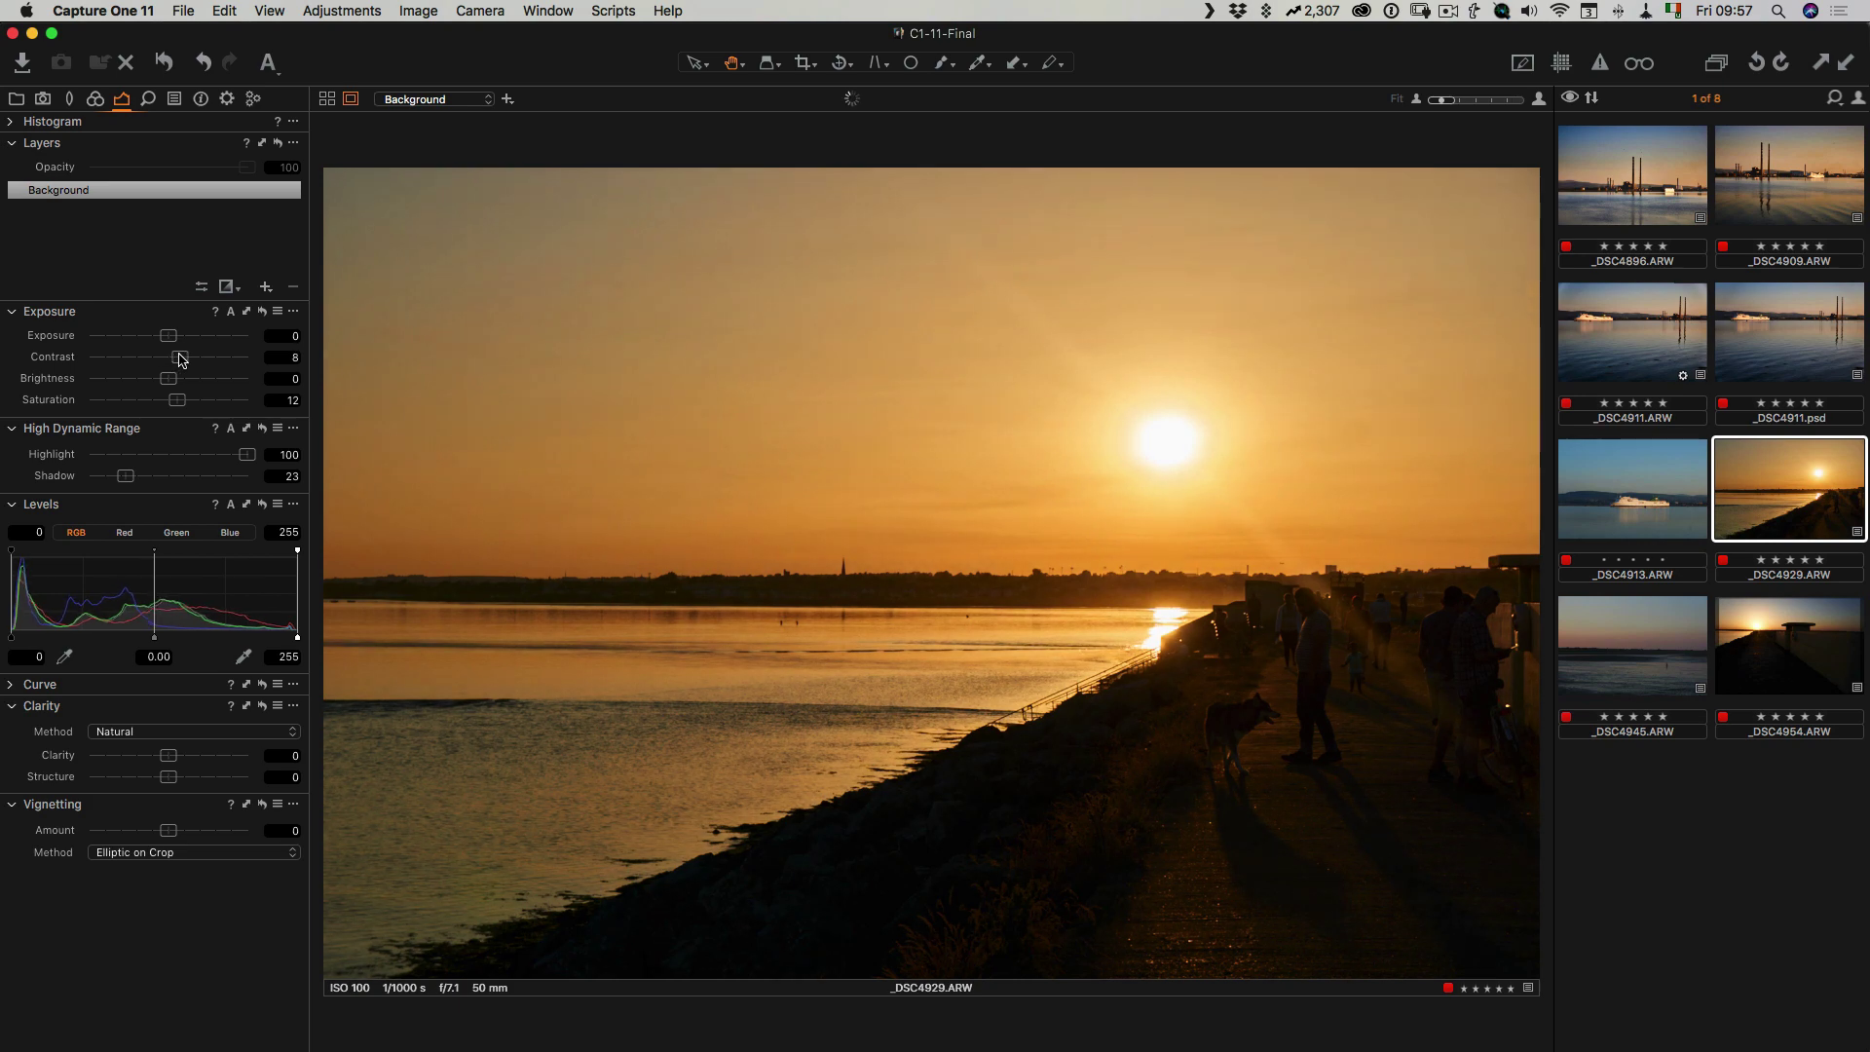
pyautogui.moveTo(164, 833); pyautogui.dragTo(154, 837)
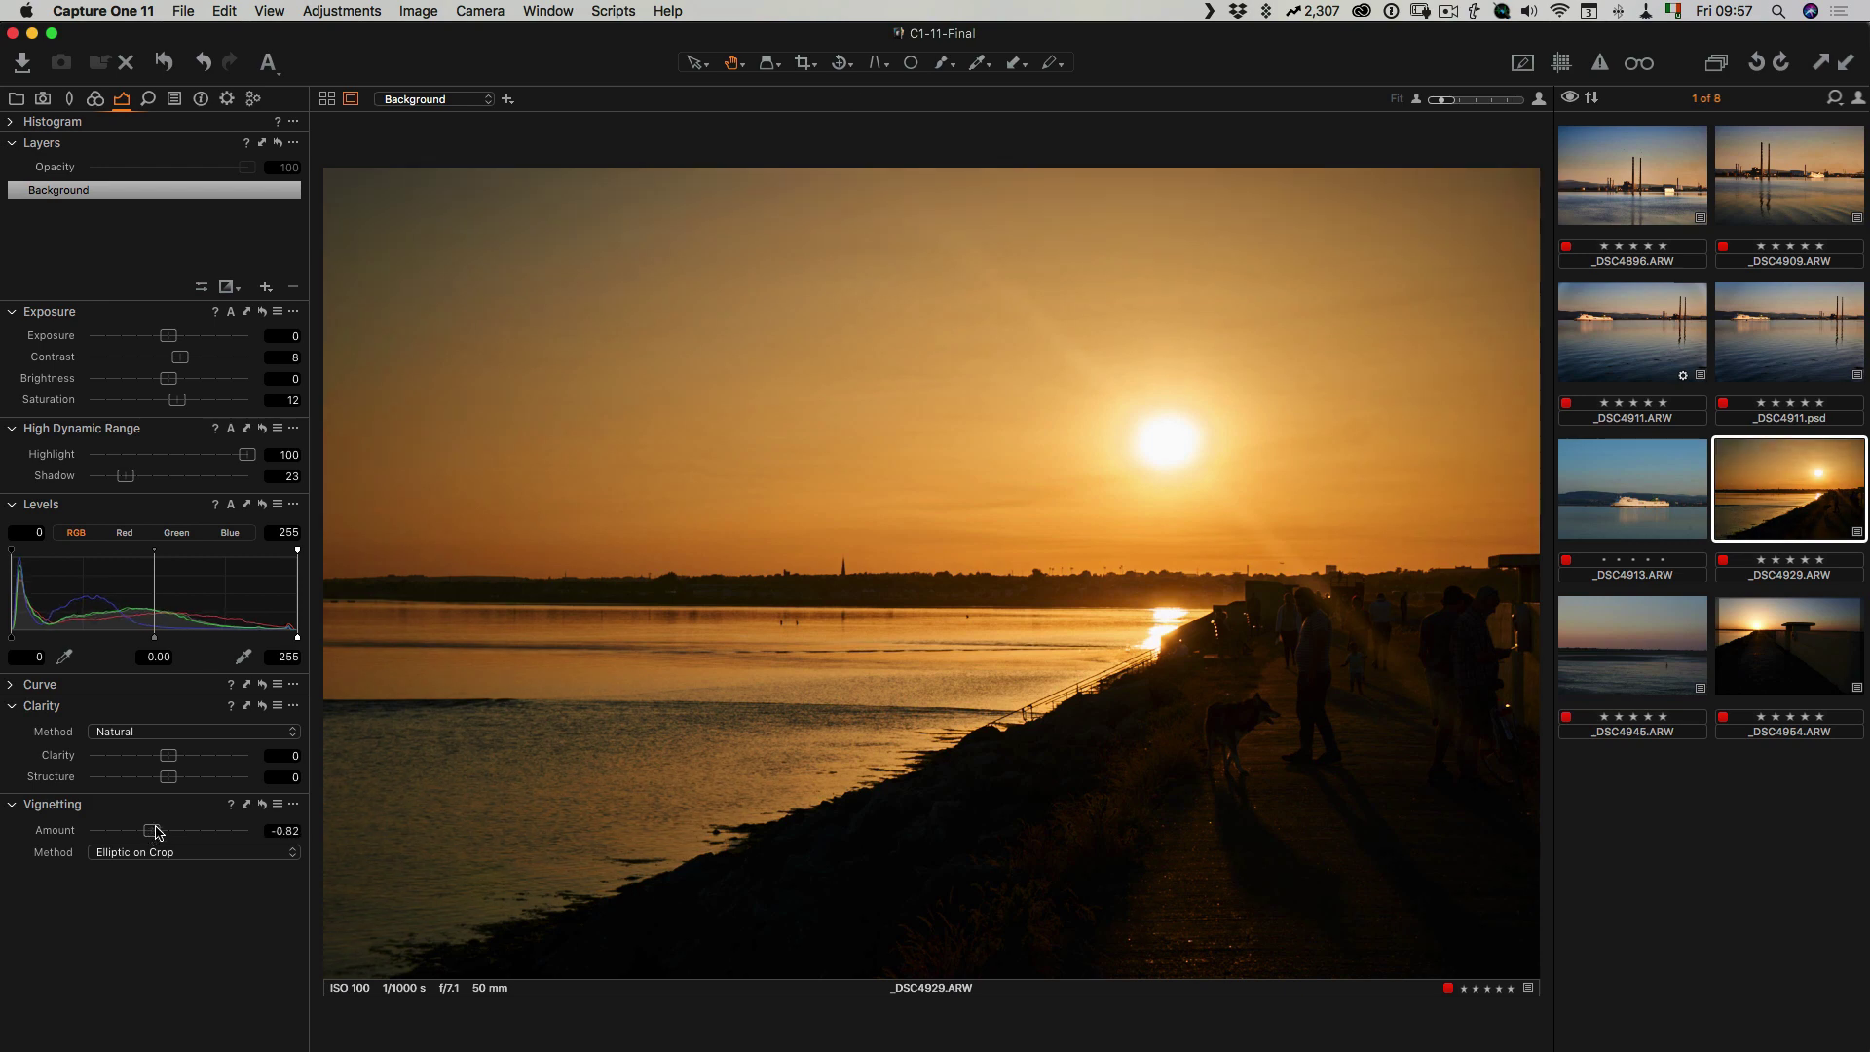
pyautogui.moveTo(176, 399); pyautogui.dragTo(185, 399)
pyautogui.moveTo(163, 64); pyautogui.dragTo(163, 64)
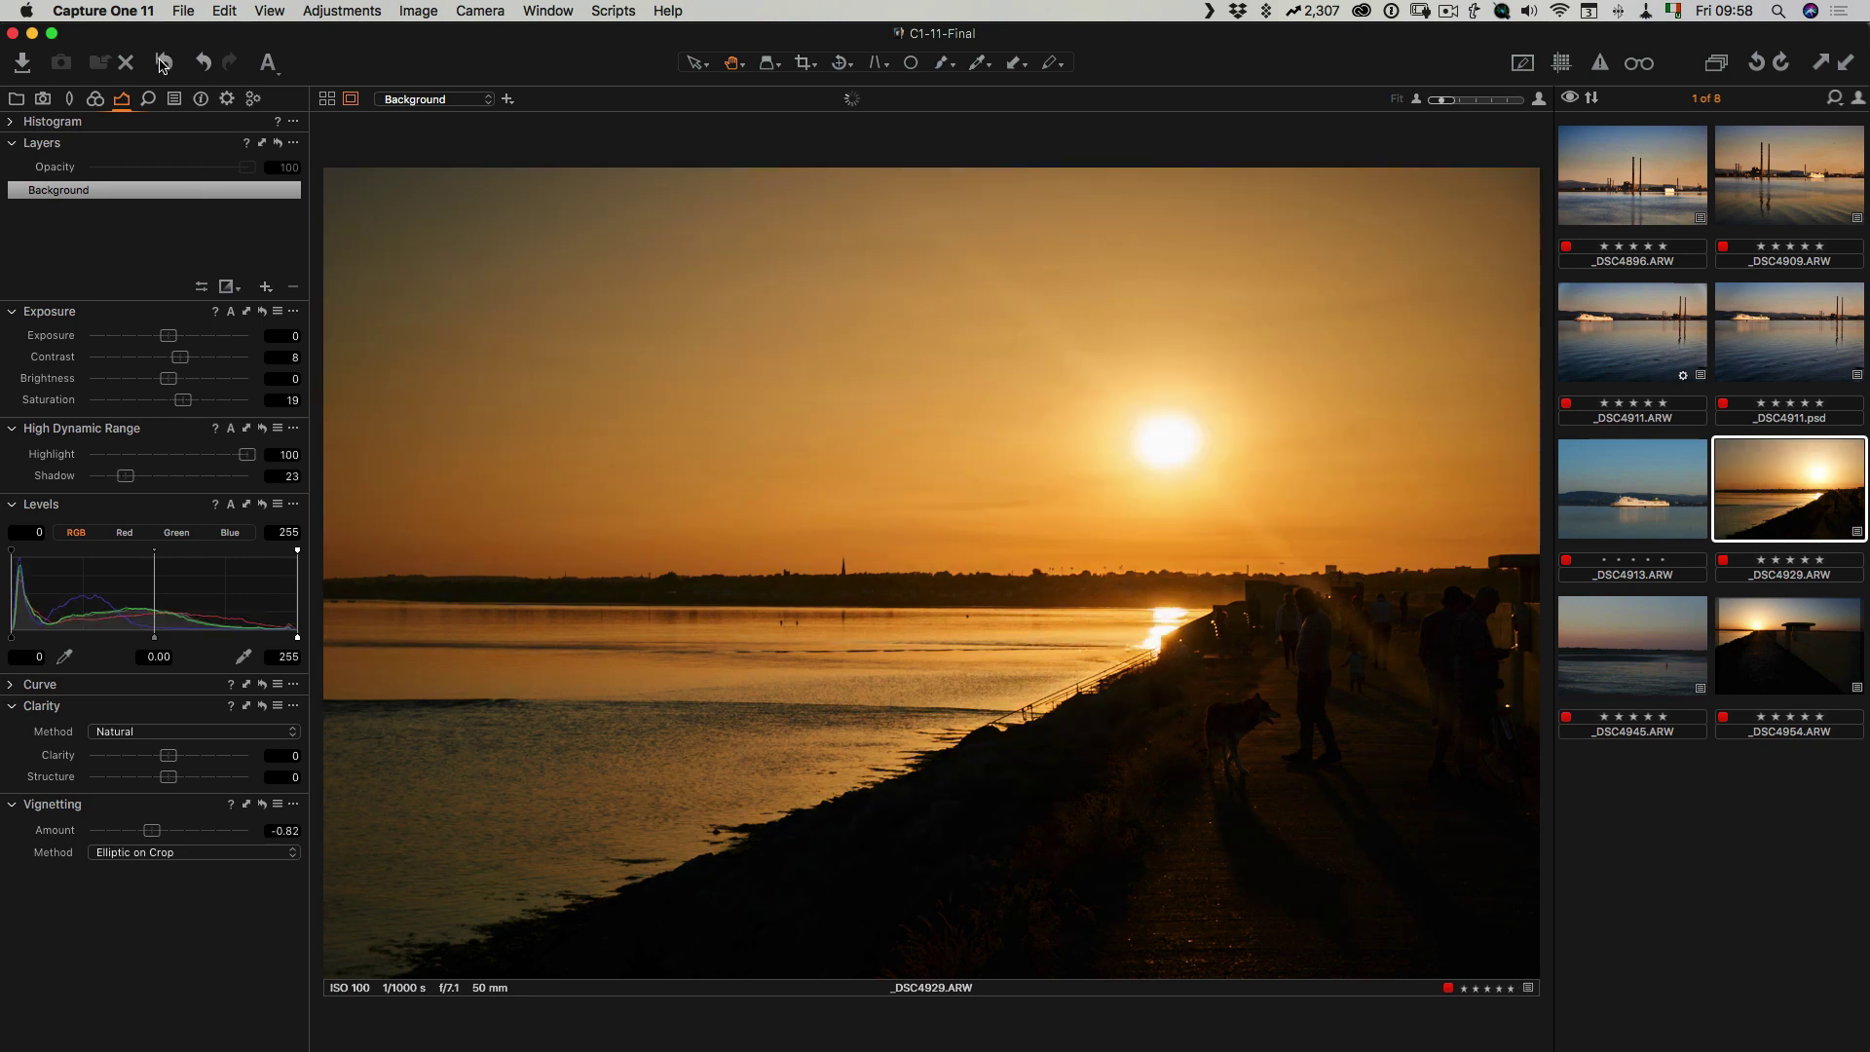
# Step: Set the highlight recovery to 78 and compare the photo with its unadjusted version
pyautogui.moveTo(248, 455); pyautogui.dragTo(213, 463)
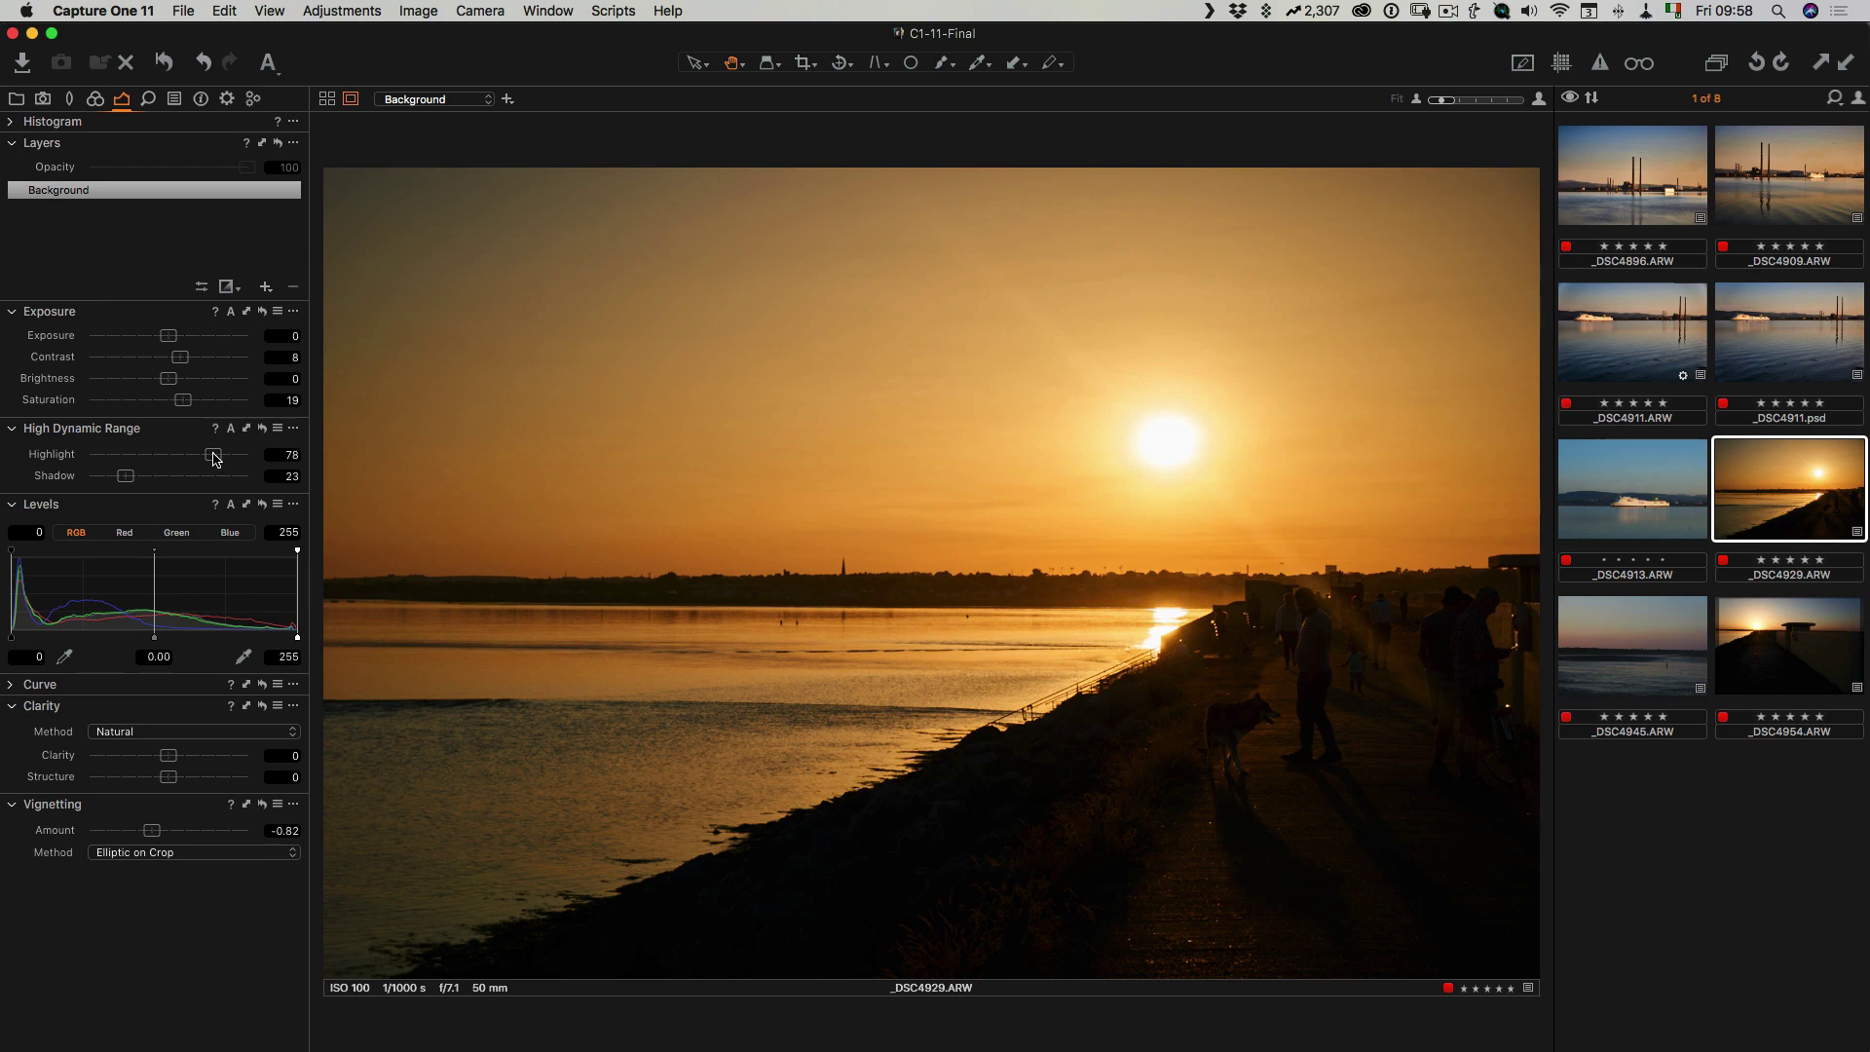
pyautogui.click(162, 62)
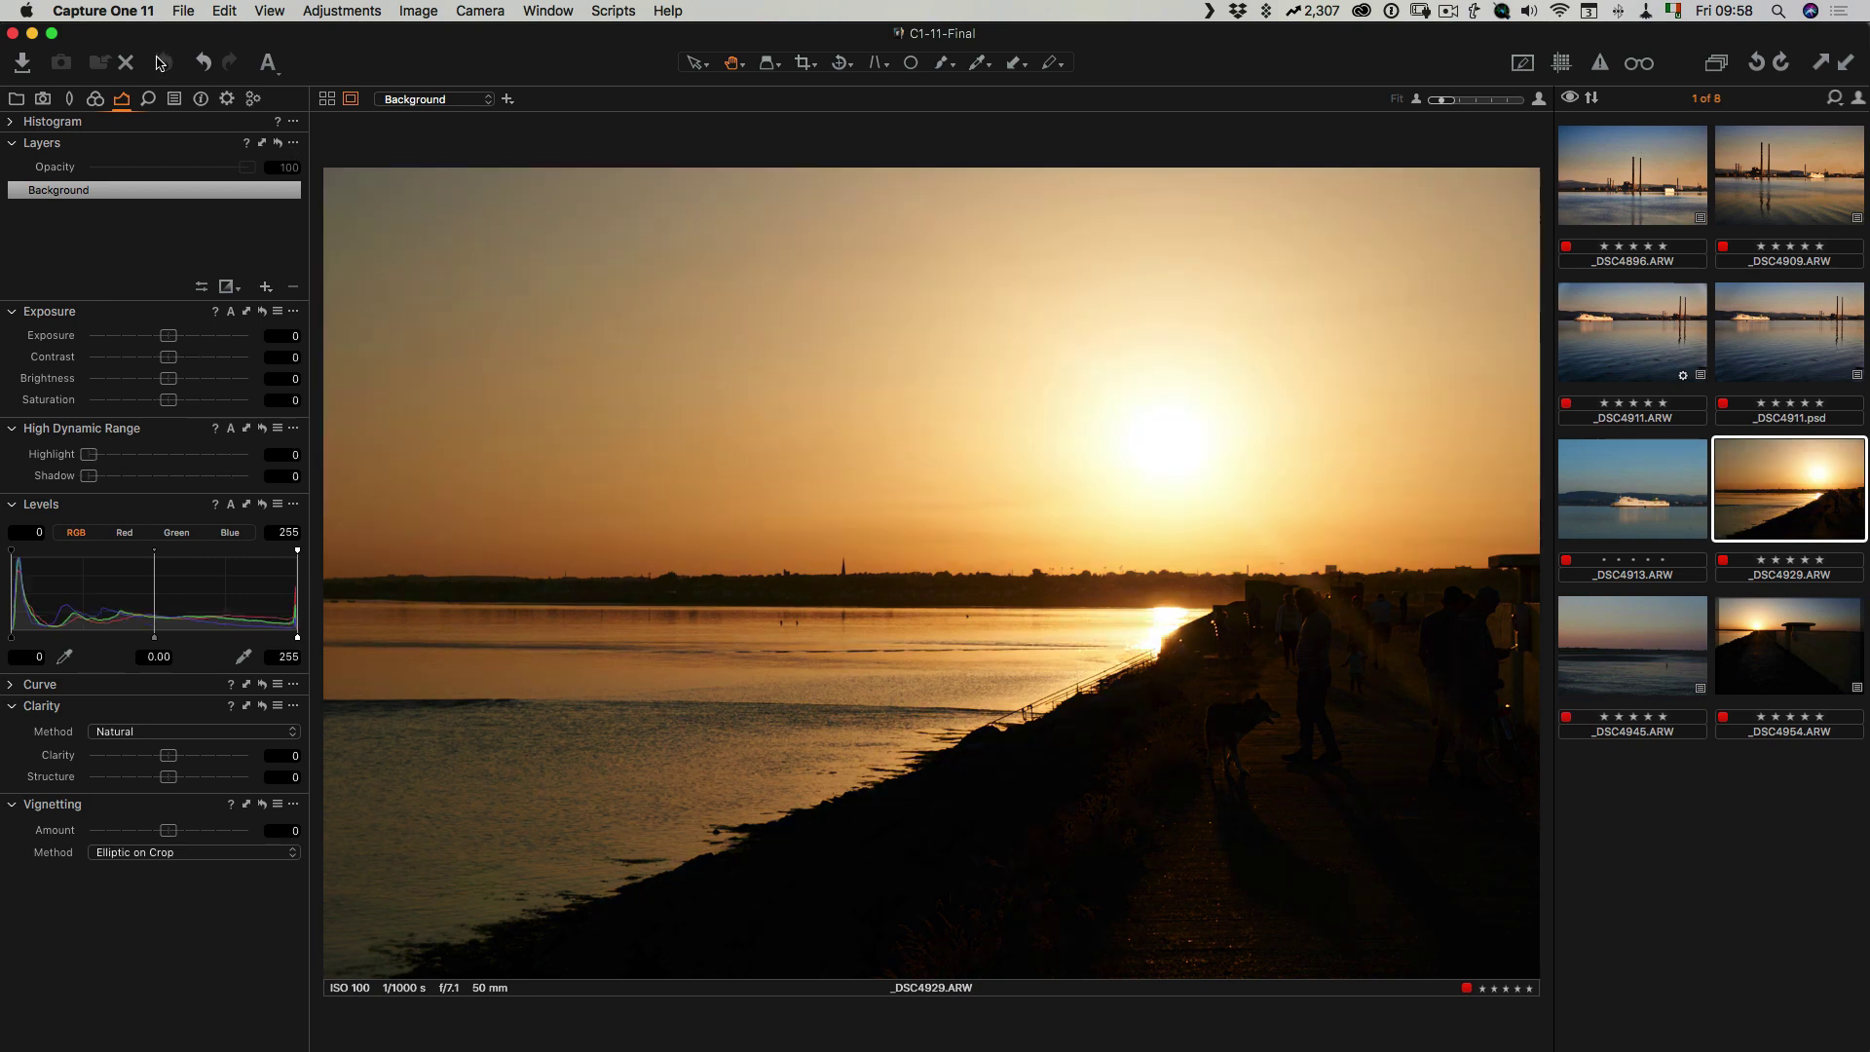
pyautogui.press('super+z')
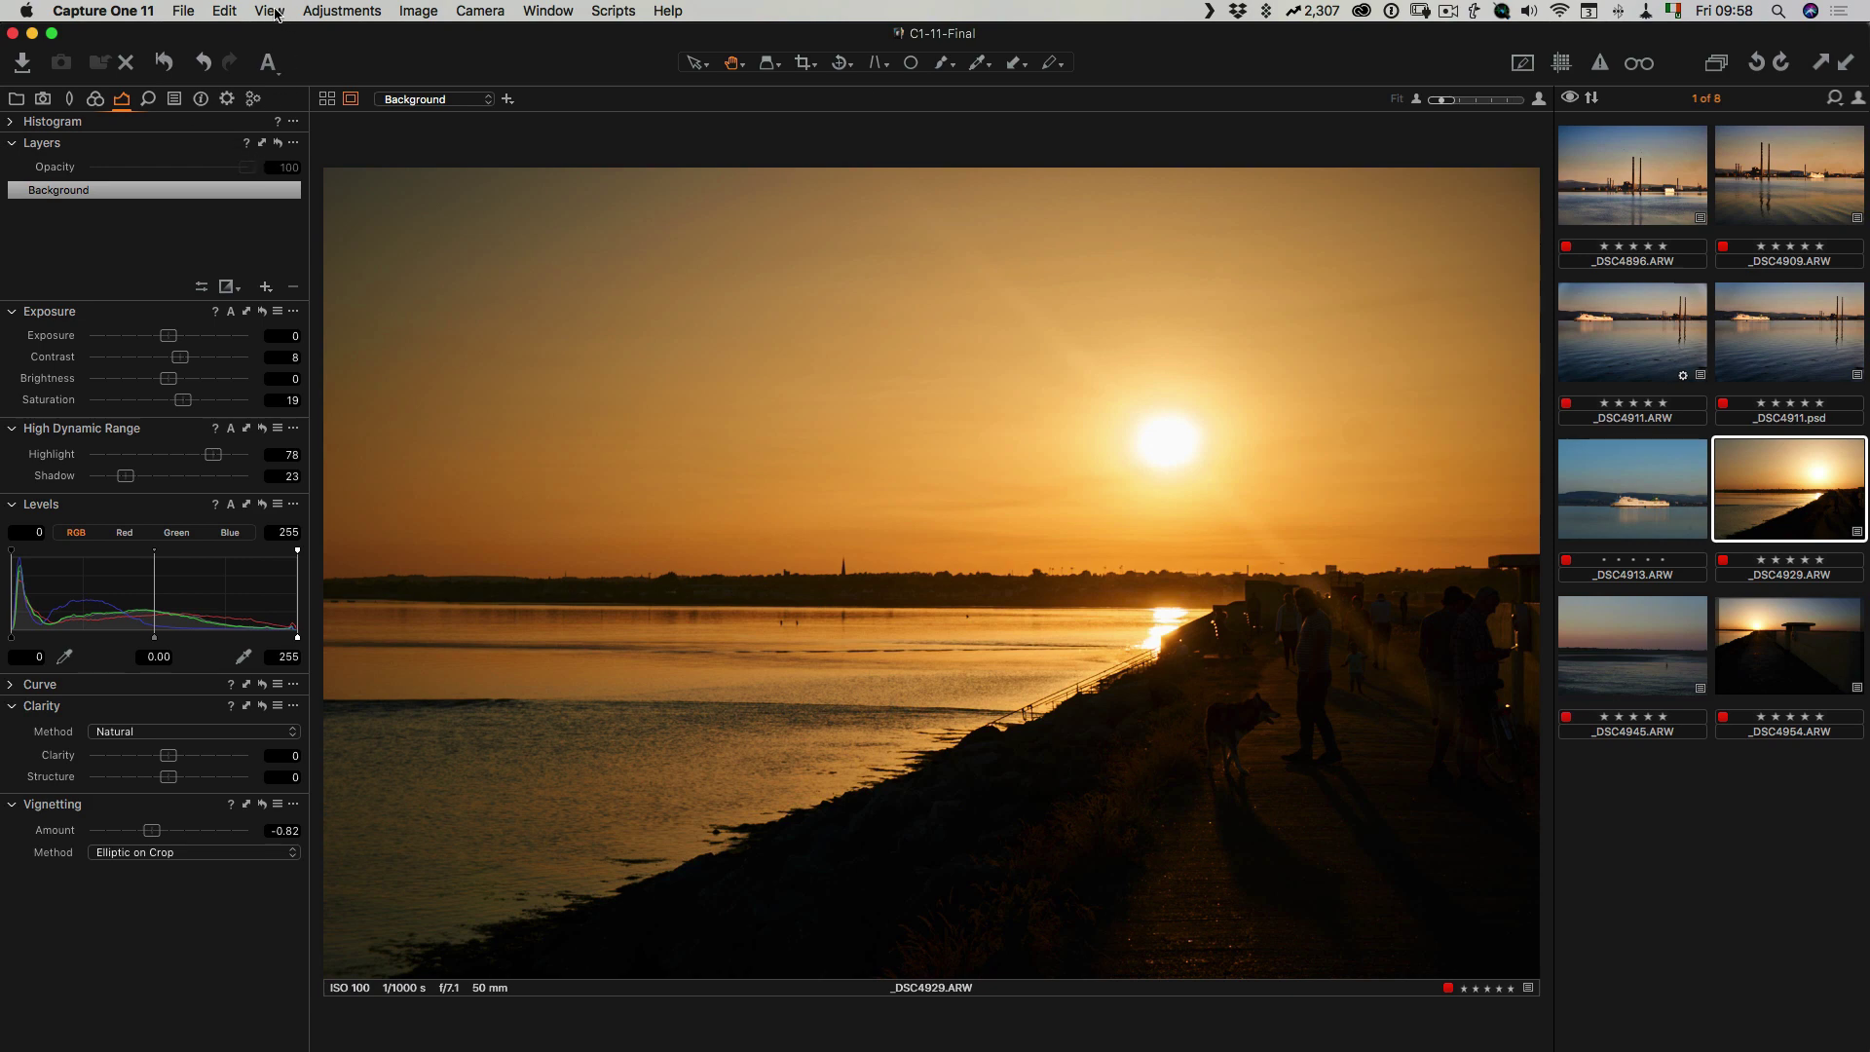
# Step: Copy the adjustments of _DSC4929.ARW and apply them to _DSC4954.ARW
pyautogui.click(324, 10)
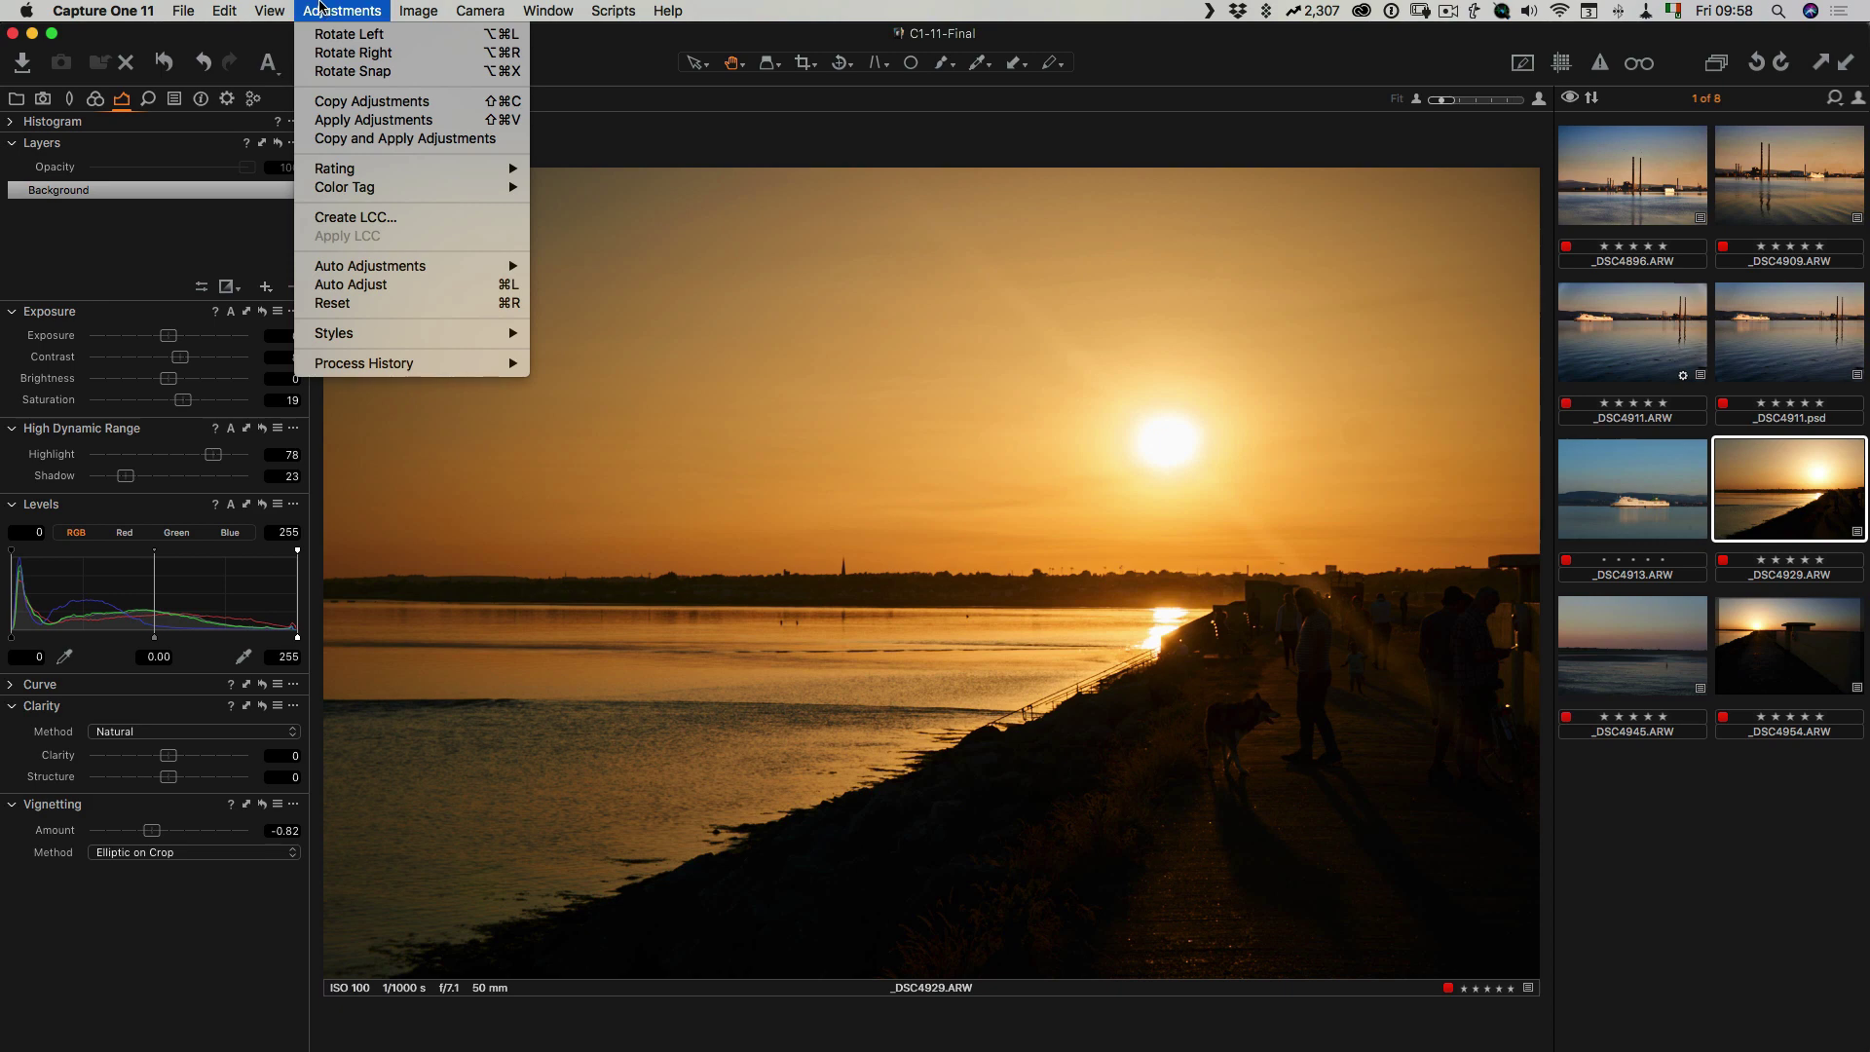
pyautogui.click(339, 109)
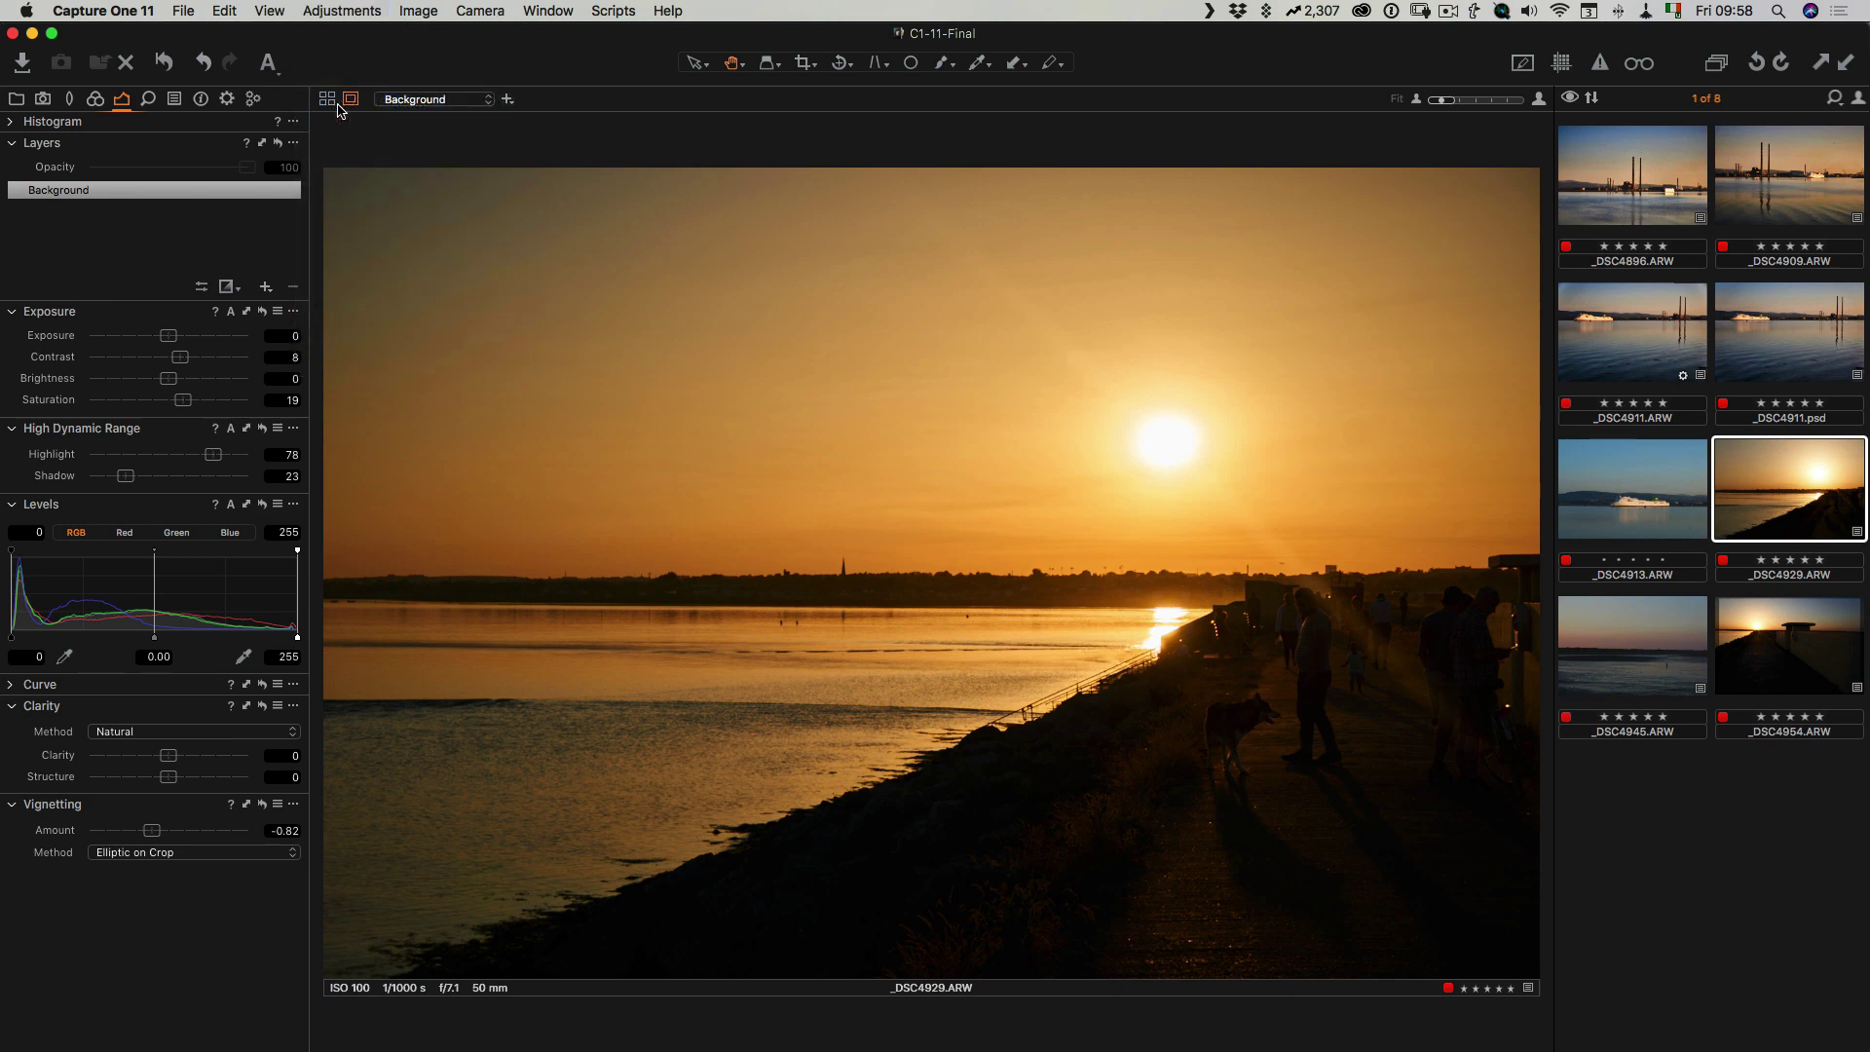
pyautogui.click(1798, 659)
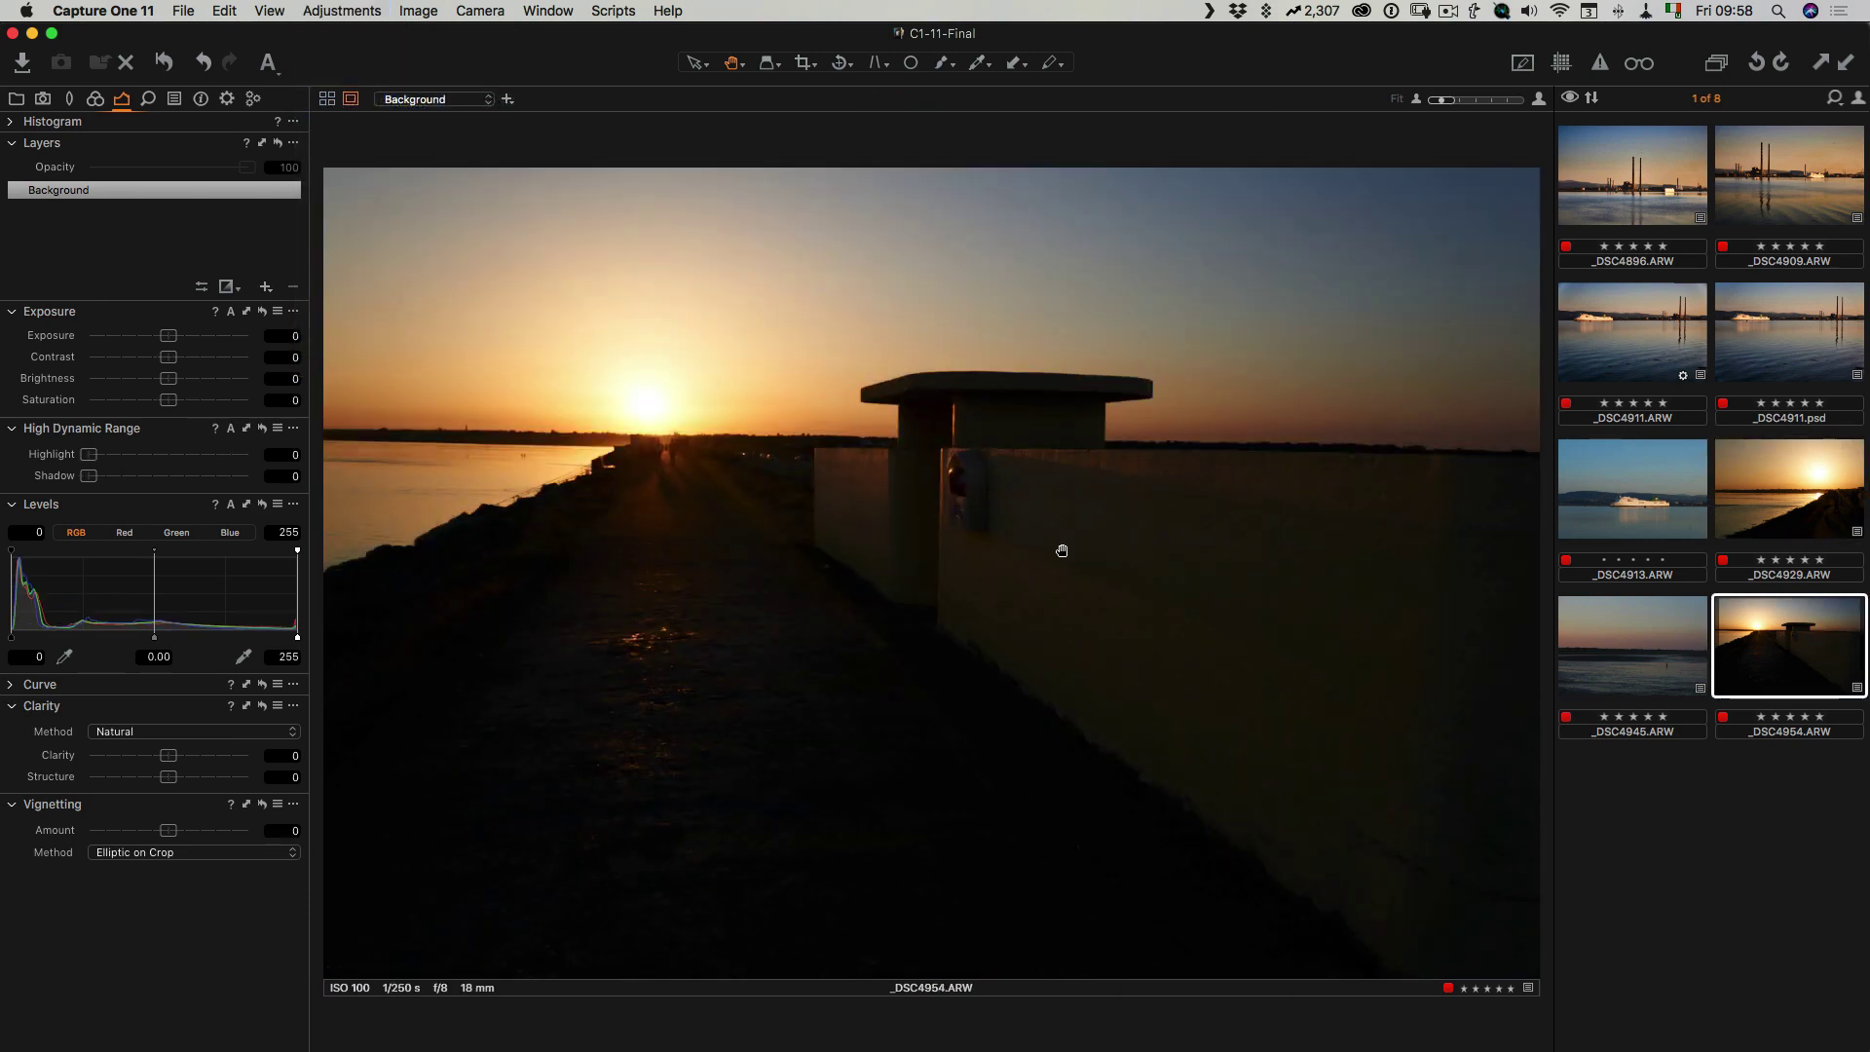
pyautogui.click(318, 11)
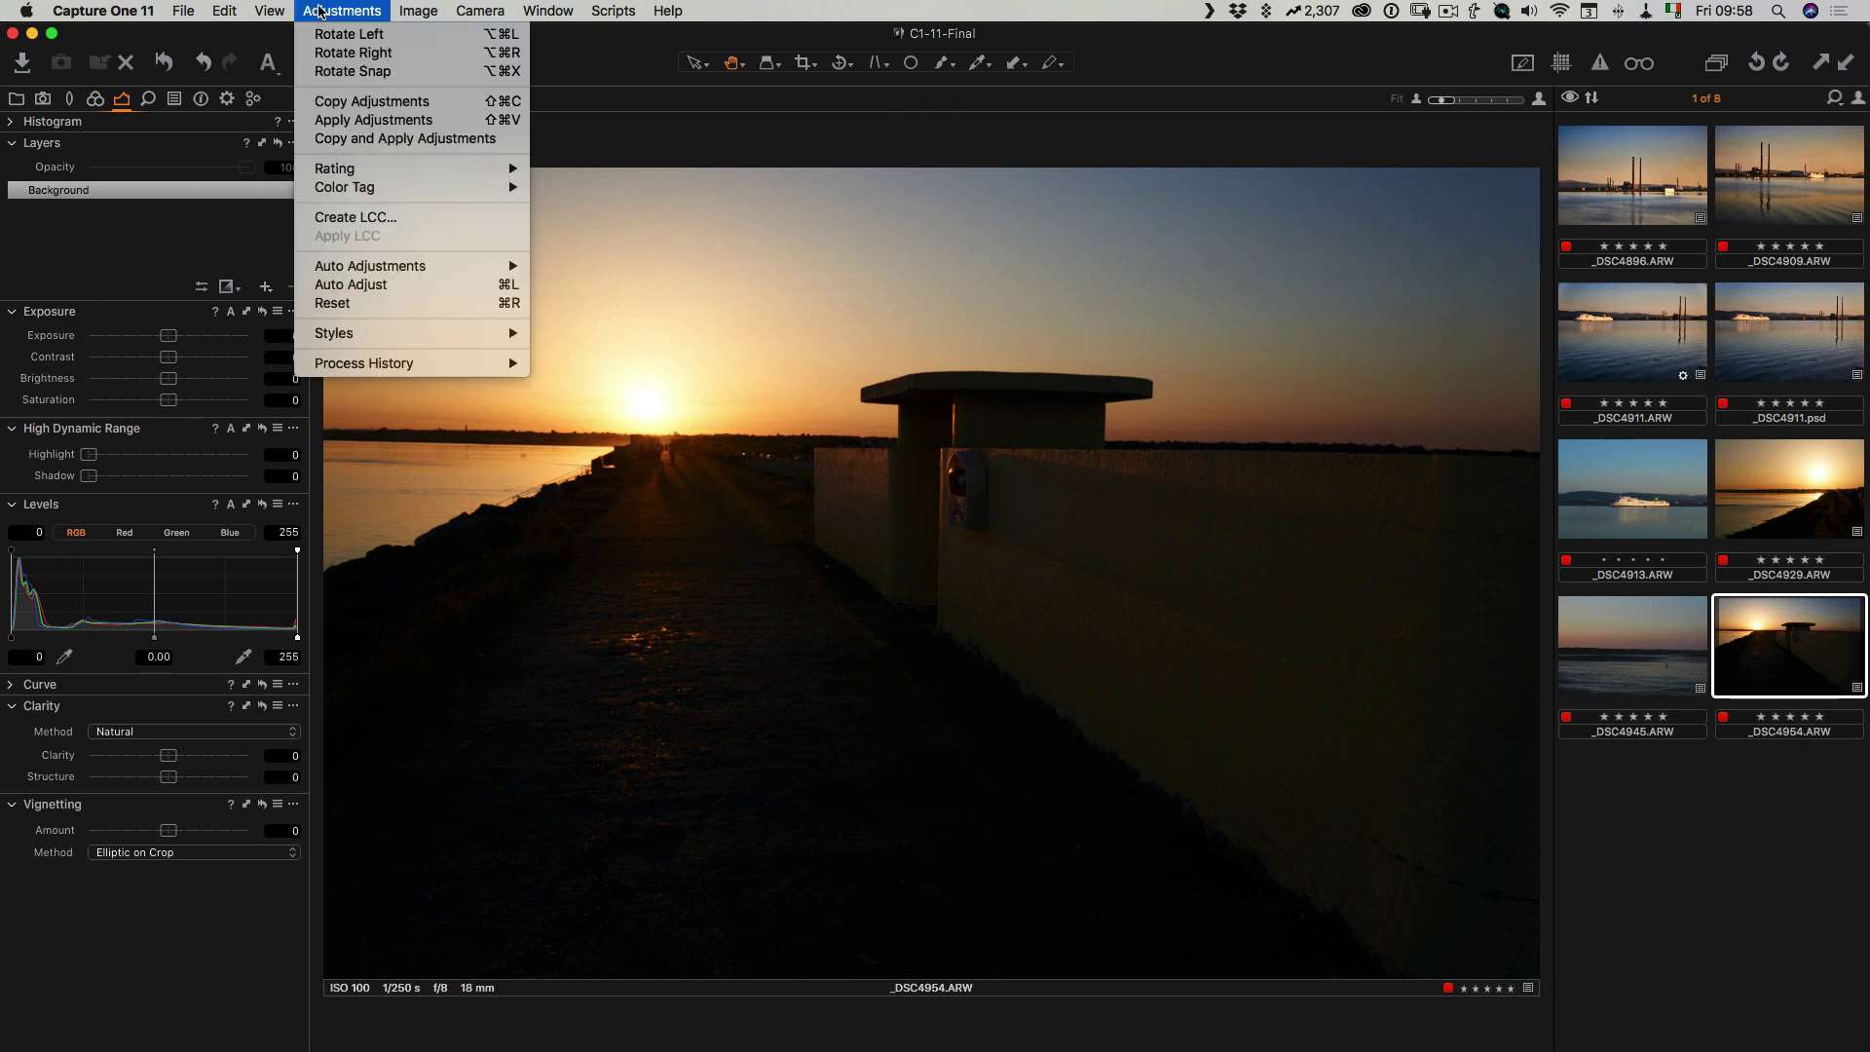
pyautogui.click(368, 120)
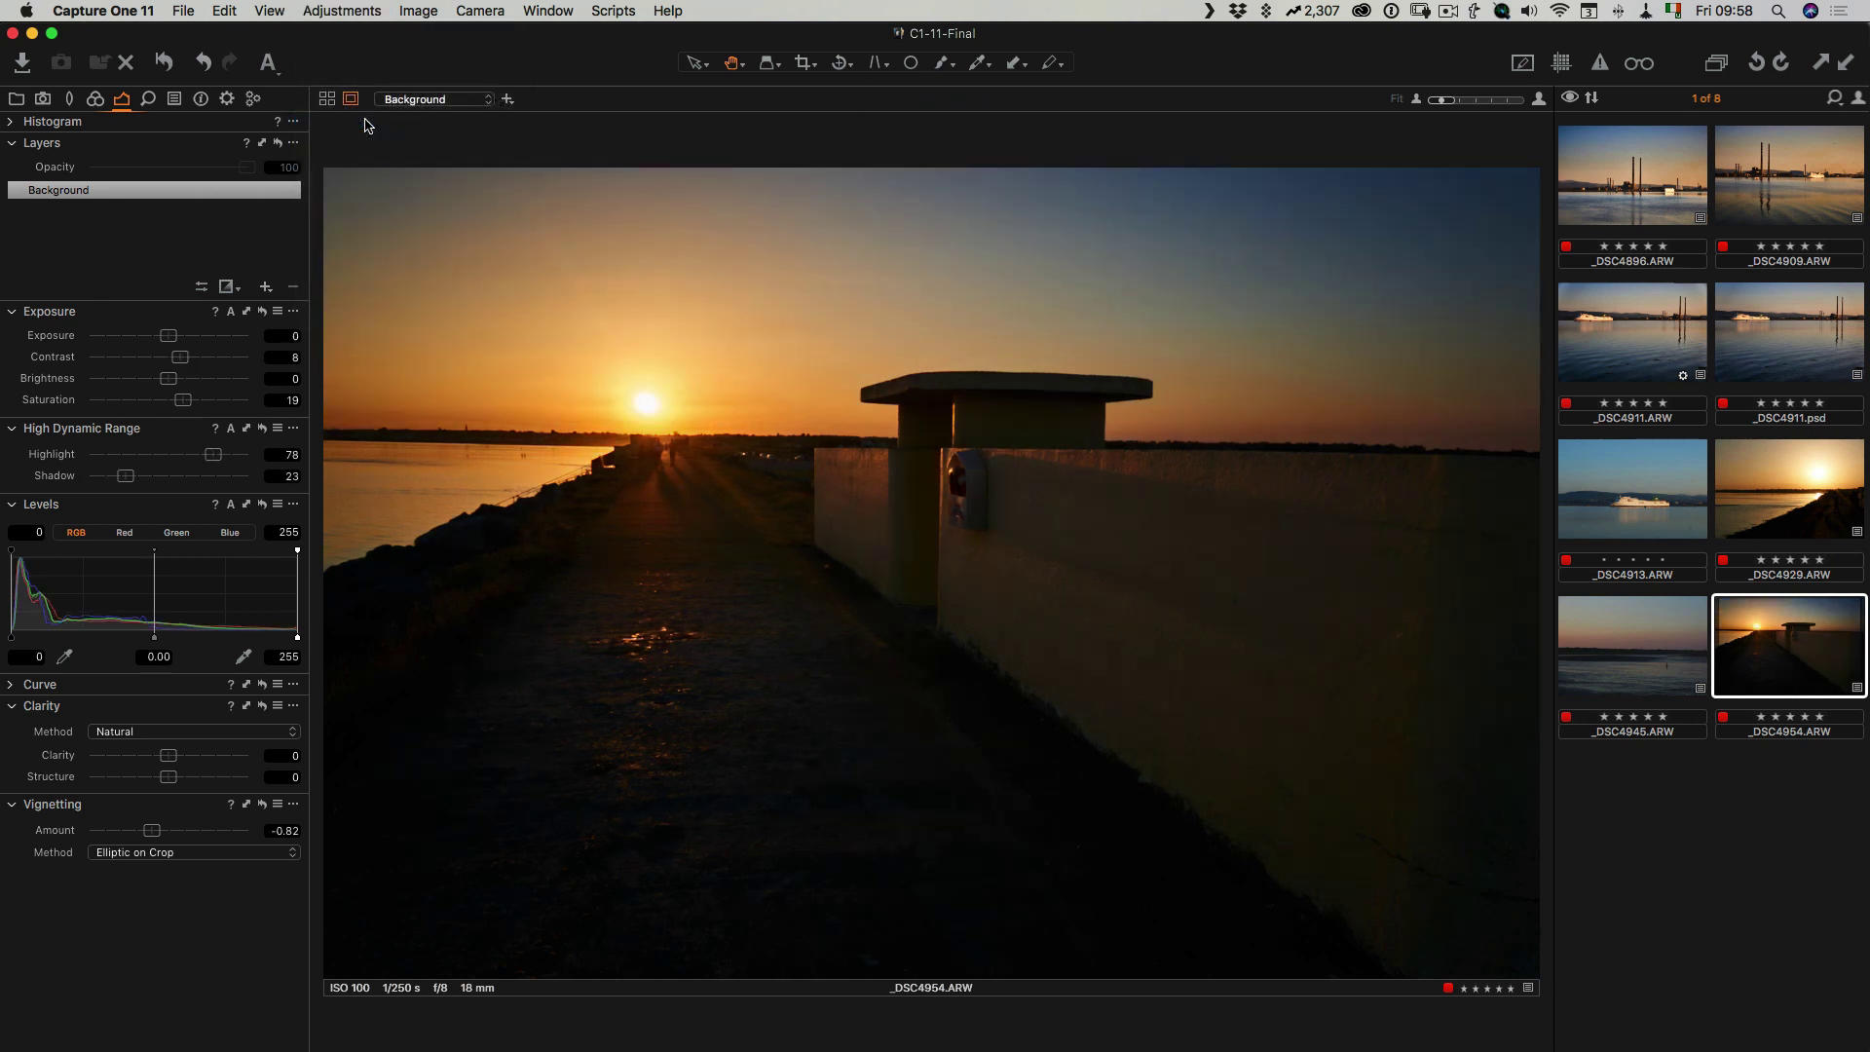
# Step: Set the exposure of _DSC4954.ARW to 0.42 and its shadow recovery to 40, comparing with the unadjusted photo
pyautogui.moveTo(172, 338); pyautogui.dragTo(177, 338)
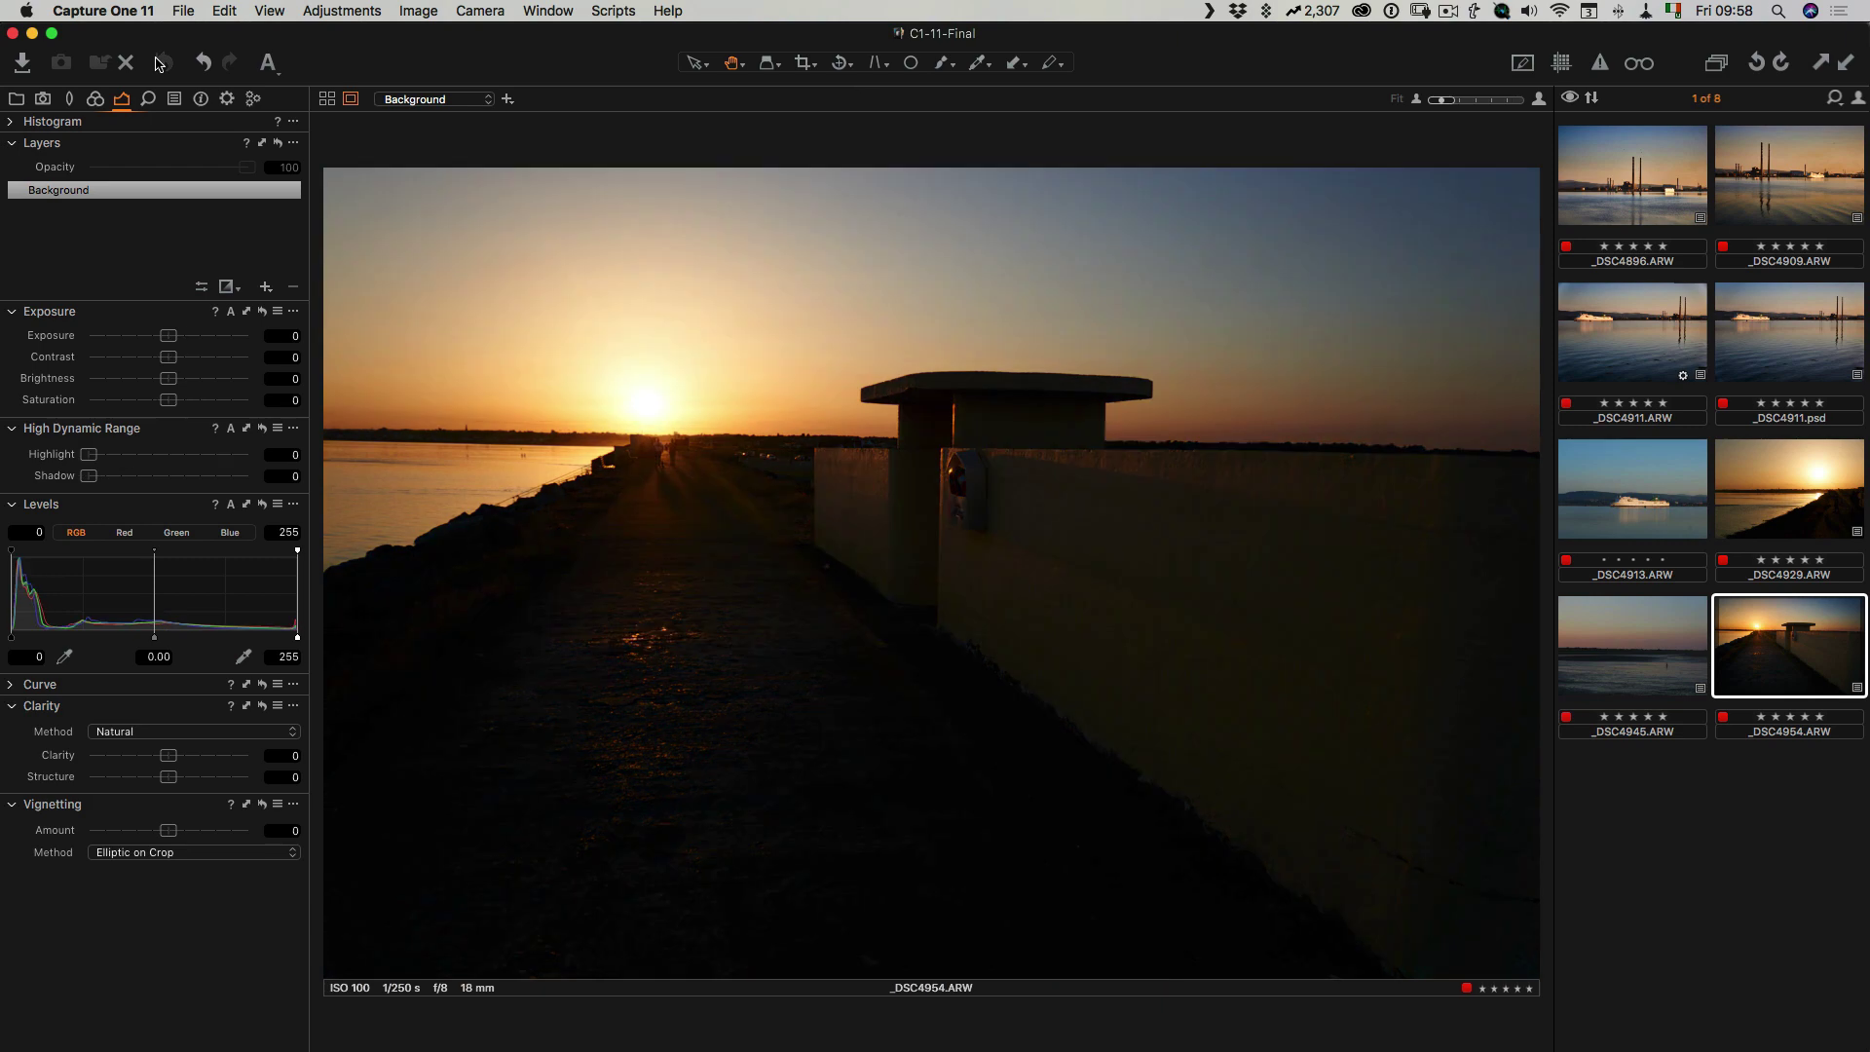
pyautogui.click(162, 62)
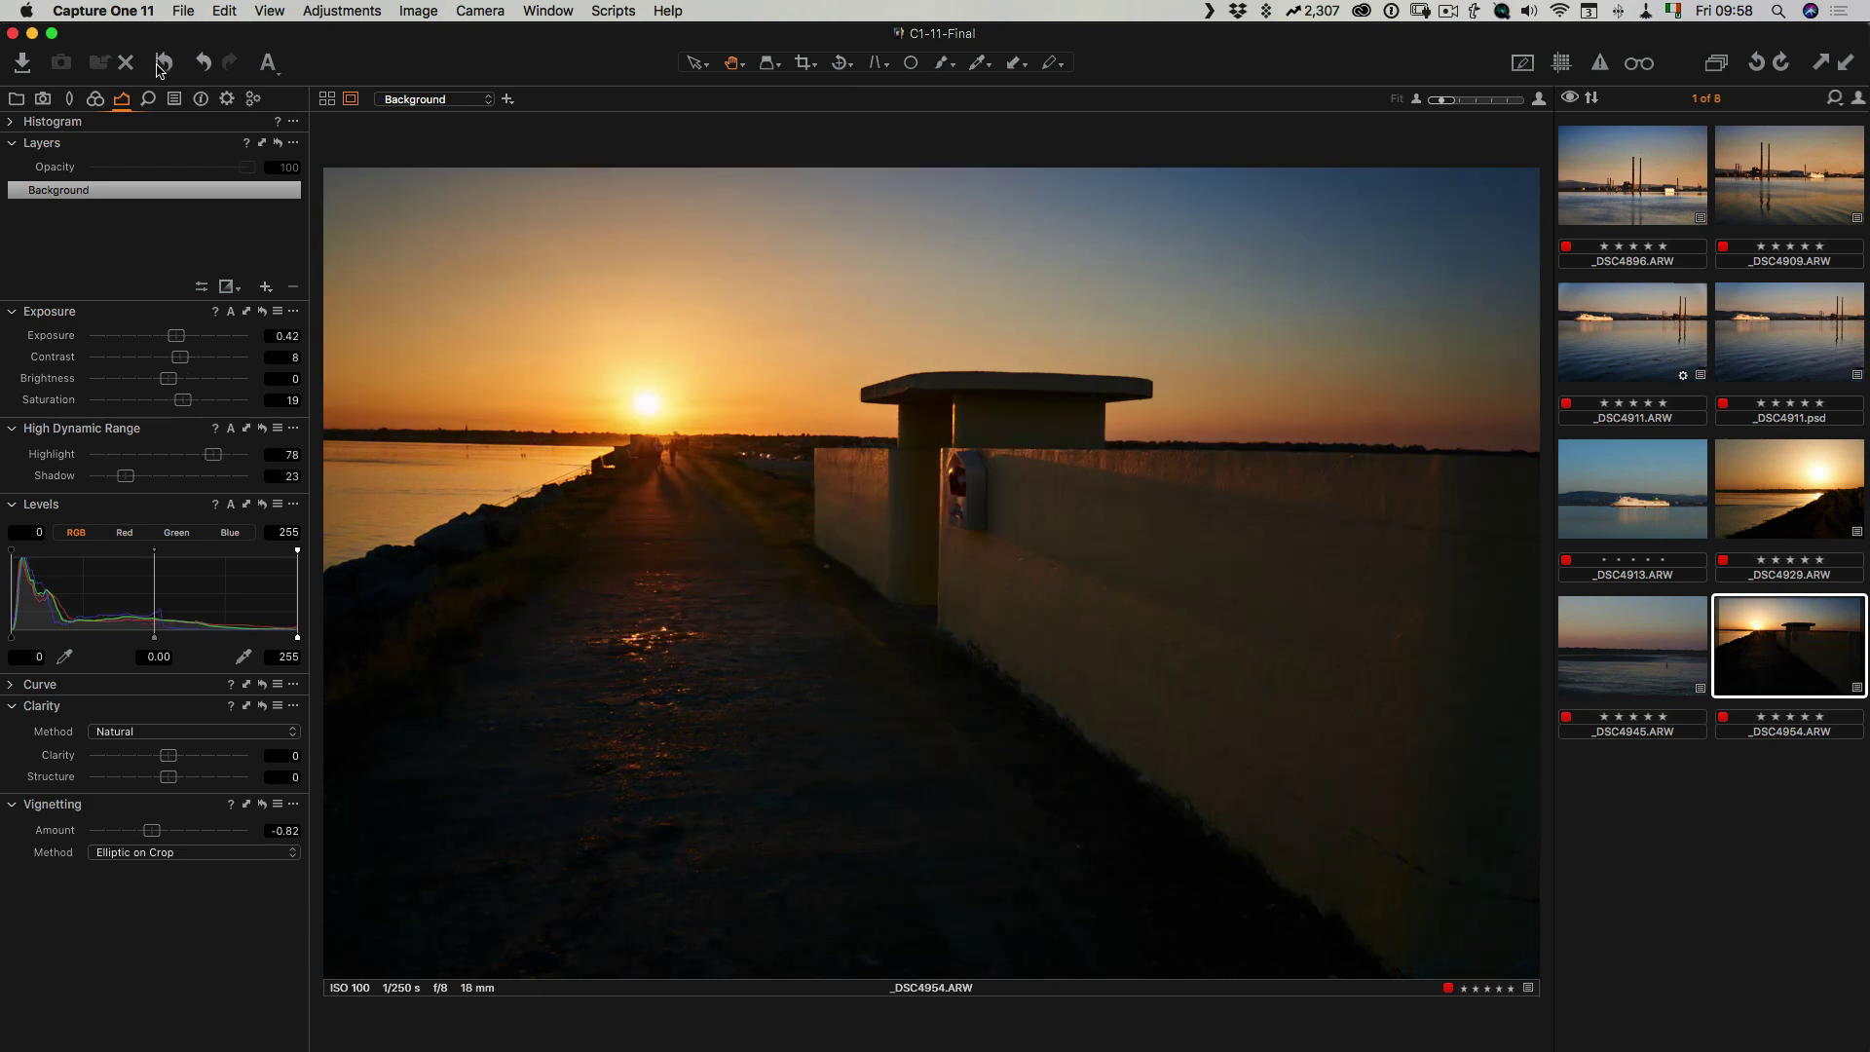
pyautogui.click(152, 476)
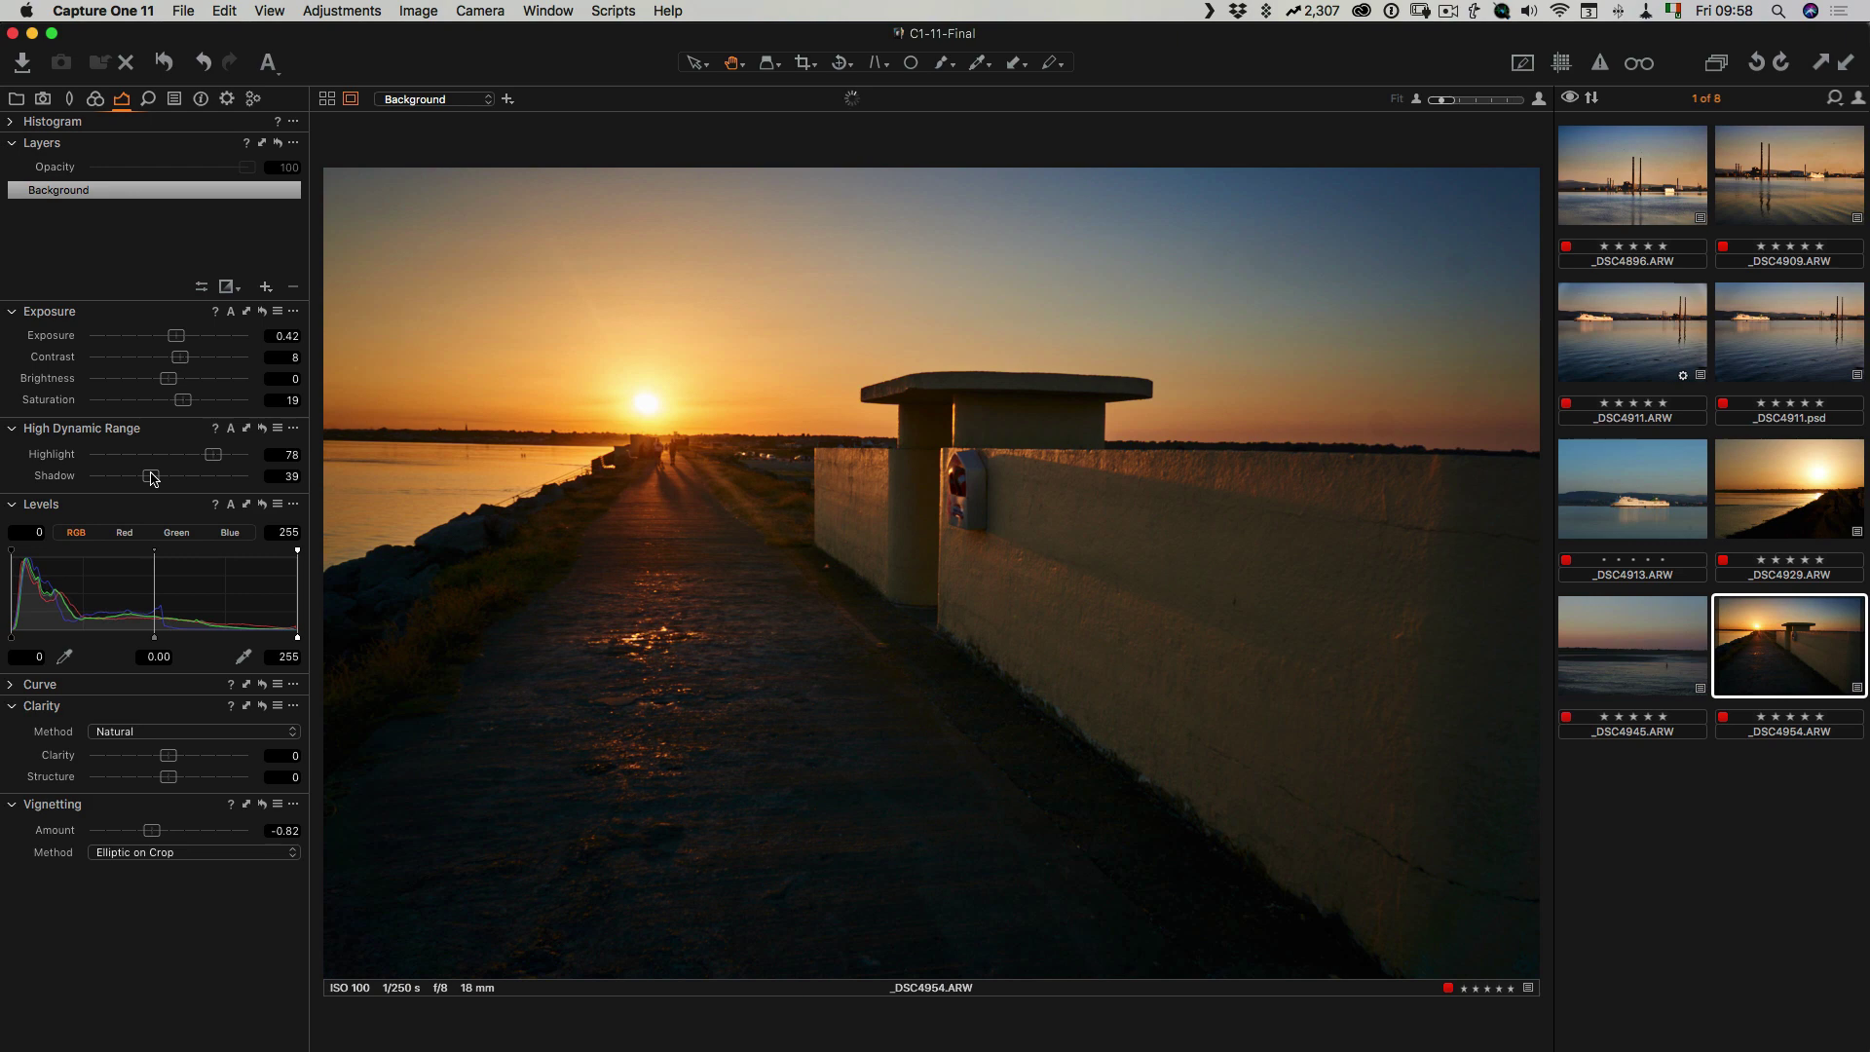
# Step: Set clarity to 11 with the Punch method and lower the exposure to 0.3
pyautogui.moveTo(176, 756); pyautogui.dragTo(185, 757)
pyautogui.click(185, 732)
pyautogui.click(185, 750)
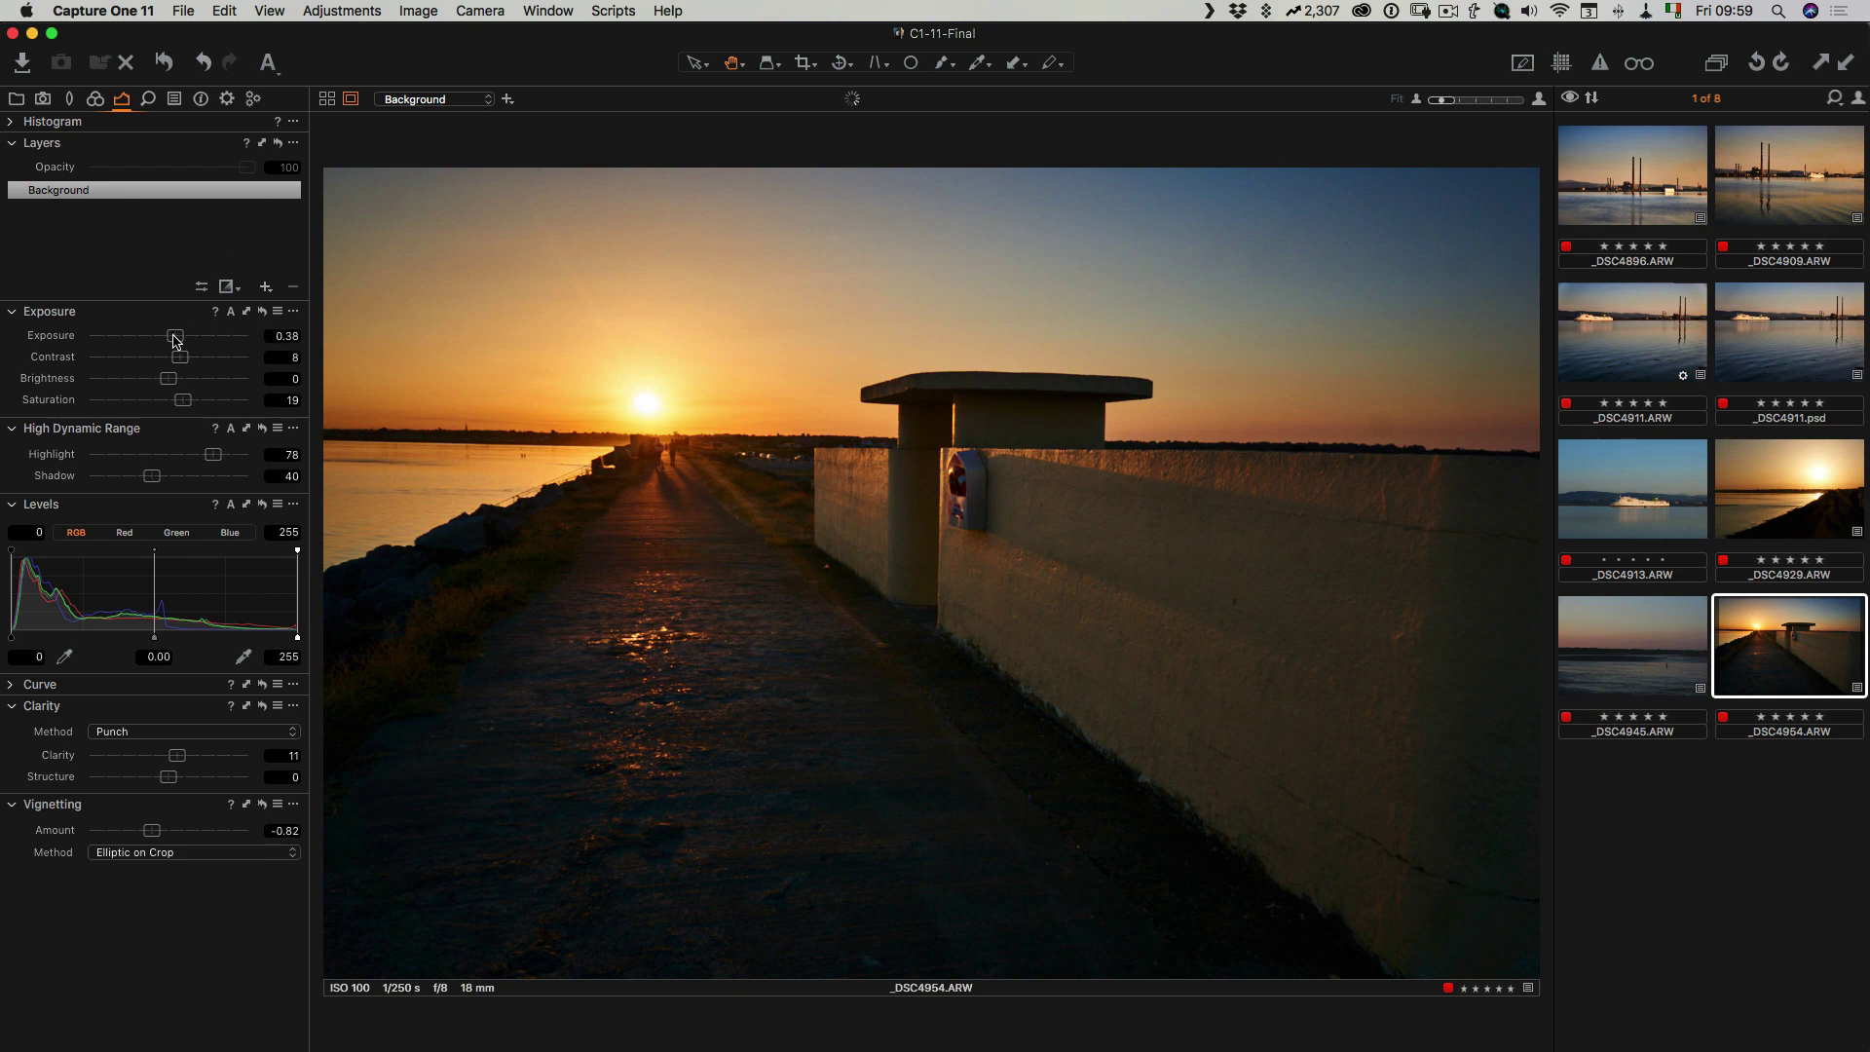
pyautogui.moveTo(177, 340); pyautogui.dragTo(173, 338)
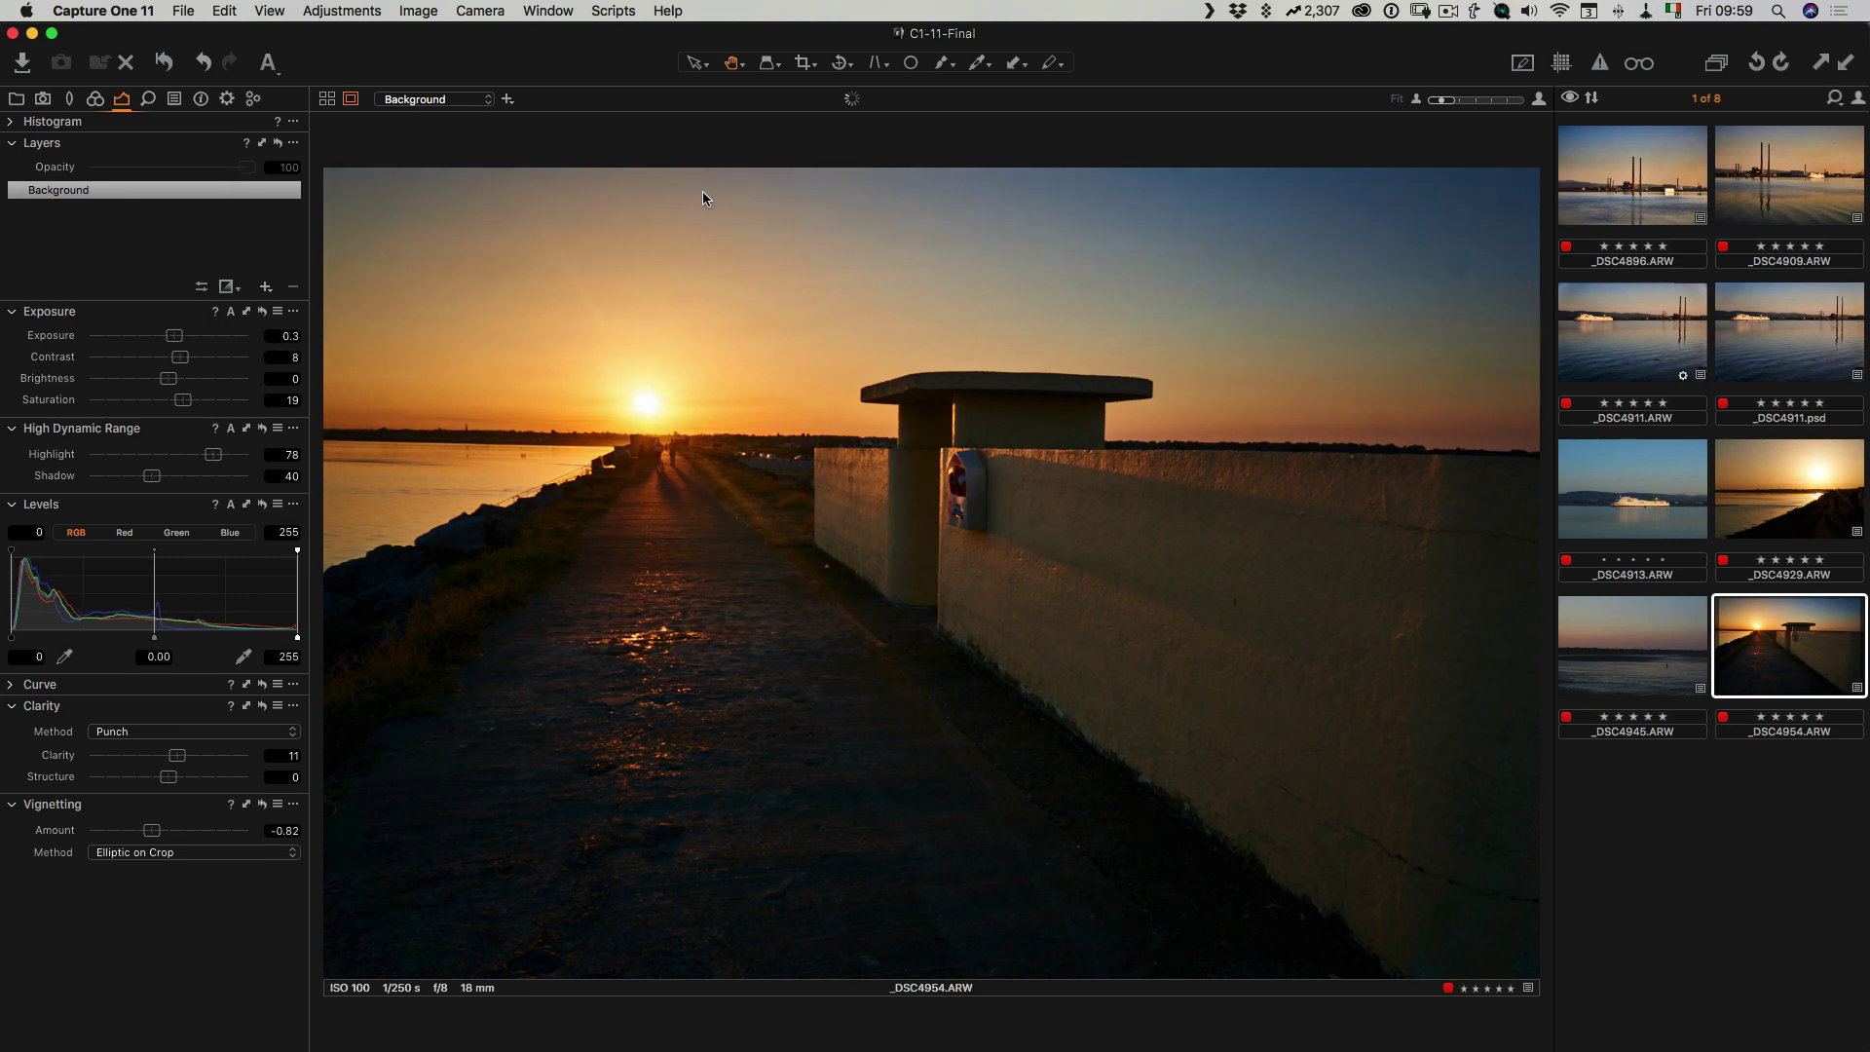
# Step: Measure the blue part of the sky above the wall with three colour readouts
pyautogui.click(835, 64)
pyautogui.click(819, 40)
pyautogui.click(912, 64)
pyautogui.click(1457, 261)
pyautogui.click(1382, 422)
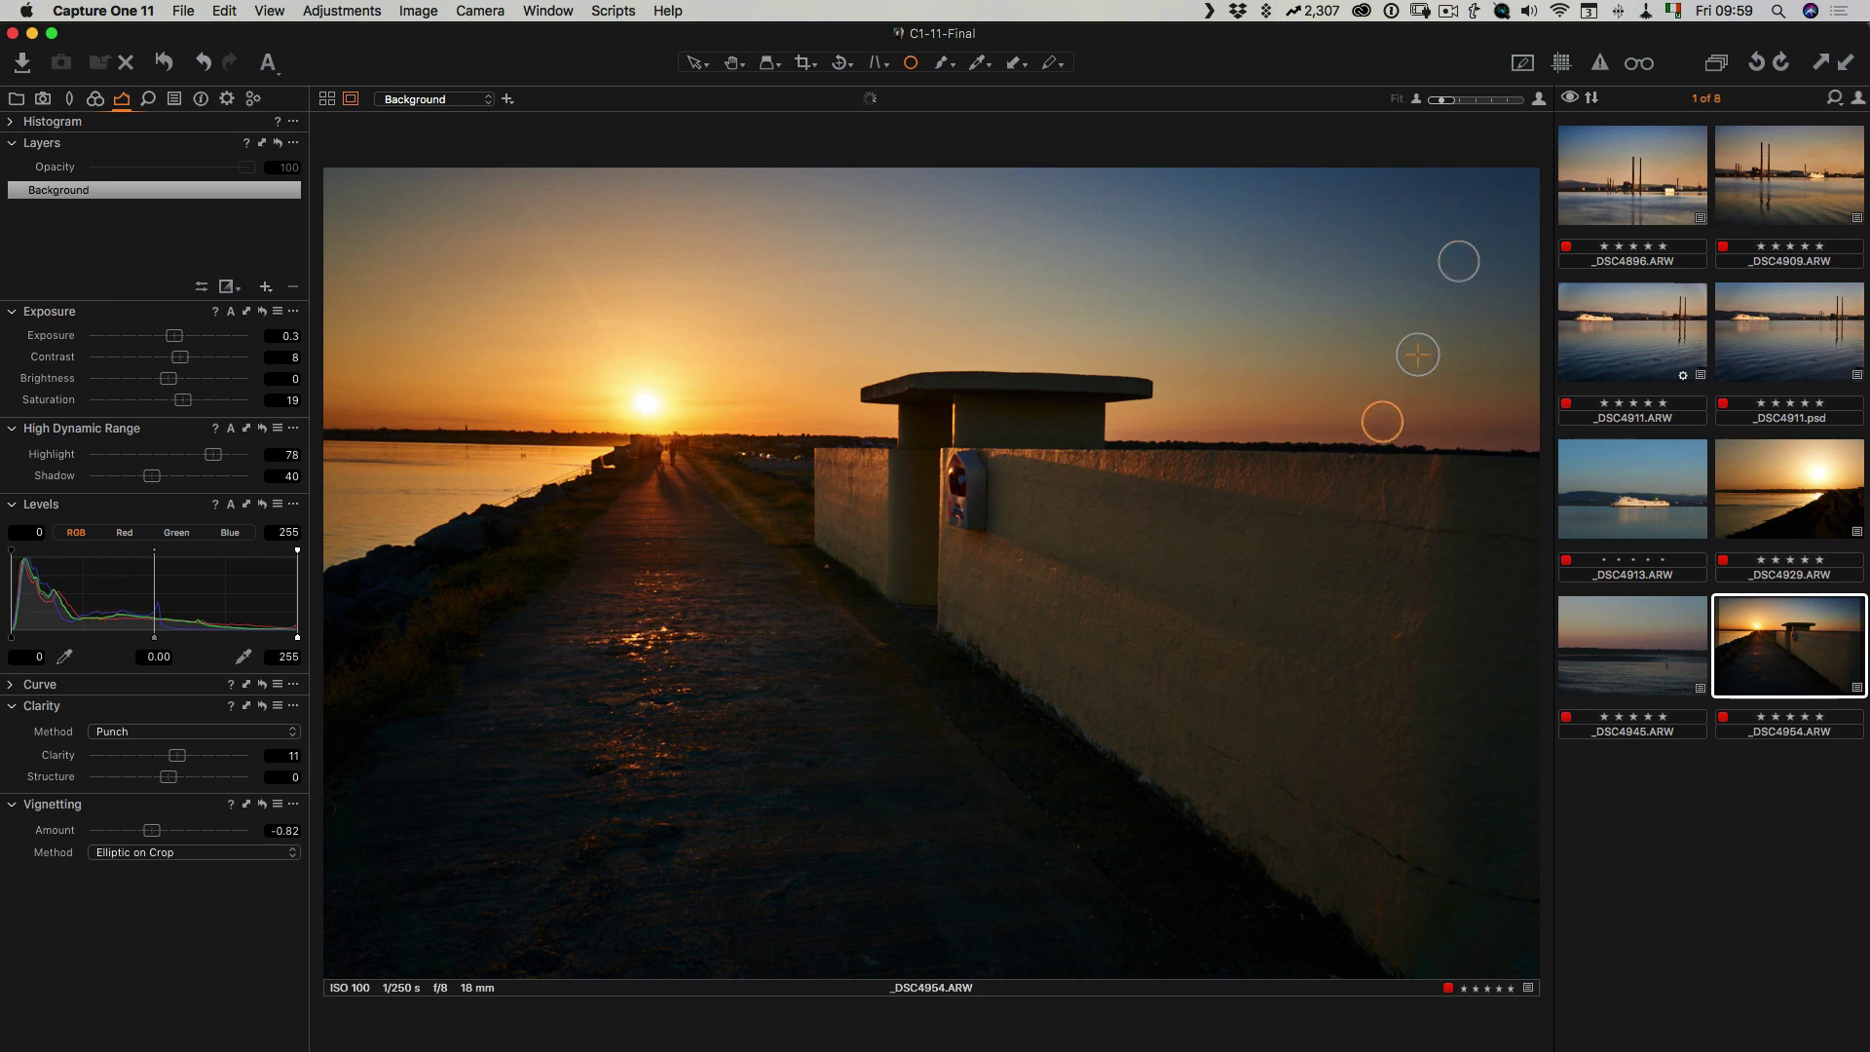
pyautogui.click(730, 65)
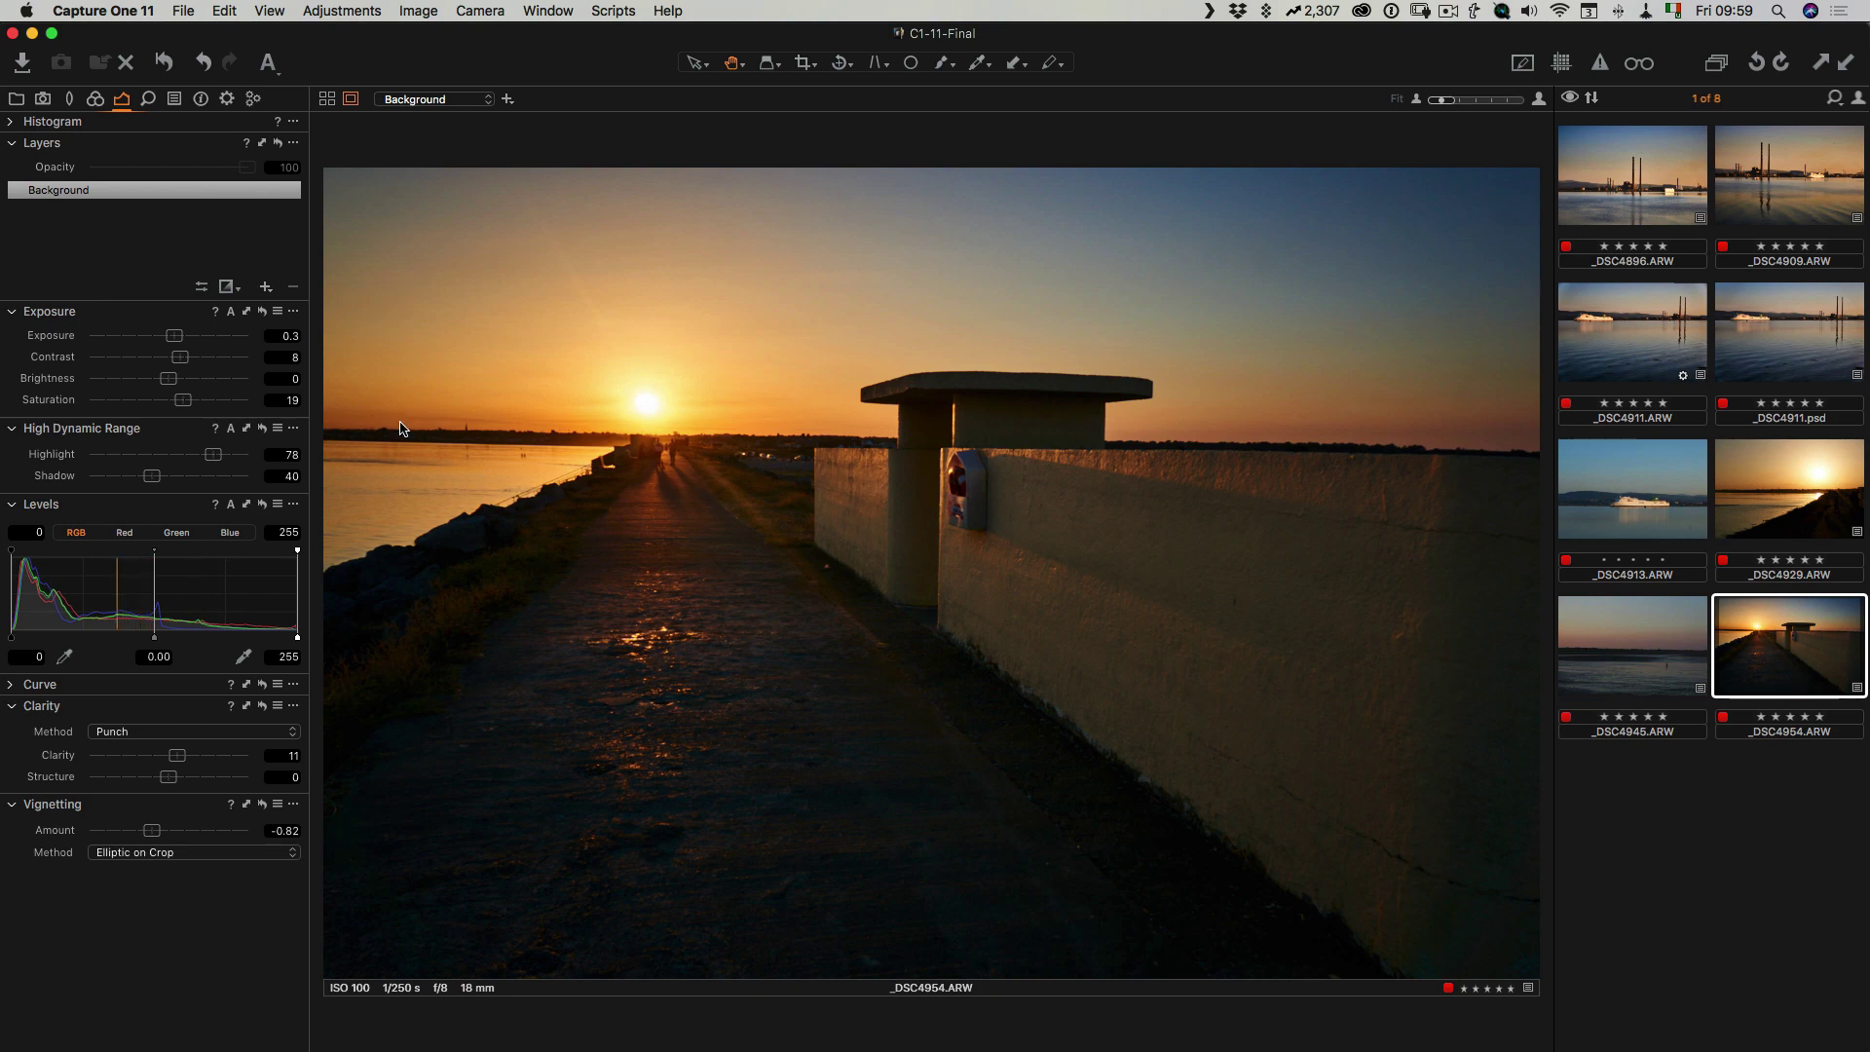
# Step: Rotate _DSC4954.ARW slightly freehand to level the horizon and compare it with the unadjusted version
pyautogui.click(845, 64)
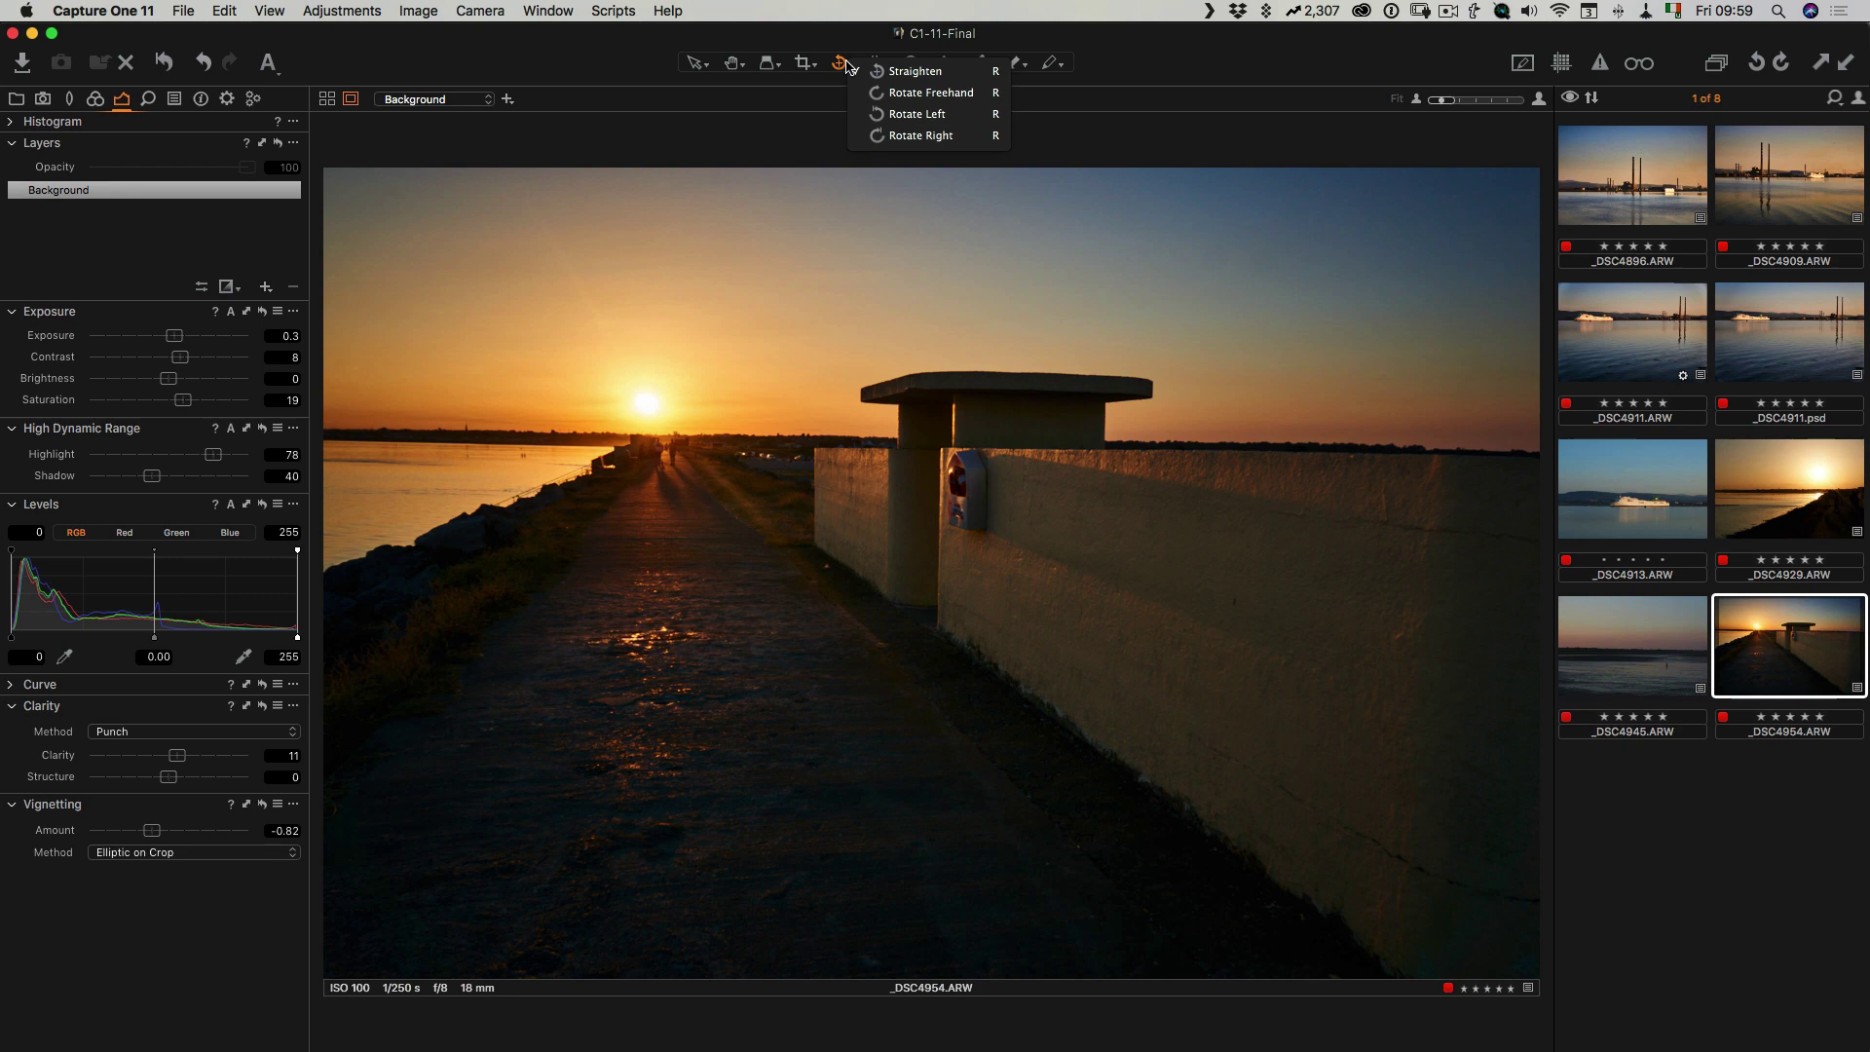
pyautogui.click(903, 97)
pyautogui.moveTo(1461, 522); pyautogui.dragTo(1466, 519)
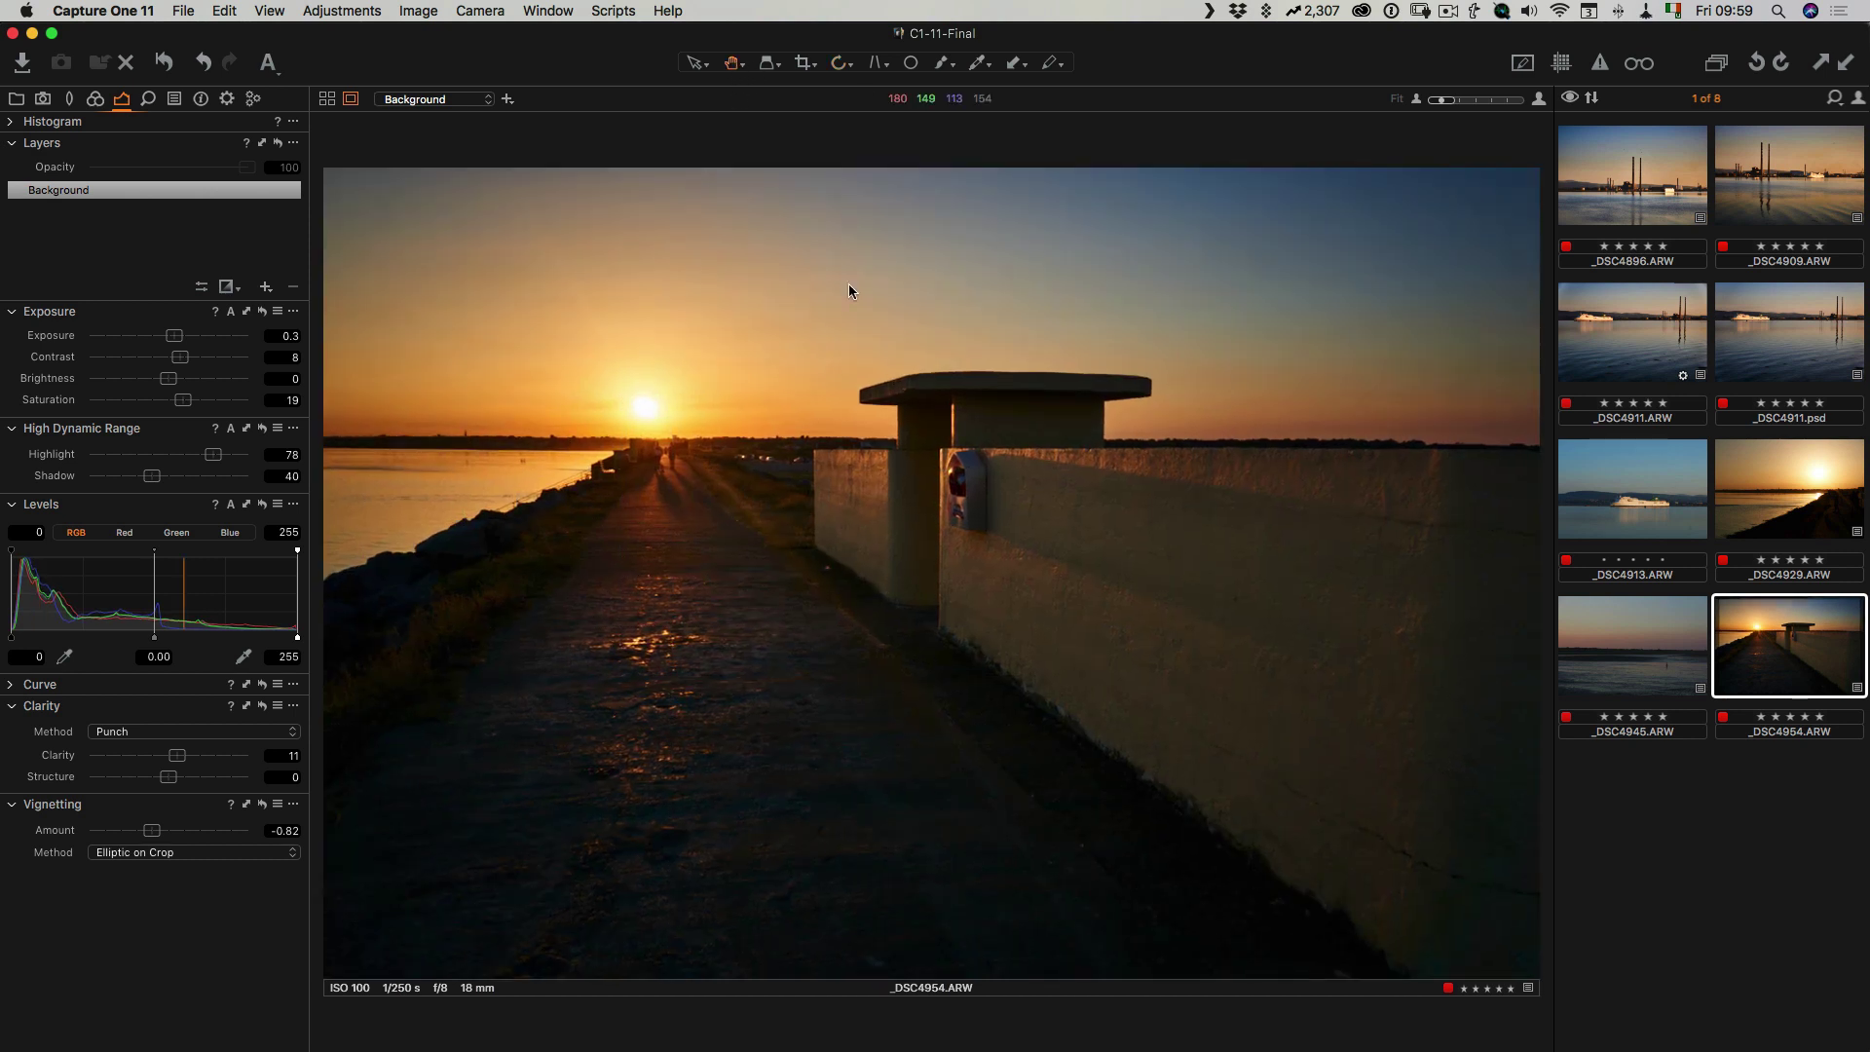
pyautogui.click(162, 63)
pyautogui.press('super+z')
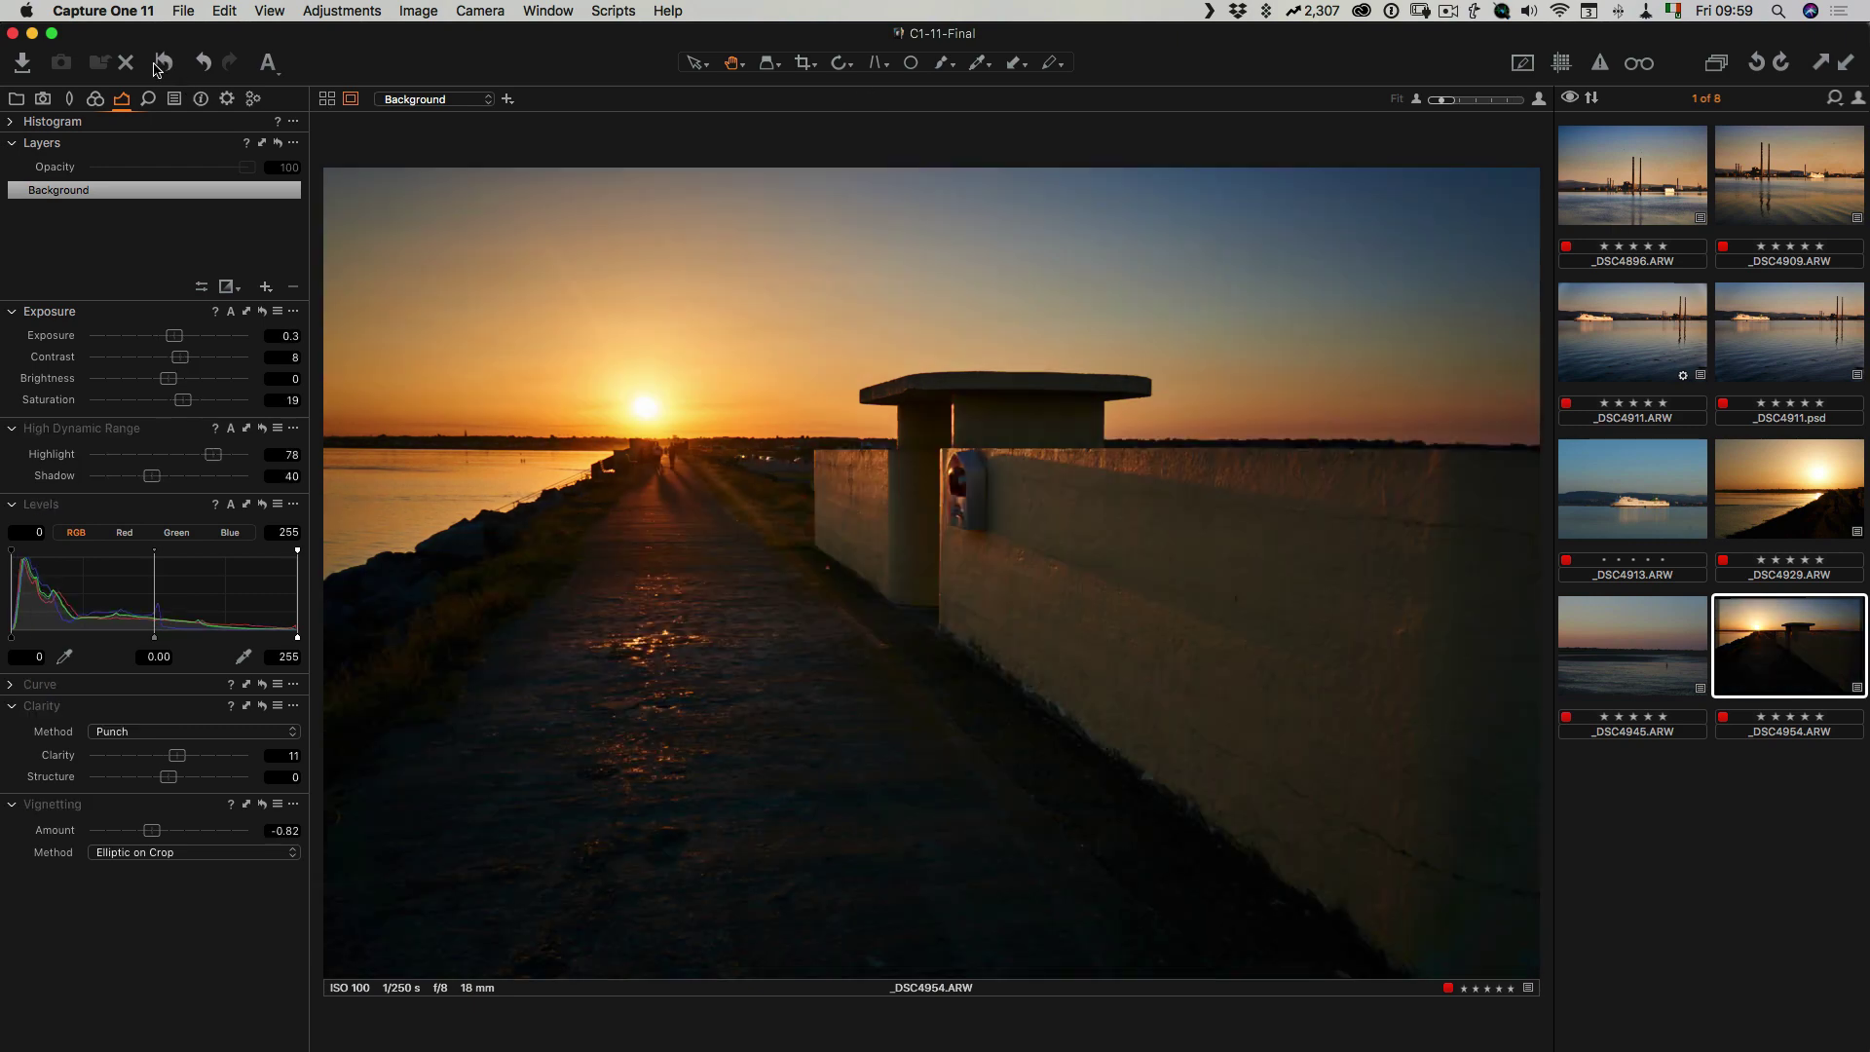
# Step: On the beach photo _DSC4945.ARW, set the Levels black point to 6 and the white point to 173
pyautogui.click(1605, 640)
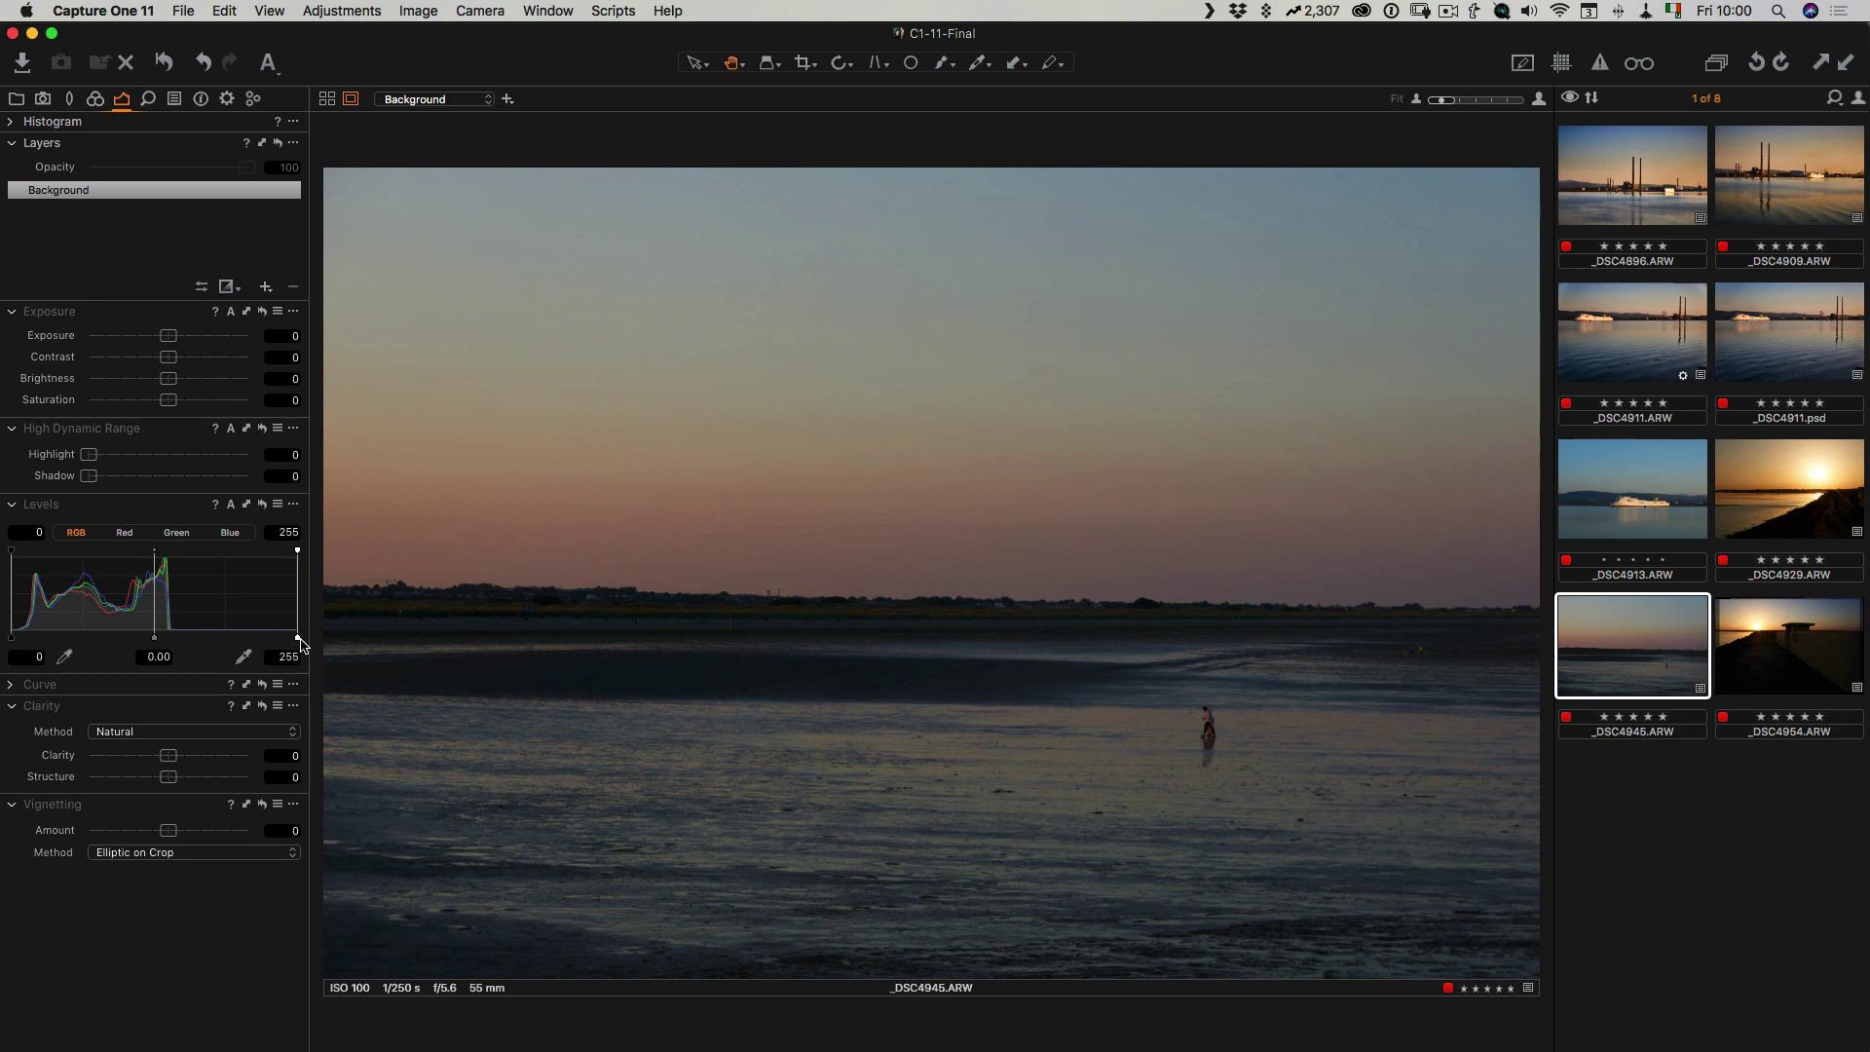
pyautogui.moveTo(299, 642); pyautogui.dragTo(206, 638)
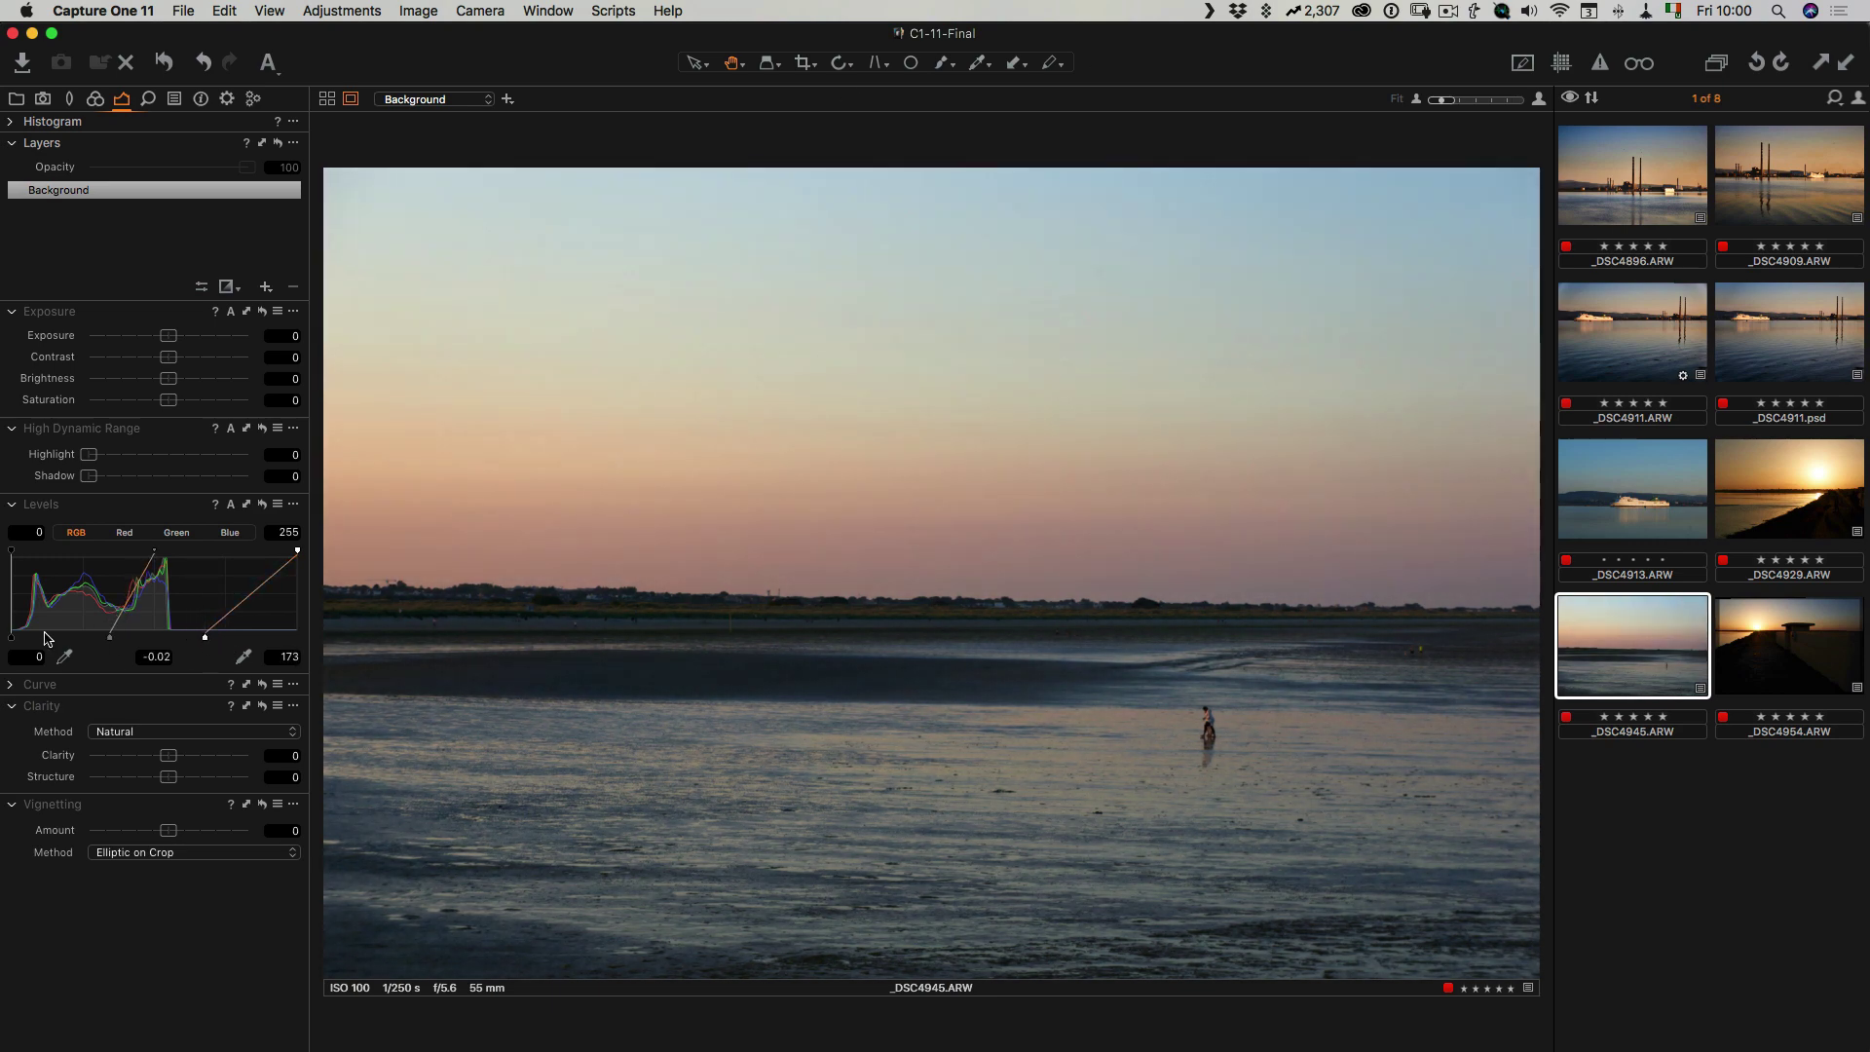
pyautogui.moveTo(16, 639); pyautogui.dragTo(116, 641)
# Step: Set the highlight recovery to 47, clarity to 25 and vignetting to -0.17
pyautogui.moveTo(89, 455); pyautogui.dragTo(163, 464)
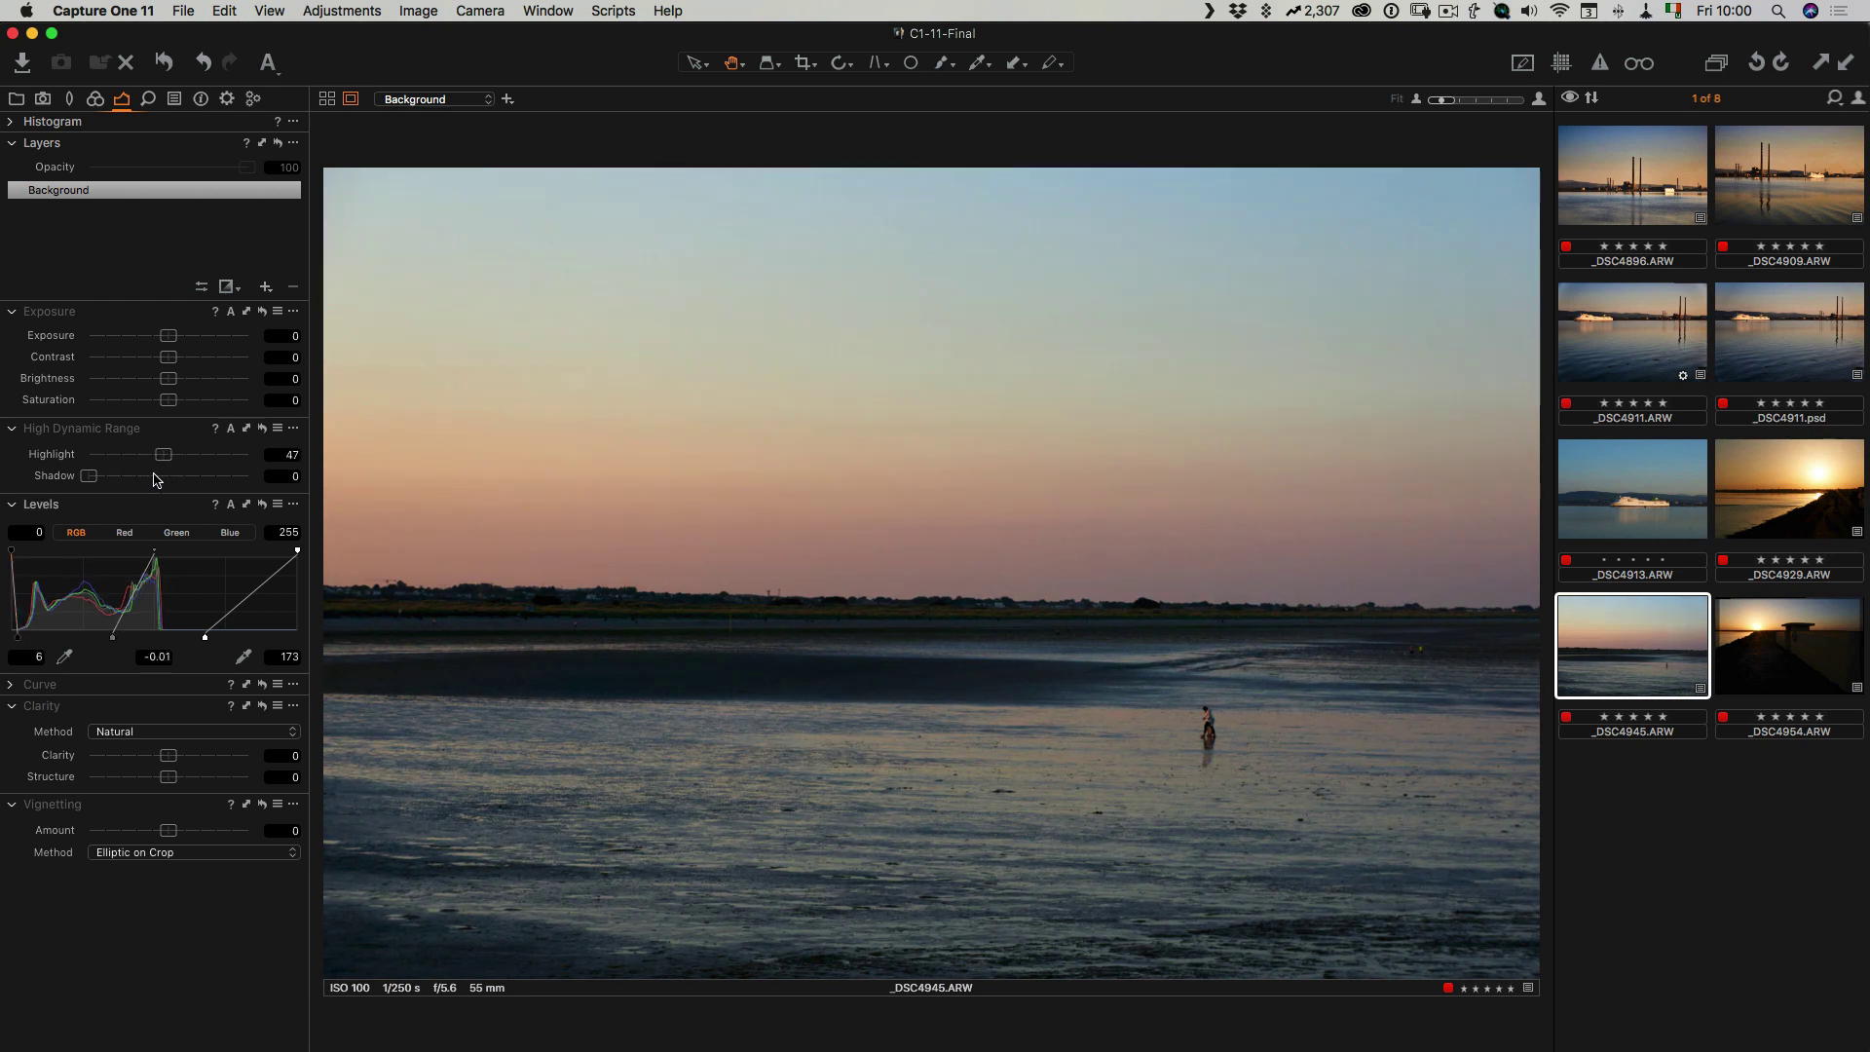
pyautogui.moveTo(175, 765); pyautogui.dragTo(191, 766)
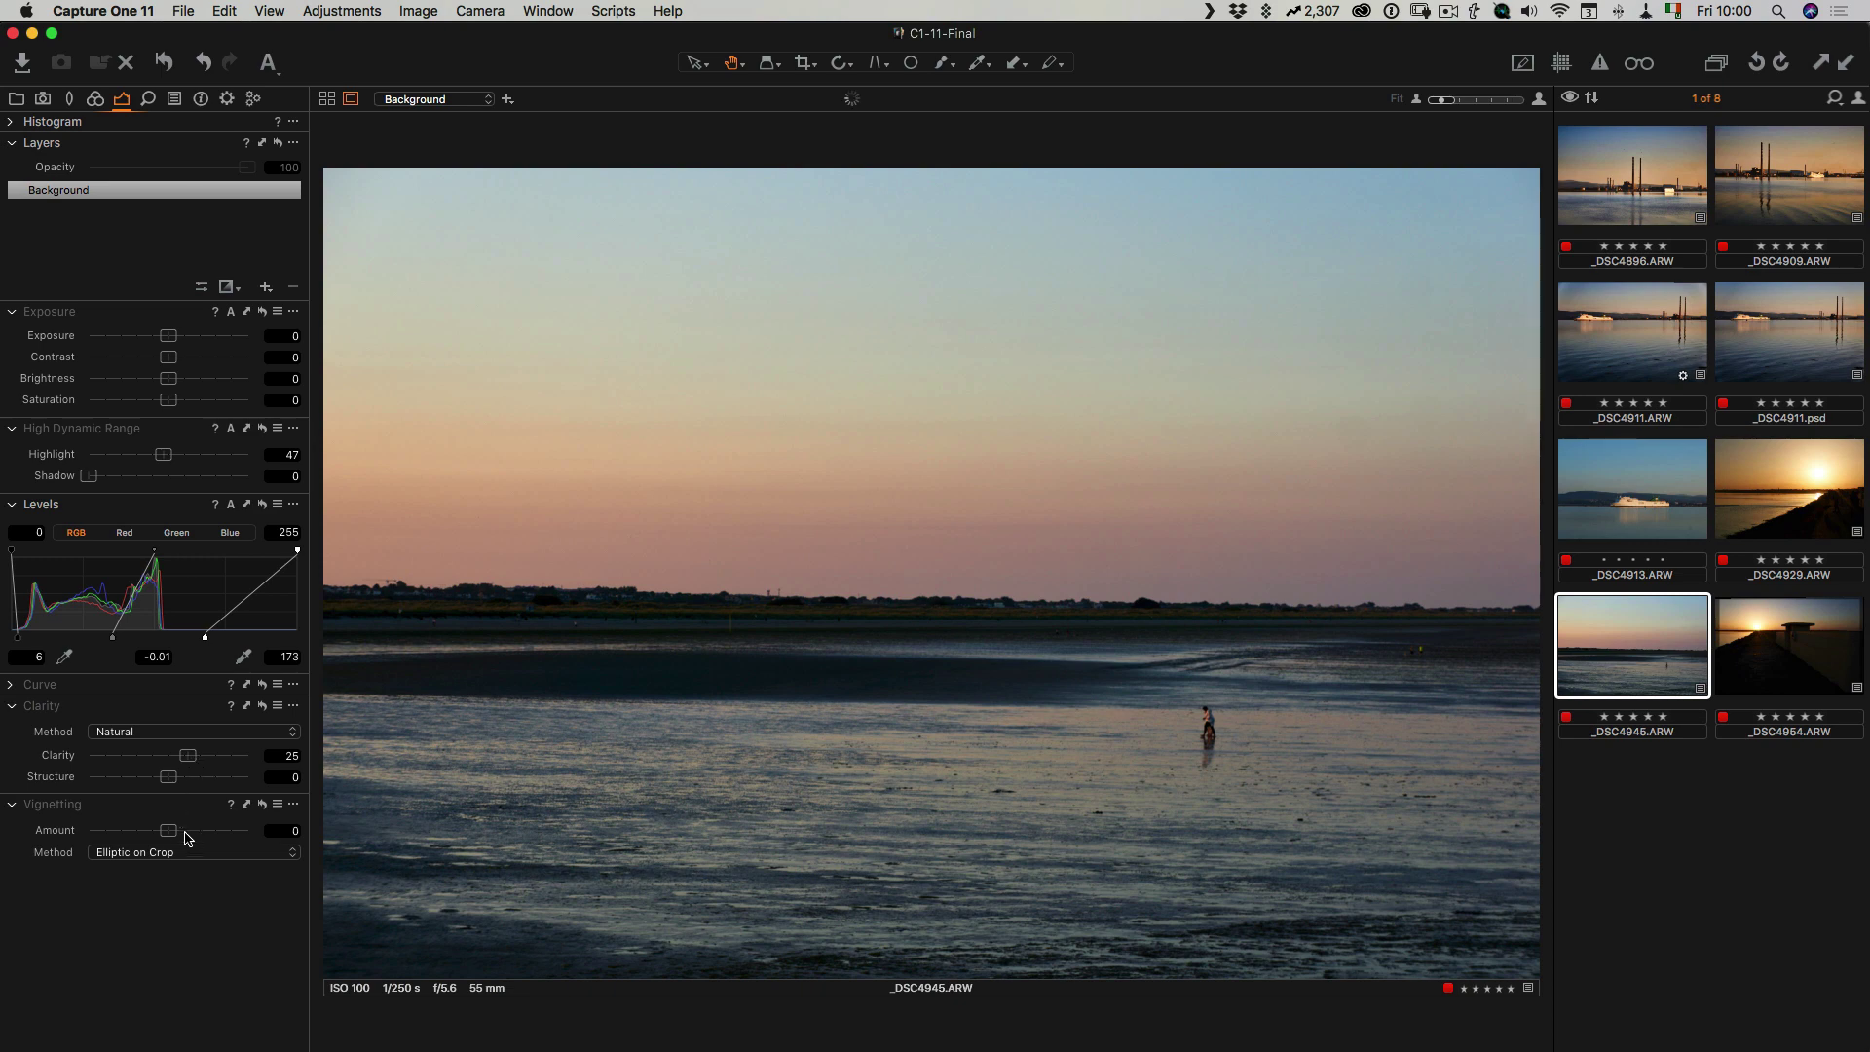
pyautogui.moveTo(169, 835); pyautogui.dragTo(165, 833)
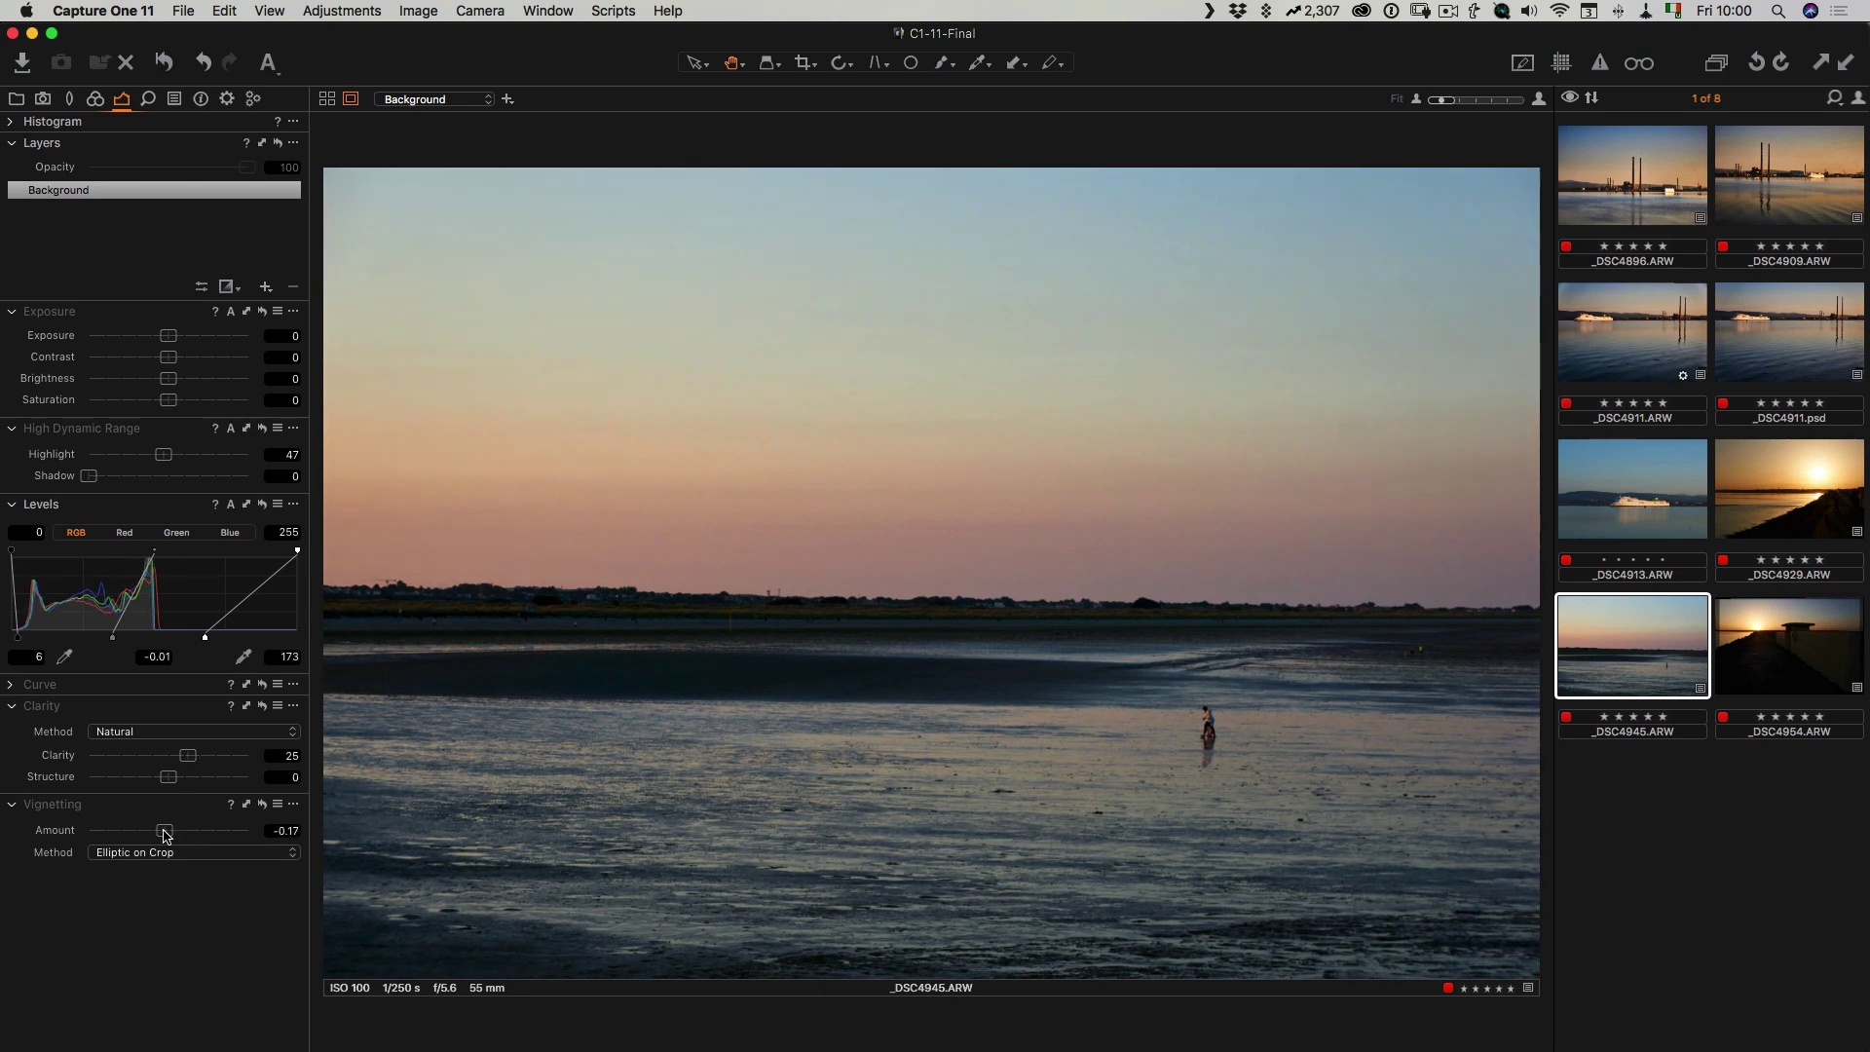
# Step: Add a new empty layer and draw a vertical linear gradient mask from the middle of the sky to the horizon
pyautogui.click(266, 287)
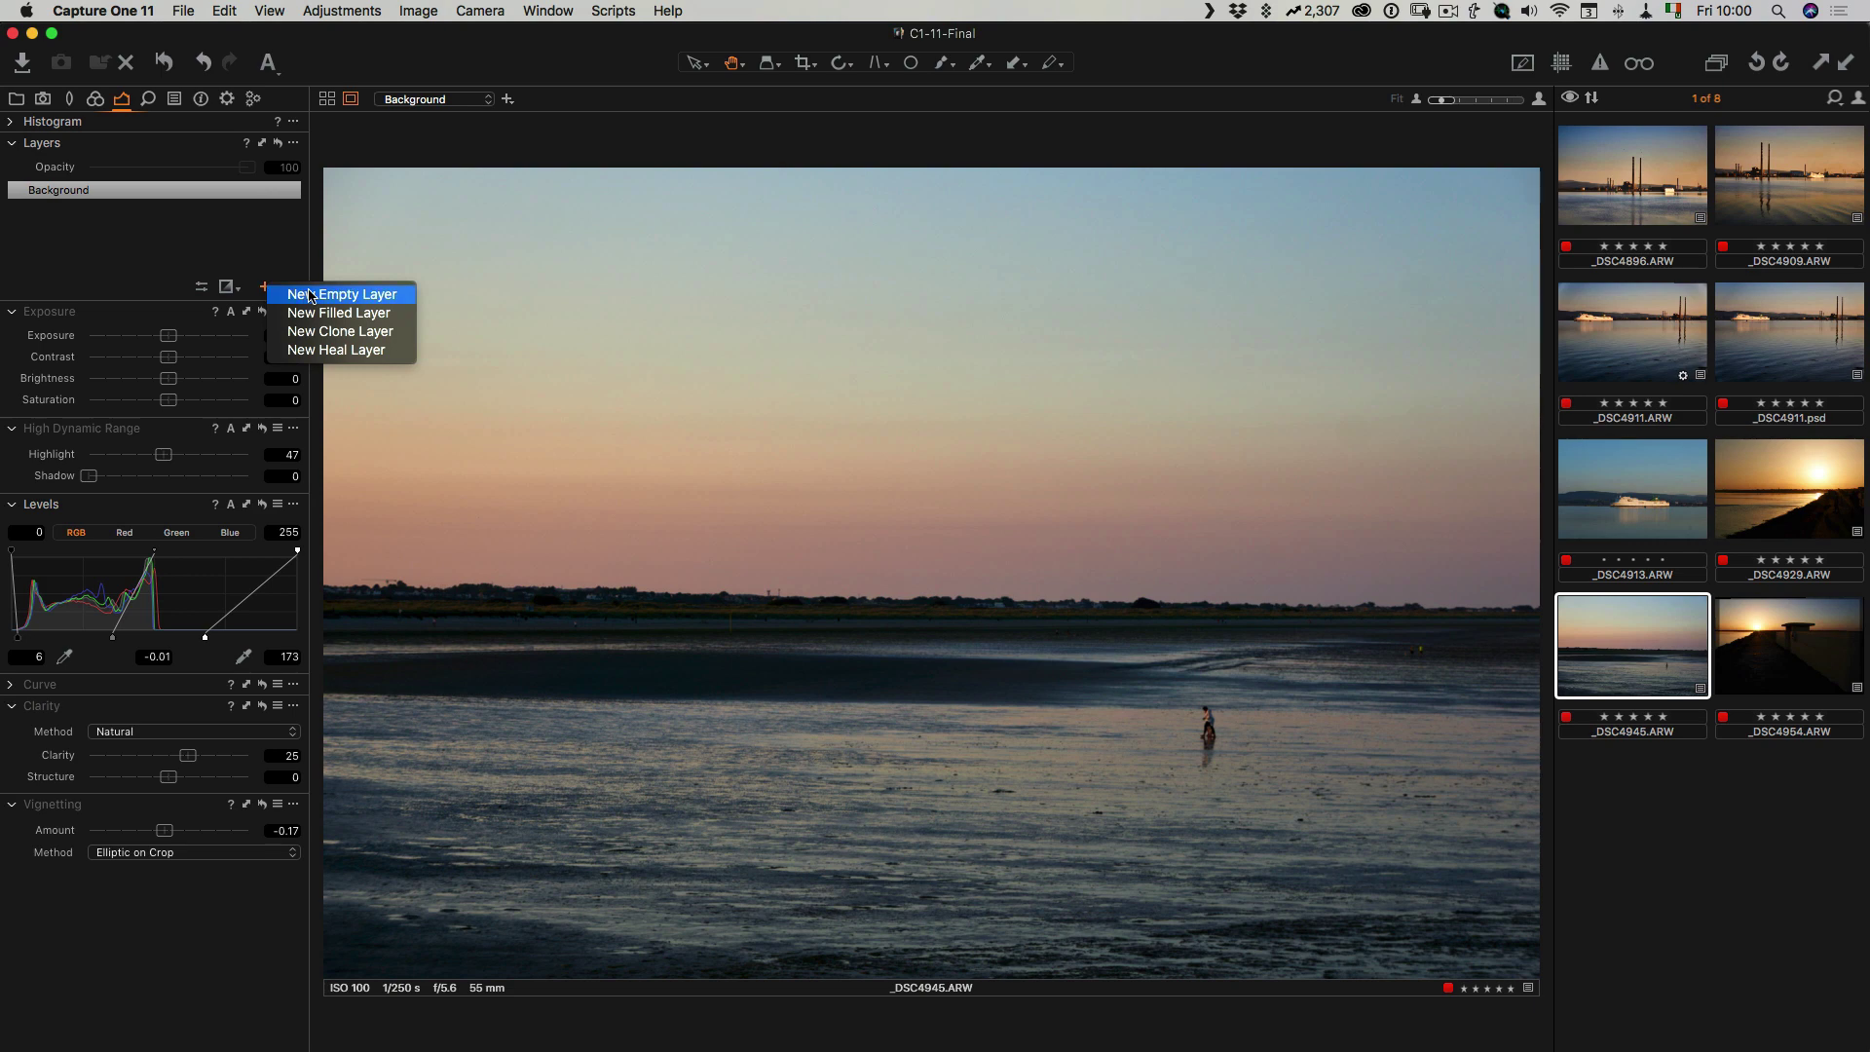
pyautogui.click(310, 295)
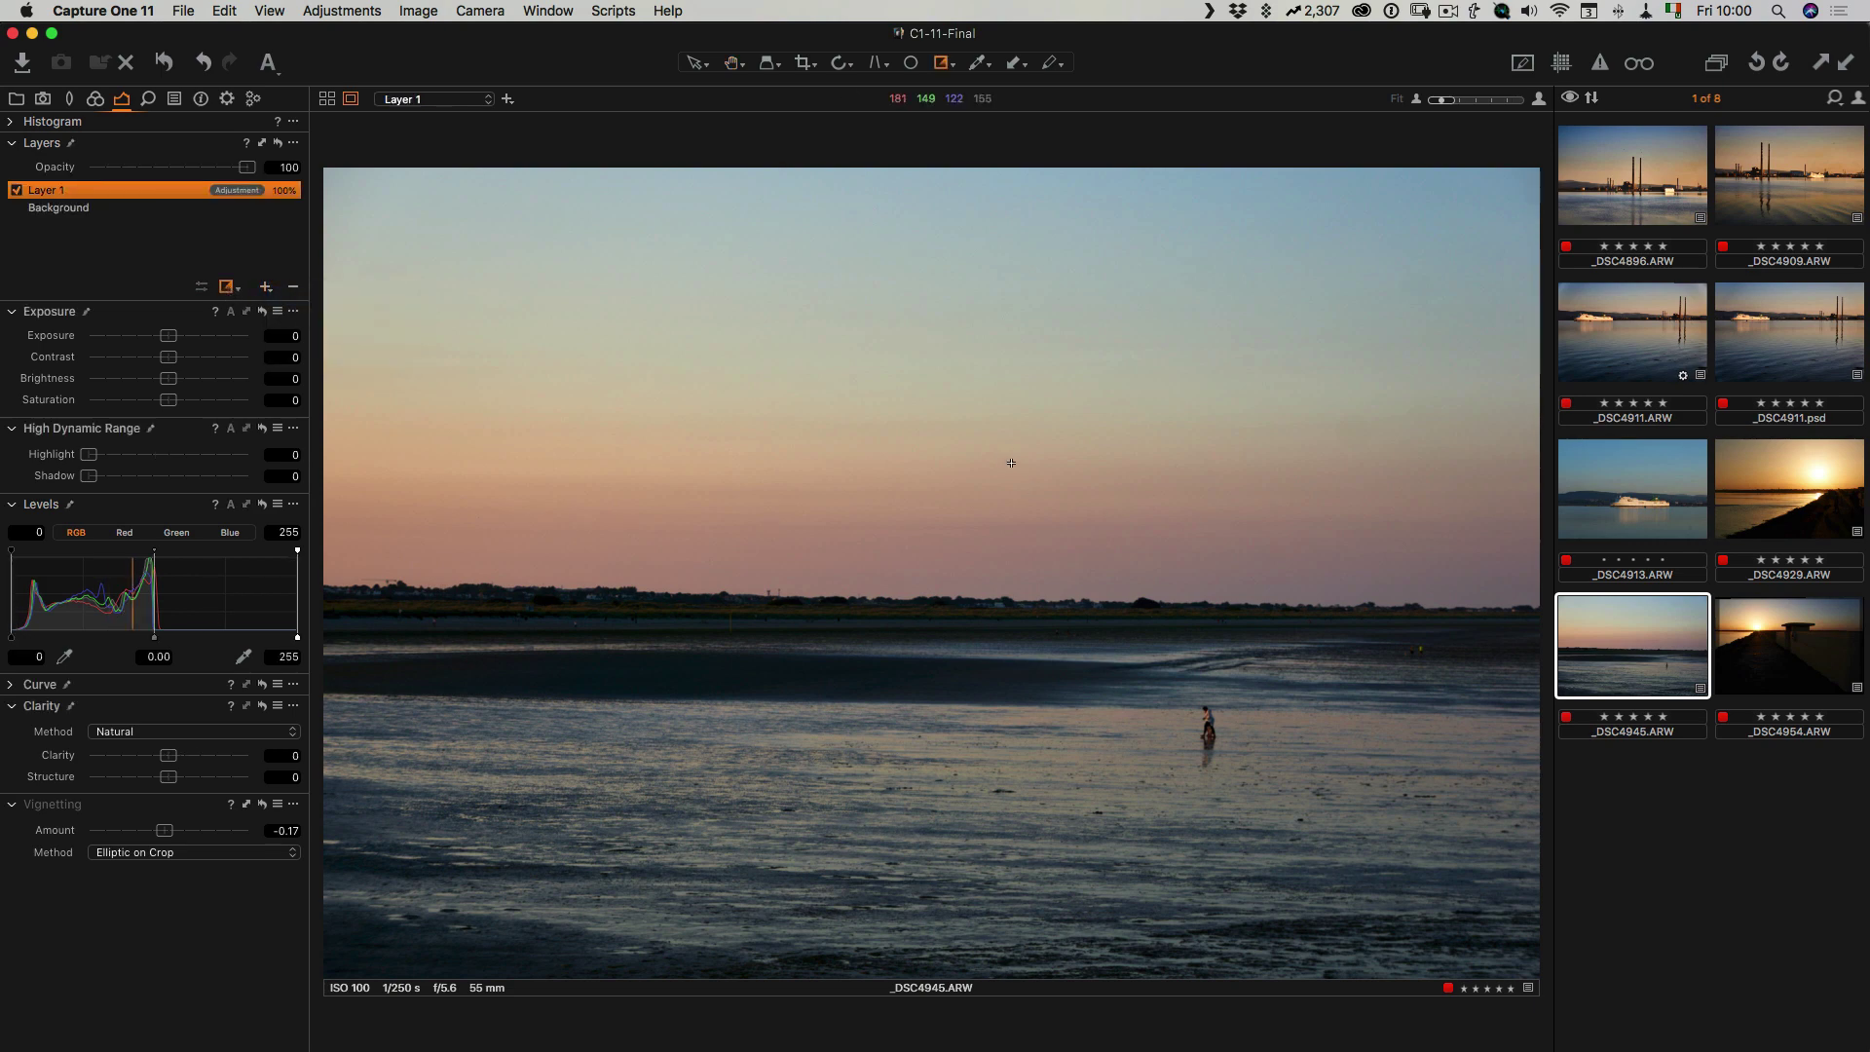
pyautogui.moveTo(986, 294); pyautogui.dragTo(990, 615)
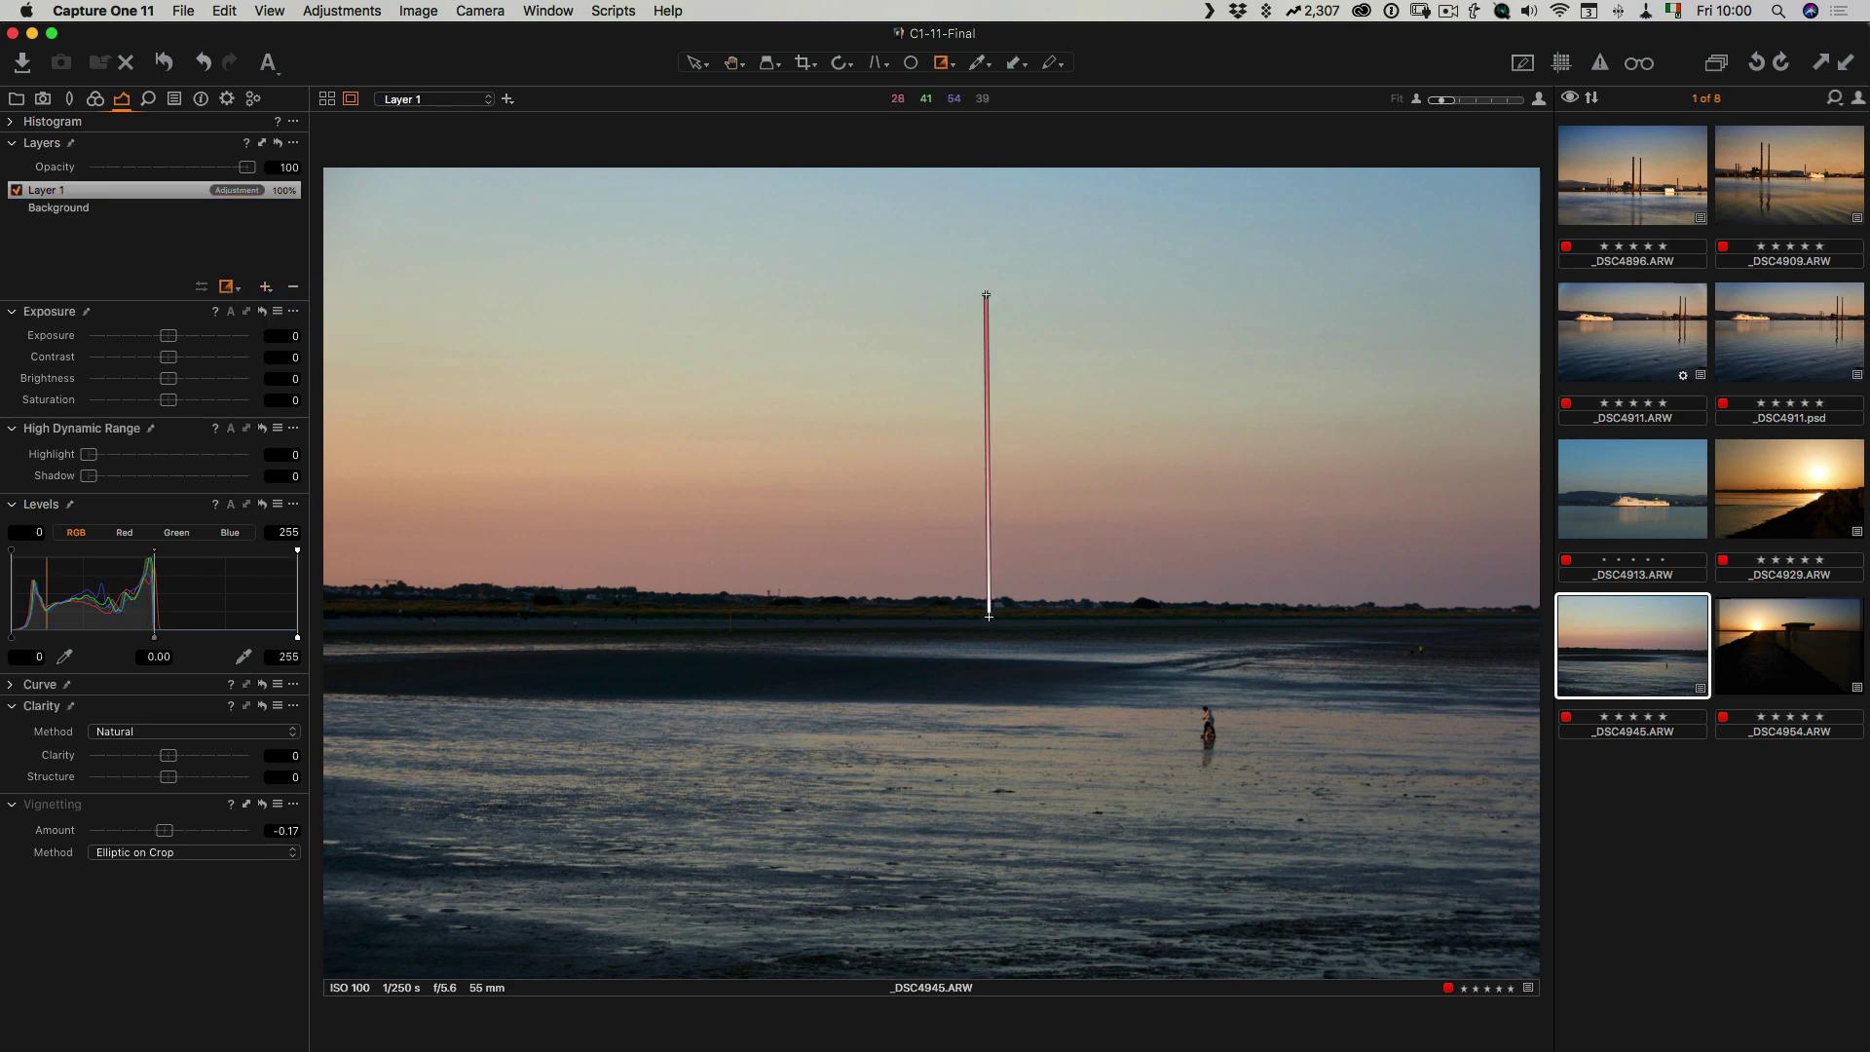
# Step: On the sky layer, set highlight recovery to 64, contrast to 14, exposure to -0.27, saturation to 14 and Levels midtone to -0.10
pyautogui.moveTo(88, 454); pyautogui.dragTo(199, 459)
pyautogui.click(192, 358)
pyautogui.moveTo(192, 359); pyautogui.dragTo(167, 336)
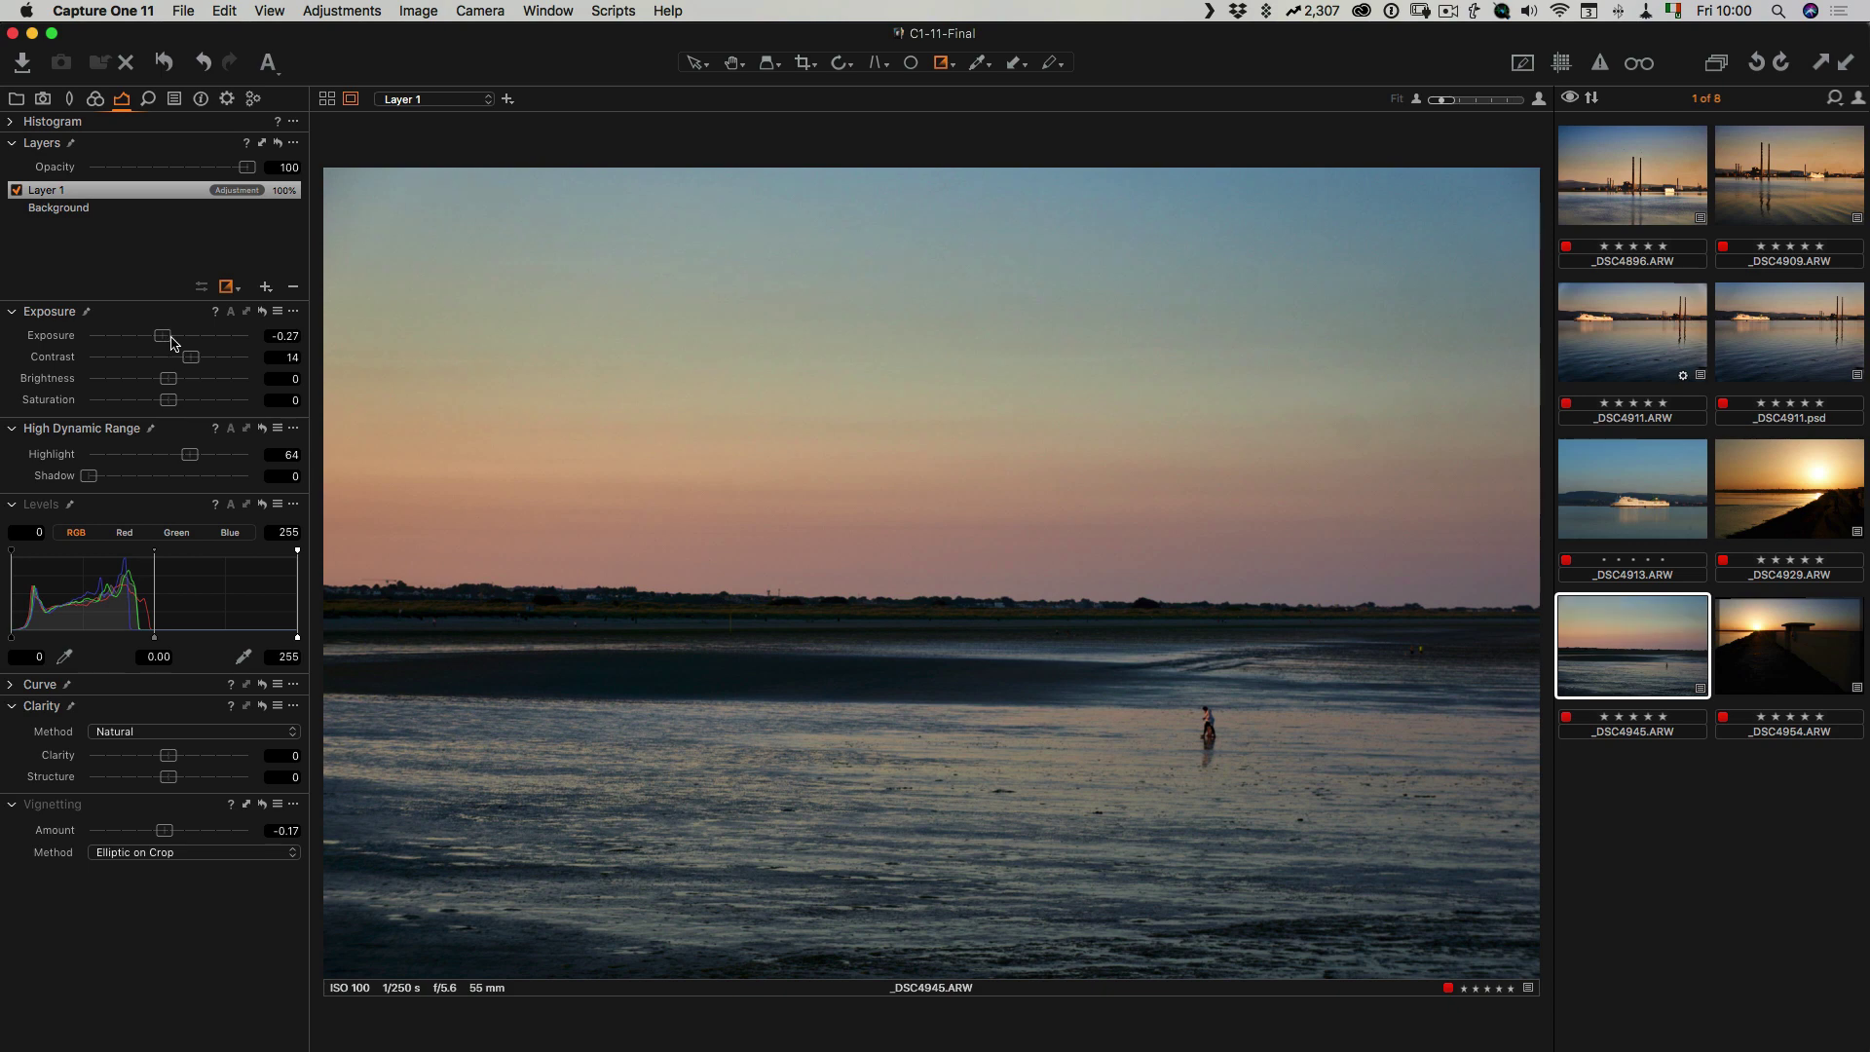
pyautogui.moveTo(172, 401); pyautogui.dragTo(182, 402)
pyautogui.moveTo(155, 637); pyautogui.dragTo(169, 637)
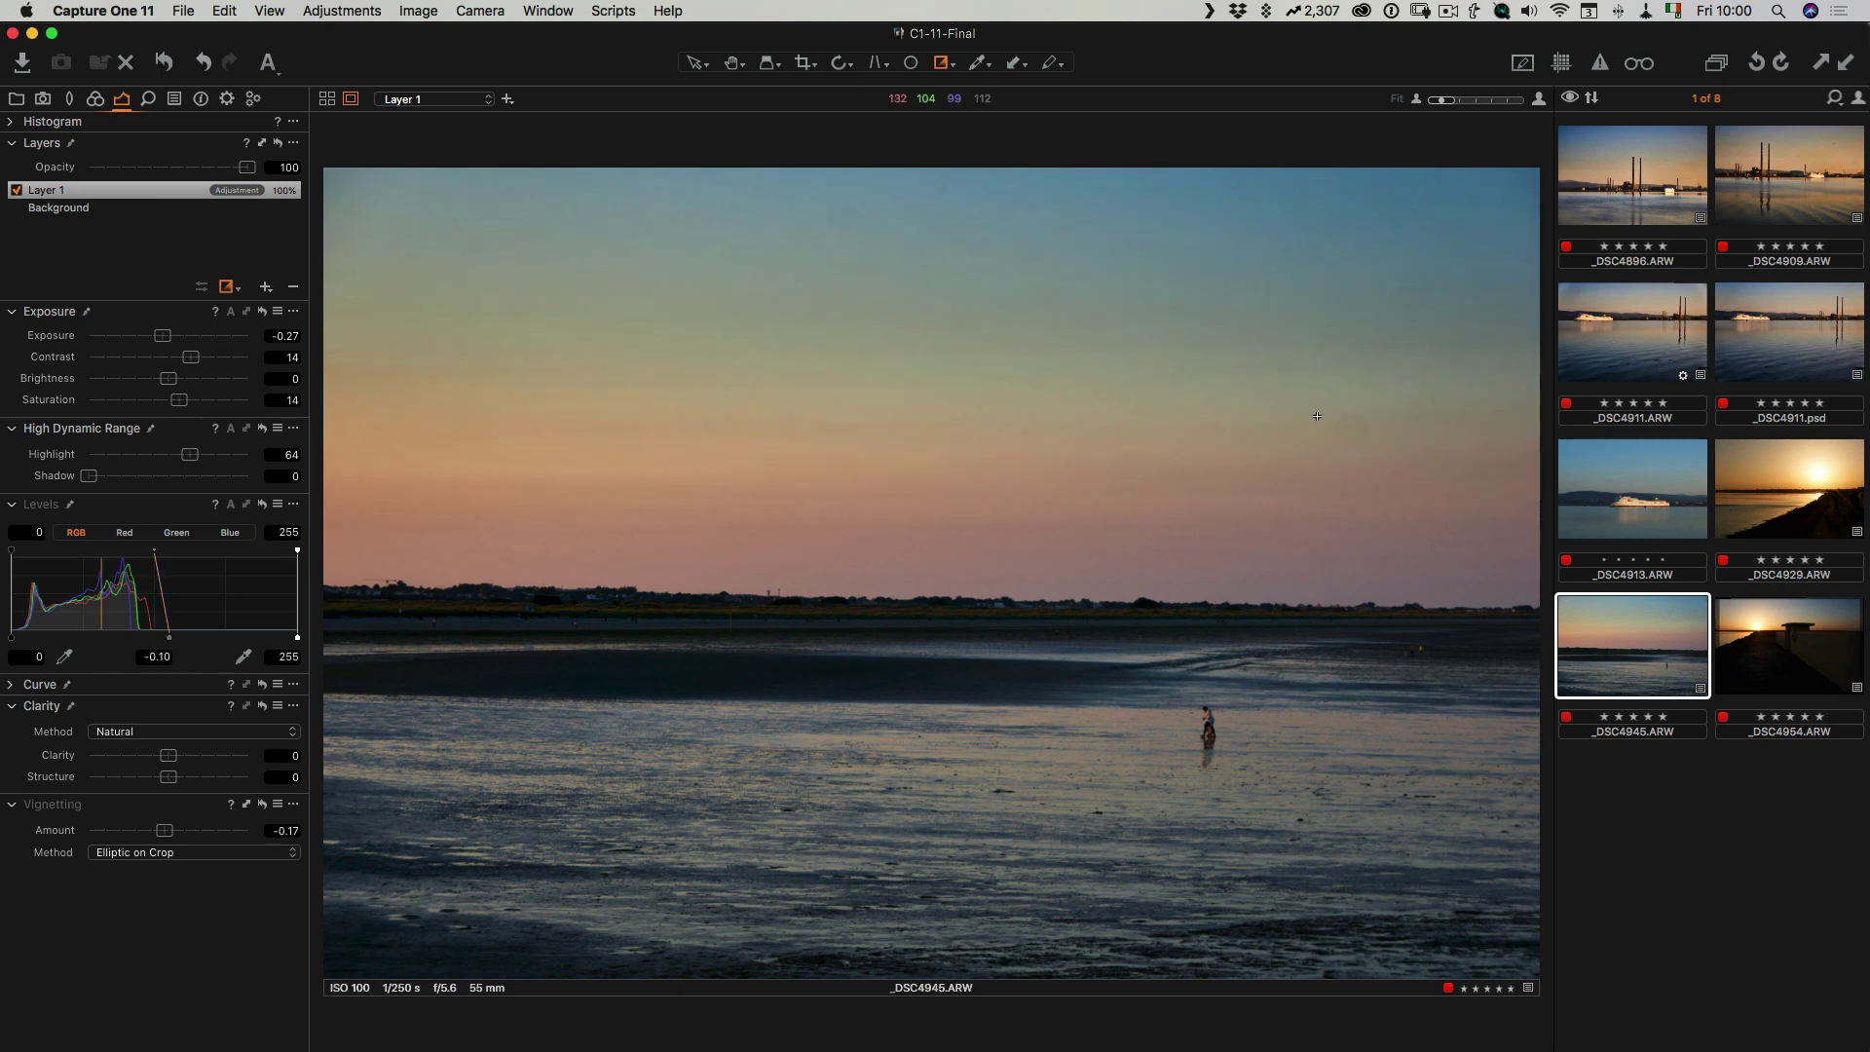
# Step: Check the sky's colour values with readouts and compare the edited beach photo with its unadjusted version
pyautogui.click(910, 62)
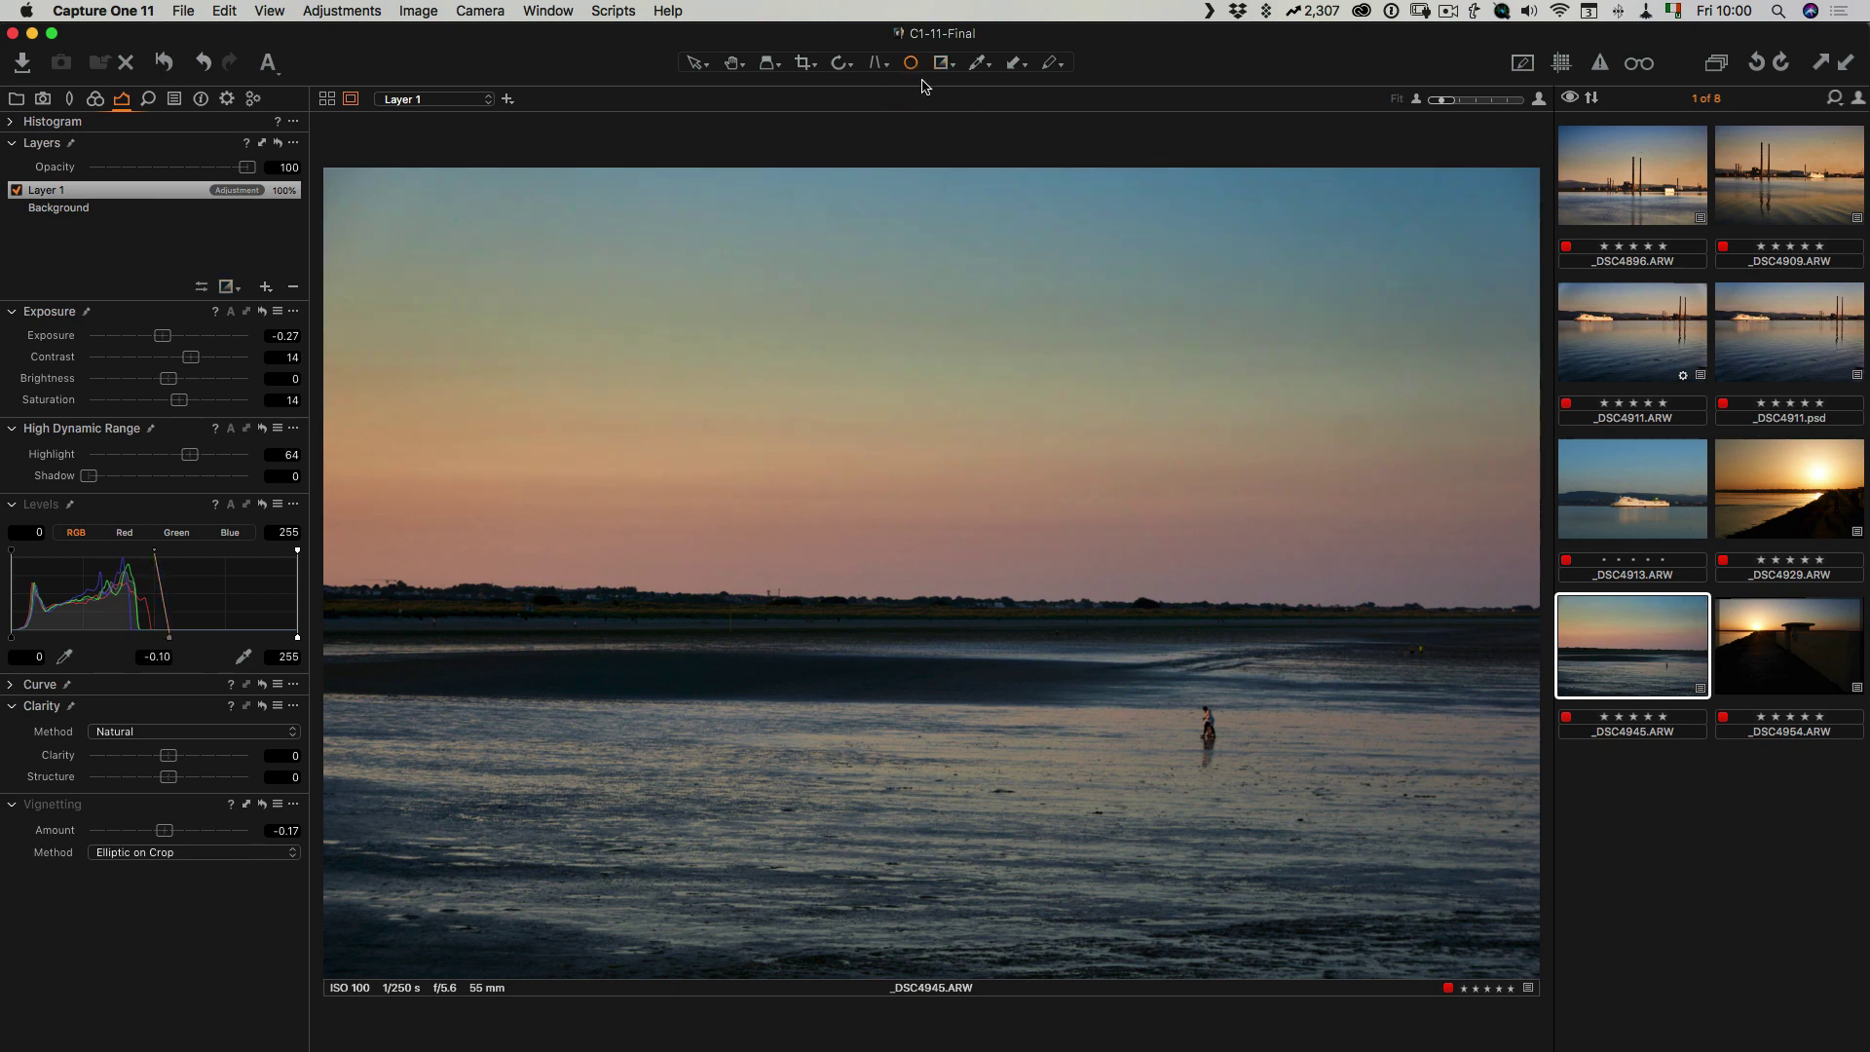
pyautogui.click(1352, 431)
pyautogui.click(1415, 284)
pyautogui.click(735, 64)
pyautogui.click(163, 62)
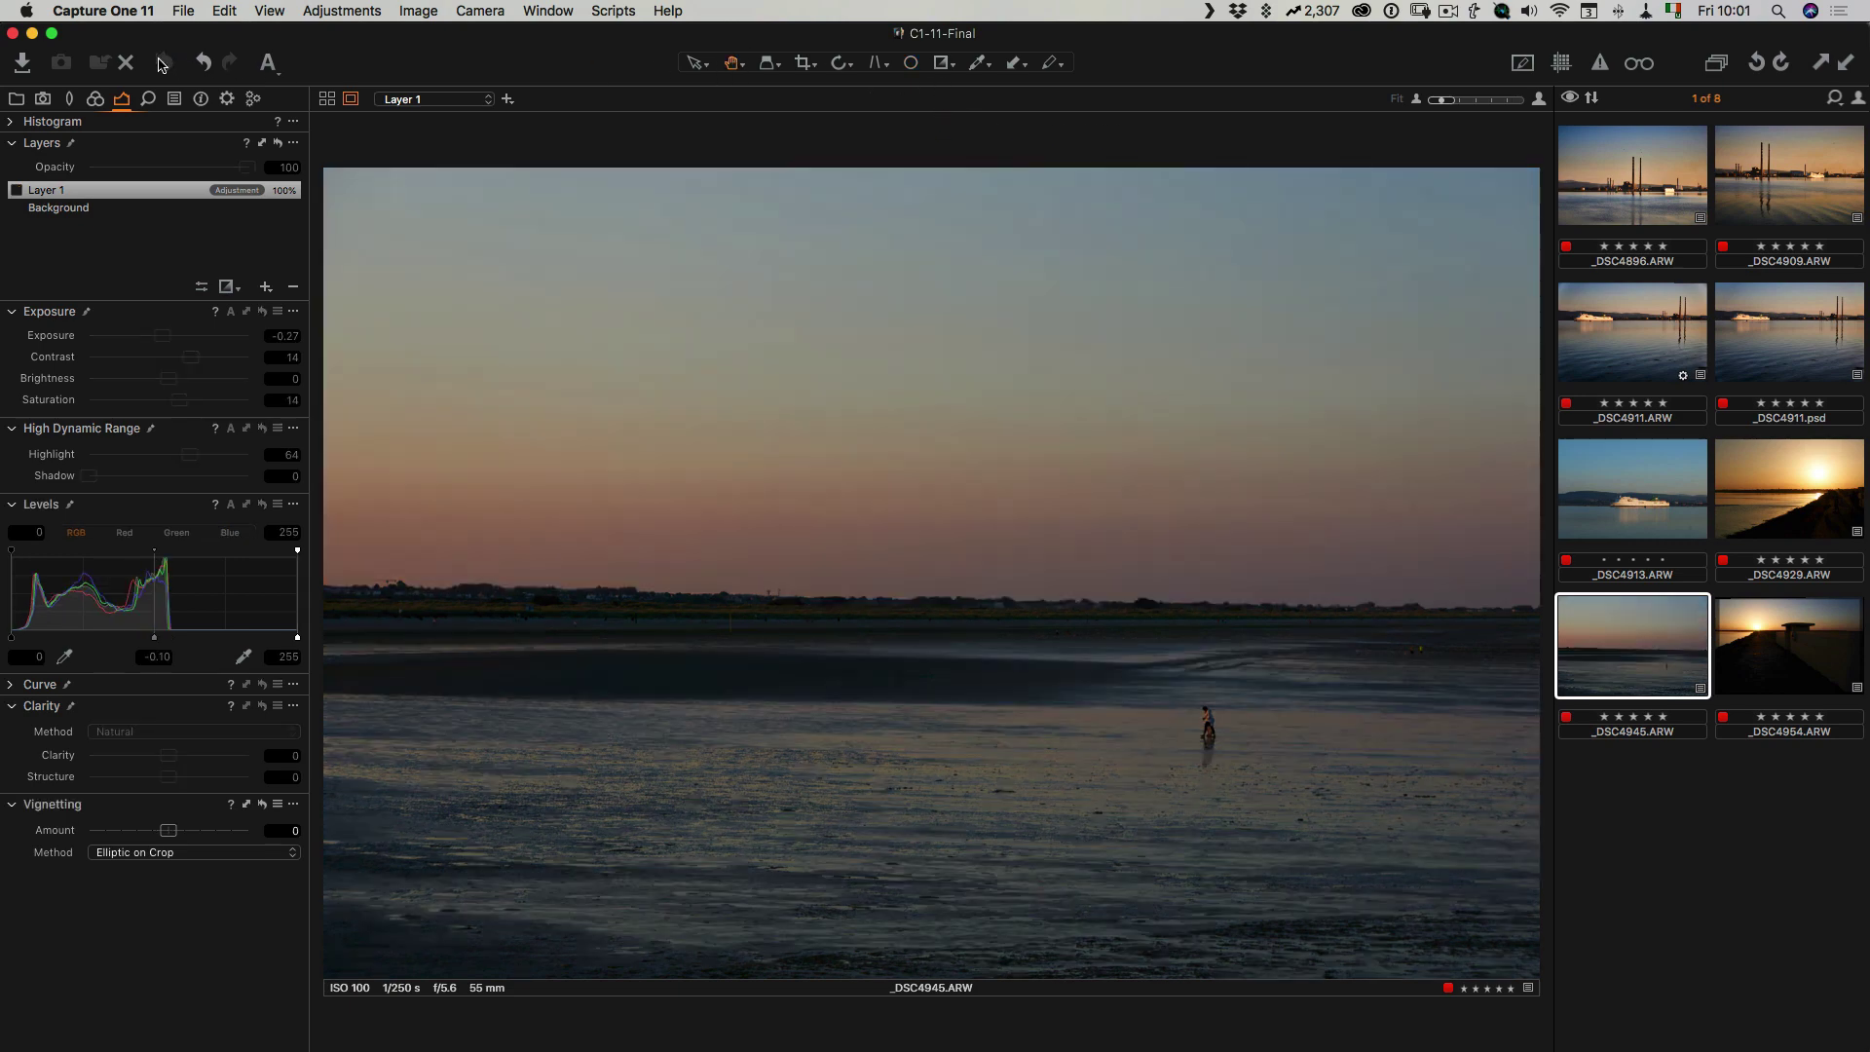
pyautogui.click(163, 62)
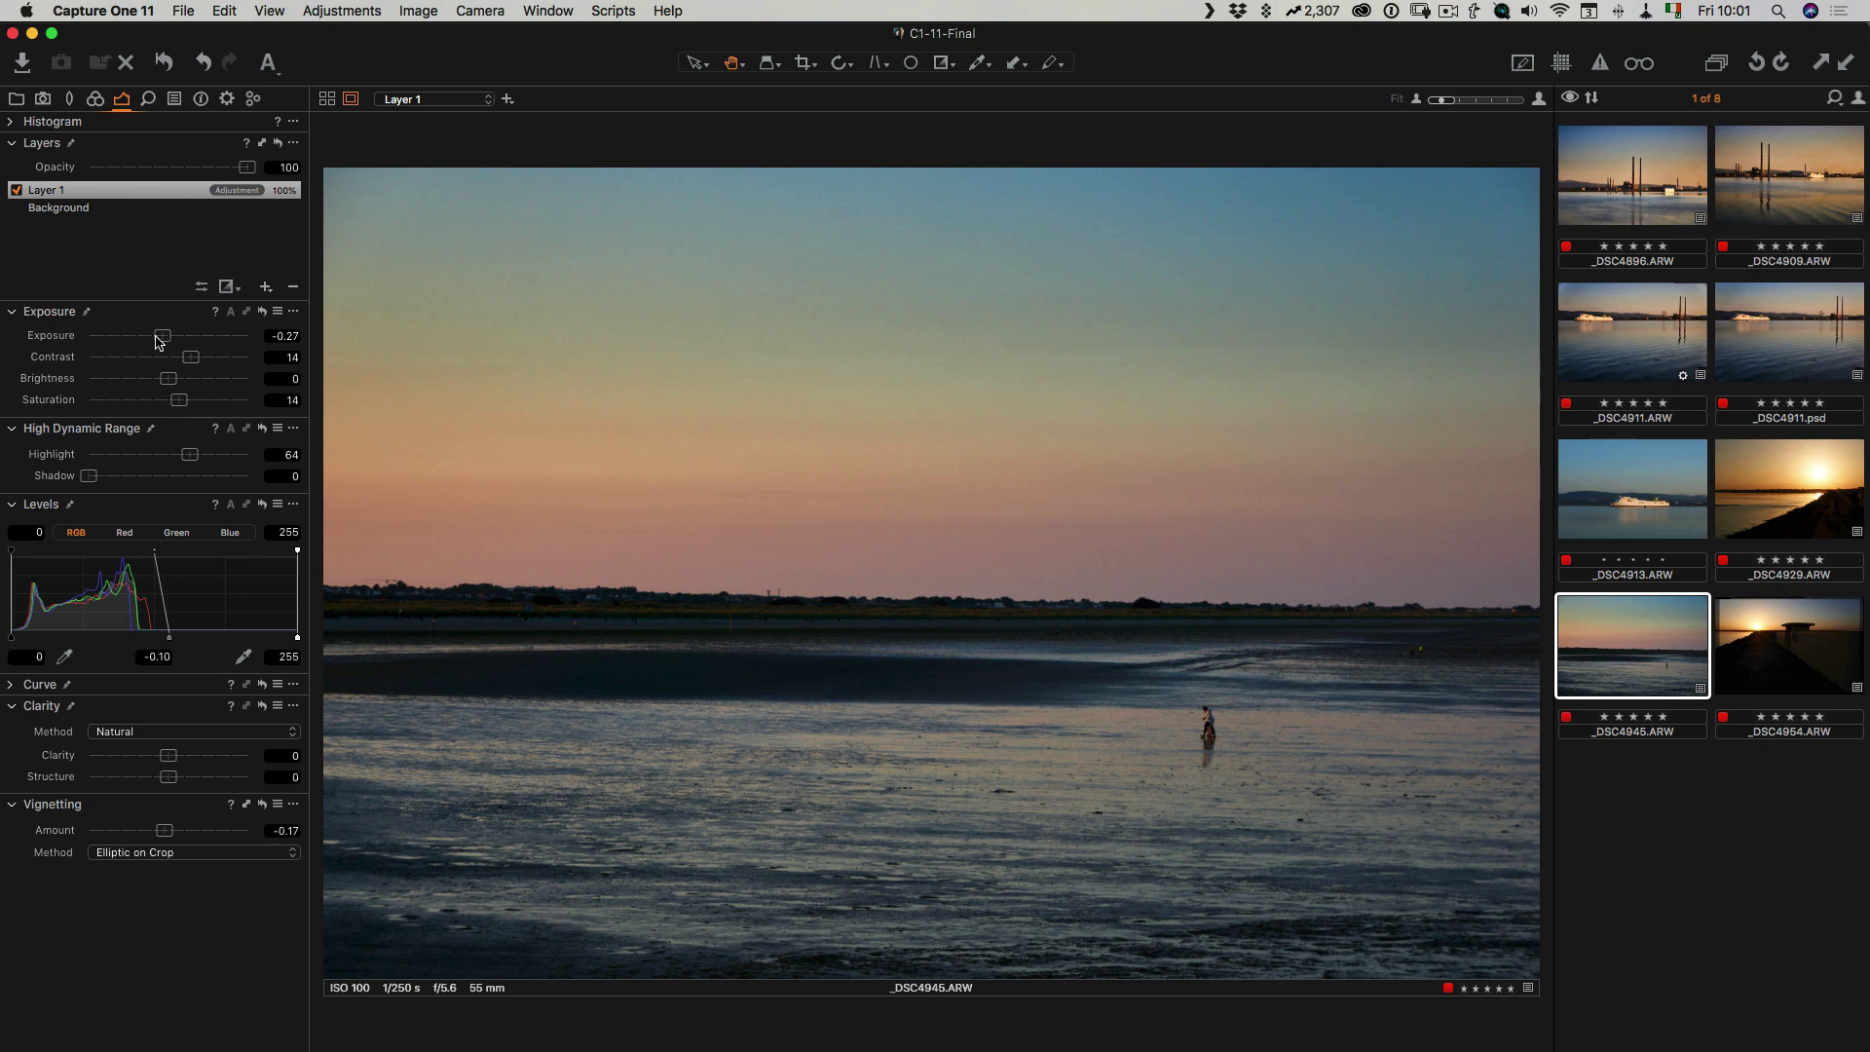
# Step: On the Background layer, set exposure to 0.1 and shadow recovery to 10, and compare with the unadjusted photo
pyautogui.click(74, 210)
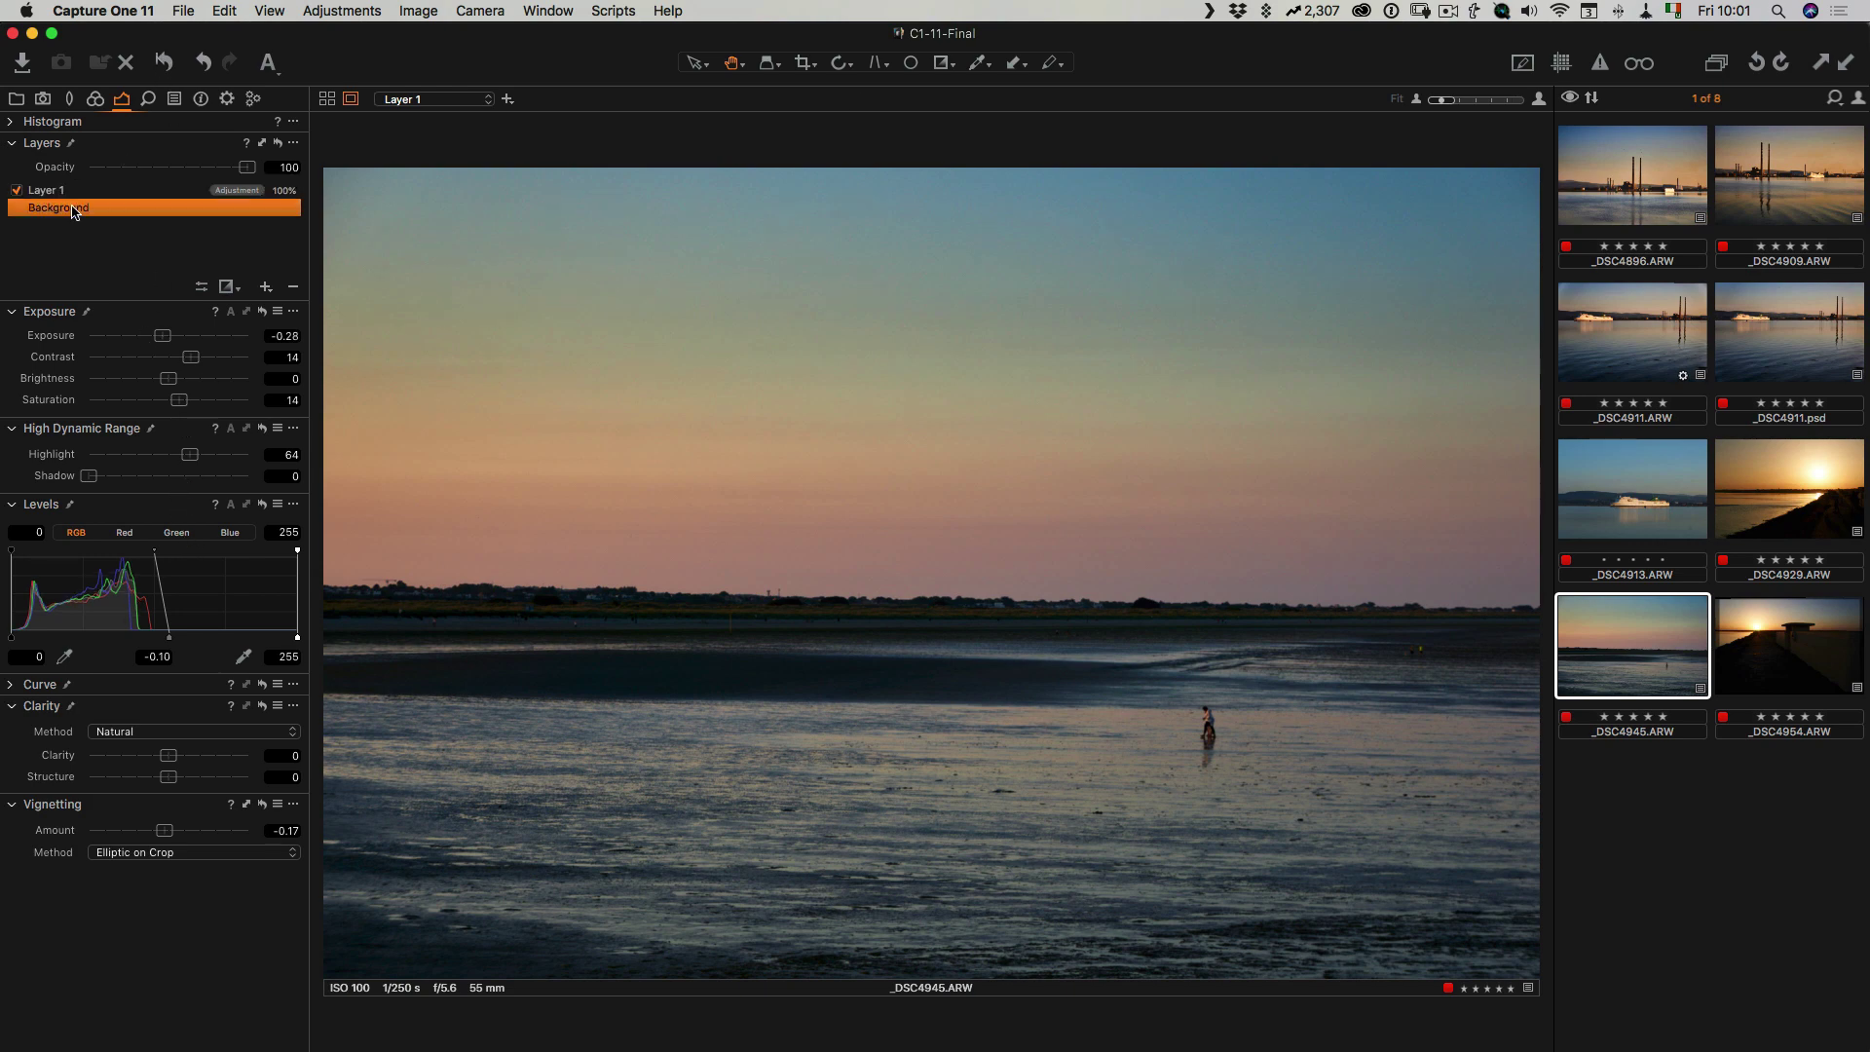
pyautogui.moveTo(89, 476); pyautogui.dragTo(105, 478)
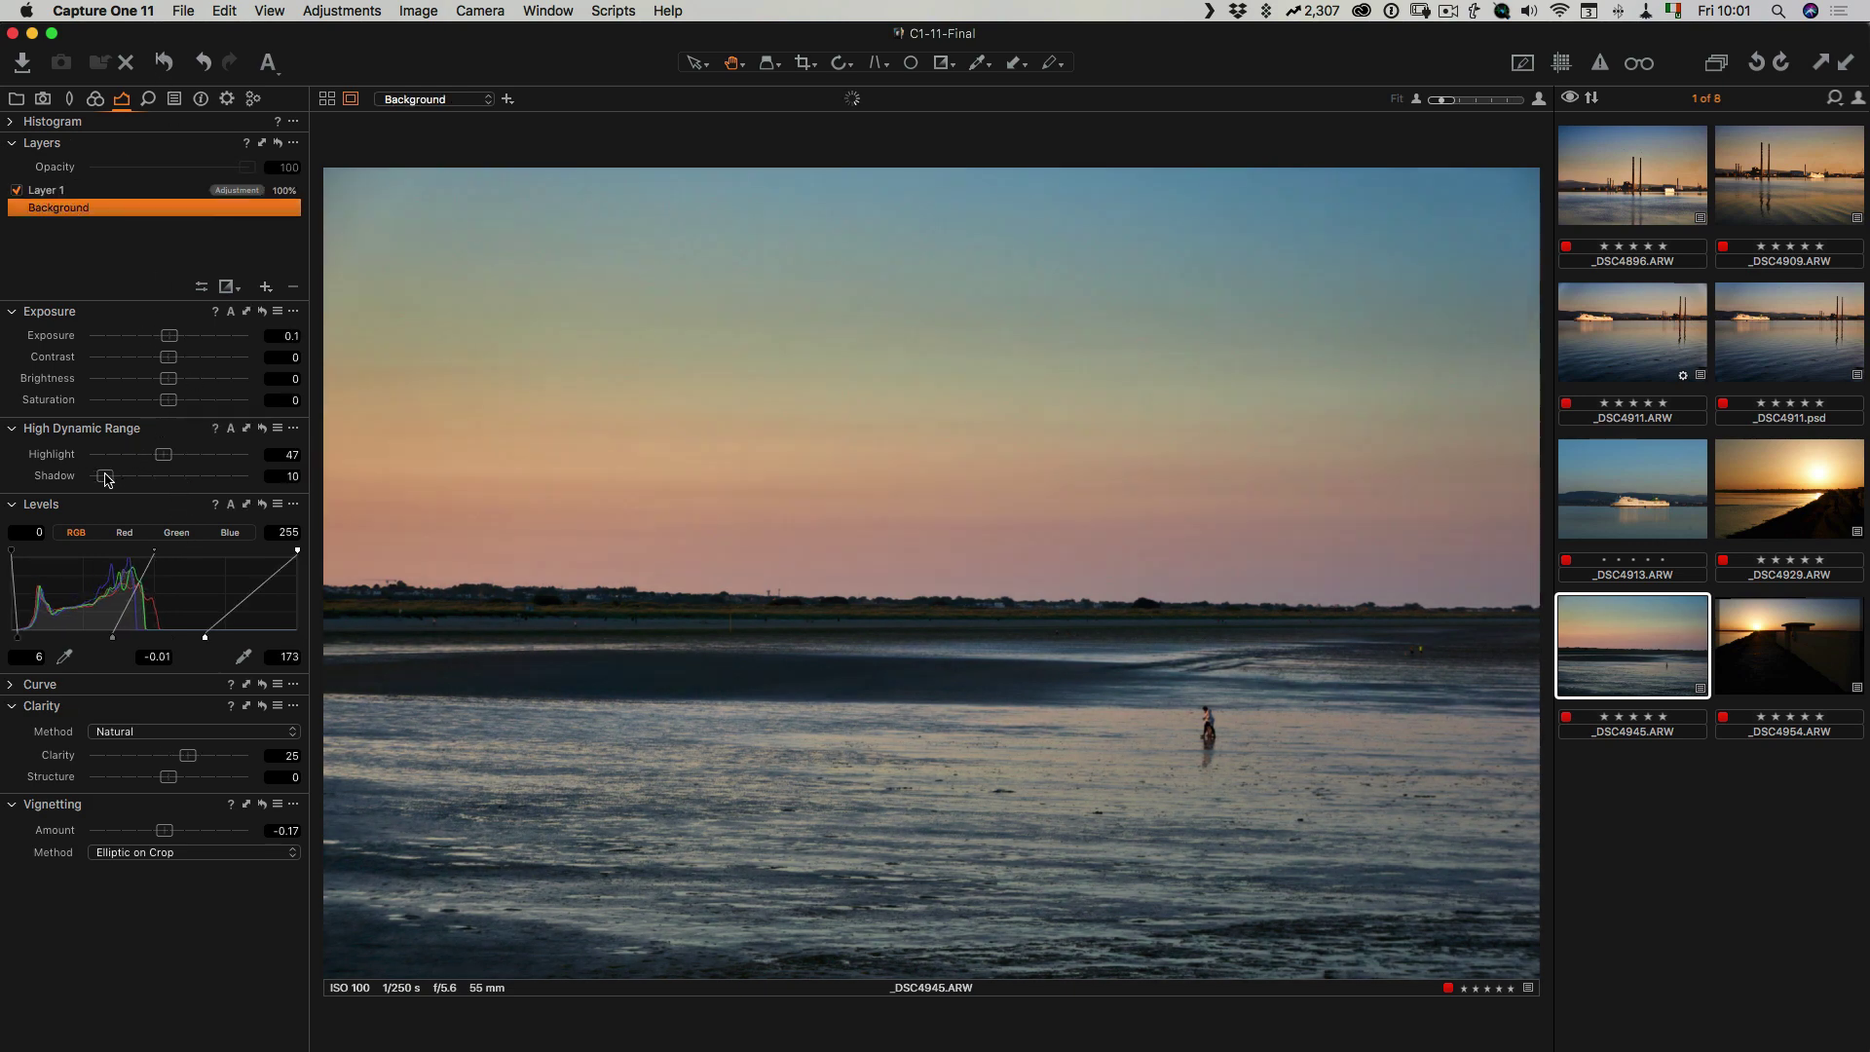
pyautogui.click(165, 64)
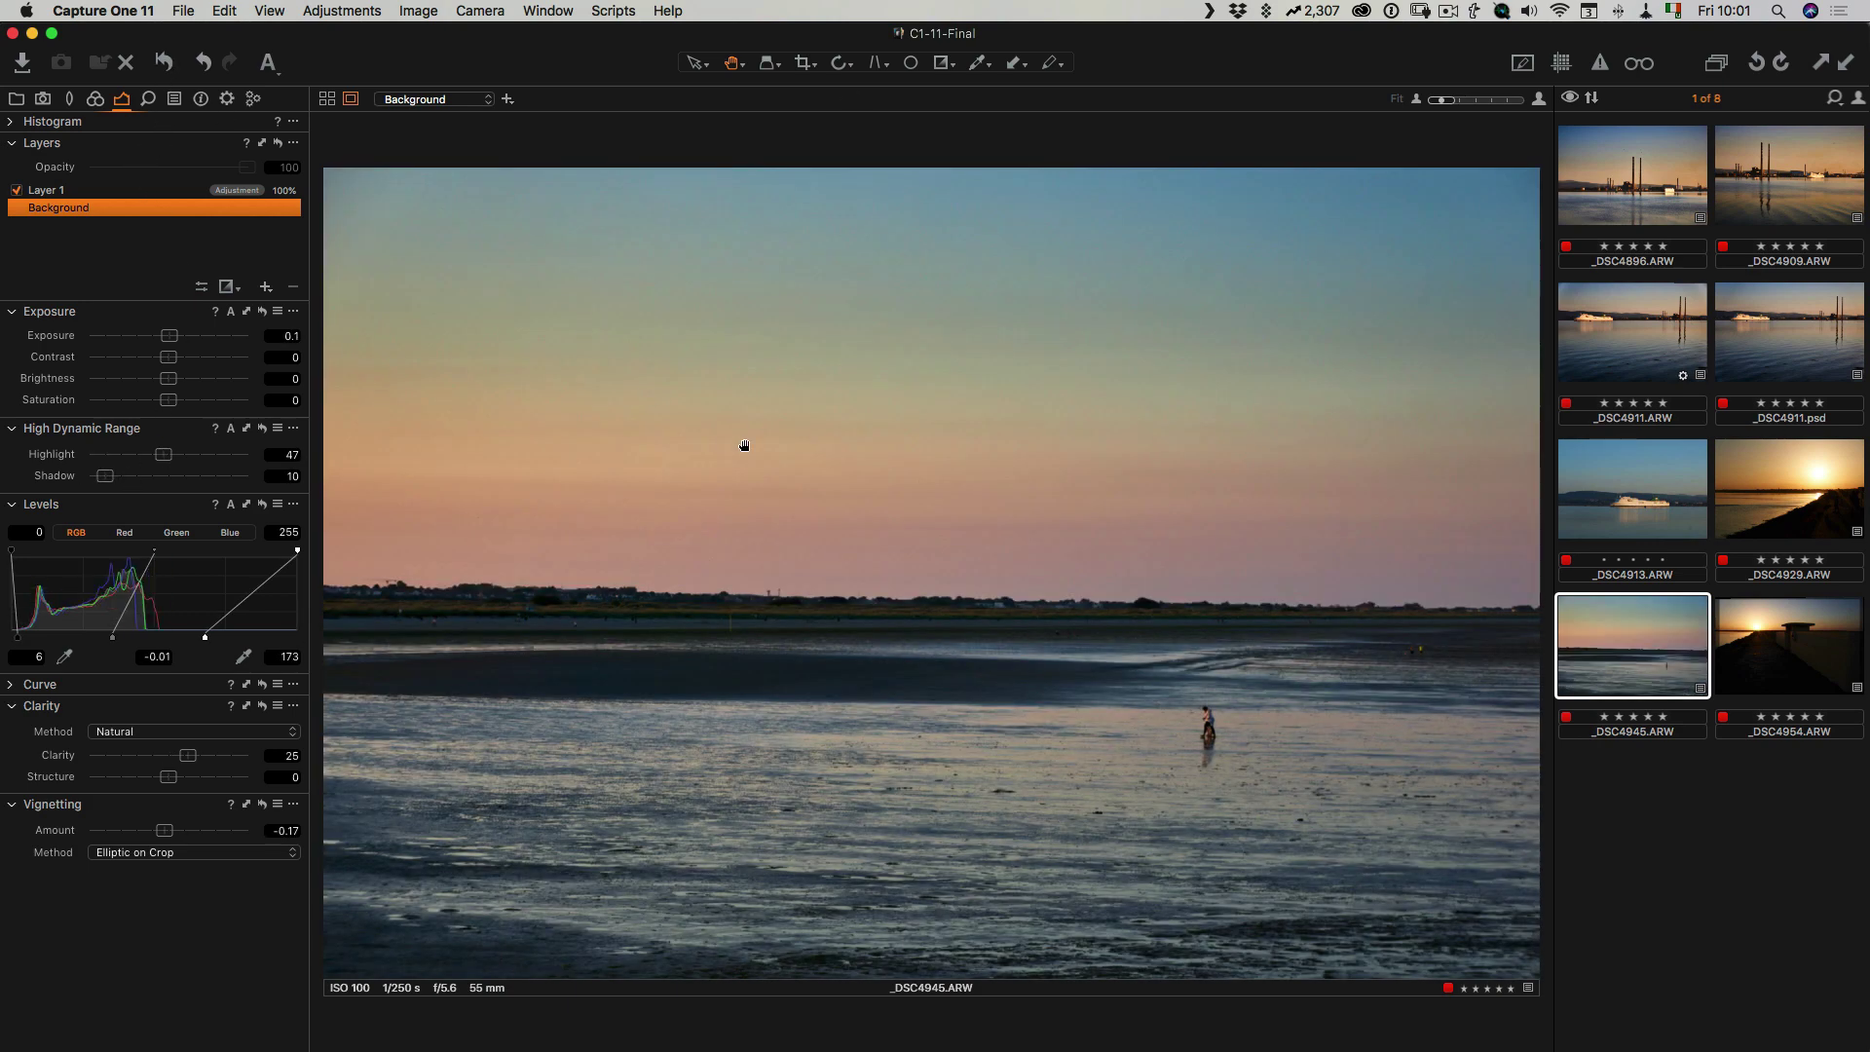